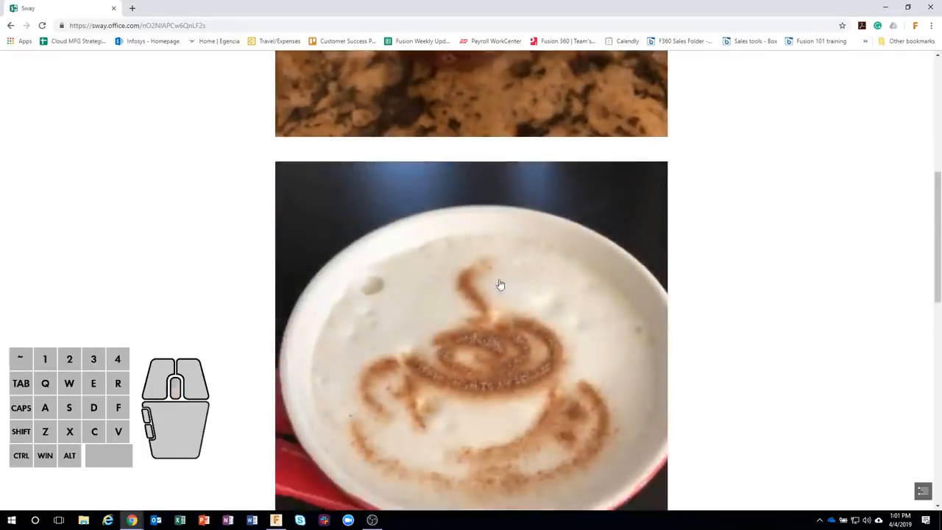
Step: Look through the example photos of the cinnamon coffee stencil and the engraved wooden sign
{"action": "scroll", "coordinate": [498, 283], "scroll_direction": "down", "scroll_amount": 1}
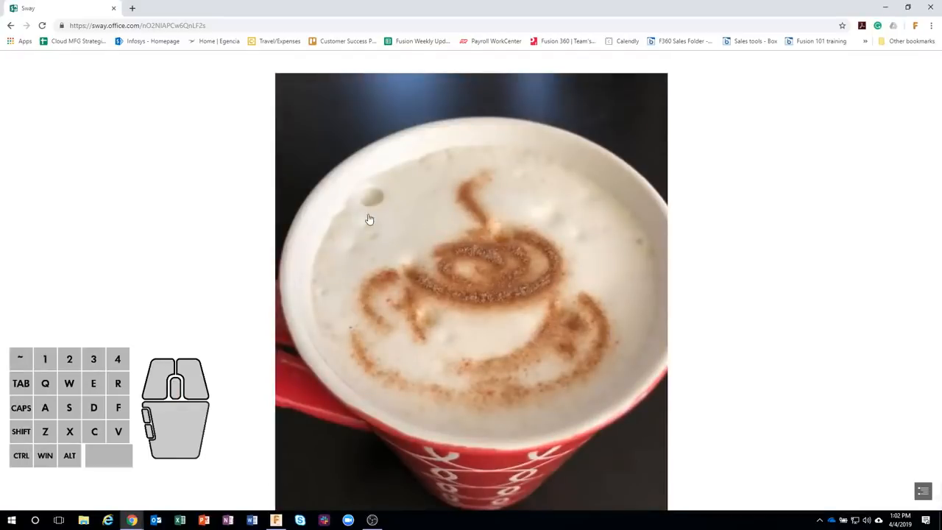
{"action": "scroll", "coordinate": [338, 223], "scroll_direction": "down", "scroll_amount": 6}
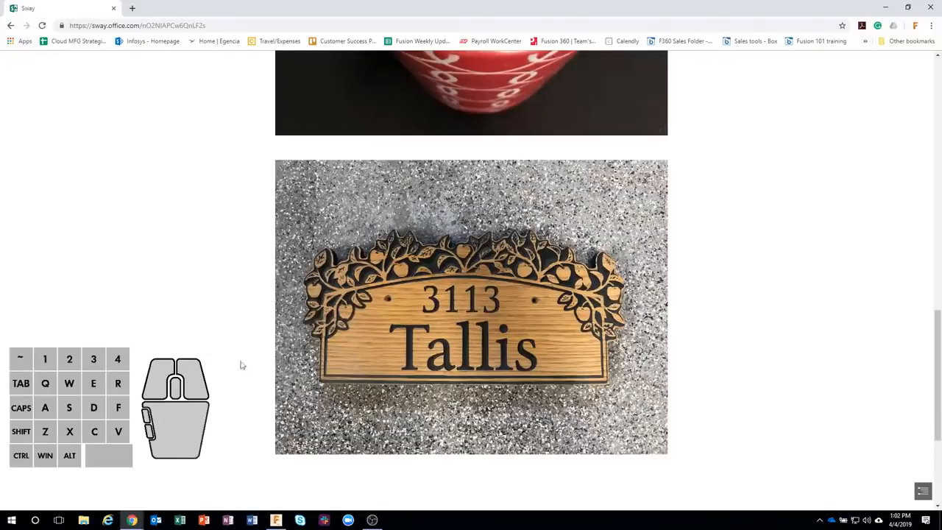
{"action": "left_click", "coordinate": [275, 520]}
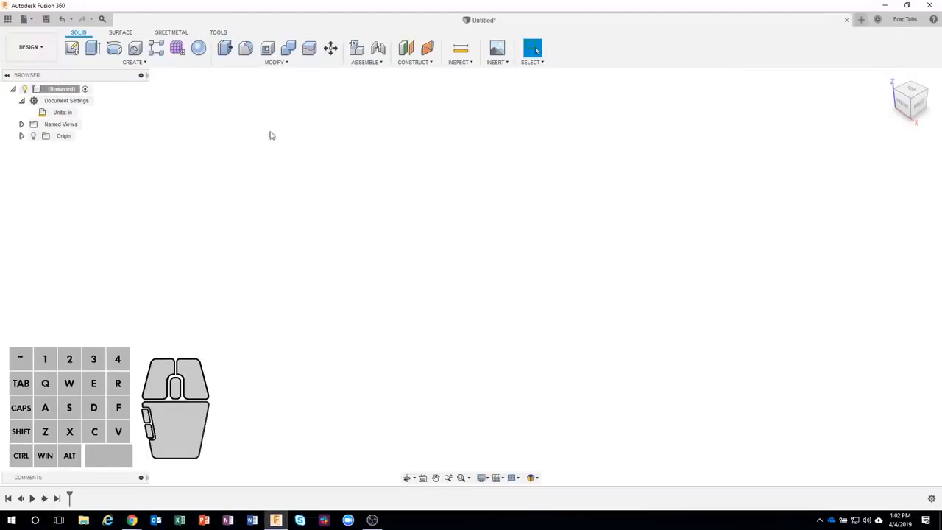
Step: Switch to Chrome and save the coffee cup image Coffee-2346113 from the coffee svg file results to Downloads as an SVG
{"action": "left_click", "coordinate": [132, 519]}
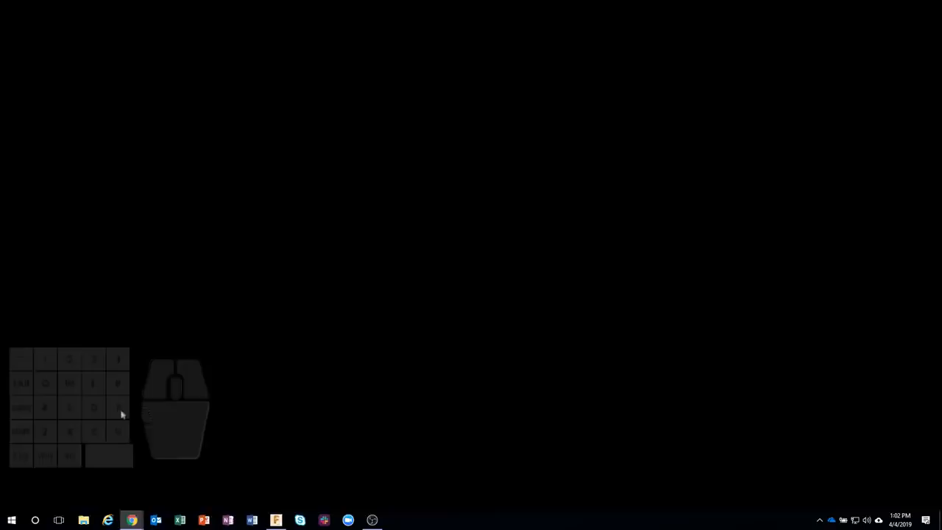
{"action": "left_click", "coordinate": [96, 485]}
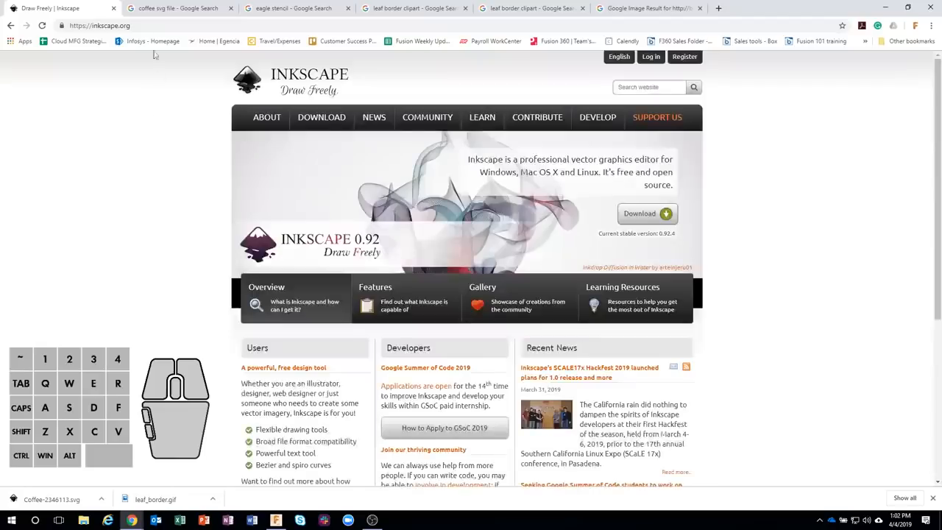
{"action": "left_click", "coordinate": [155, 8]}
{"action": "scroll", "coordinate": [133, 147], "scroll_direction": "up", "scroll_amount": 8}
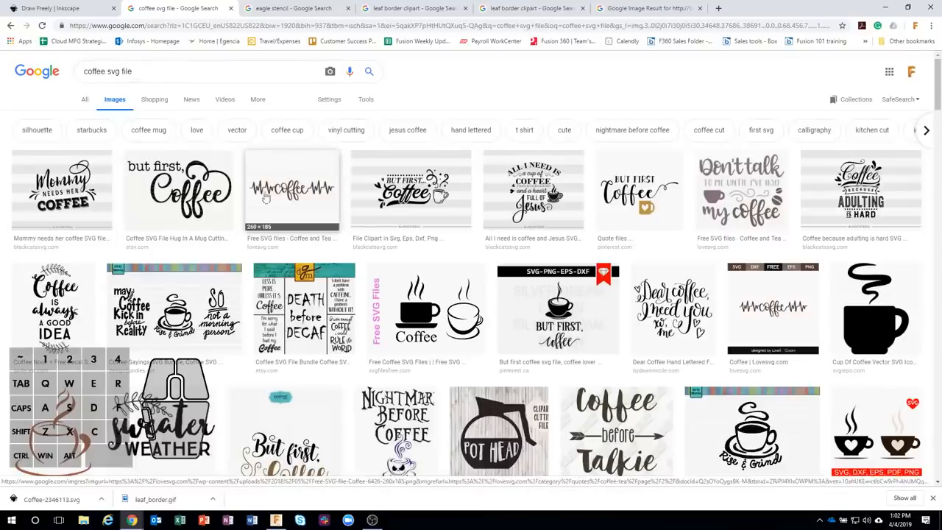
{"action": "left_click", "coordinate": [66, 431]}
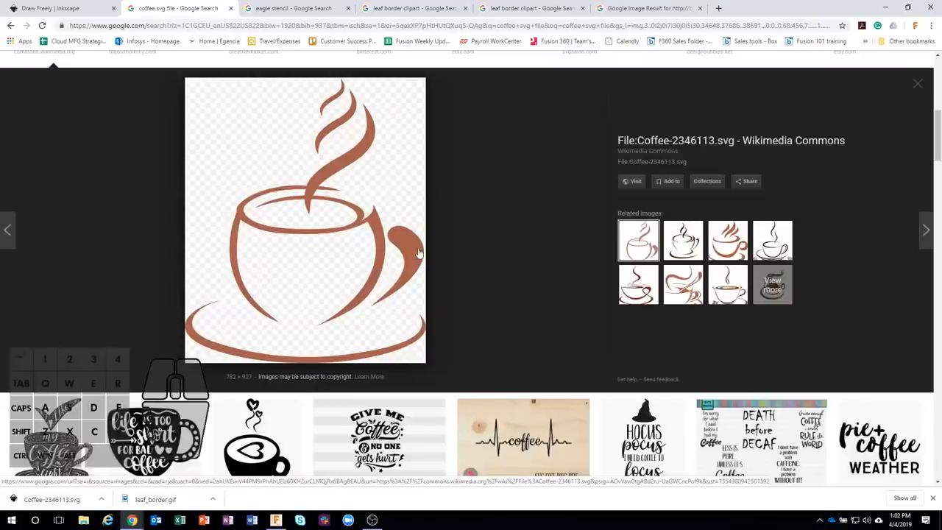
{"action": "right_click", "coordinate": [280, 160]}
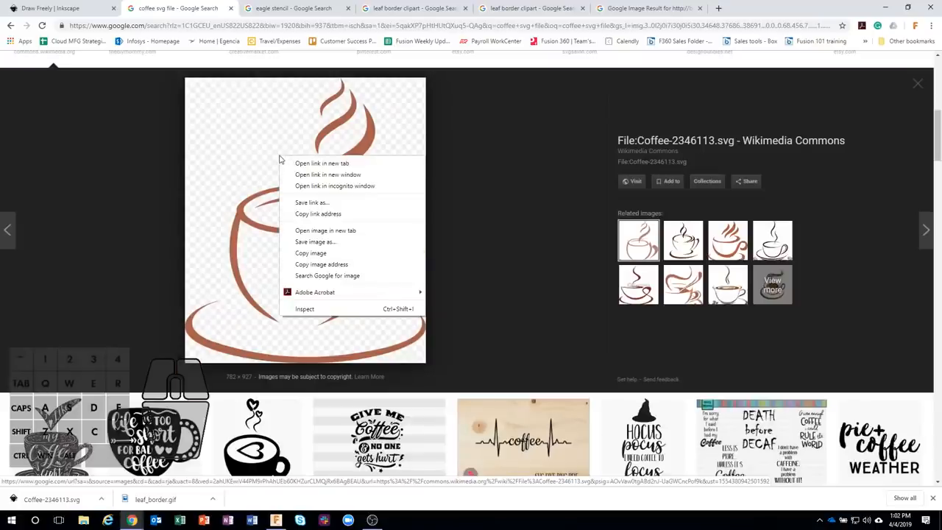
{"action": "left_click", "coordinate": [342, 243]}
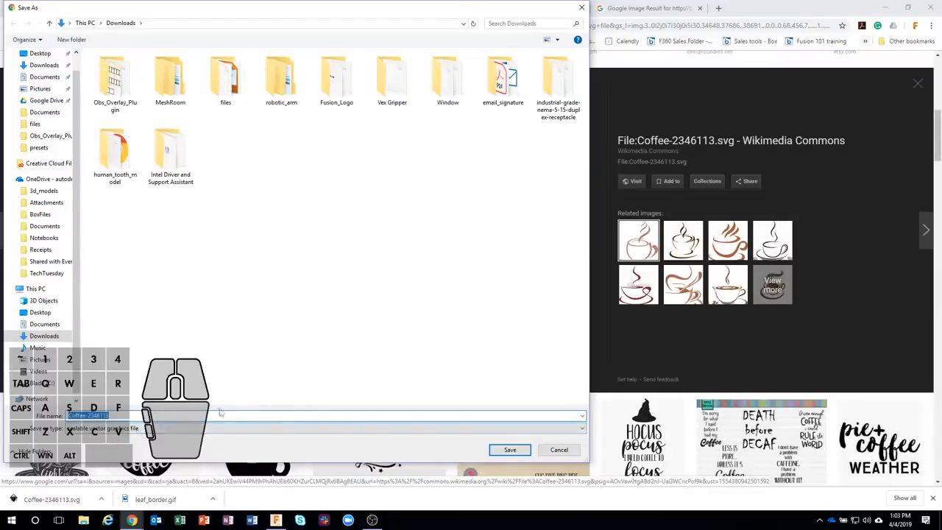
{"action": "left_click", "coordinate": [508, 450]}
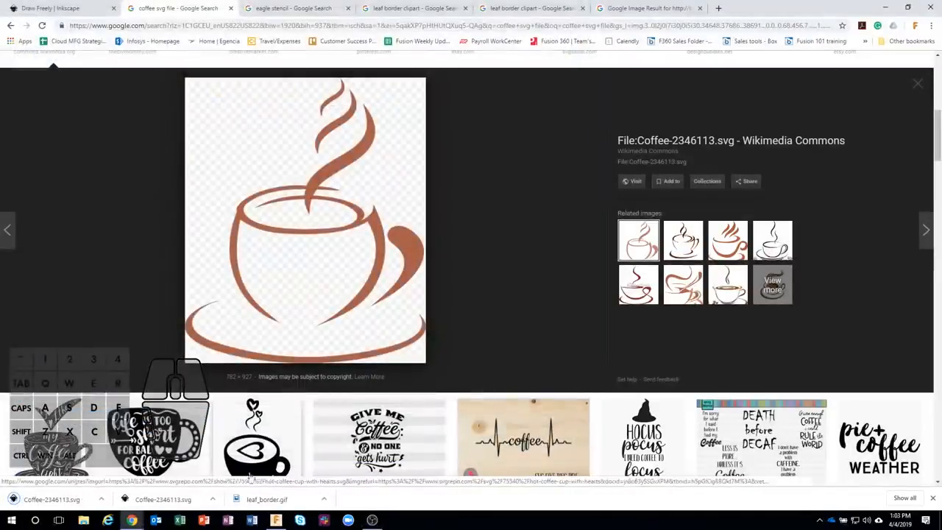
Step: Switch to Fusion 360 and sketch a 3.7 in diameter circle centred on the origin, on the horizontal plane
{"action": "left_click", "coordinate": [275, 519]}
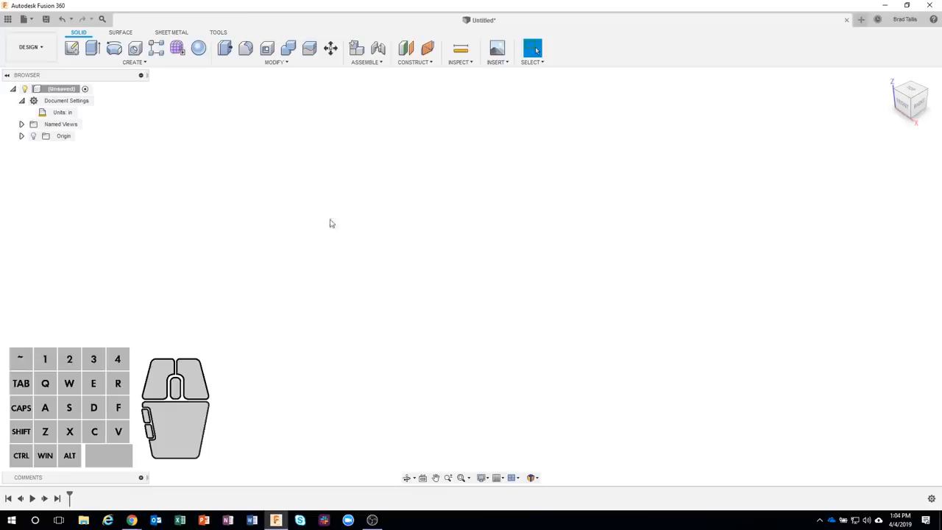
{"action": "left_click", "coordinate": [71, 48]}
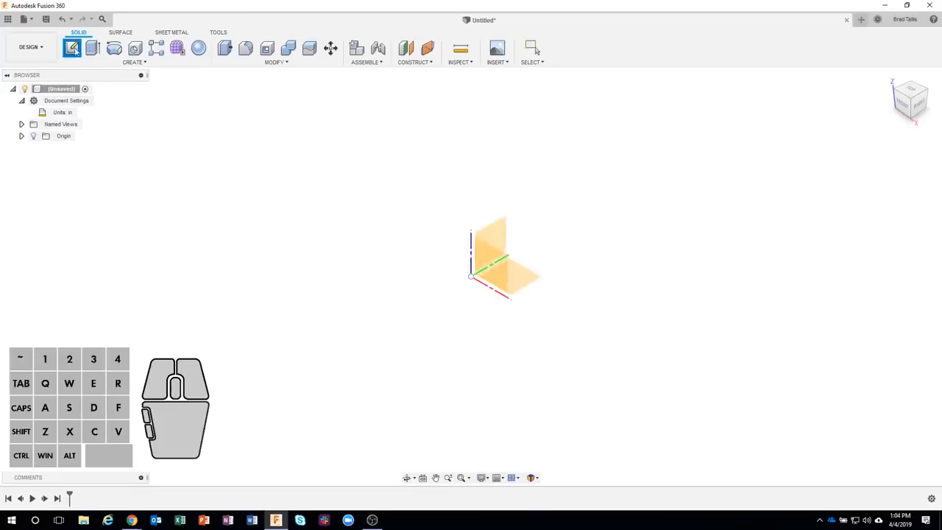
{"action": "left_click", "coordinate": [525, 281]}
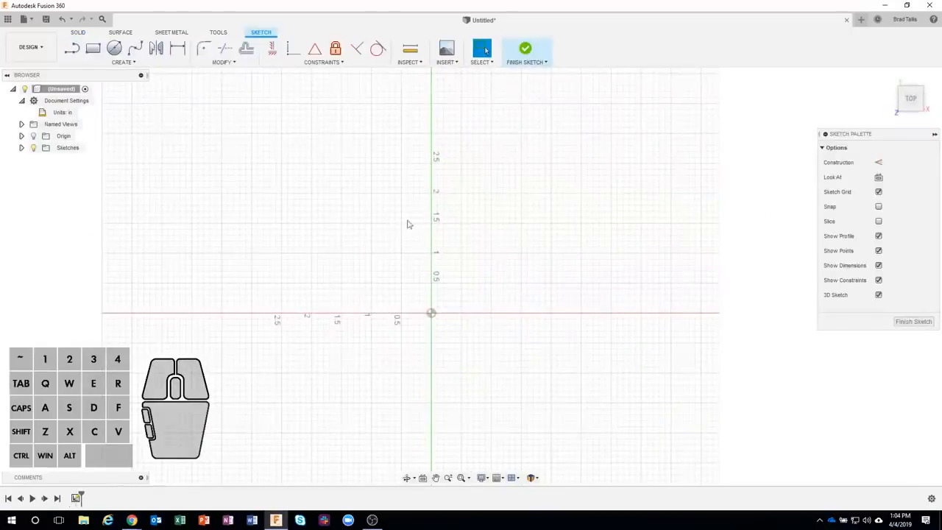
{"action": "left_click", "coordinate": [114, 50]}
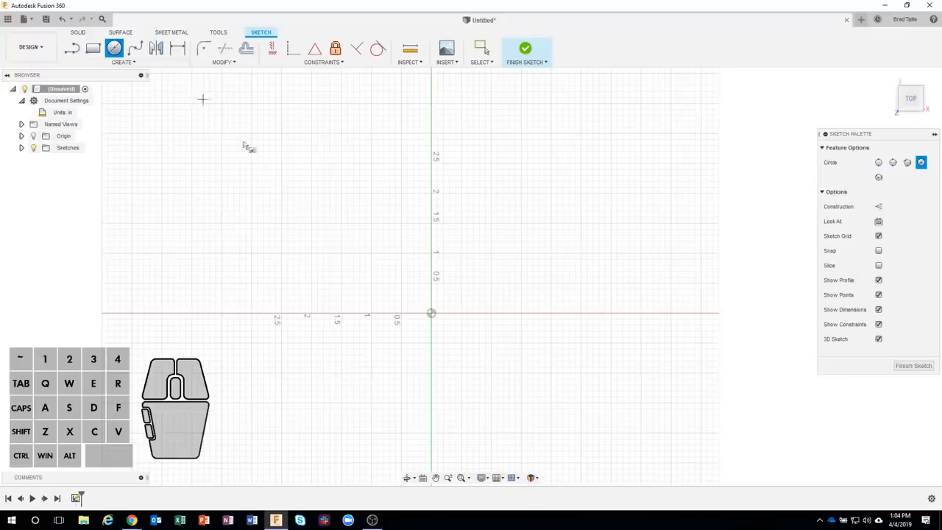
{"action": "left_click", "coordinate": [431, 314]}
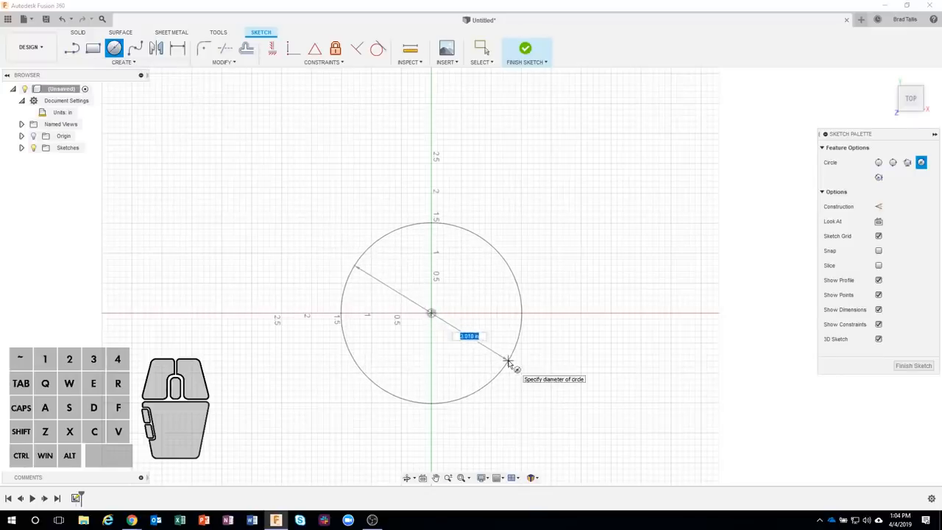
{"action": "type", "text": "3.7"}
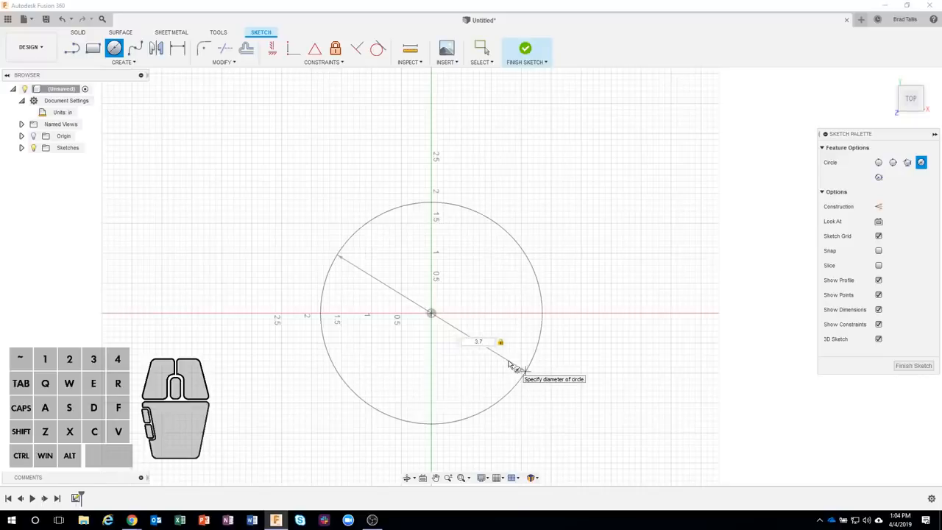
{"action": "key", "text": "Return"}
{"action": "key", "text": "Escape"}
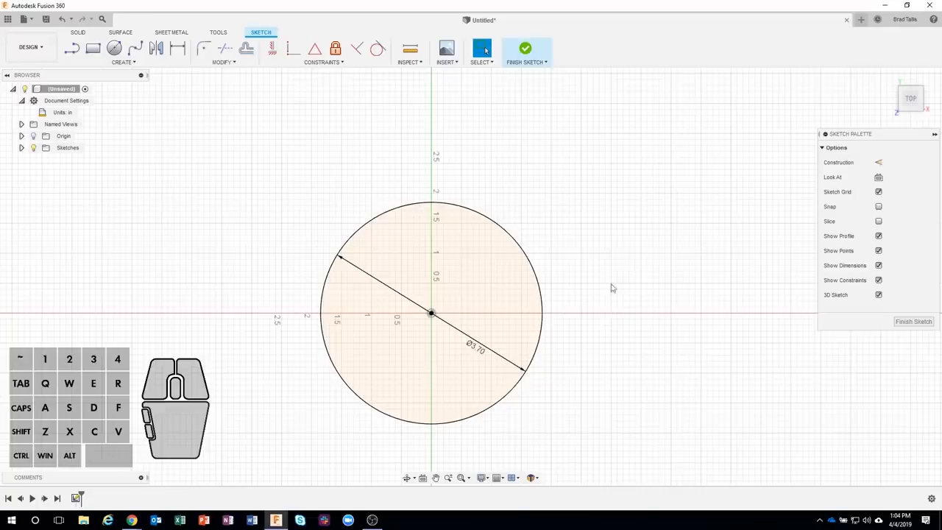
Step: Insert the SVG file Coffee-2346113 from Downloads into the circle sketch
{"action": "left_click", "coordinate": [446, 62]}
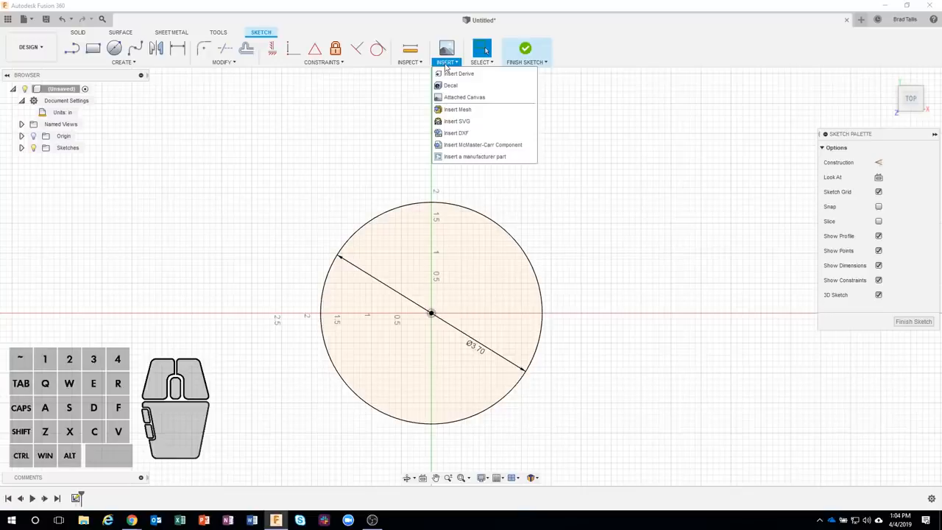
{"action": "left_click", "coordinate": [460, 125]}
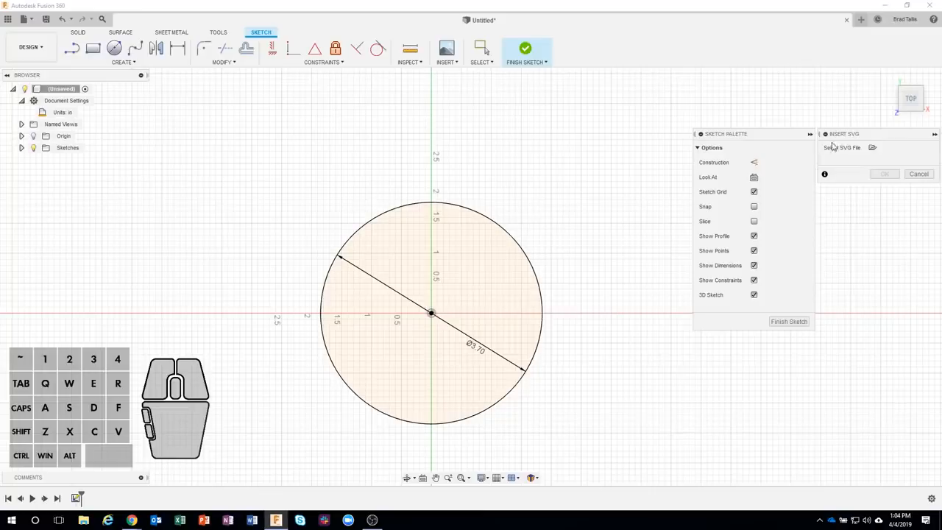
{"action": "left_click", "coordinate": [872, 149]}
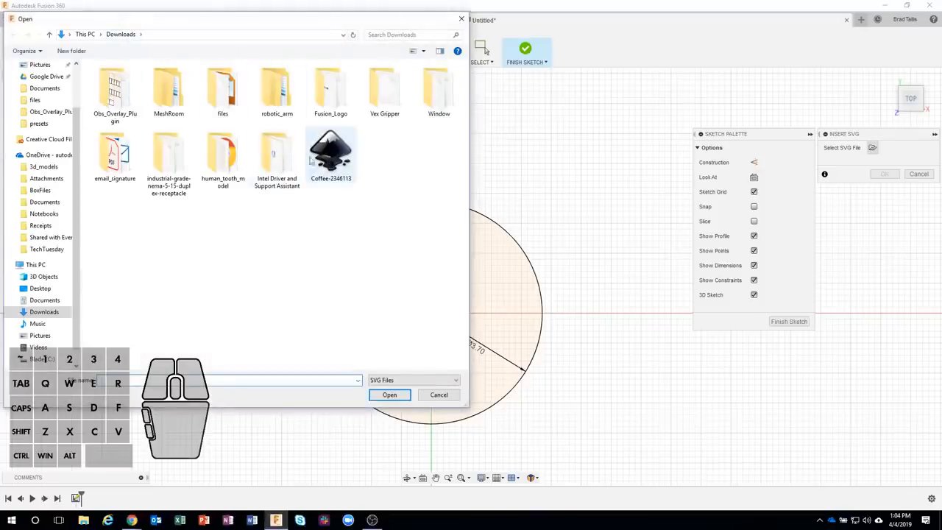
{"action": "left_click", "coordinate": [351, 153]}
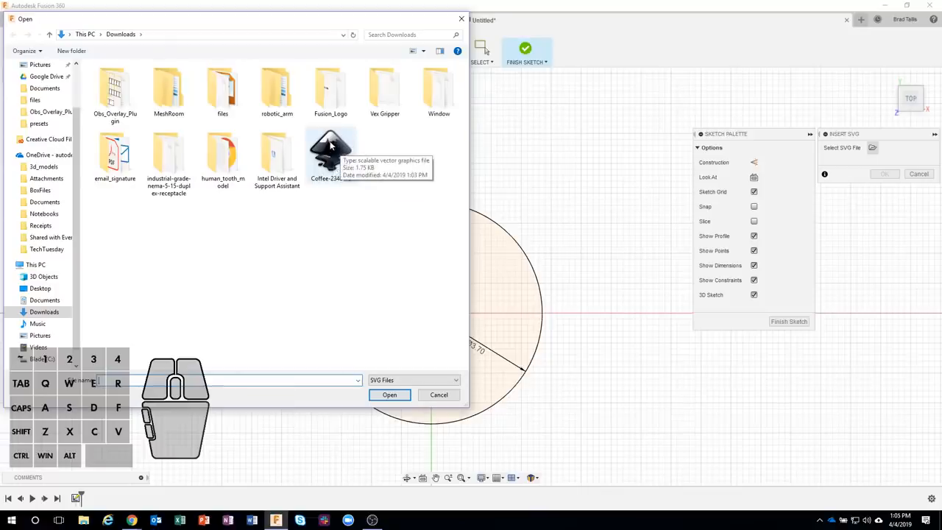
{"action": "left_click", "coordinate": [328, 145]}
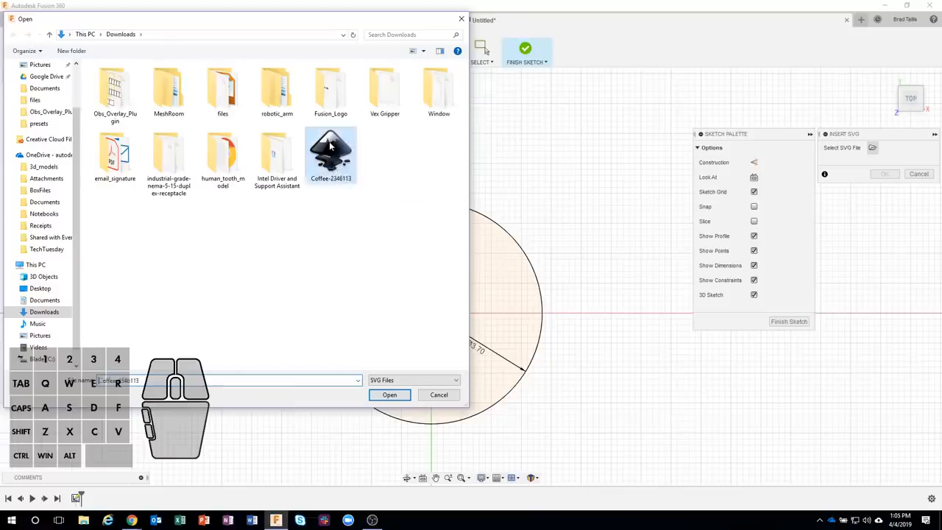
{"action": "left_click", "coordinate": [388, 395]}
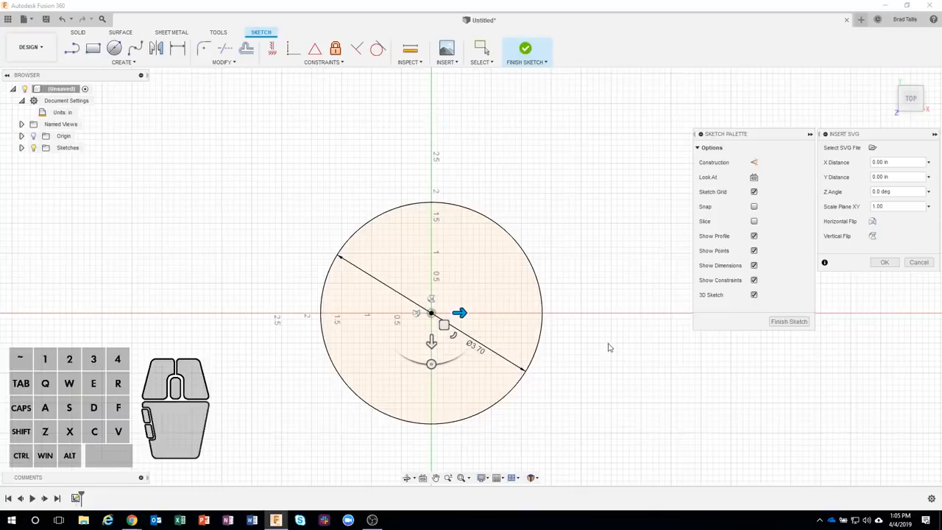
Step: Scale the inserted coffee cup SVG down to a plane scale of about 0.072
{"action": "left_click", "coordinate": [461, 478]}
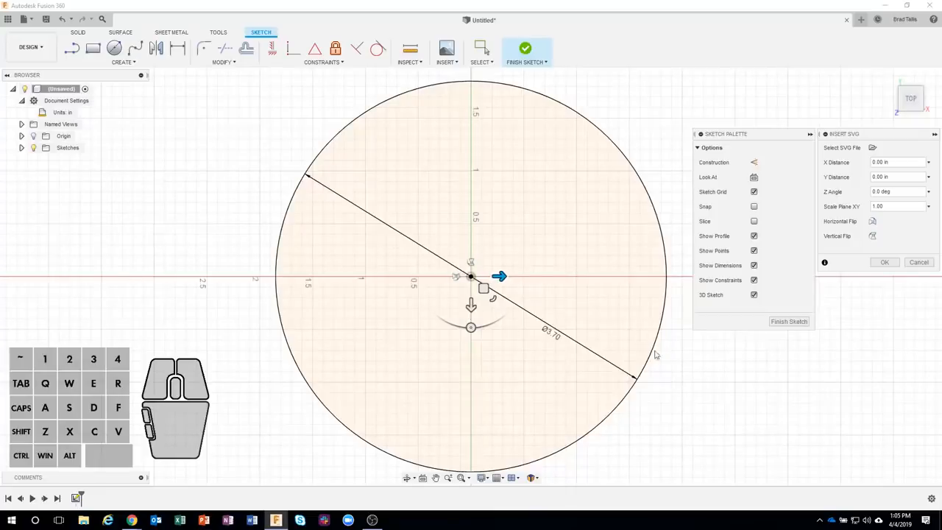
{"action": "scroll", "coordinate": [671, 358], "scroll_direction": "down", "scroll_amount": 5}
{"action": "mouse_move", "coordinate": [672, 358]}
{"action": "middle_mouse_down"}
{"action": "mouse_move", "coordinate": [582, 334]}
{"action": "mouse_move", "coordinate": [538, 310]}
{"action": "middle_mouse_up"}
{"action": "scroll", "coordinate": [538, 311], "scroll_direction": "down", "scroll_amount": 10}
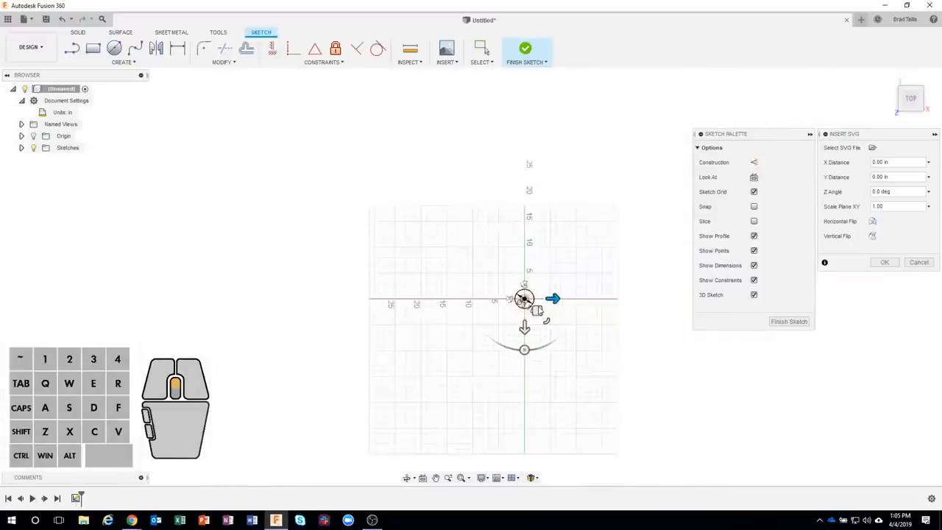
{"action": "scroll", "coordinate": [541, 312], "scroll_direction": "down", "scroll_amount": 3}
{"action": "middle_click_drag", "start_coordinate": [540, 313], "coordinate": [353, 206]}
{"action": "scroll", "coordinate": [446, 258], "scroll_direction": "down", "scroll_amount": 4}
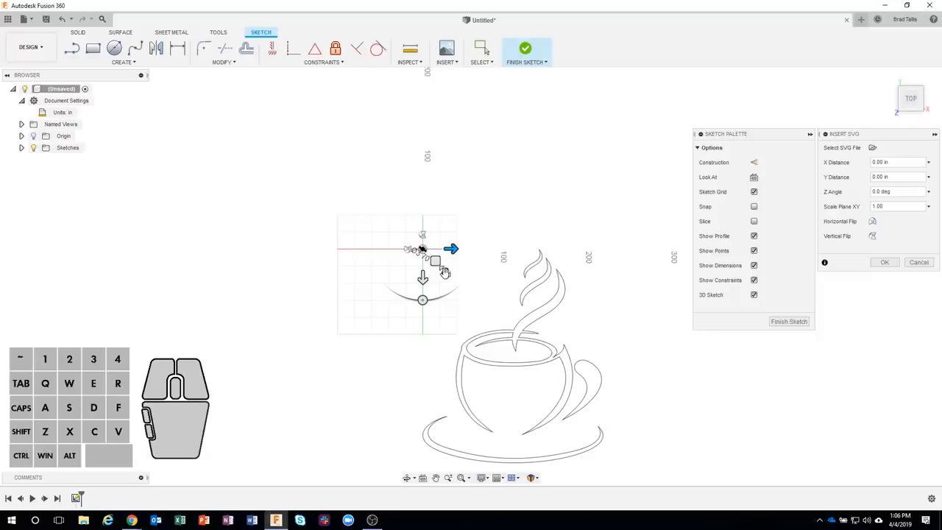
{"action": "mouse_move", "coordinate": [445, 270]}
{"action": "left_mouse_down"}
{"action": "mouse_move", "coordinate": [426, 253]}
{"action": "mouse_move", "coordinate": [445, 273]}
{"action": "left_mouse_up"}
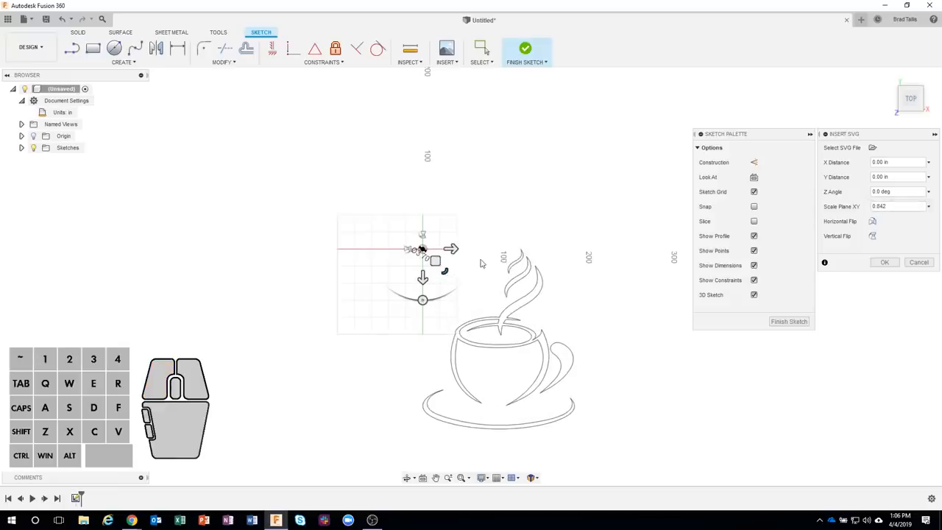
{"action": "left_click_drag", "start_coordinate": [444, 271], "coordinate": [416, 249]}
Step: Shrink the coffee cup further to a scale of about 0.028 and move it over the circle, about -3.063 in X and -4.174 in Y
{"action": "scroll", "coordinate": [444, 271], "scroll_direction": "up", "scroll_amount": 10}
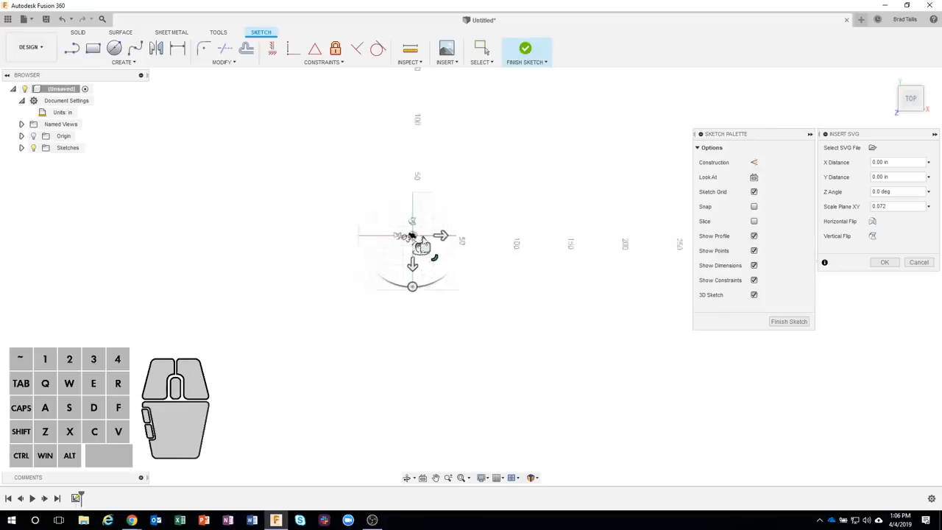
{"action": "scroll", "coordinate": [408, 242], "scroll_direction": "up", "scroll_amount": 3}
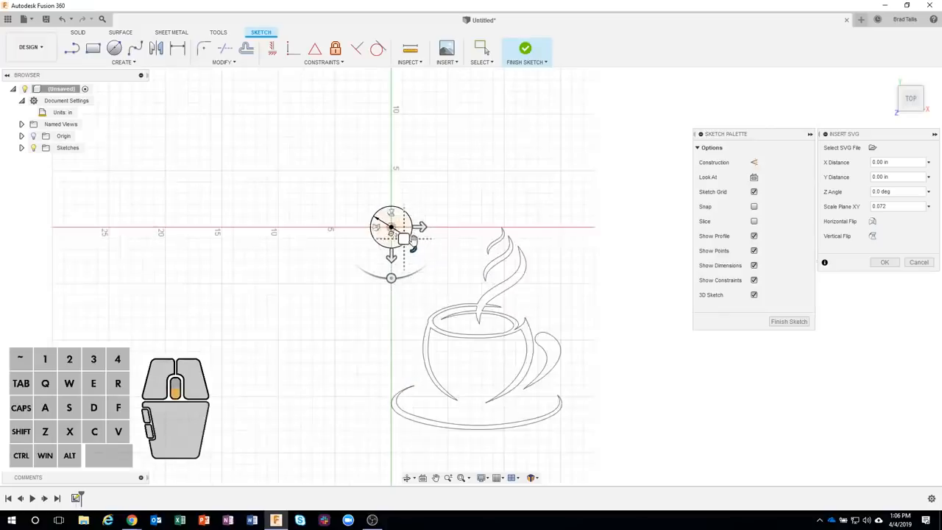
{"action": "left_click_drag", "start_coordinate": [409, 243], "coordinate": [400, 235]}
{"action": "scroll", "coordinate": [409, 242], "scroll_direction": "up", "scroll_amount": 5}
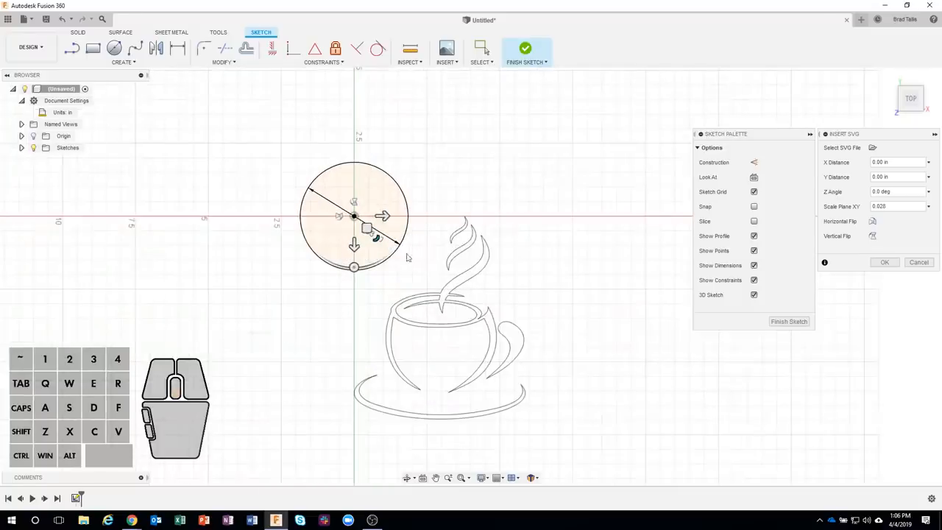
{"action": "left_click_drag", "start_coordinate": [366, 228], "coordinate": [281, 116]}
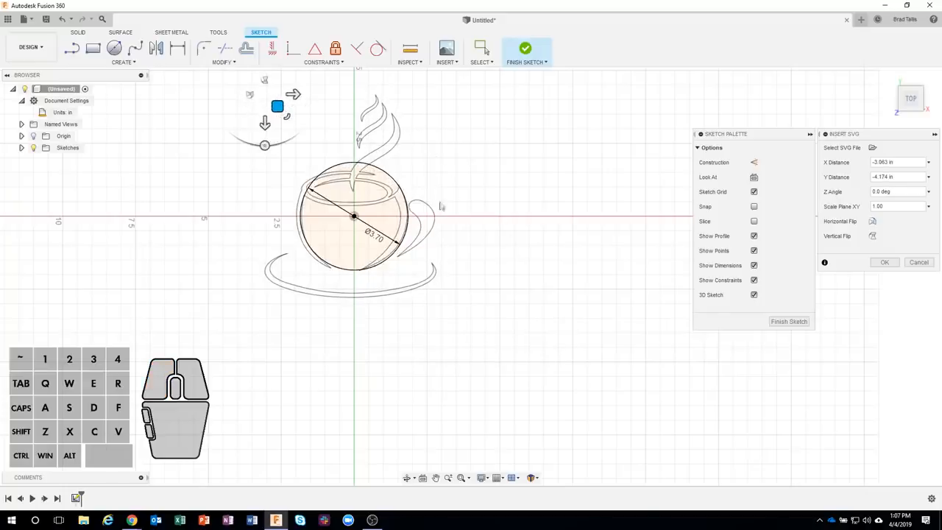
{"action": "middle_click_drag", "start_coordinate": [500, 218], "coordinate": [519, 306]}
Step: Scale the coffee cup by 0.5 and move it about 1.565 in X and 2.256 in Y to fit it within the circle
{"action": "left_click", "coordinate": [883, 207]}
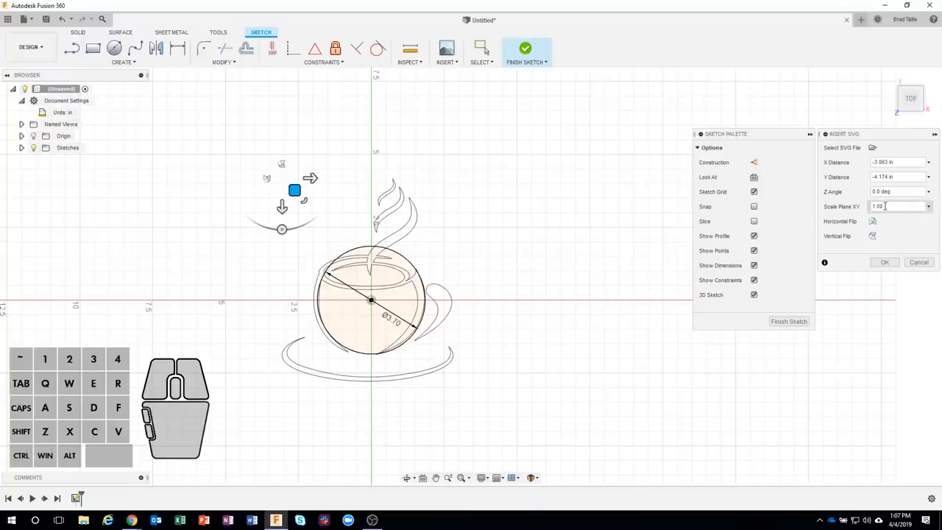
{"action": "double_click", "coordinate": [879, 207]}
{"action": "key", "text": "BackSpace"}
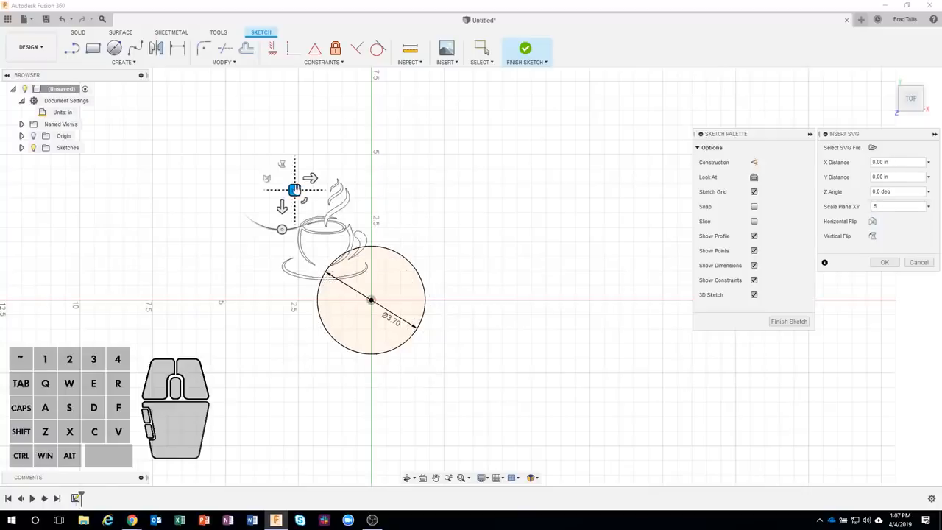
{"action": "left_click_drag", "start_coordinate": [294, 190], "coordinate": [340, 255]}
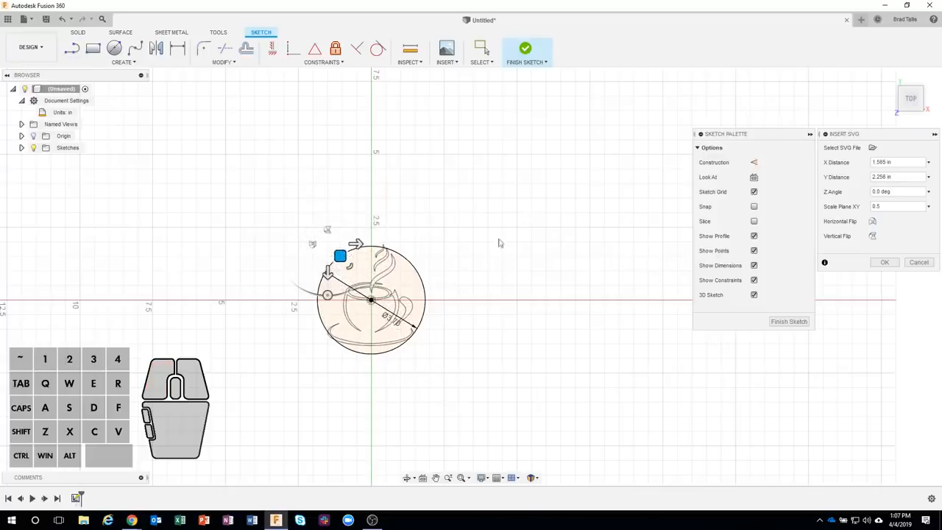
{"action": "scroll", "coordinate": [338, 370], "scroll_direction": "up", "scroll_amount": 3}
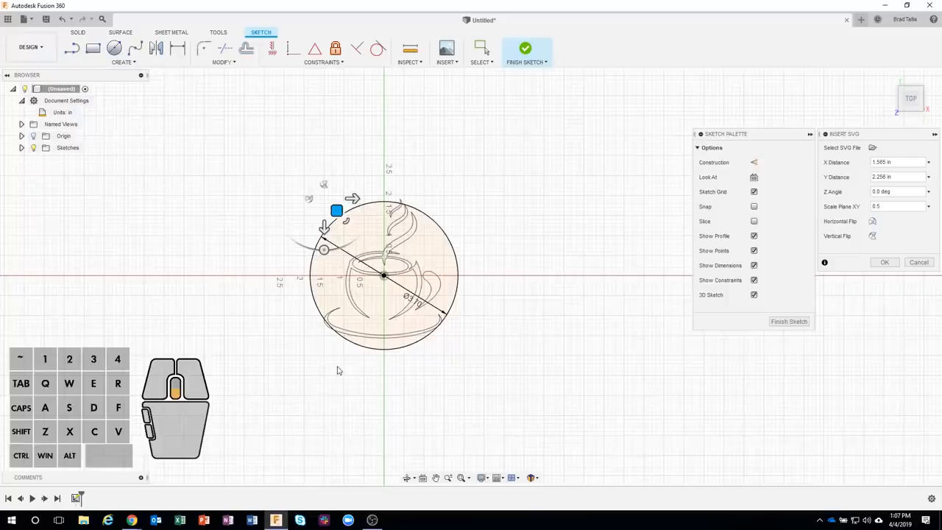
Step: Set the inserted coffee cup's plane scale to 0.8, move it about 0.285 in X and 0.309 in Y, and accept the insert
{"action": "left_click", "coordinate": [876, 205]}
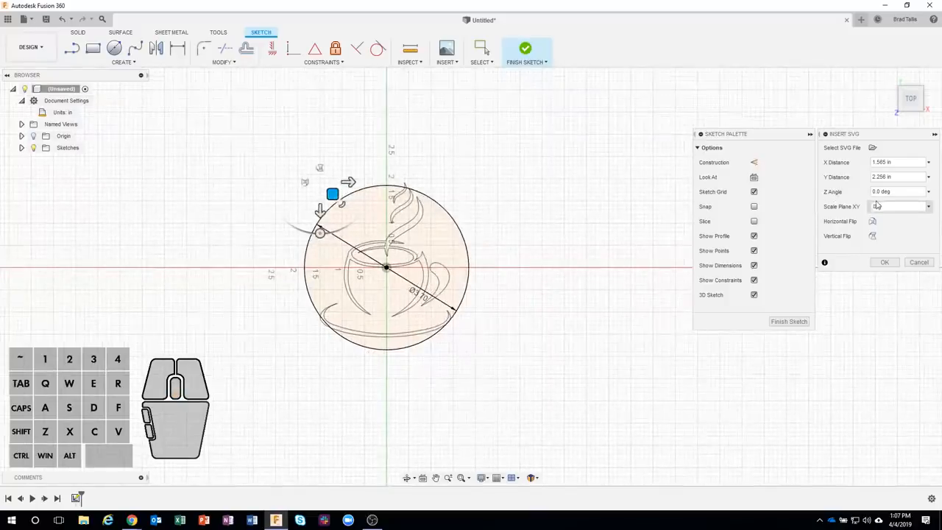
{"action": "left_click", "coordinate": [885, 206]}
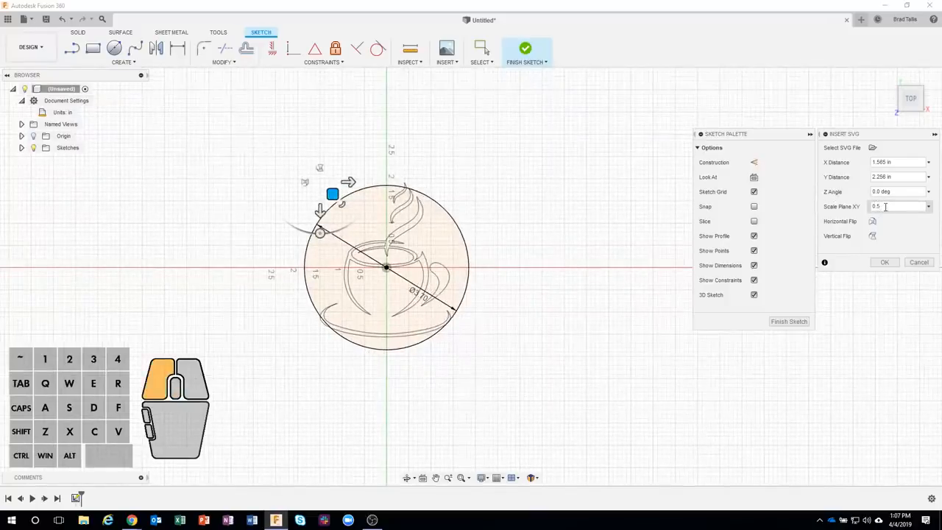
{"action": "double_click", "coordinate": [879, 207]}
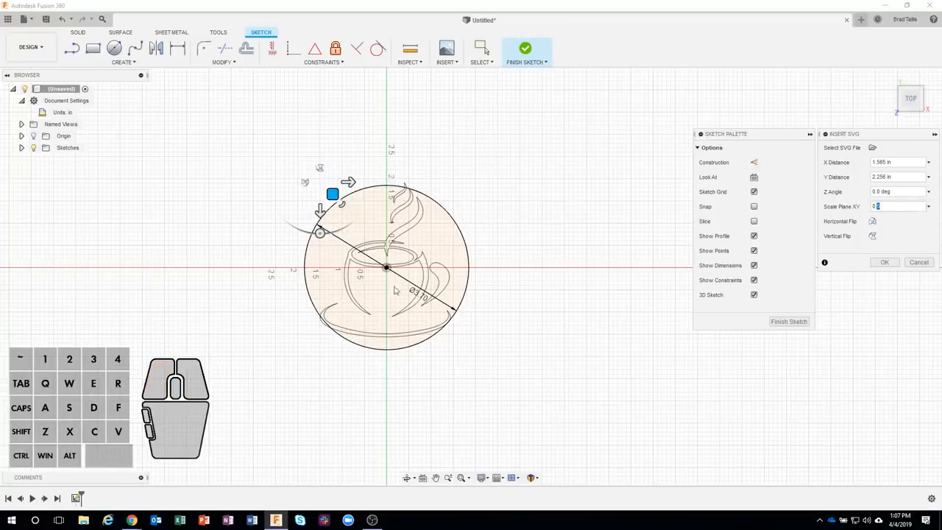
{"action": "type", "text": "0.3"}
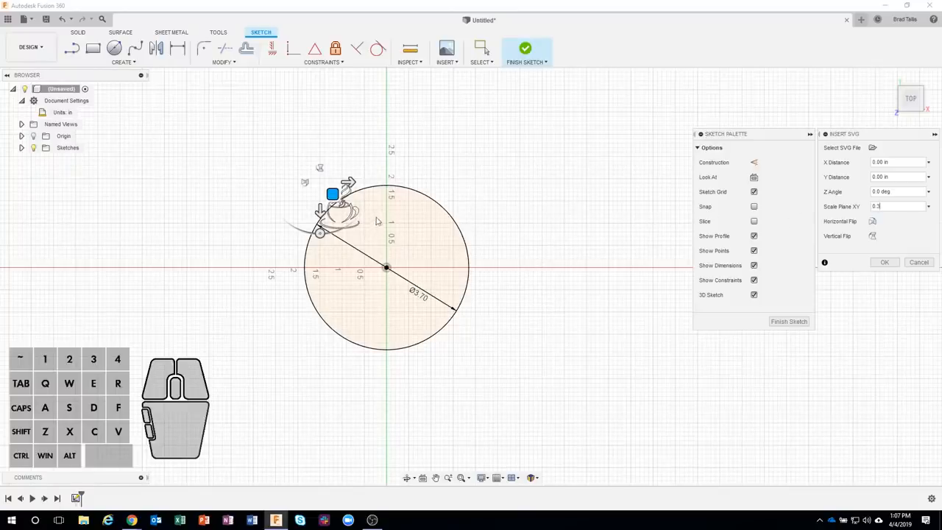
{"action": "left_click_drag", "start_coordinate": [888, 208], "coordinate": [877, 206]}
{"action": "type", "text": "5"}
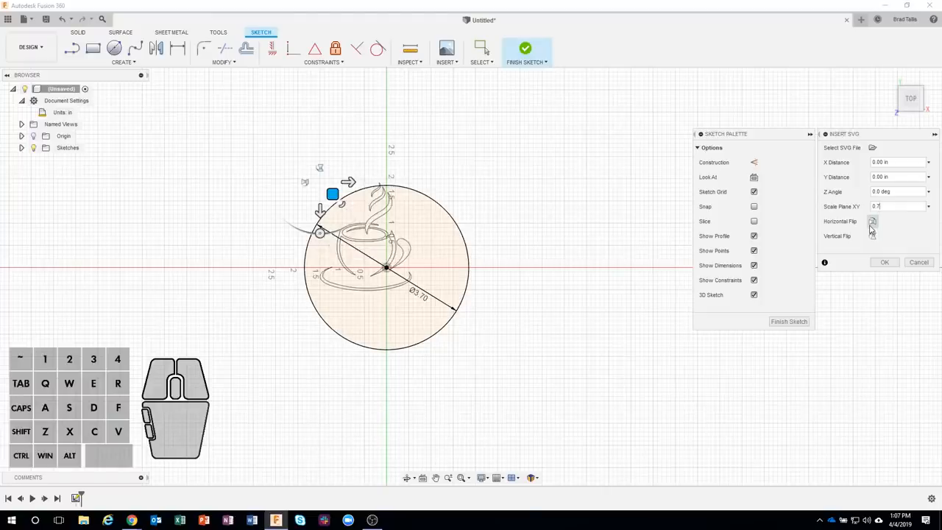
{"action": "type", "text": ".8"}
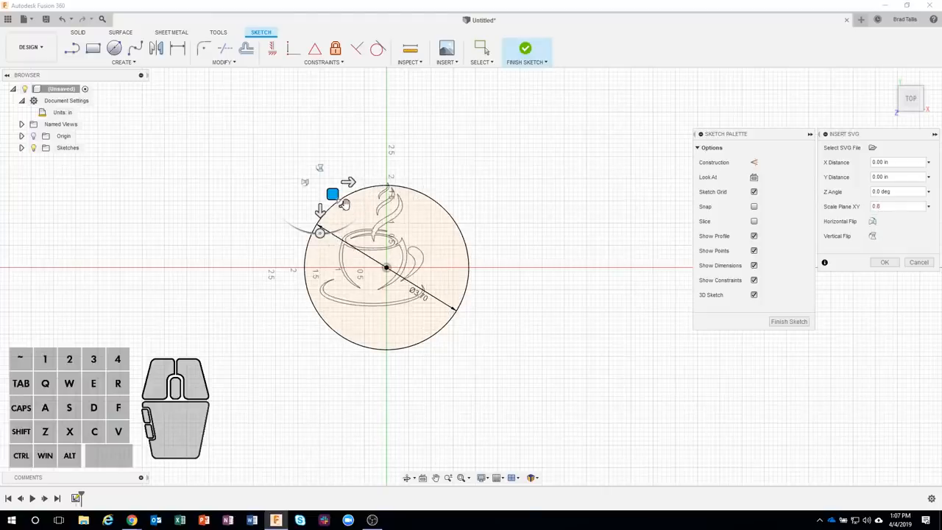
{"action": "mouse_move", "coordinate": [341, 203]}
{"action": "left_mouse_down"}
{"action": "mouse_move", "coordinate": [350, 211]}
{"action": "mouse_move", "coordinate": [337, 213]}
{"action": "mouse_move", "coordinate": [332, 197]}
{"action": "mouse_move", "coordinate": [345, 214]}
{"action": "left_mouse_up"}
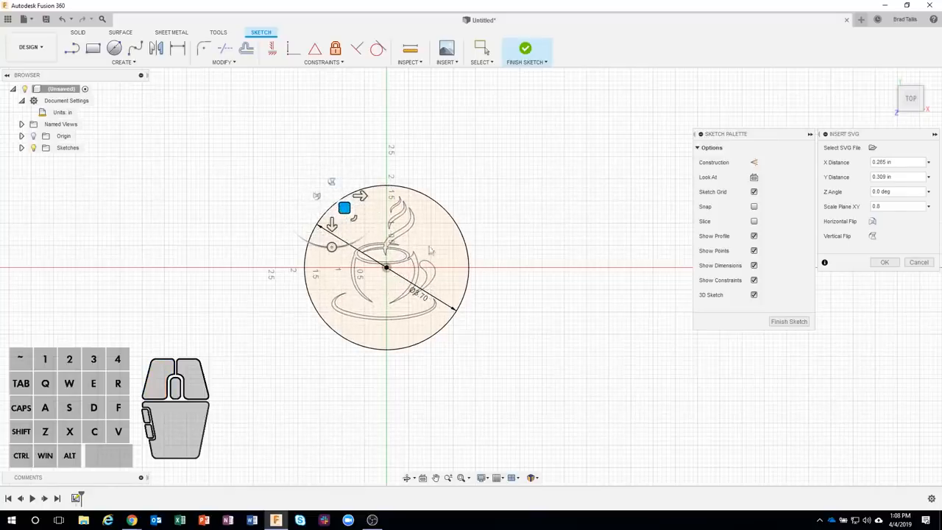
{"action": "left_click", "coordinate": [882, 263]}
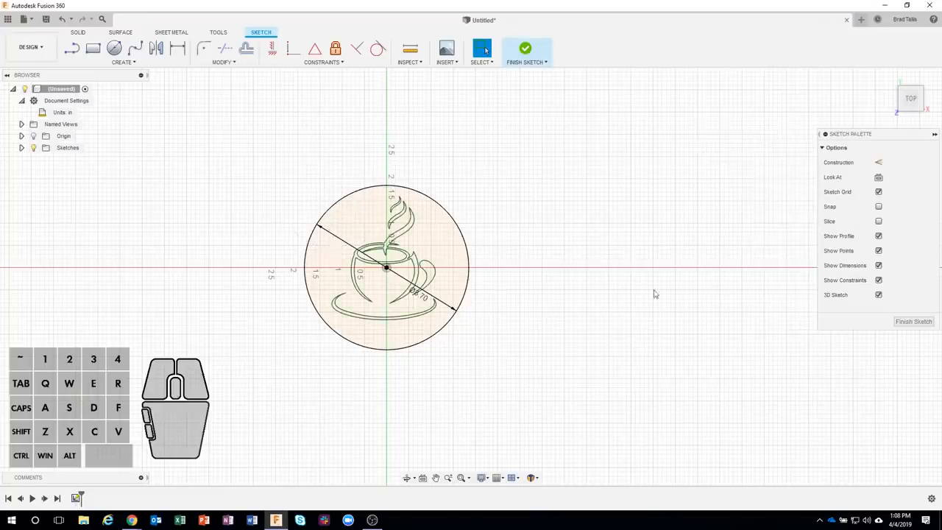
Step: Check the closed regions of the cup body and handle in the sketch, leaving nothing selected
{"action": "scroll", "coordinate": [346, 278], "scroll_direction": "up", "scroll_amount": 5}
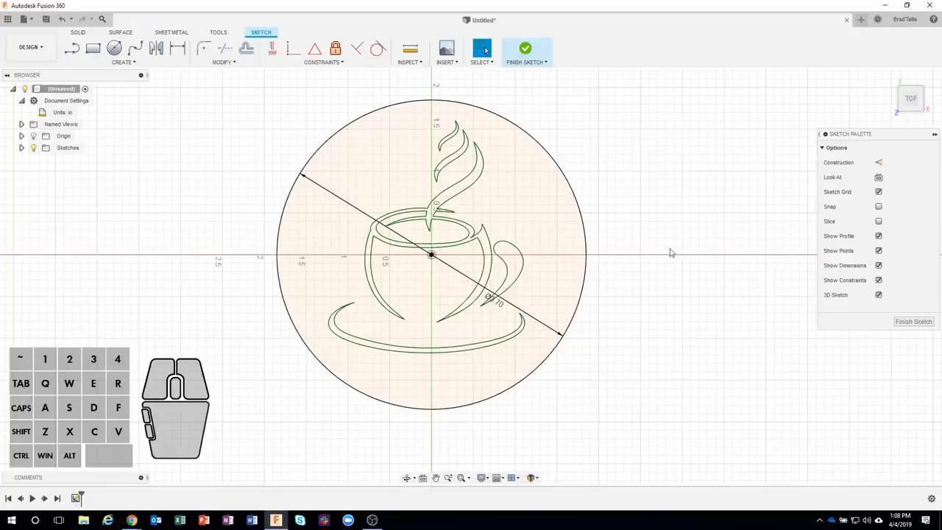
{"action": "left_click", "coordinate": [474, 182]}
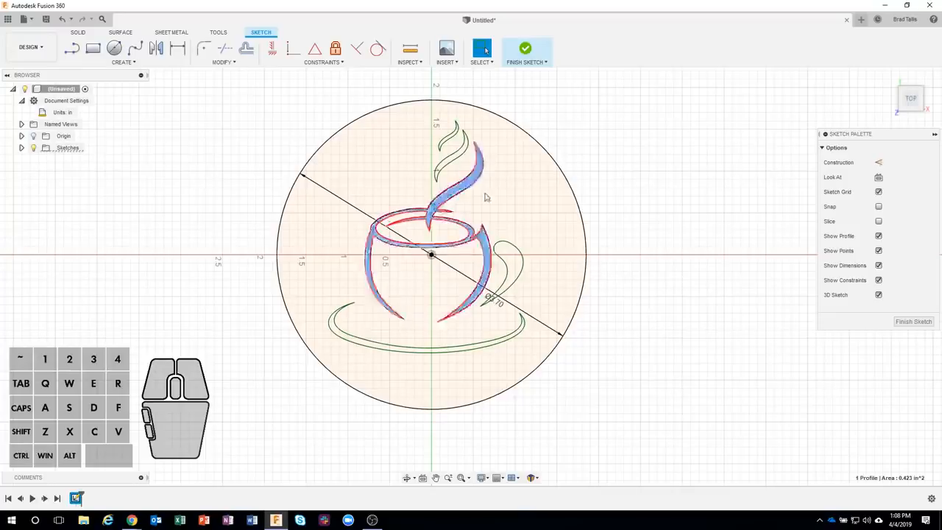
{"action": "left_click", "coordinate": [508, 259], "text": "ctrl"}
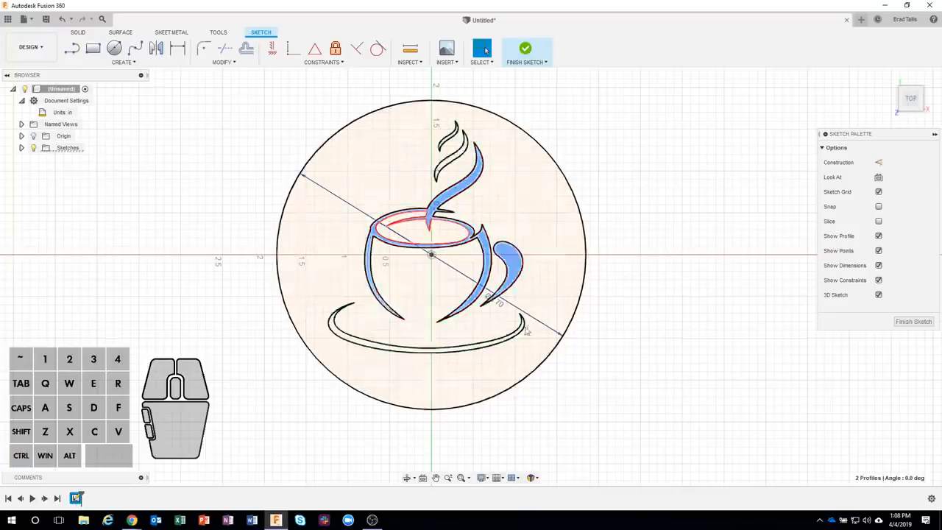
{"action": "left_click", "coordinate": [637, 215]}
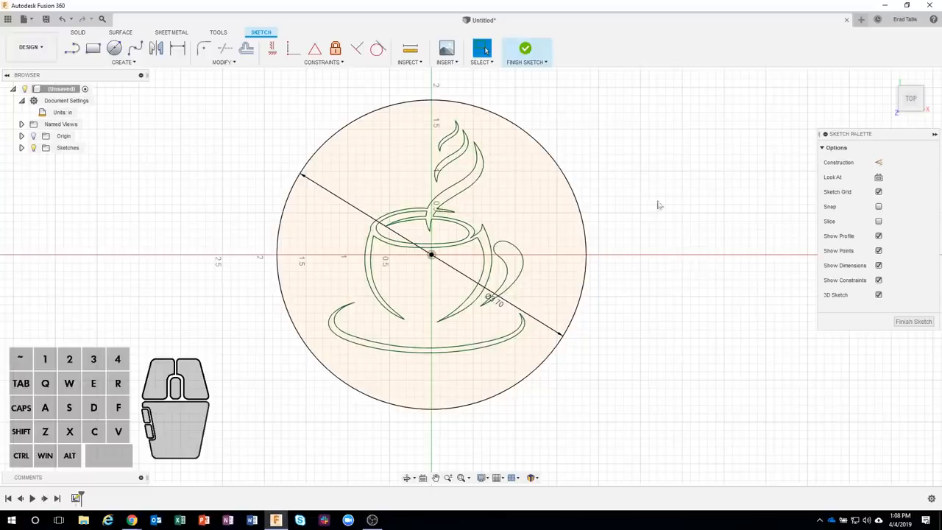
Step: Finish the sketch and check the cup body, handle and saucer shapes as selectable profiles
{"action": "left_click", "coordinate": [525, 49]}
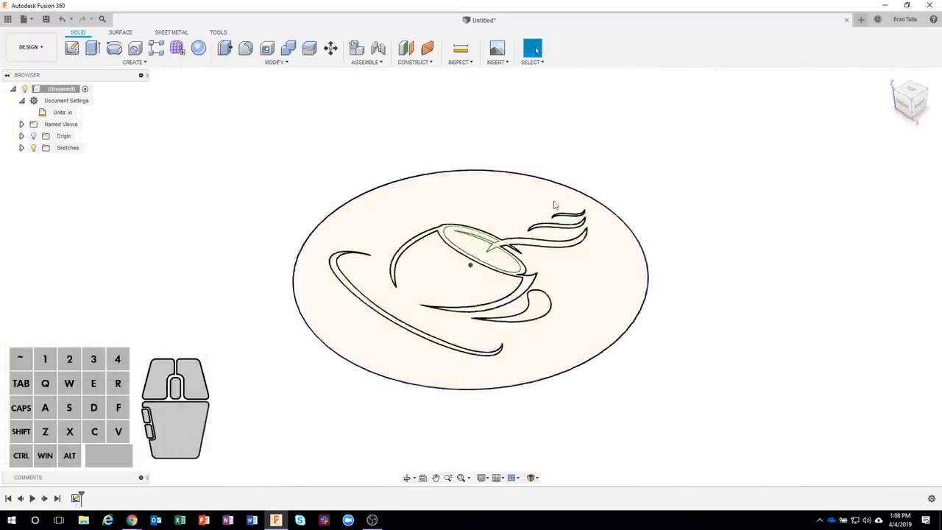
{"action": "left_click", "coordinate": [537, 293]}
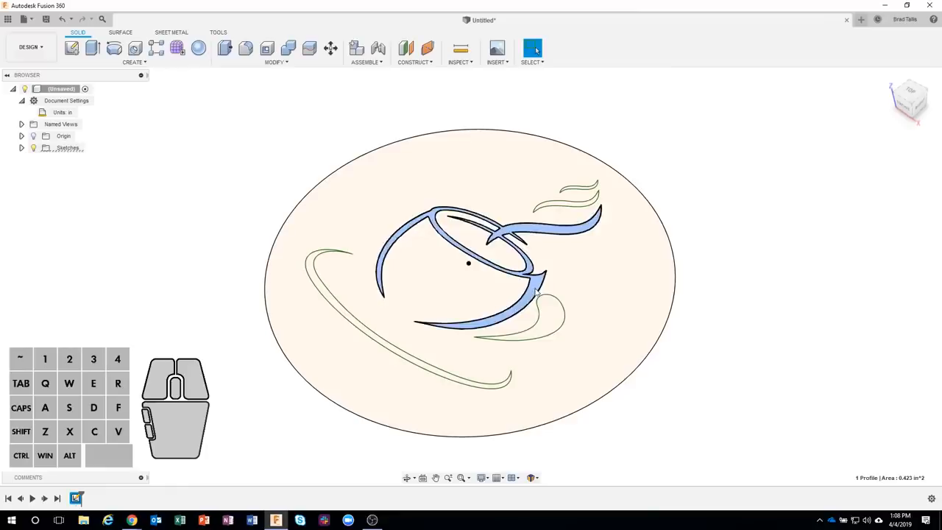
{"action": "left_click", "coordinate": [543, 315], "text": "ctrl"}
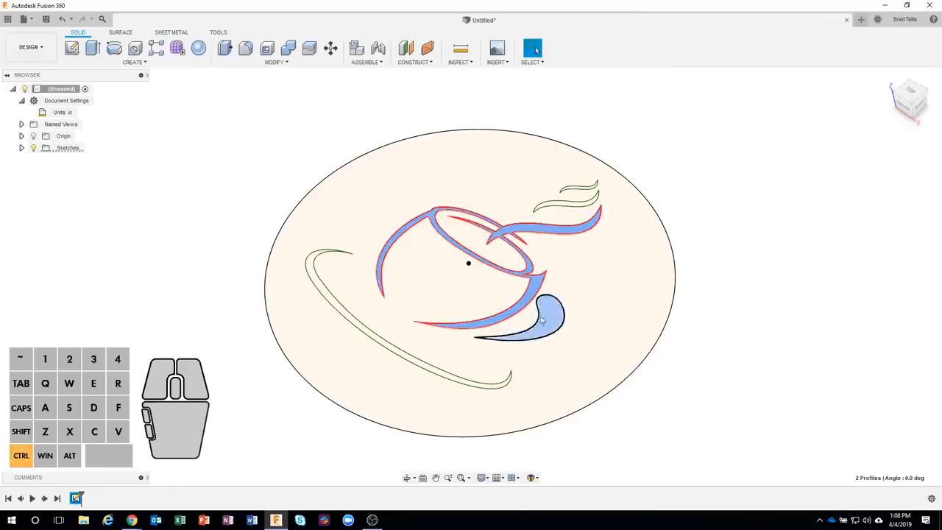
{"action": "left_click", "coordinate": [413, 364], "text": "ctrl"}
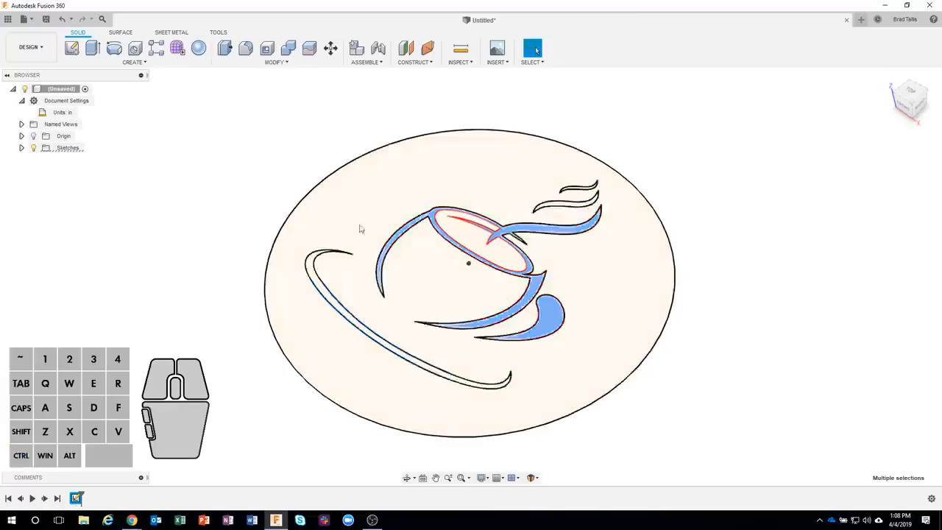
{"action": "left_click", "coordinate": [267, 157]}
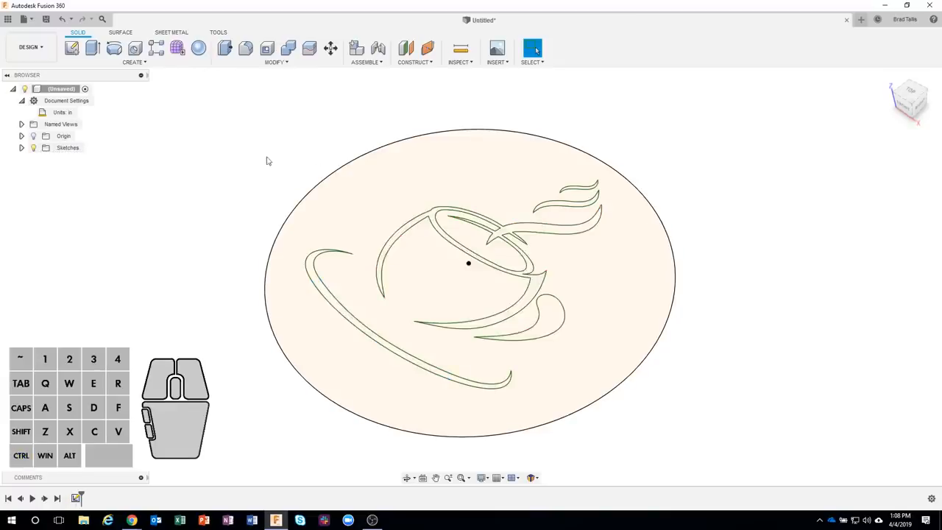
Step: Examine the stencil's background area together with the separate area inside the cup's rim
{"action": "left_click", "coordinate": [605, 265]}
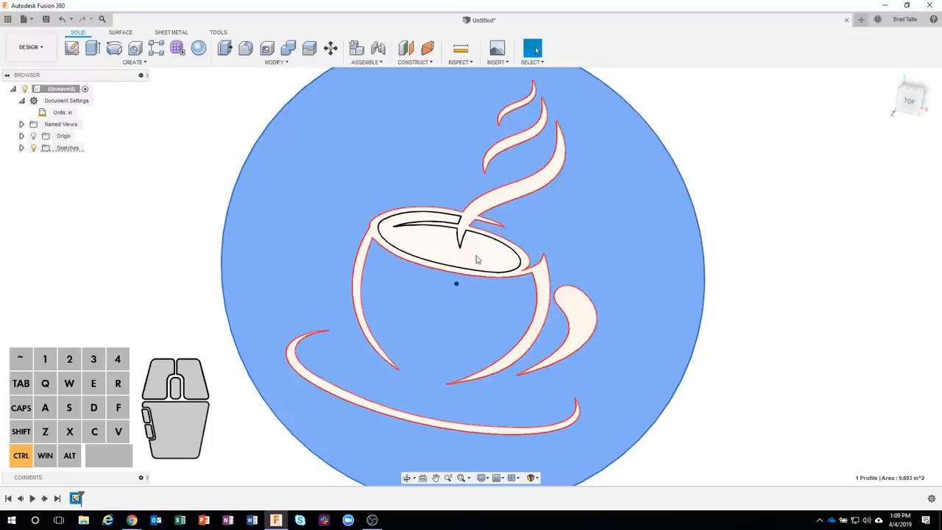
{"action": "left_click", "coordinate": [476, 259], "text": "ctrl"}
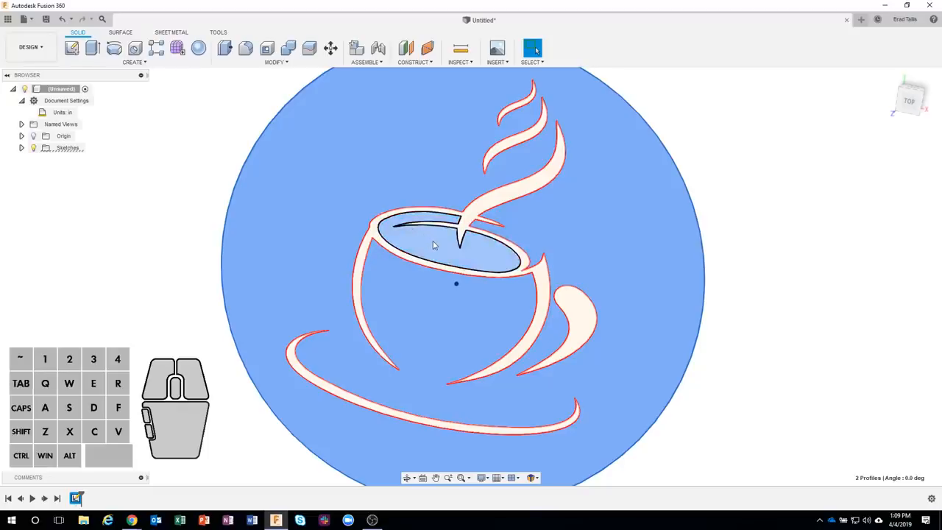
{"action": "scroll", "coordinate": [433, 241], "scroll_direction": "up", "scroll_amount": 2}
{"action": "mouse_move", "coordinate": [434, 245]}
{"action": "middle_mouse_down", "text": "shift"}
{"action": "mouse_move", "coordinate": [466, 258]}
{"action": "mouse_move", "coordinate": [564, 237]}
{"action": "mouse_move", "coordinate": [446, 246]}
{"action": "middle_mouse_up", "text": "shift"}
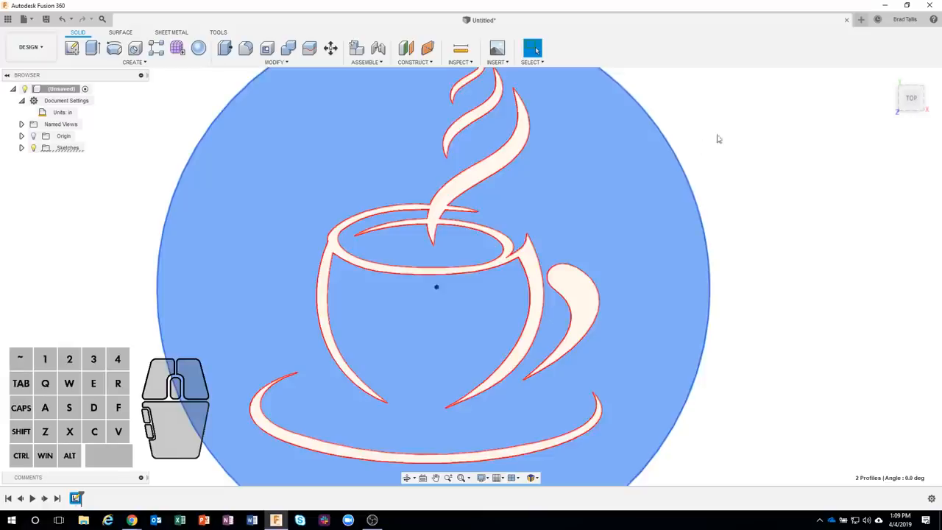
{"action": "left_click", "coordinate": [722, 138]}
{"action": "scroll", "coordinate": [720, 159], "scroll_direction": "down", "scroll_amount": 4}
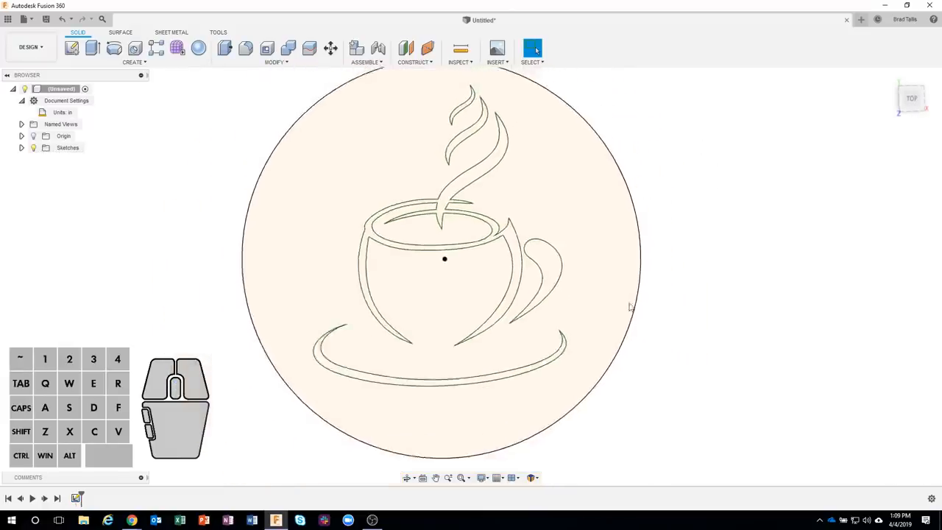
Step: Reopen the sketch for editing and compare the area inside the cup's rim with the surrounding background profile
{"action": "double_click", "coordinate": [77, 498]}
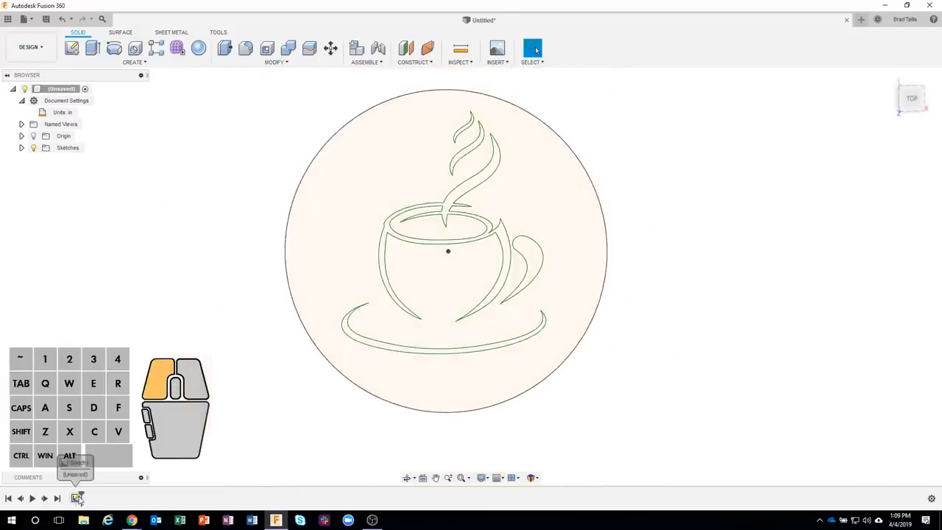
{"action": "scroll", "coordinate": [434, 224], "scroll_direction": "up", "scroll_amount": 5}
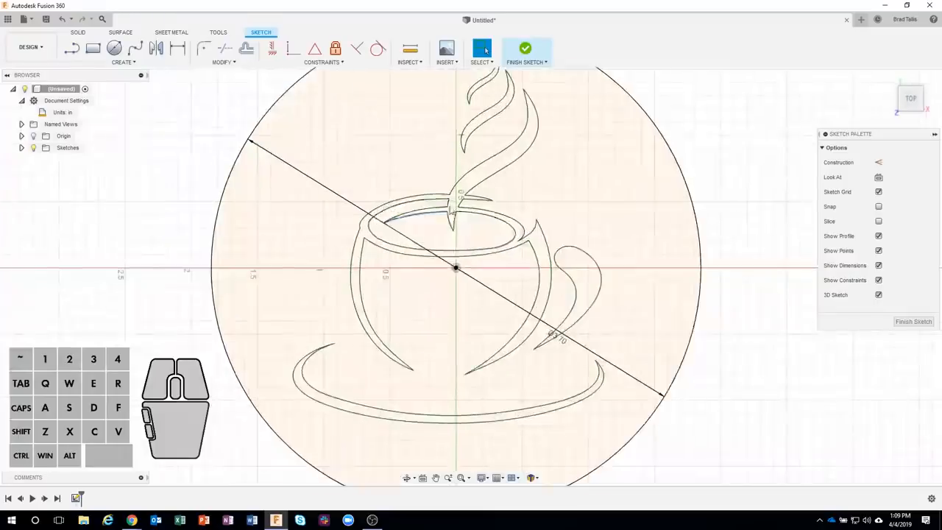
{"action": "left_click", "coordinate": [478, 249]}
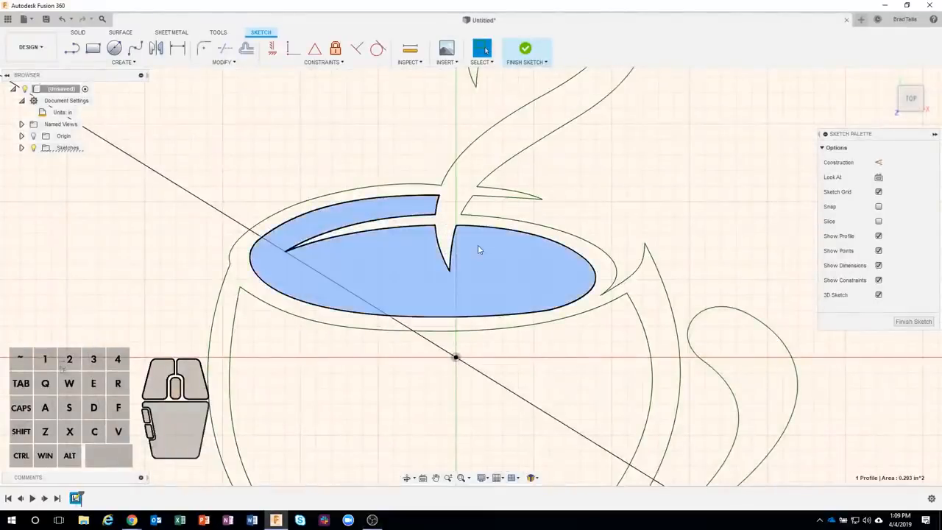
{"action": "left_click", "coordinate": [555, 215], "text": "ctrl"}
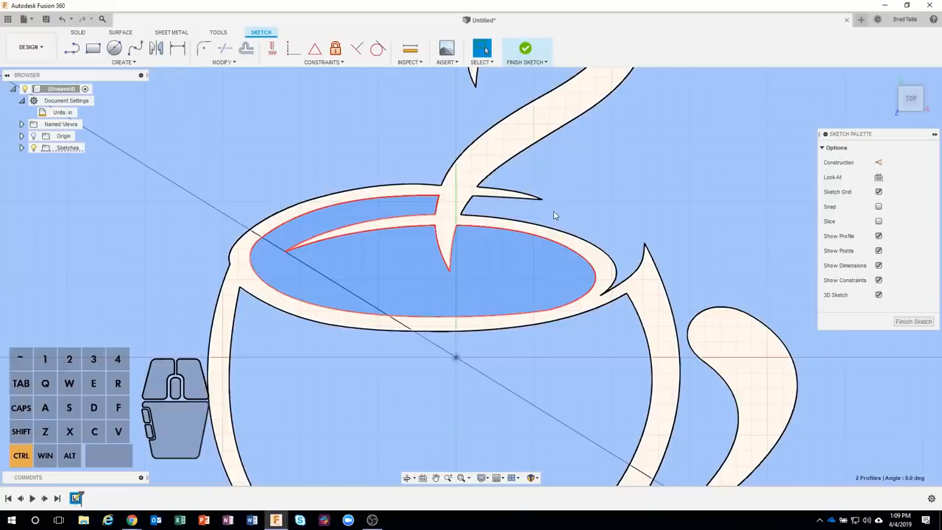
{"action": "left_click", "coordinate": [555, 215], "text": "ctrl"}
{"action": "left_click", "coordinate": [494, 256], "text": "ctrl"}
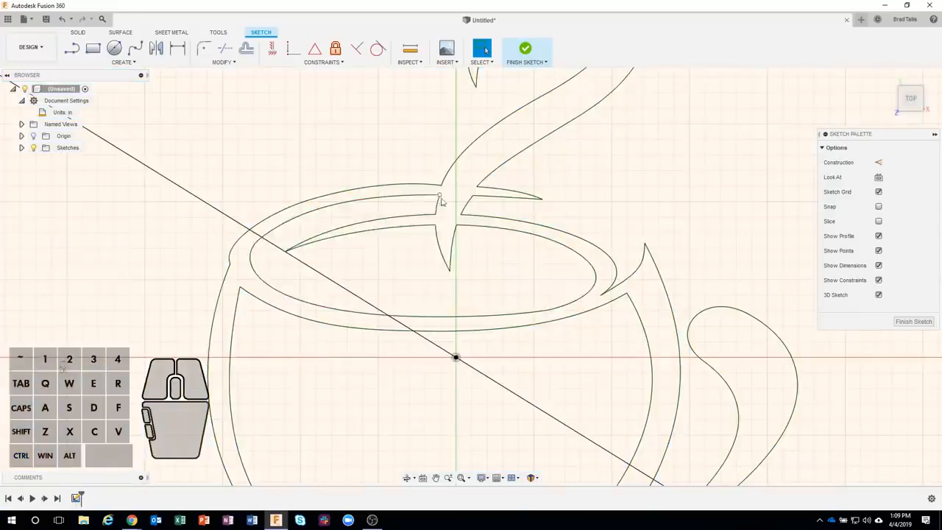
Step: Delete the two short splines on either side of the steam stem between the cup's outer and inner rim curves
{"action": "scroll", "coordinate": [446, 203], "scroll_direction": "up", "scroll_amount": 5}
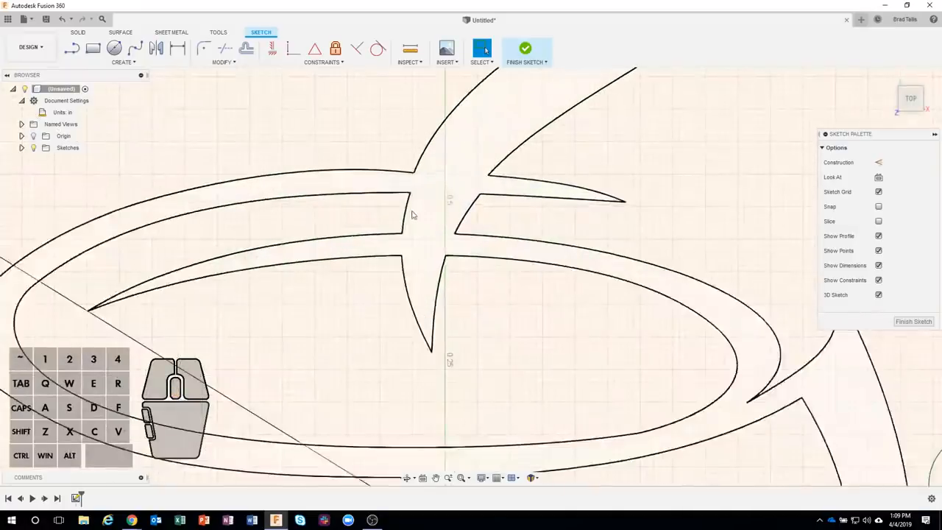
{"action": "left_click", "coordinate": [408, 213]}
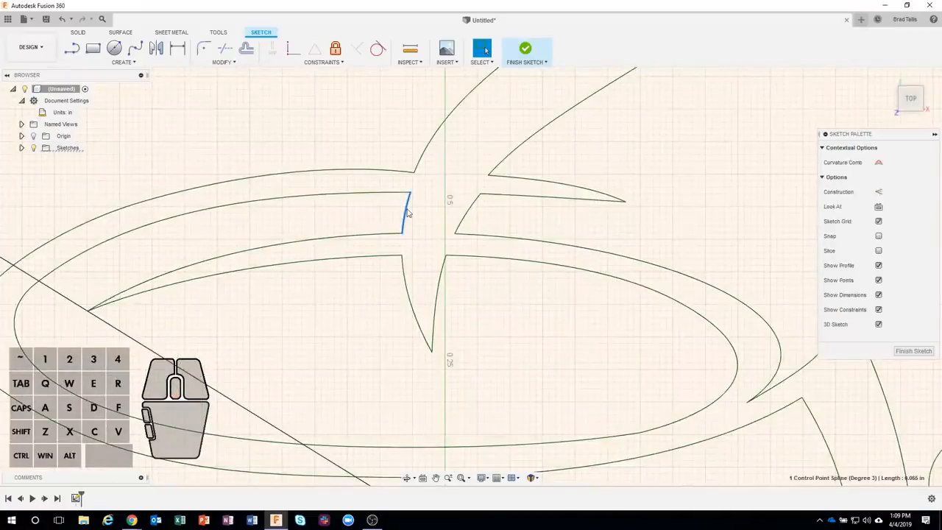
{"action": "key", "text": "Delete"}
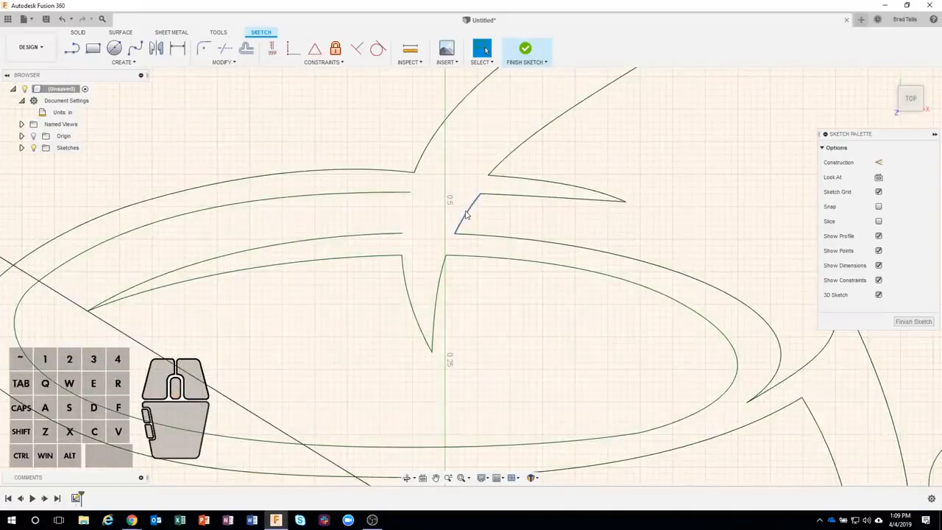
{"action": "left_click", "coordinate": [465, 214]}
{"action": "key", "text": "Delete"}
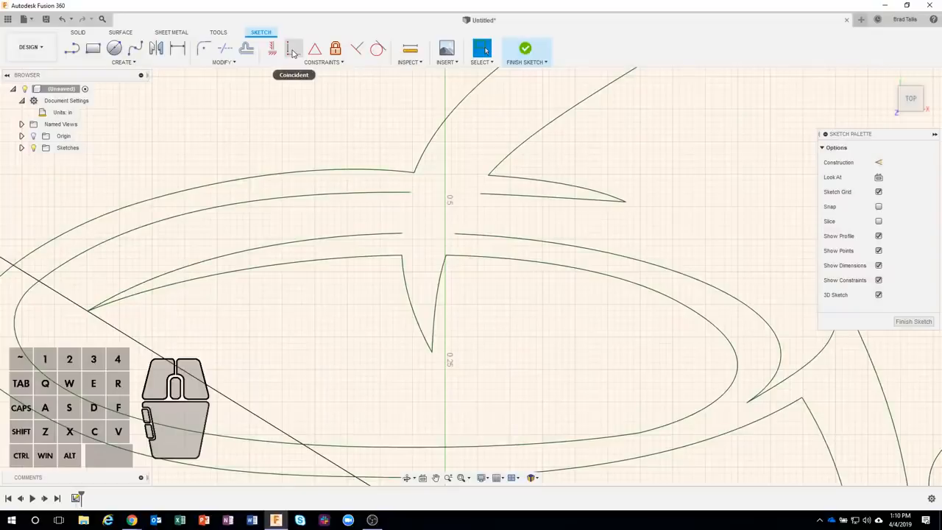
Step: Draw two lines across the steam stem, joining the open ends of the lower and upper rim curves to form a bridge
{"action": "left_click", "coordinate": [292, 51]}
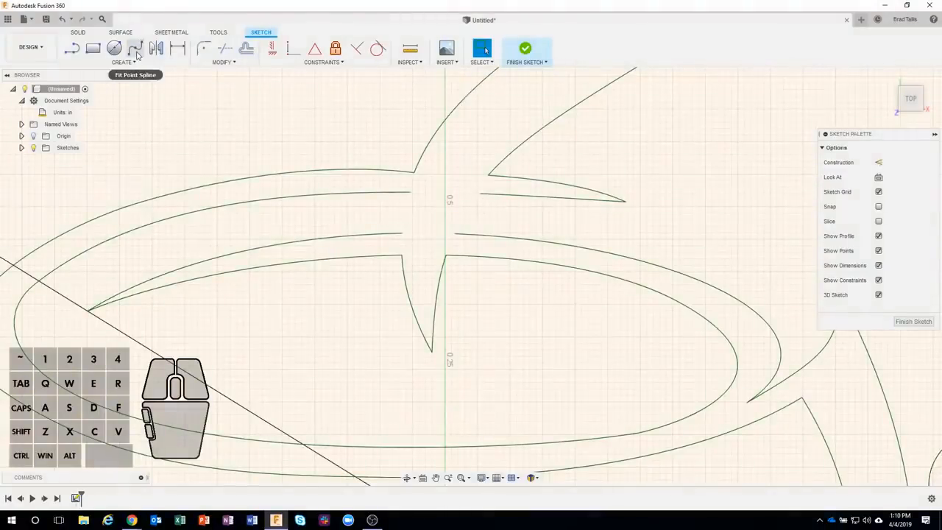
{"action": "left_click", "coordinate": [71, 48]}
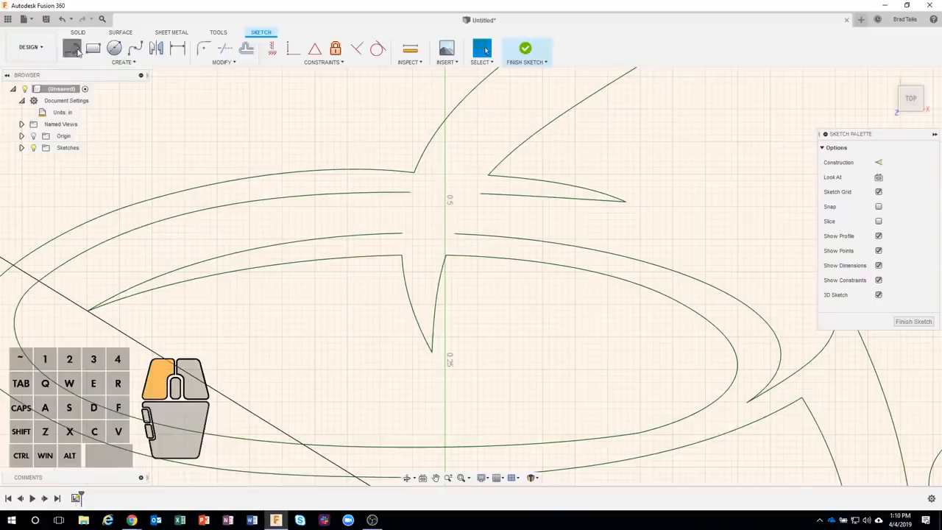
{"action": "left_click", "coordinate": [402, 234]}
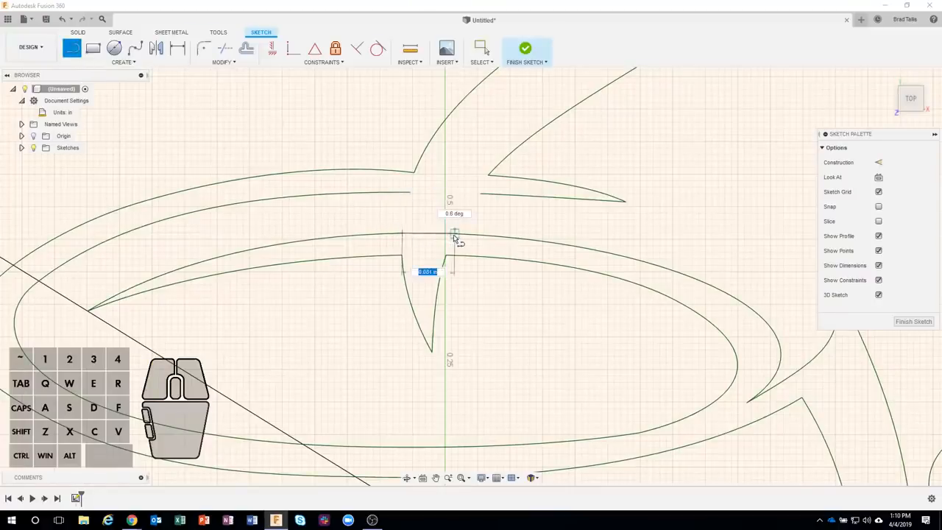
{"action": "double_click", "coordinate": [455, 234]}
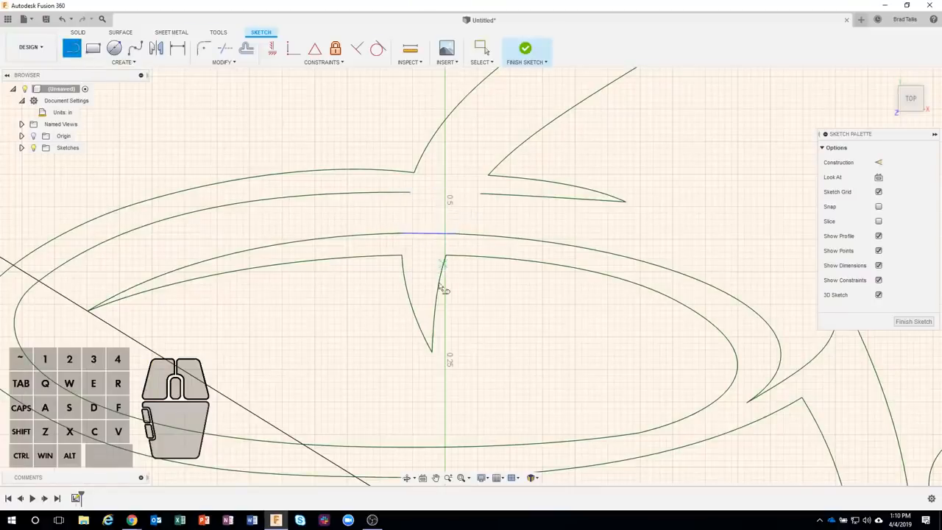
{"action": "left_click", "coordinate": [409, 192]}
{"action": "double_click", "coordinate": [480, 194]}
{"action": "key", "text": "Escape"}
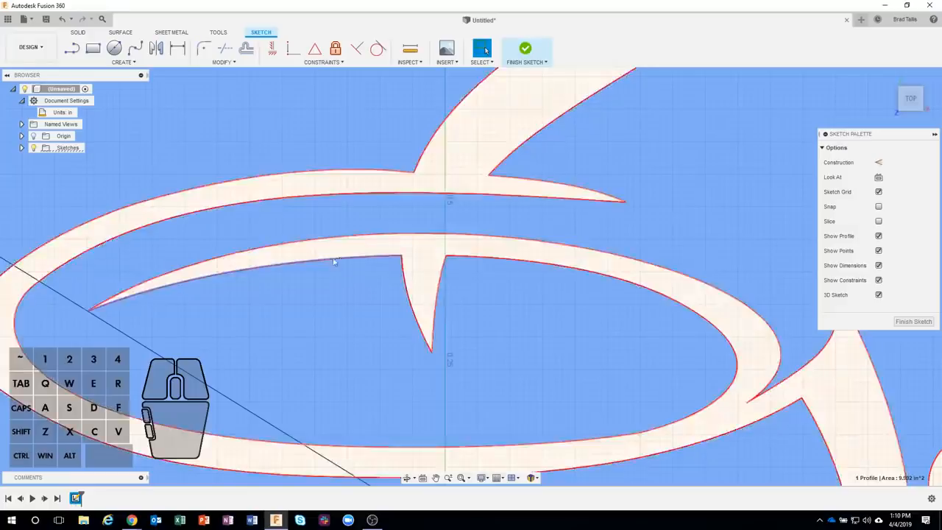
Step: Extrude the stencil's background profile downward as a new body, leaving the coffee cup shapes open
{"action": "scroll", "coordinate": [368, 252], "scroll_direction": "down", "scroll_amount": 6}
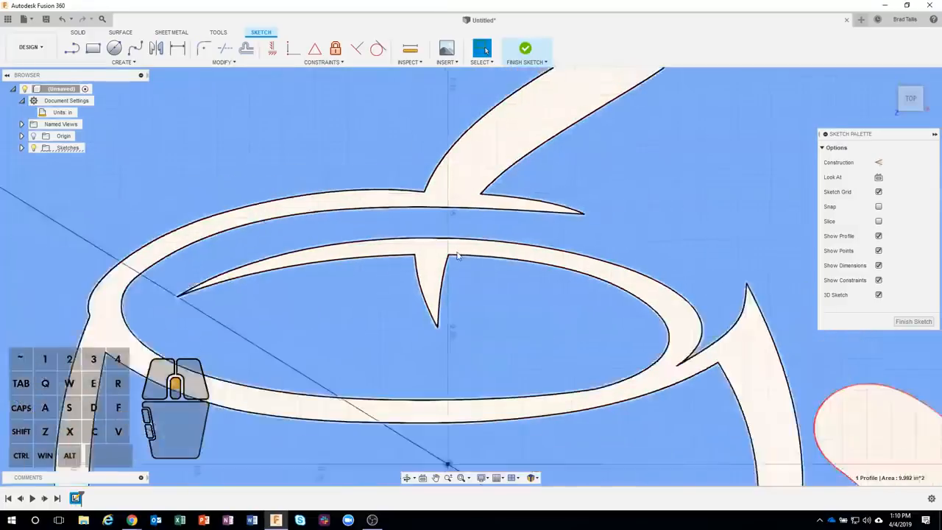
{"action": "scroll", "coordinate": [456, 255], "scroll_direction": "down", "scroll_amount": 3}
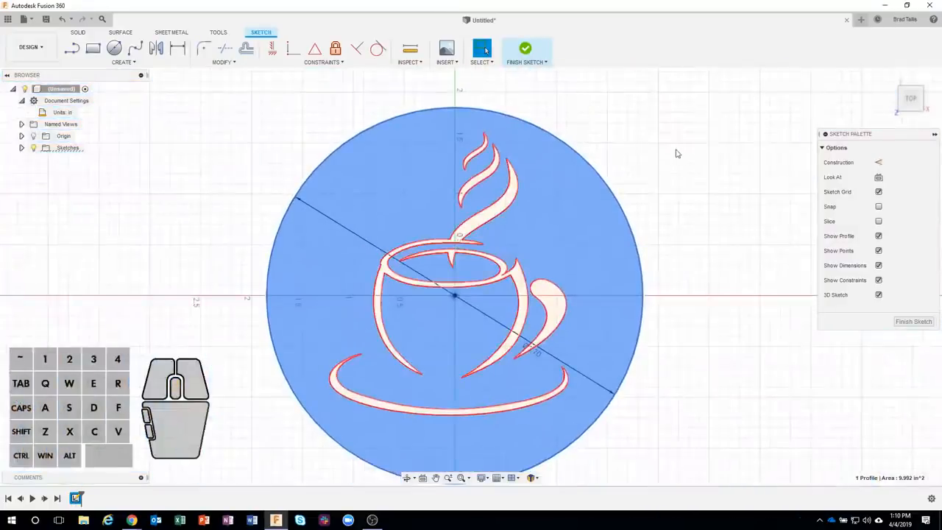
{"action": "mouse_move", "coordinate": [675, 153]}
{"action": "middle_mouse_down", "text": "shift"}
{"action": "mouse_move", "coordinate": [612, 112]}
{"action": "mouse_move", "coordinate": [590, 135]}
{"action": "middle_mouse_up", "text": "shift"}
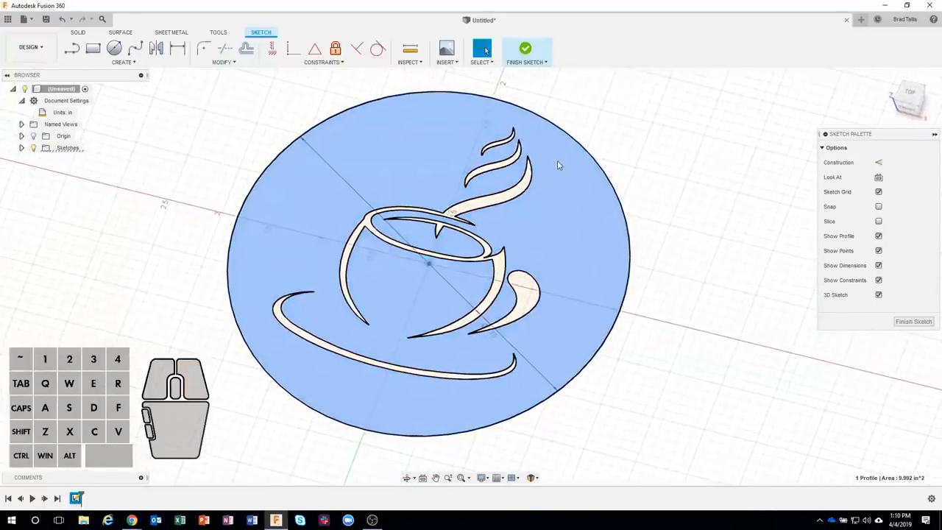
{"action": "right_click", "coordinate": [557, 165]}
{"action": "left_click", "coordinate": [550, 204]}
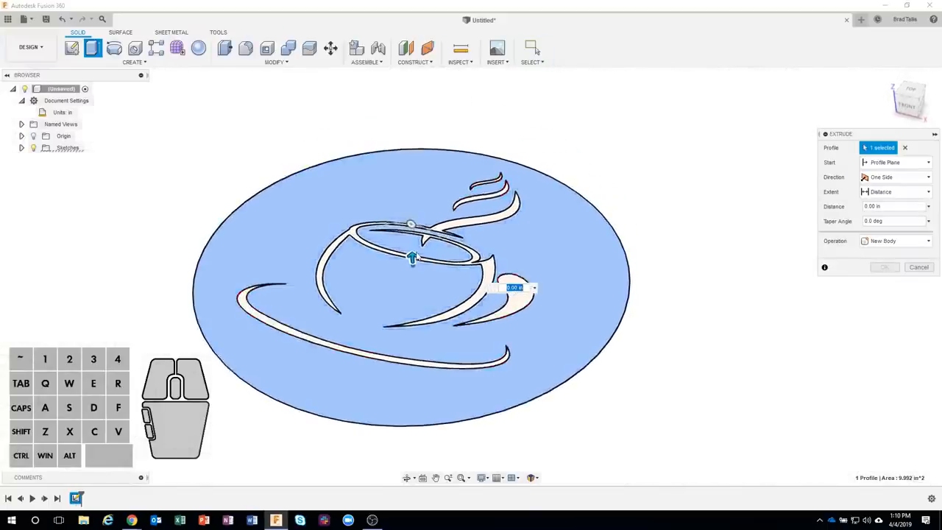
{"action": "left_click_drag", "start_coordinate": [413, 263], "coordinate": [414, 285]}
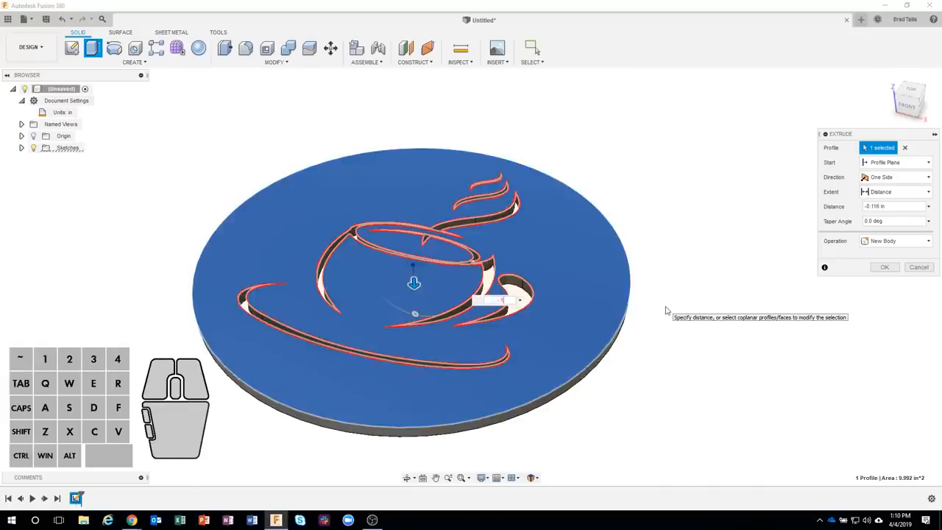
{"action": "key", "text": "Return"}
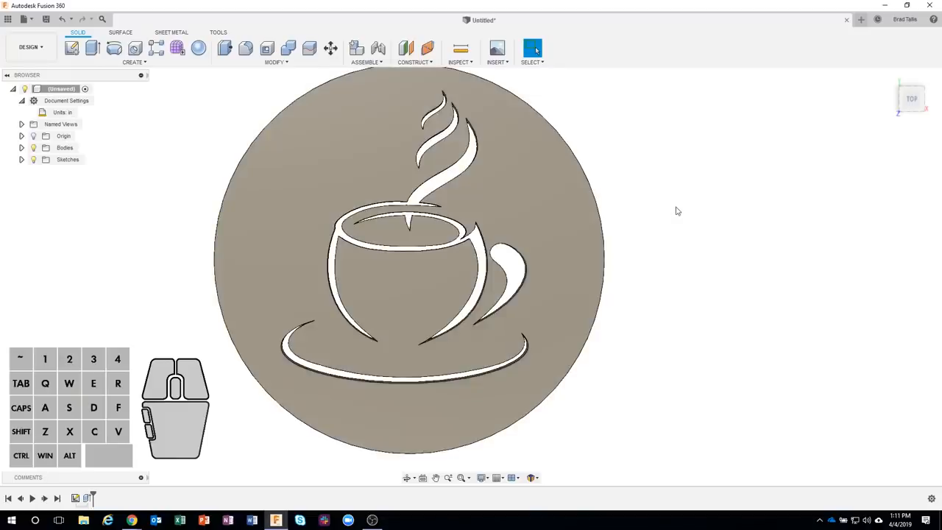
{"action": "key", "text": "F6"}
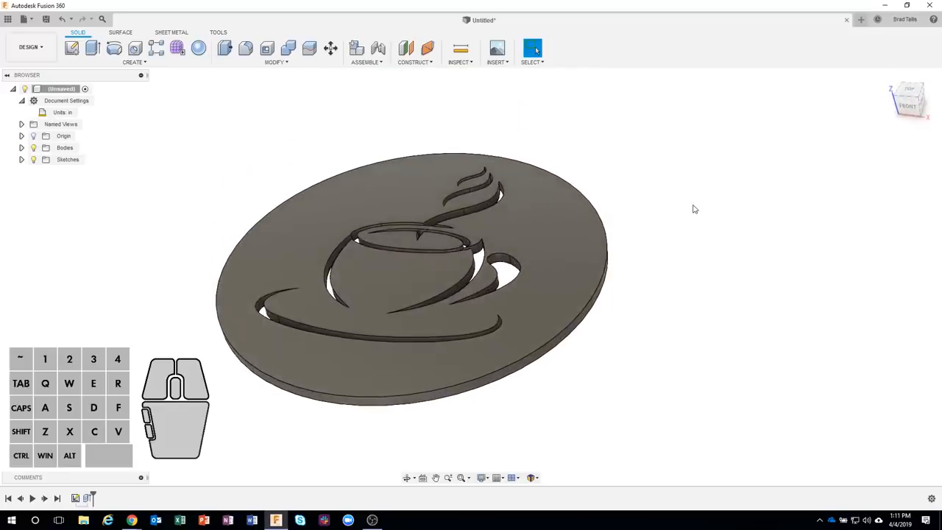
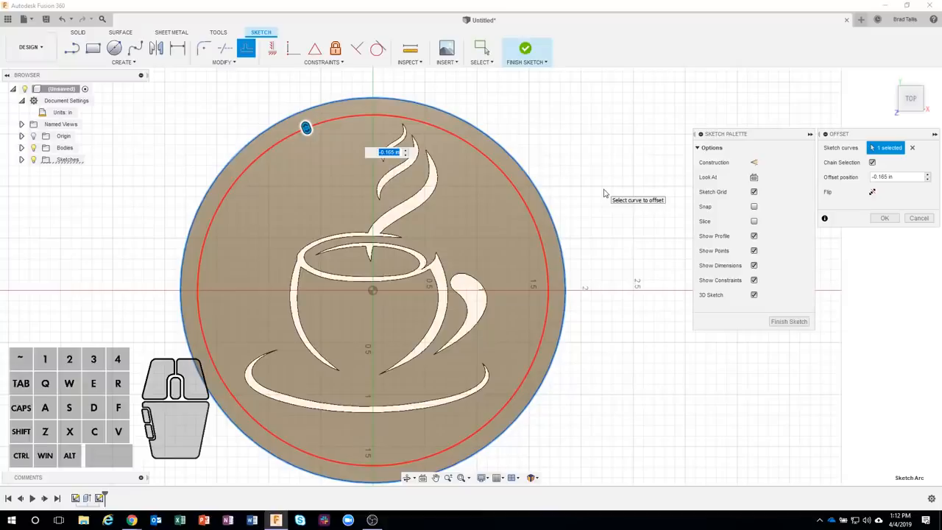
Step: Offset the stencil's outer circle inward by 0.1 in and finish the sketch
{"action": "type", "text": "-.1"}
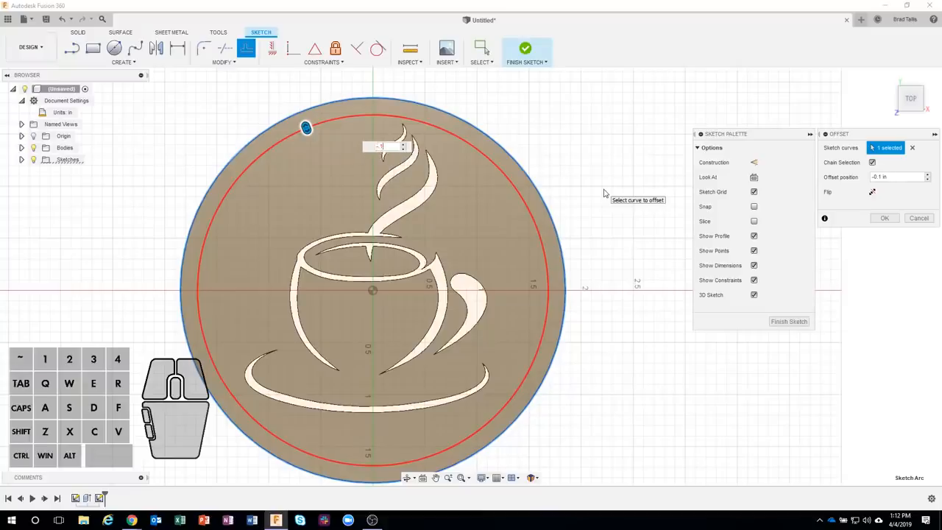
{"action": "key", "text": "Return"}
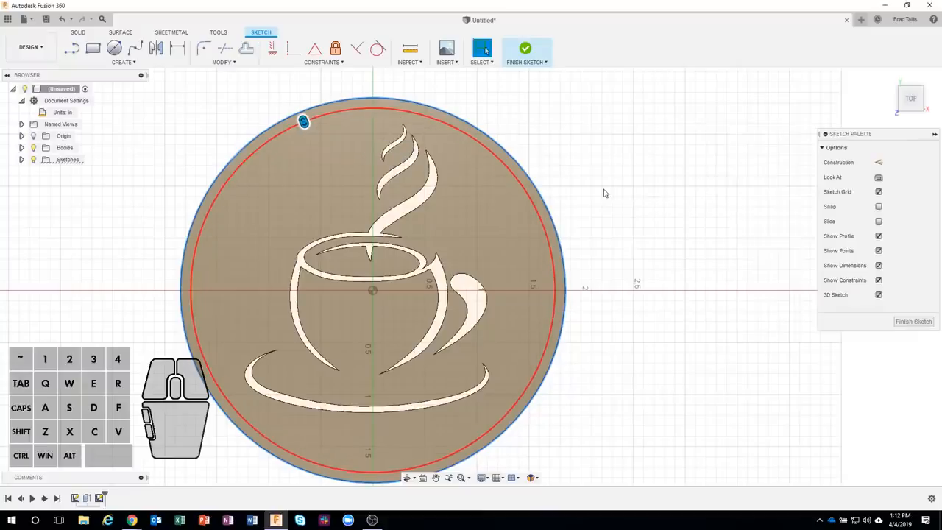
{"action": "left_click", "coordinate": [527, 51]}
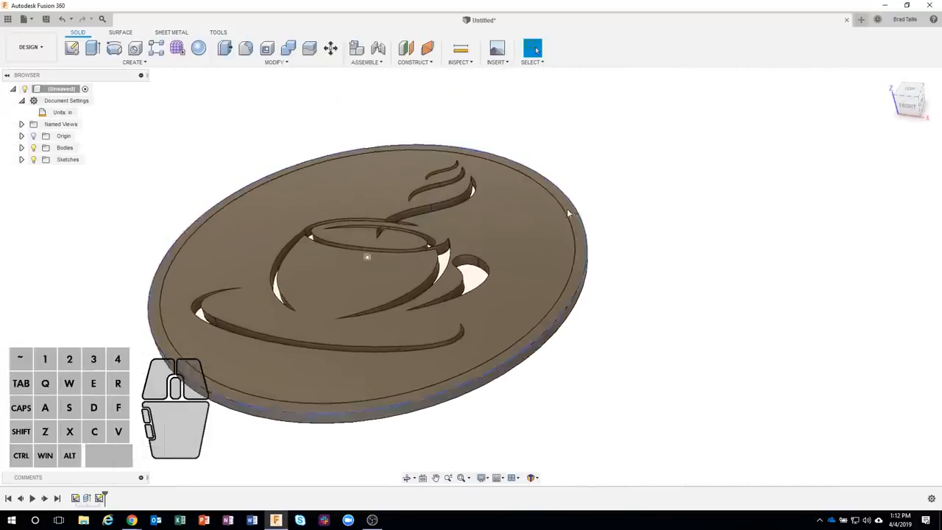
Step: Extrude the narrow outer ring profile upward 0.125 in, joined to the stencil, and list the model's bodies
{"action": "left_click", "coordinate": [566, 209]}
{"action": "right_click", "coordinate": [567, 209]}
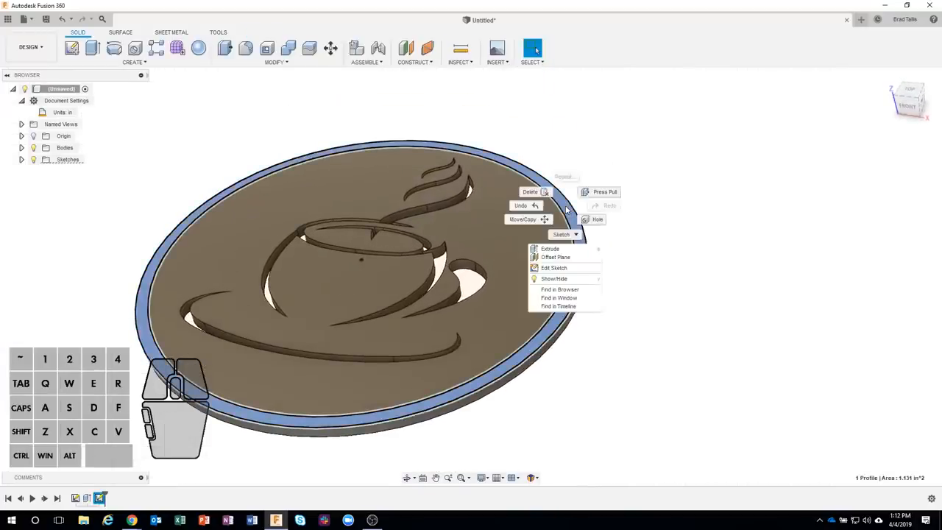
{"action": "left_click", "coordinate": [550, 249]}
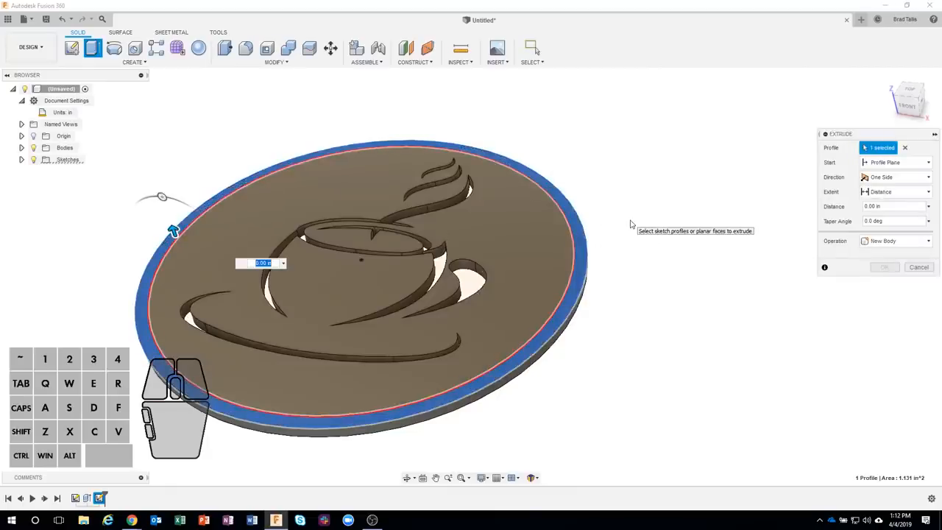
{"action": "type", "text": ".125"}
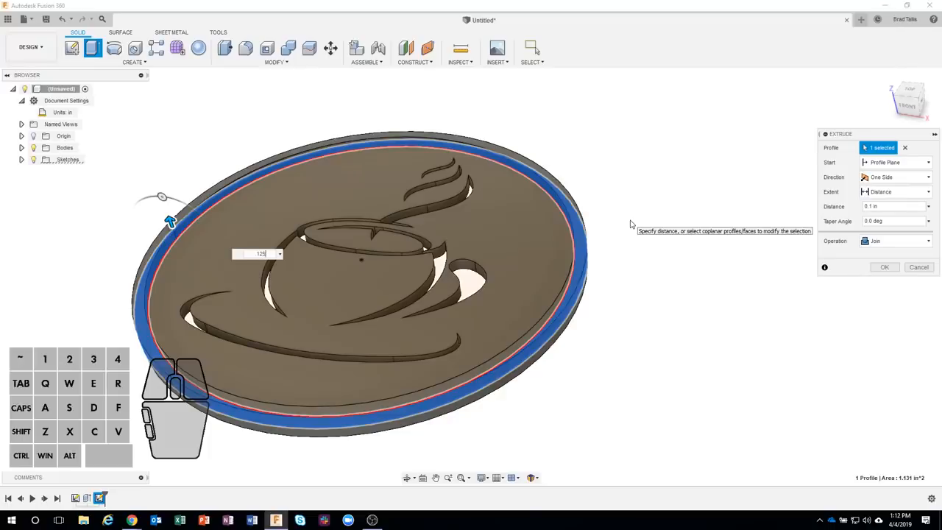
{"action": "middle_click_drag", "start_coordinate": [630, 224], "coordinate": [865, 233], "text": "shift"}
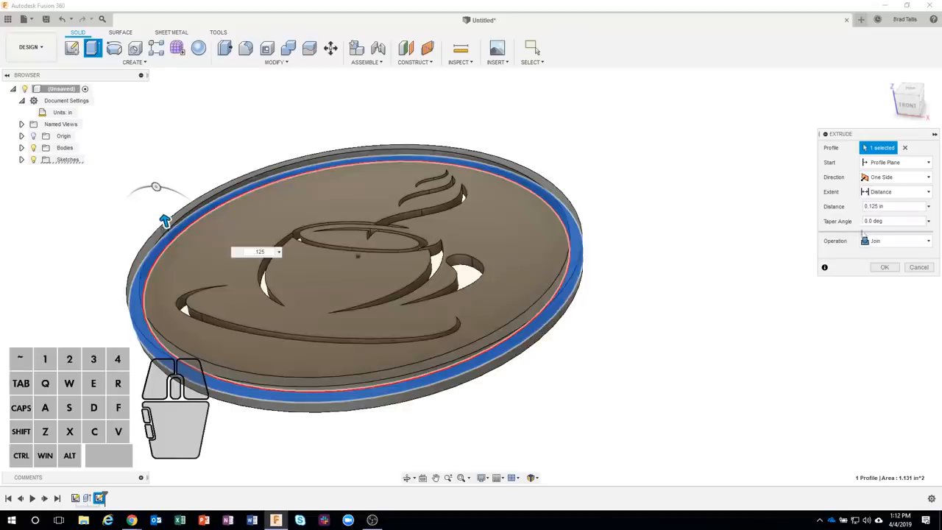
{"action": "left_click", "coordinate": [884, 267]}
{"action": "middle_click_drag", "start_coordinate": [776, 326], "coordinate": [584, 287], "text": "shift"}
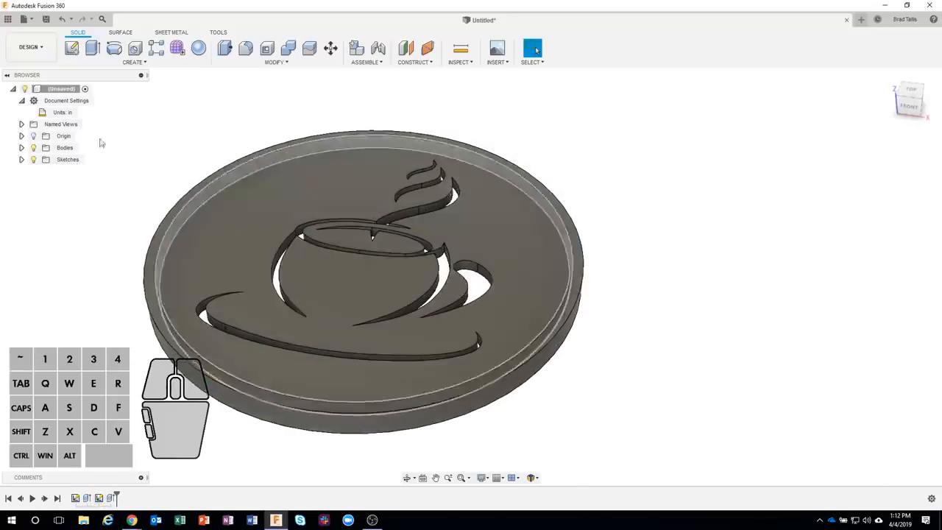
{"action": "left_click", "coordinate": [21, 148]}
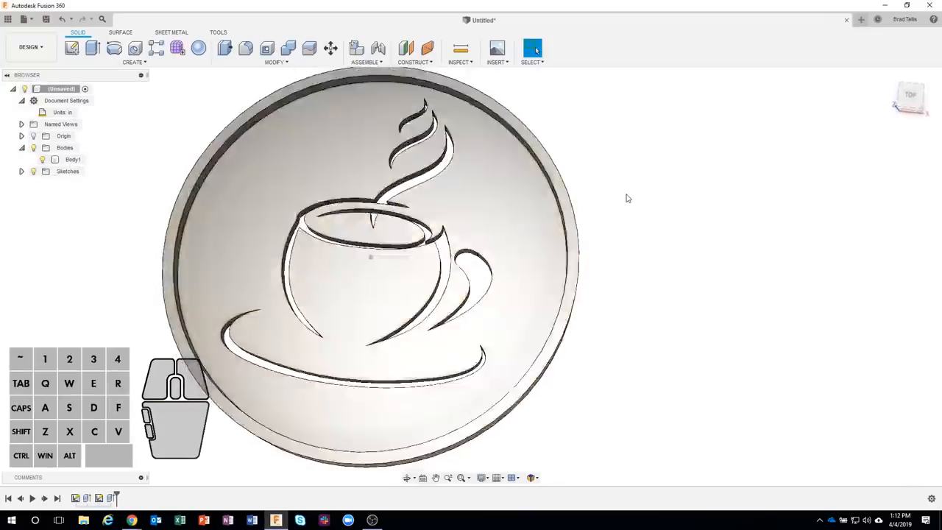
Step: Create a sketch on the top face of the stencil's raised rim
{"action": "middle_click_drag", "start_coordinate": [628, 198], "coordinate": [563, 262], "text": "shift"}
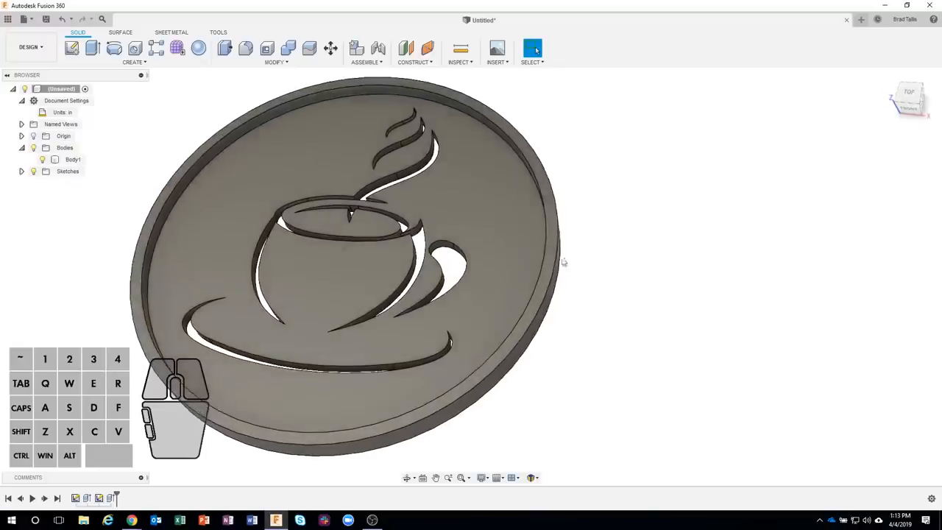
{"action": "left_click", "coordinate": [555, 262]}
{"action": "right_click", "coordinate": [552, 263]}
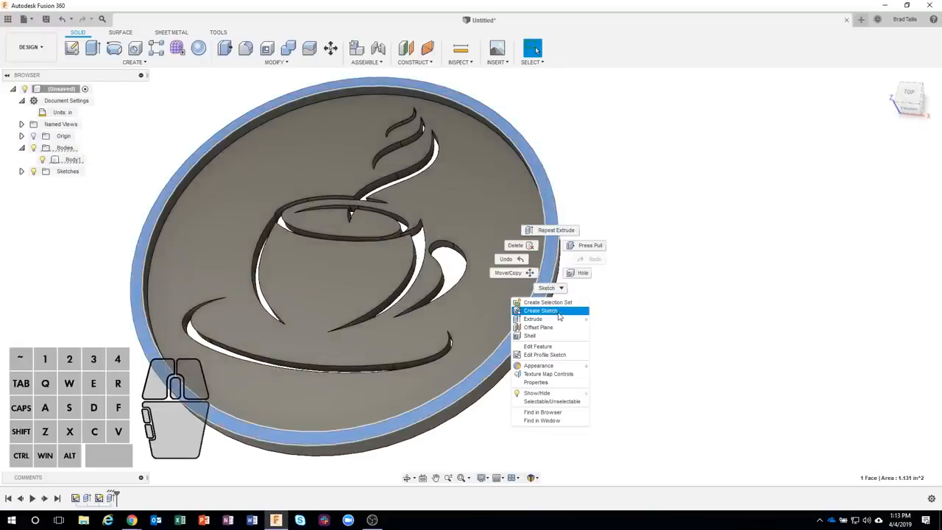
{"action": "left_click", "coordinate": [558, 315]}
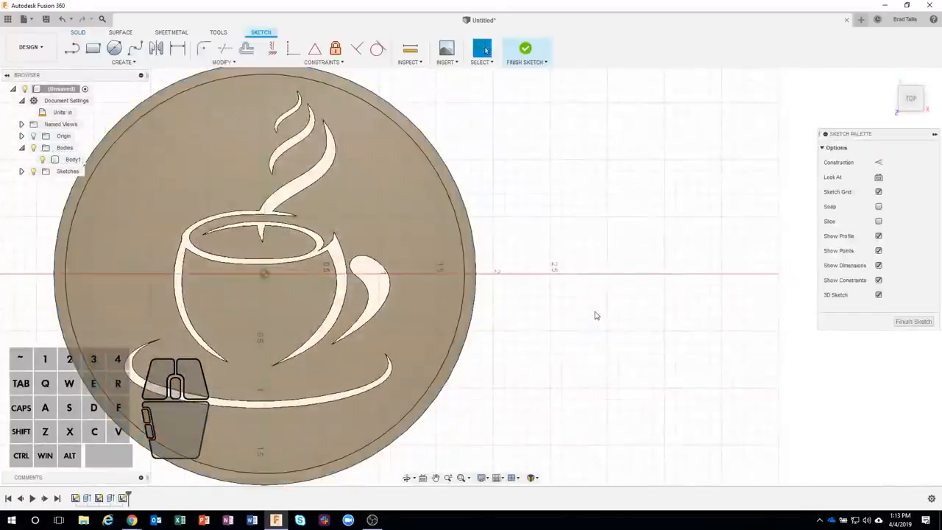
{"action": "left_click", "coordinate": [92, 49]}
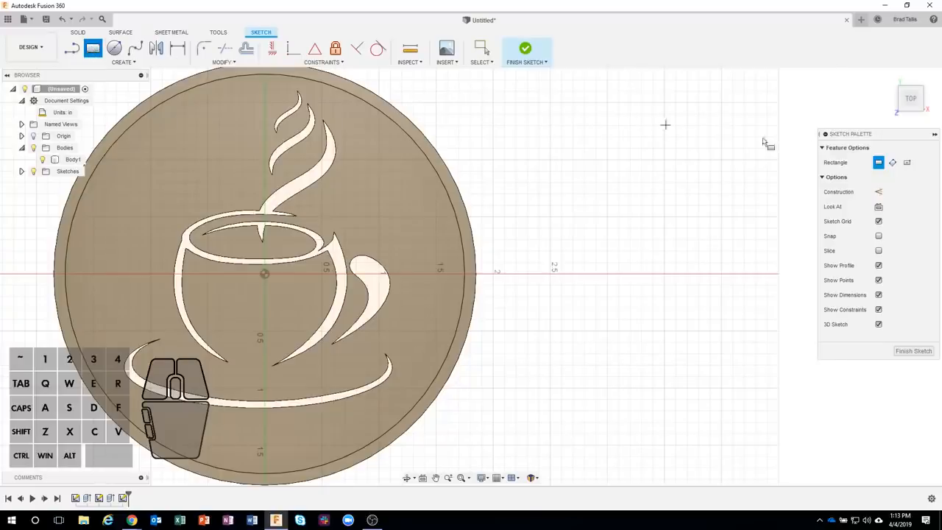
{"action": "left_click", "coordinate": [907, 163]}
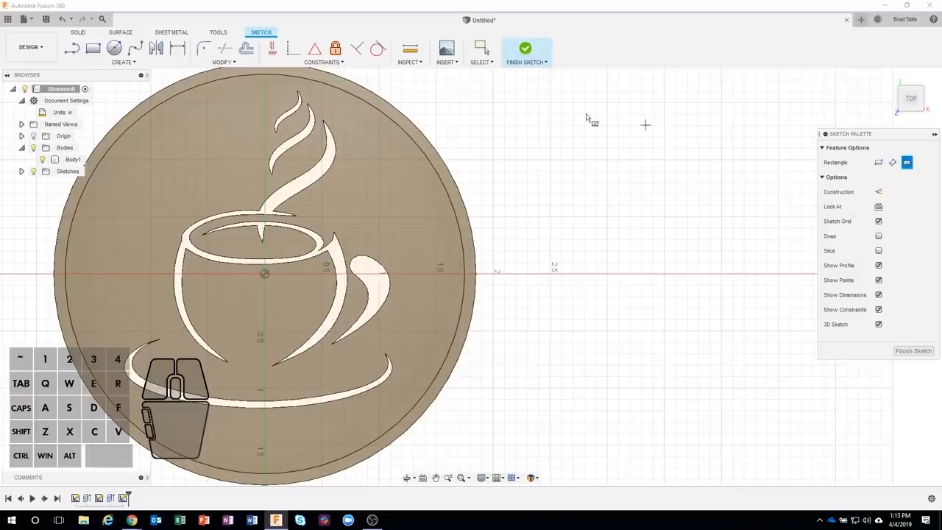
{"action": "left_click", "coordinate": [130, 65]}
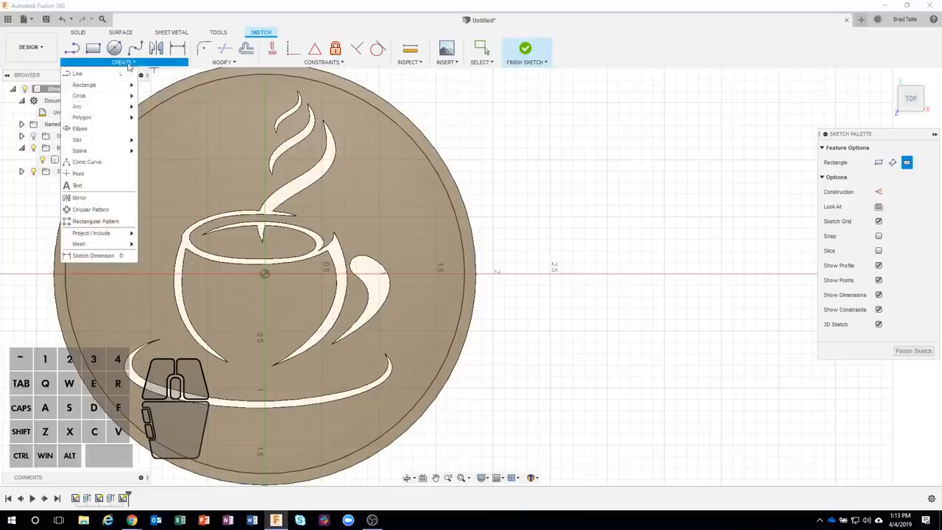
{"action": "mouse_move", "coordinate": [97, 88]}
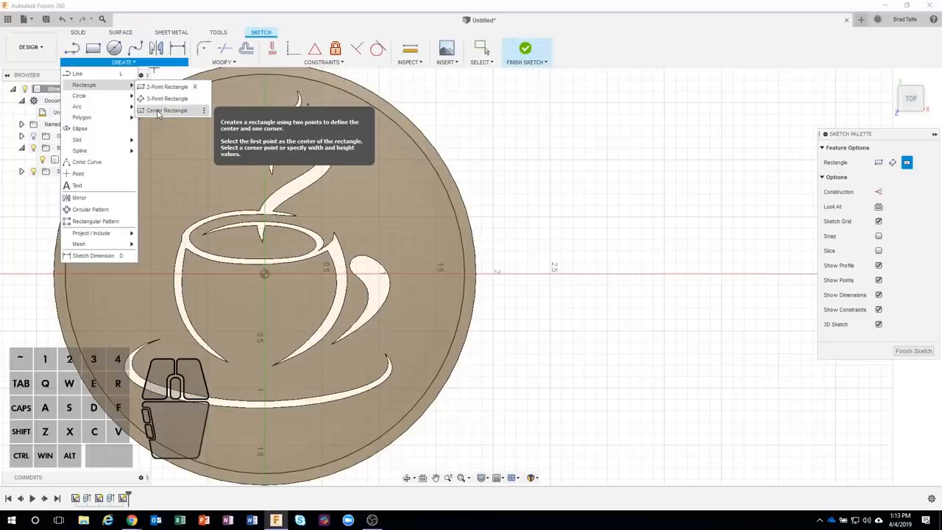
{"action": "left_click", "coordinate": [312, 4]}
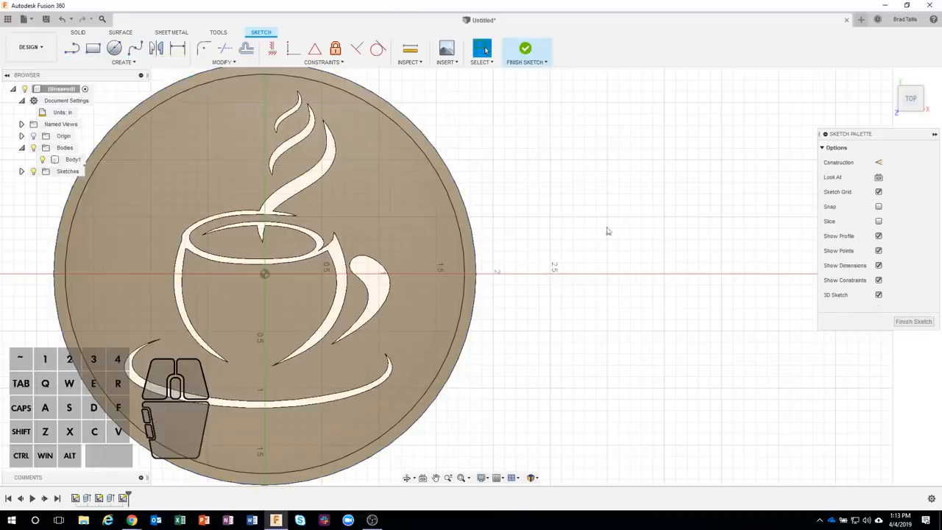
{"action": "key", "text": "r"}
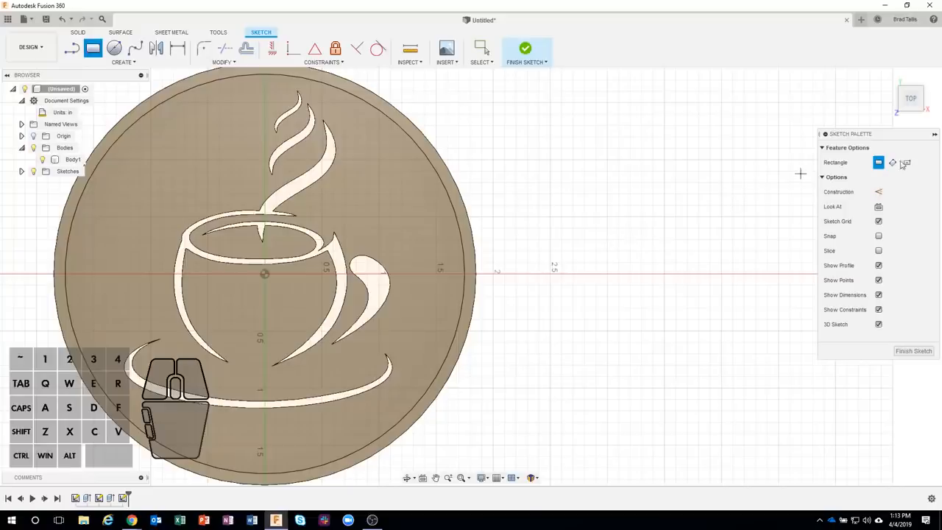
{"action": "left_click", "coordinate": [906, 163]}
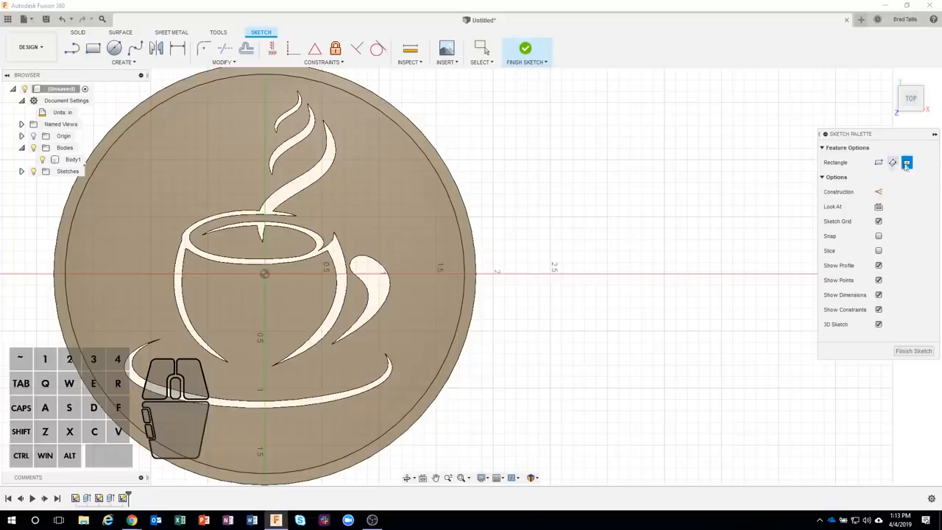
{"action": "key", "text": "c"}
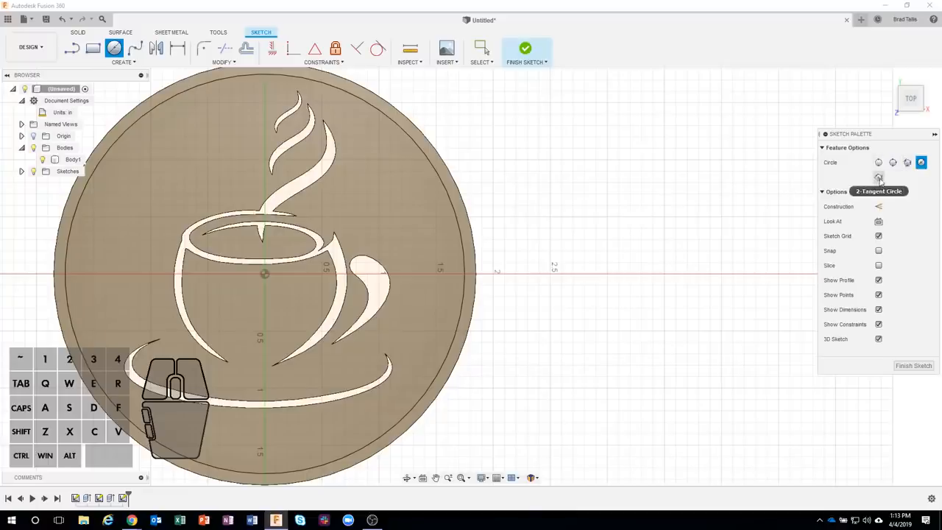
{"action": "key", "text": "r"}
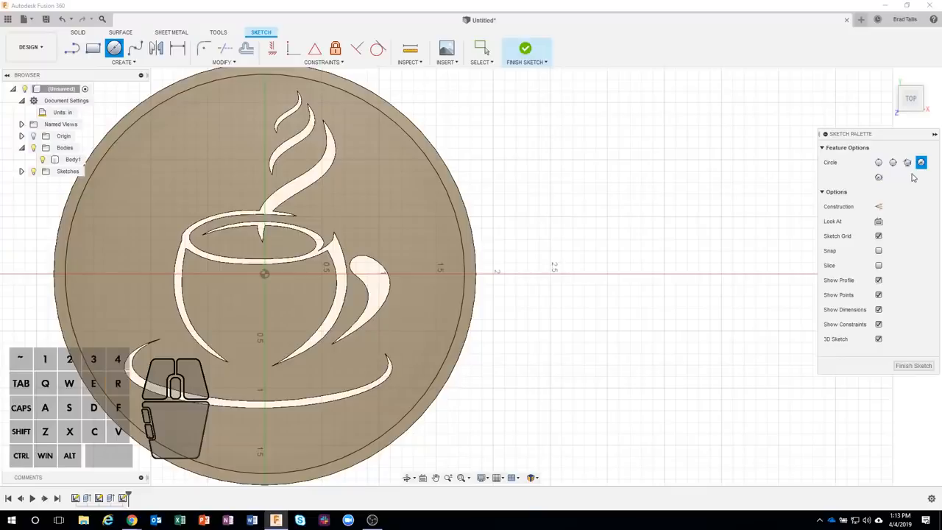
{"action": "key", "text": "r"}
{"action": "left_click", "coordinate": [770, 123]}
{"action": "key", "text": "Escape"}
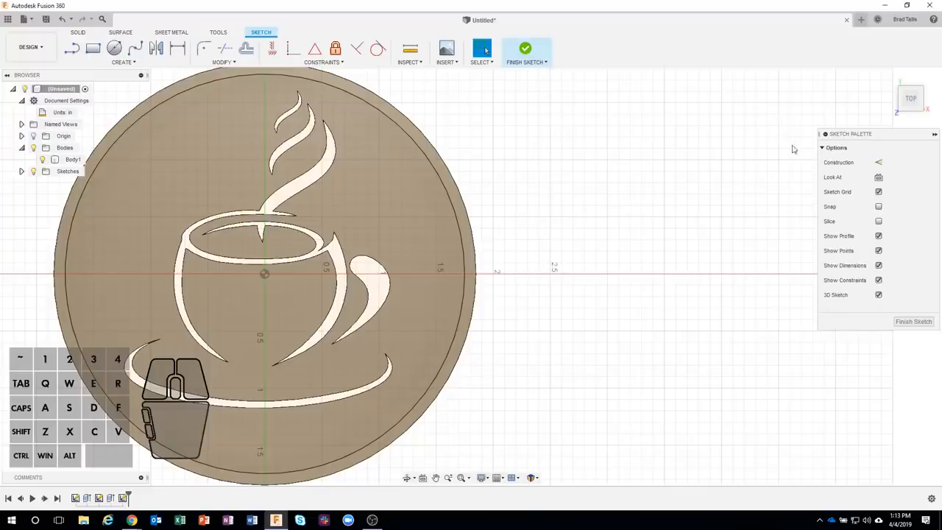
Step: Draw a center rectangle 0.5 in high and .75*2 in wide, centered where the horizontal axis meets the stencil's outer edge, and finish the sketch
{"action": "key", "text": "r"}
{"action": "left_click", "coordinate": [906, 162]}
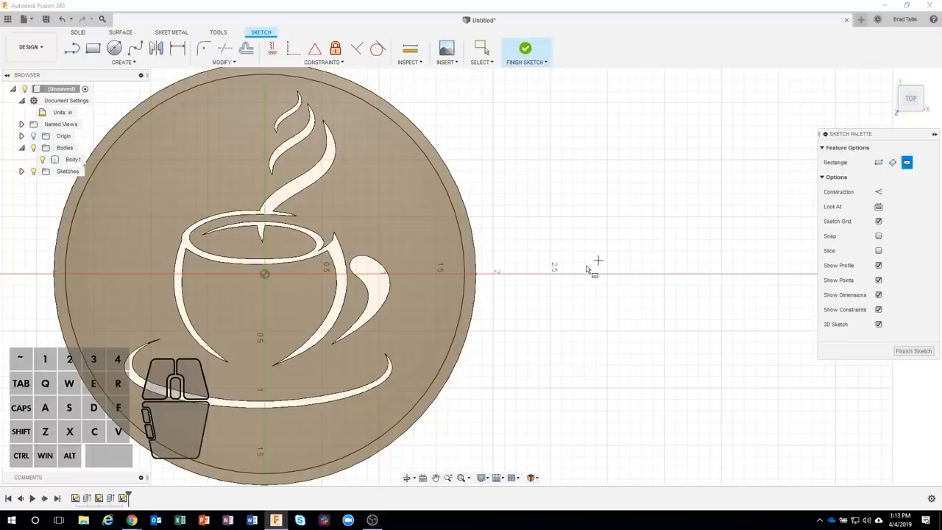
{"action": "left_click", "coordinate": [476, 274]}
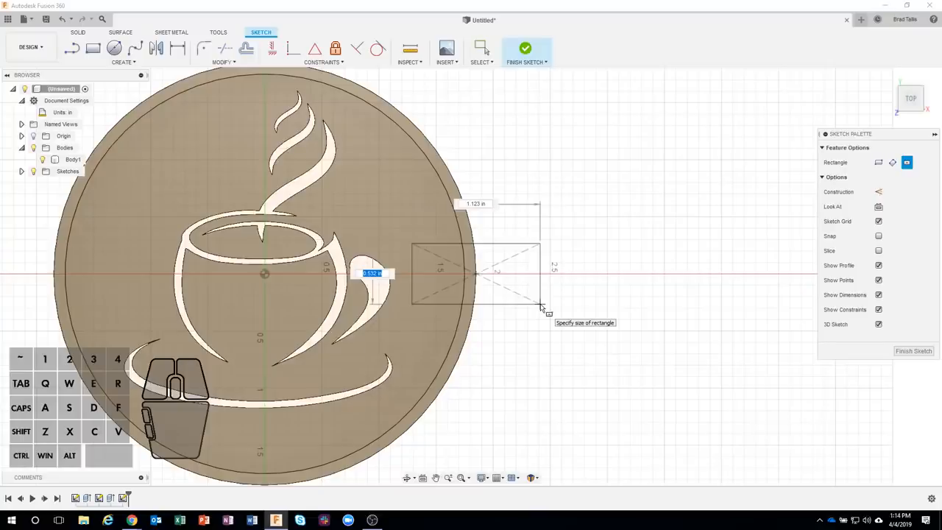
{"action": "type", "text": ".5"}
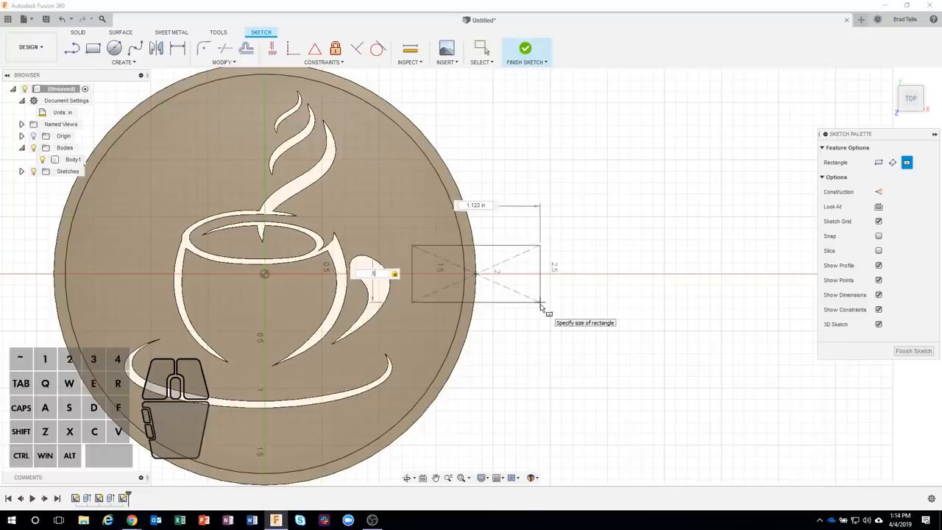
{"action": "key", "text": "Tab"}
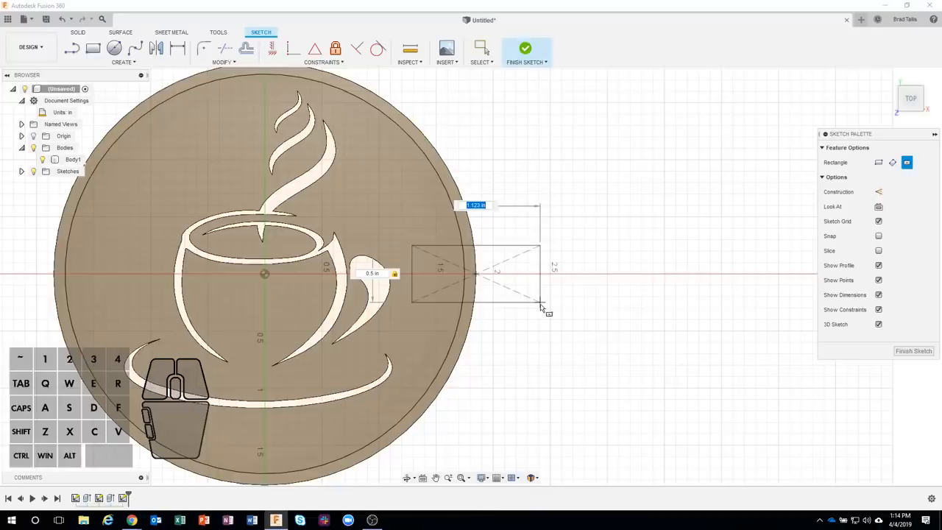
{"action": "key", "text": "BackSpace"}
{"action": "type", "text": ".75"}
{"action": "key", "text": "Tab"}
{"action": "key", "text": "shift"}
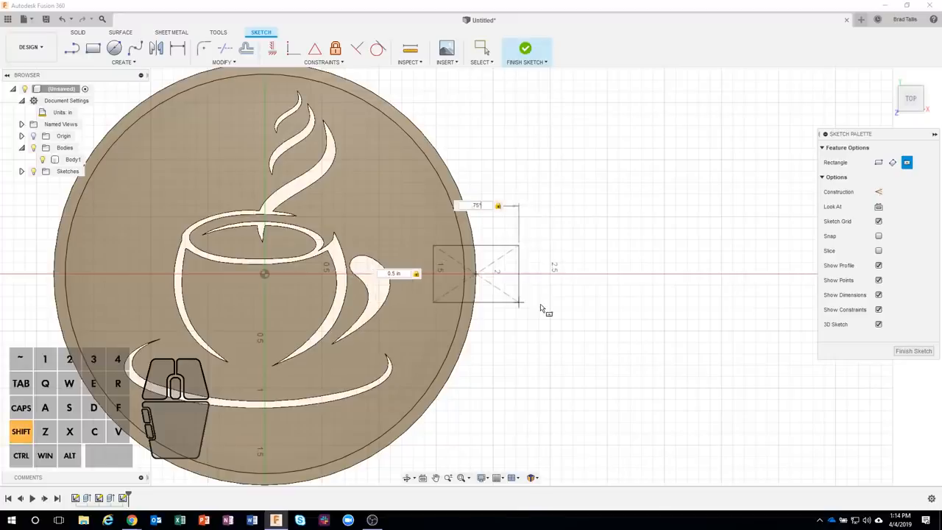
{"action": "type", "text": "*2"}
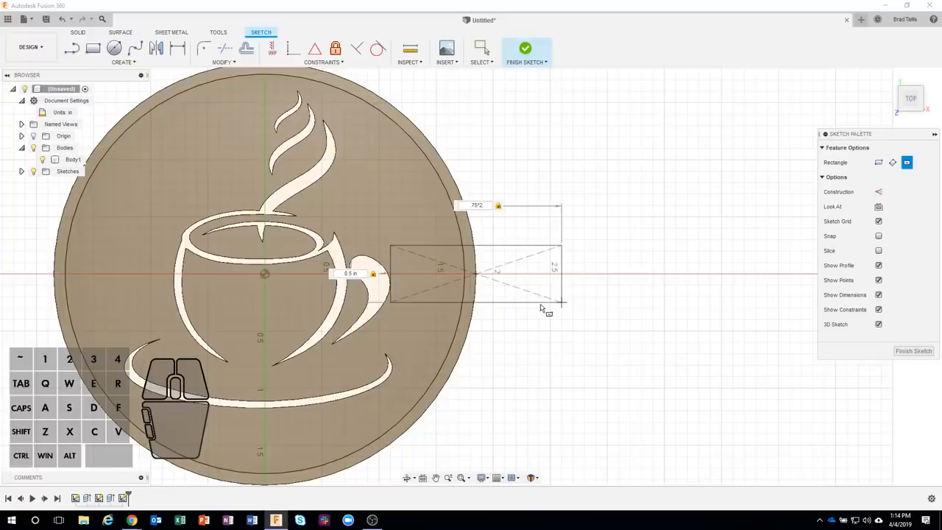
{"action": "key", "text": "Return"}
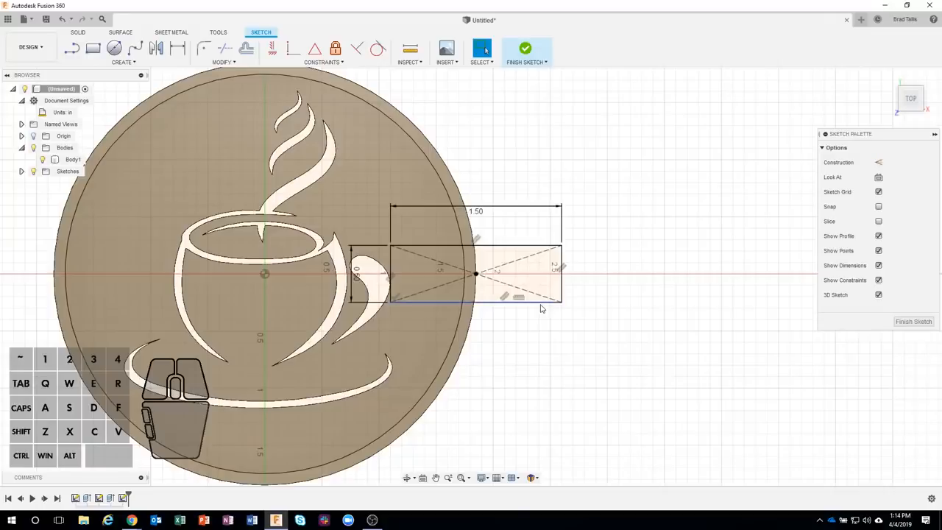
{"action": "left_click", "coordinate": [526, 50]}
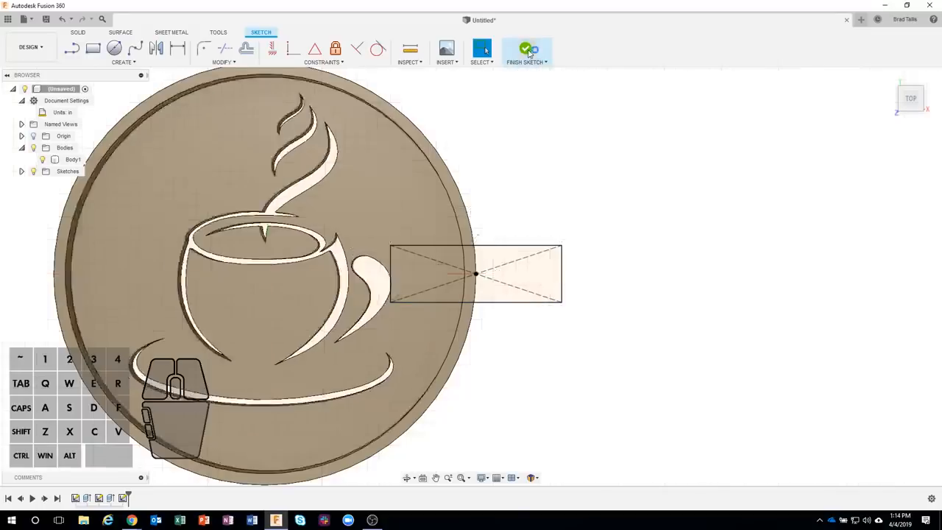
Step: Extrude the rectangle's portion outside the stencil 0.225 in downward as a handle, joined to the stencil body
{"action": "scroll", "coordinate": [596, 184], "scroll_direction": "up", "scroll_amount": 5}
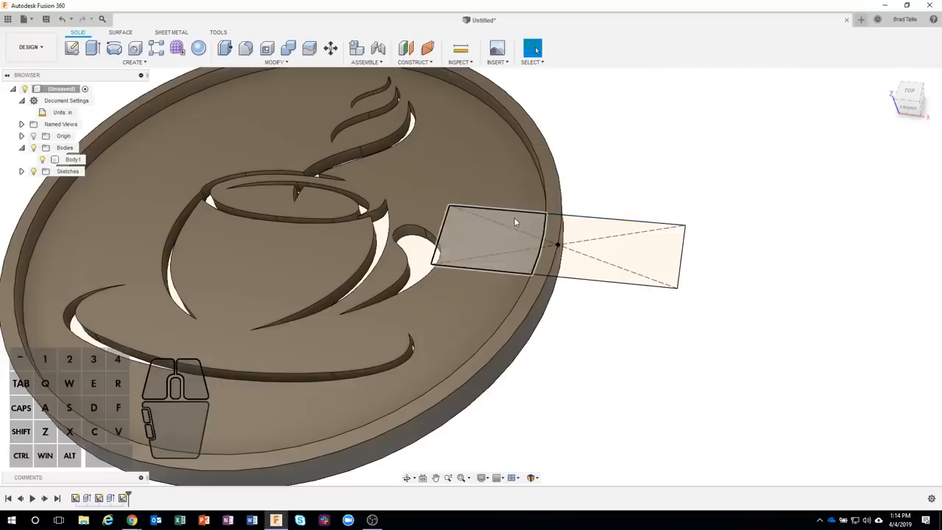
{"action": "left_click", "coordinate": [513, 219]}
{"action": "left_click", "coordinate": [623, 166]}
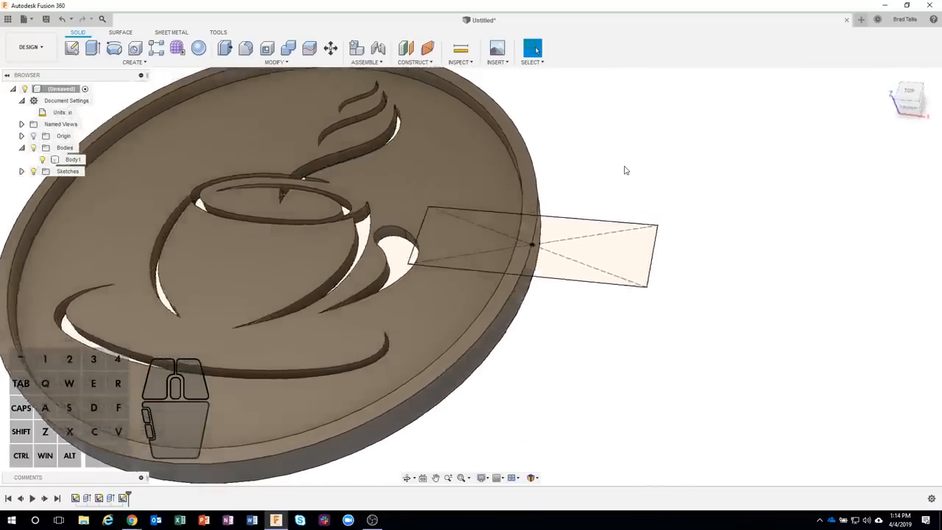
{"action": "left_click", "coordinate": [560, 246]}
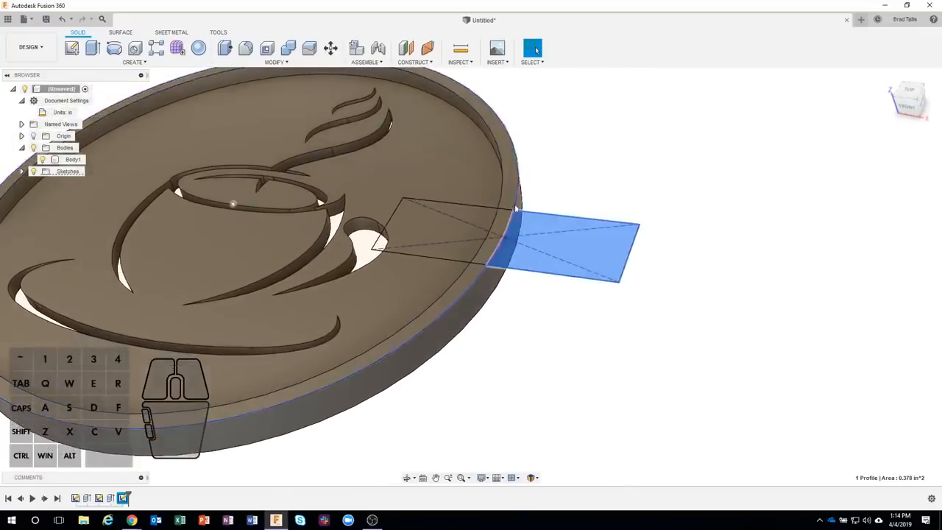
{"action": "right_click", "coordinate": [531, 222]}
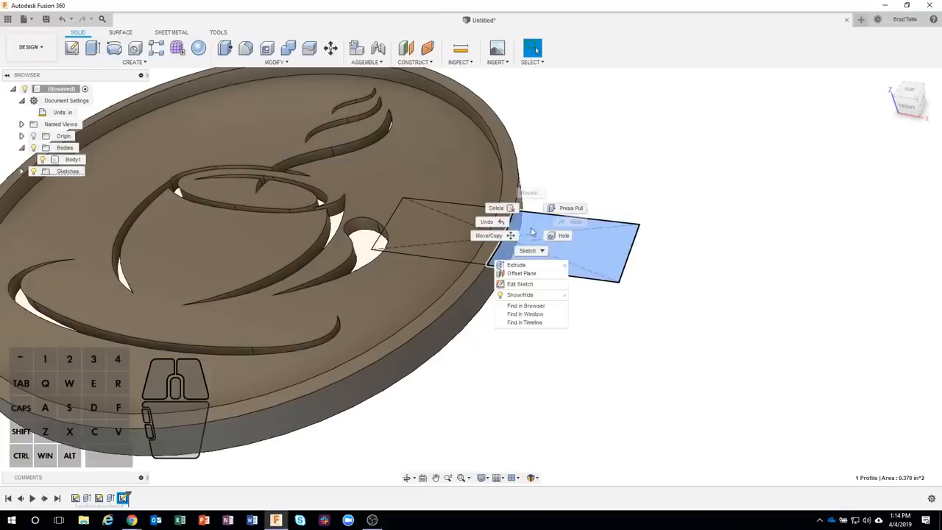
{"action": "left_click", "coordinate": [515, 264]}
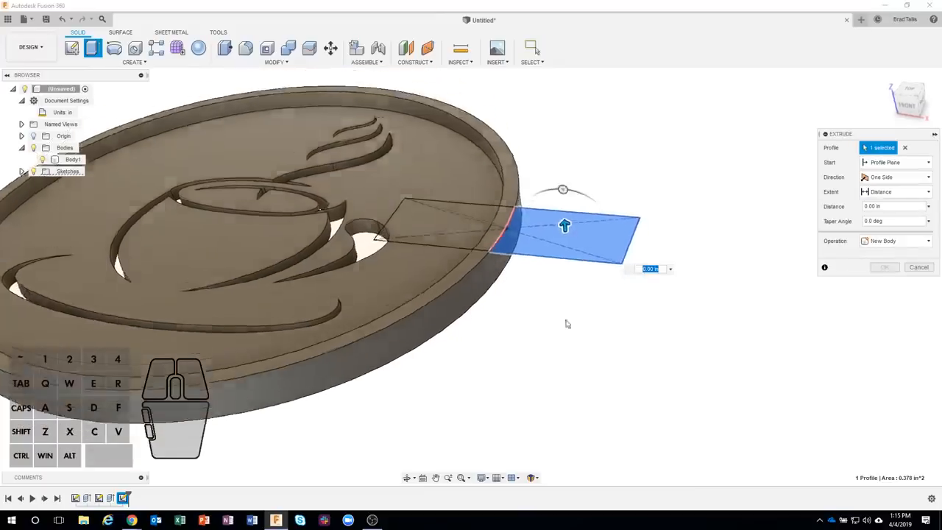
{"action": "left_click_drag", "start_coordinate": [571, 186], "coordinate": [541, 288]}
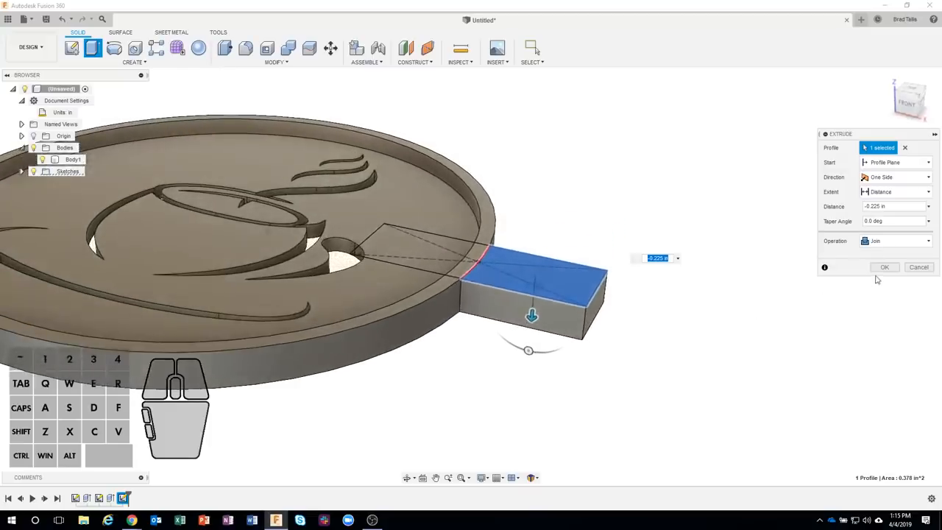
{"action": "left_click", "coordinate": [883, 267]}
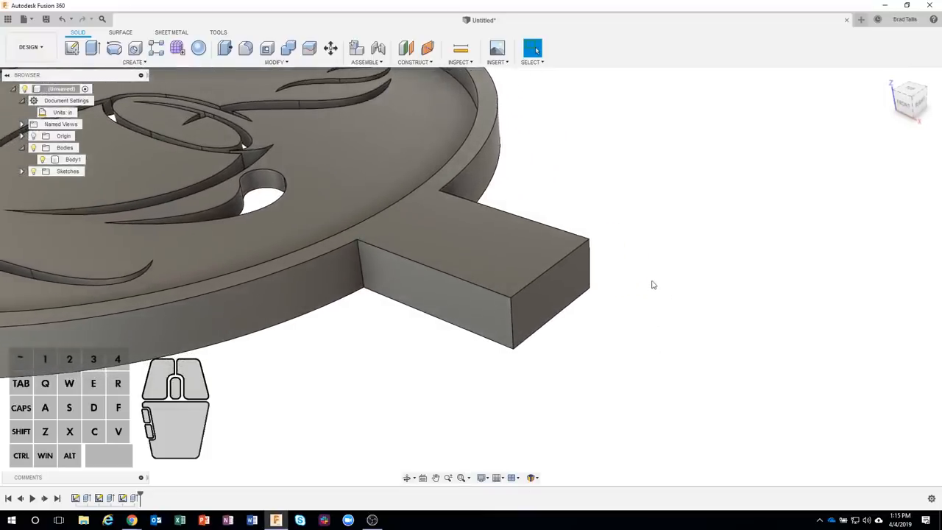
Step: Fillet the handle's two outer vertical edges with a radius of 0.50 in / 2, taking the width by measuring the handle's end edge
{"action": "left_click", "coordinate": [512, 320]}
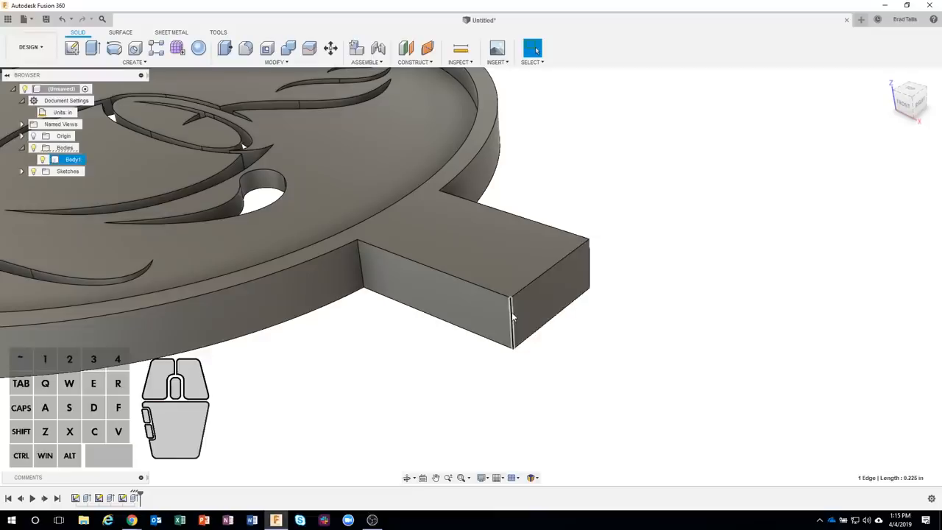
{"action": "right_click", "coordinate": [513, 316]}
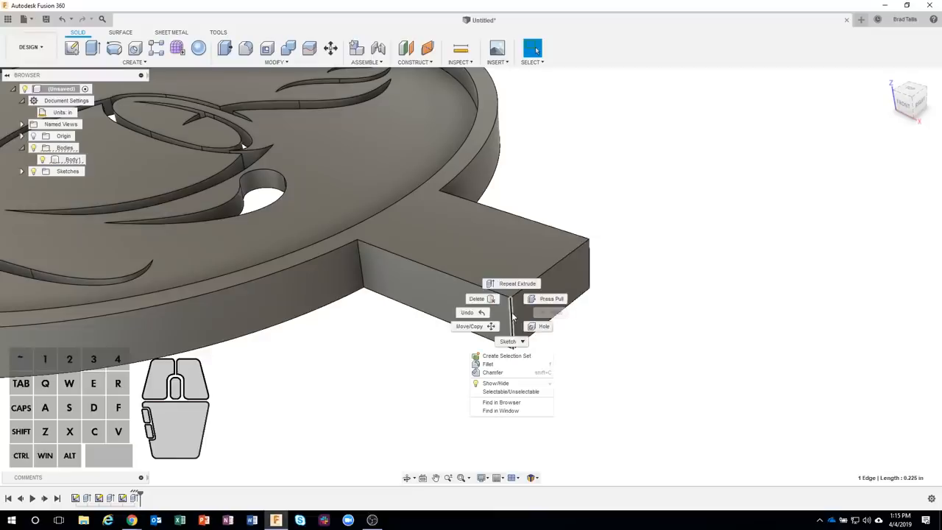
{"action": "left_click", "coordinate": [506, 364]}
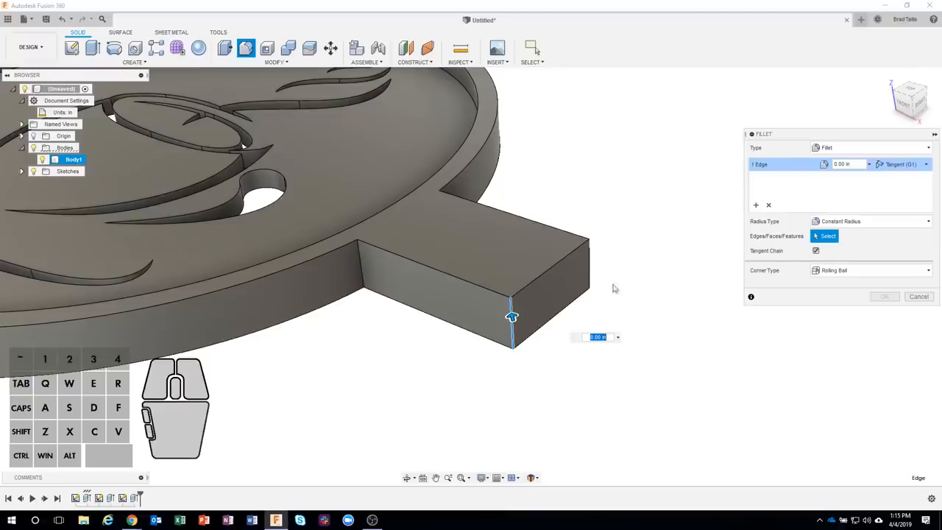
{"action": "left_click", "coordinate": [616, 336]}
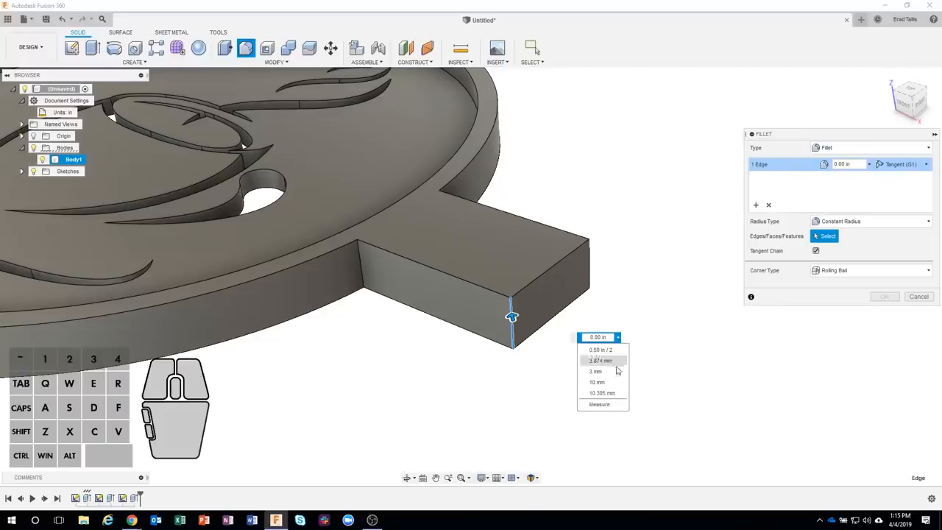
{"action": "left_click", "coordinate": [605, 403]}
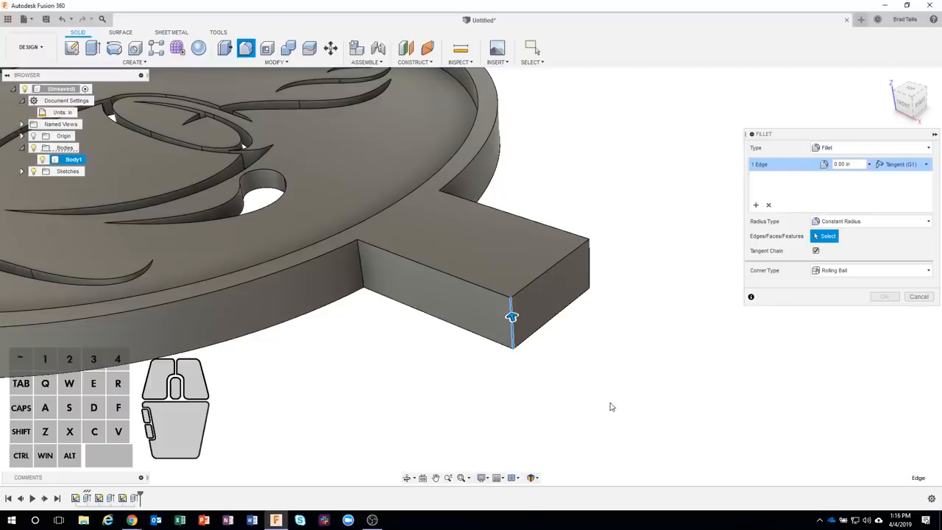
{"action": "left_click", "coordinate": [535, 277]}
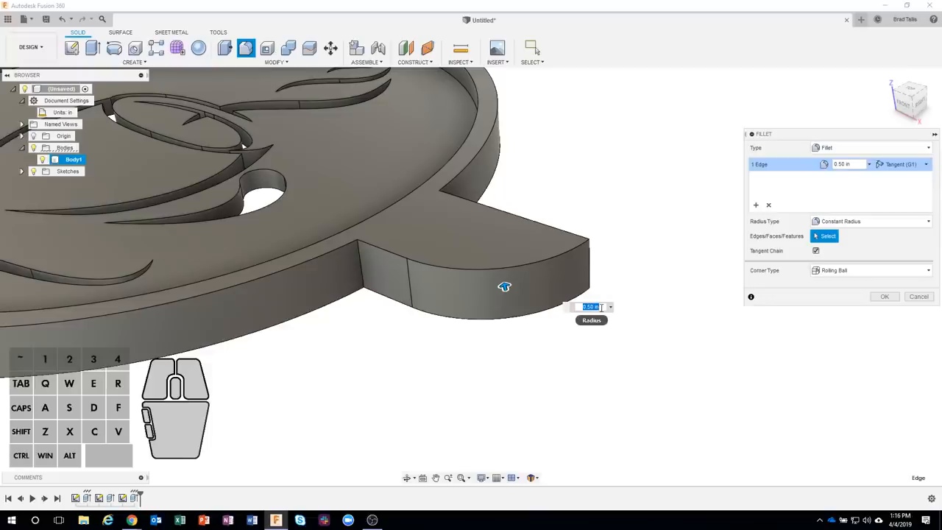
{"action": "left_click", "coordinate": [602, 307]}
{"action": "type", "text": "/2"}
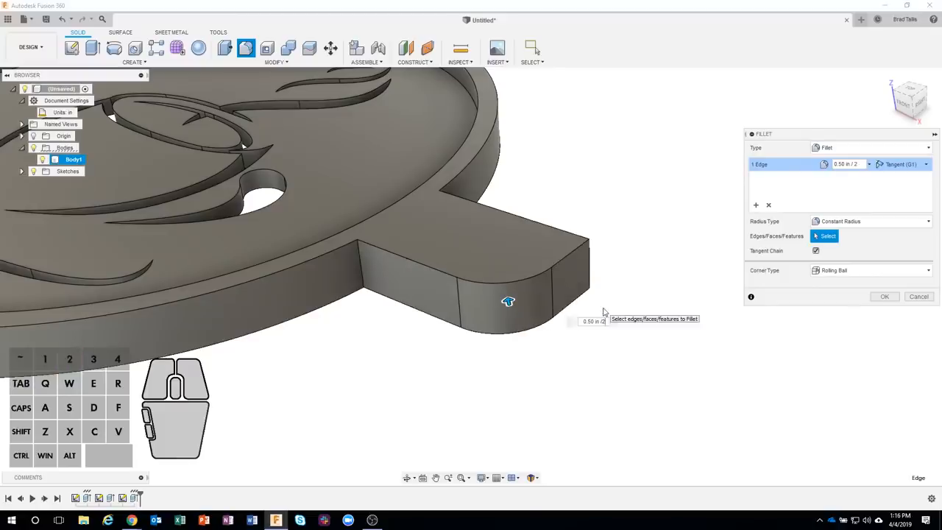
{"action": "left_click", "coordinate": [589, 262], "text": "ctrl"}
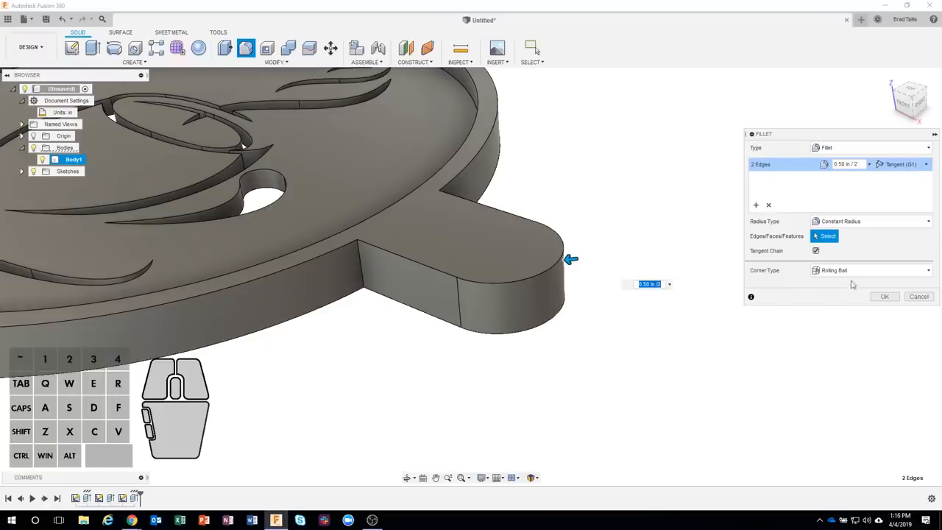
{"action": "left_click", "coordinate": [884, 296]}
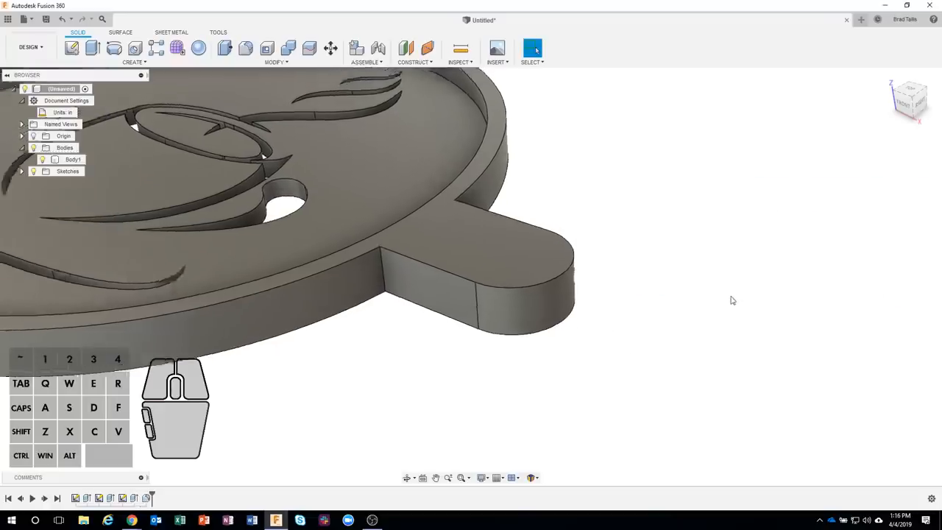
Step: Preview the whole stencil body's 3D print mesh at Medium refinement and close the 3D print setup without sending it
{"action": "middle_click_drag", "start_coordinate": [732, 300], "coordinate": [613, 154], "text": "shift"}
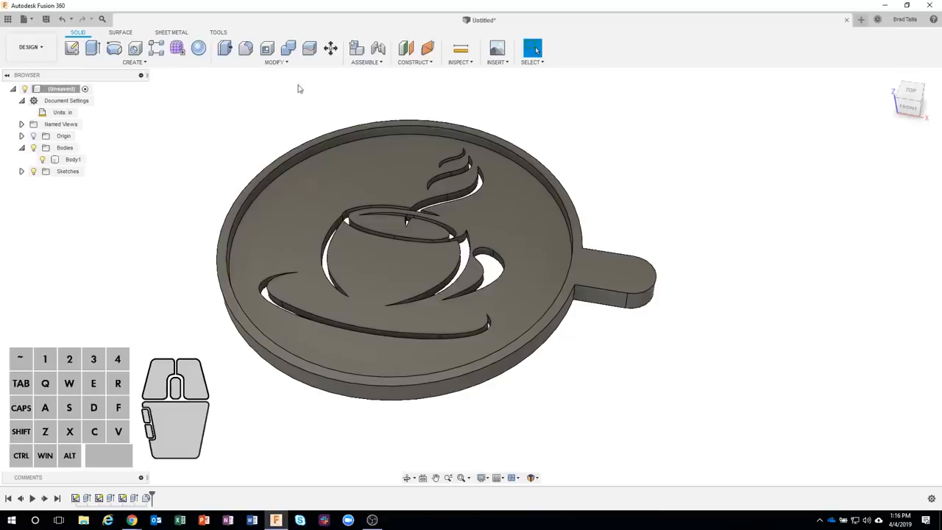
{"action": "left_click", "coordinate": [219, 32]}
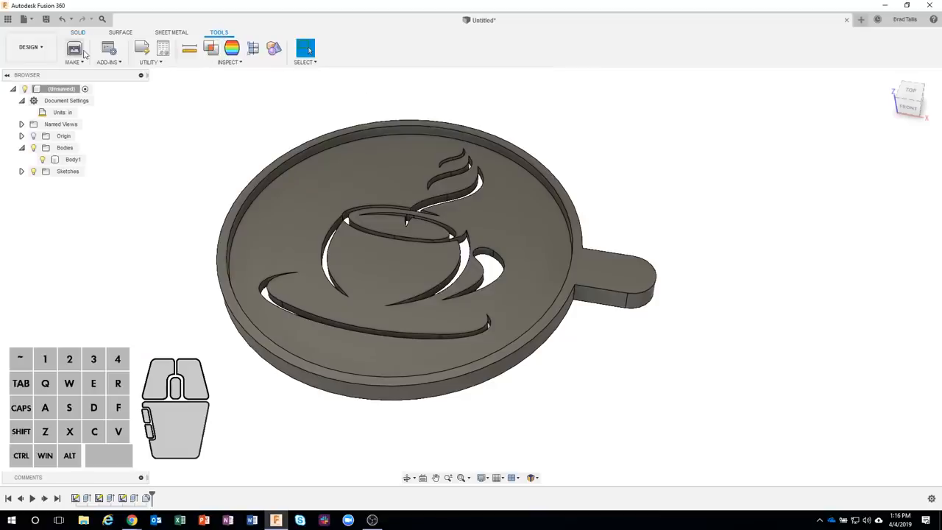
{"action": "left_click", "coordinate": [74, 49]}
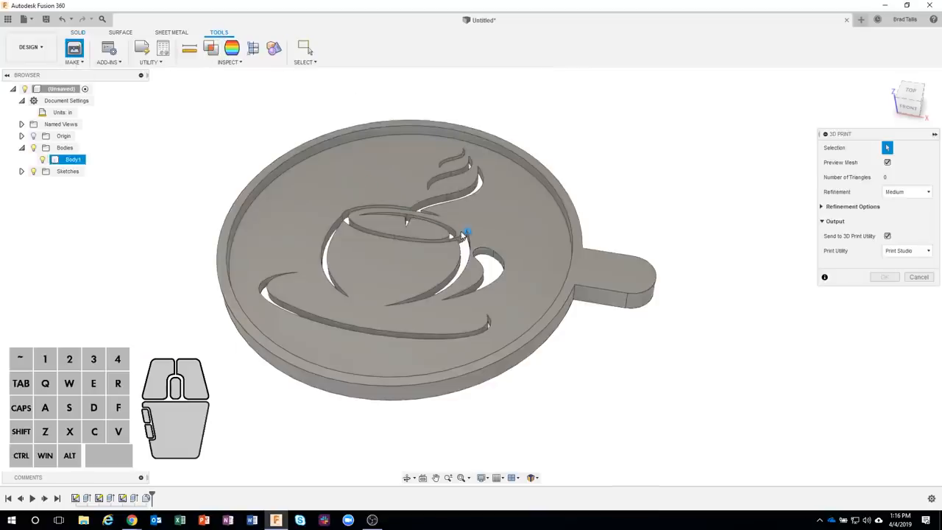
{"action": "left_click", "coordinate": [459, 230]}
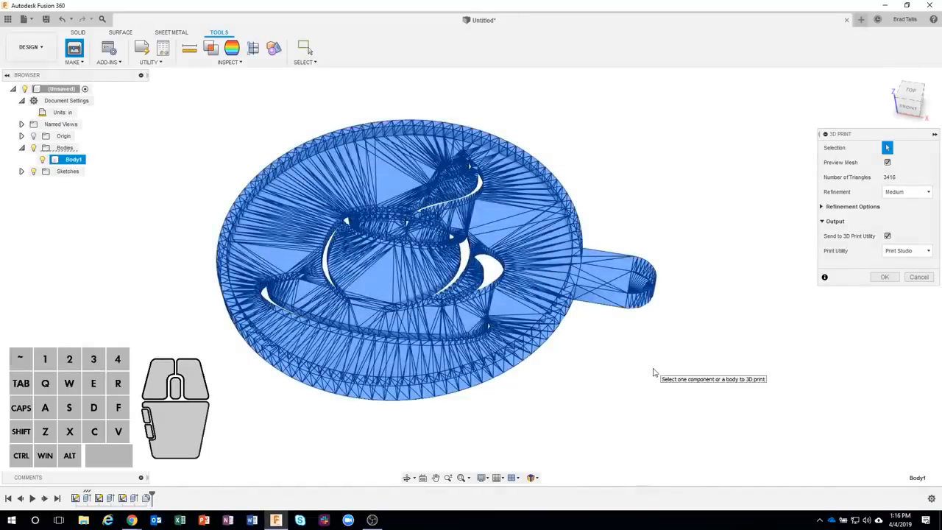
{"action": "left_click", "coordinate": [919, 277]}
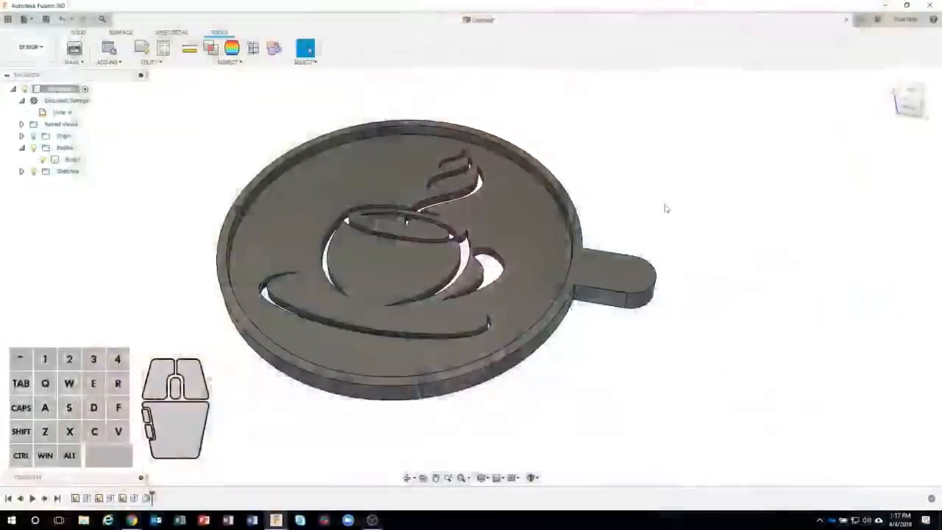
Step: Switch to Chrome and view the Inkscape home page
{"action": "mouse_move", "coordinate": [131, 521]}
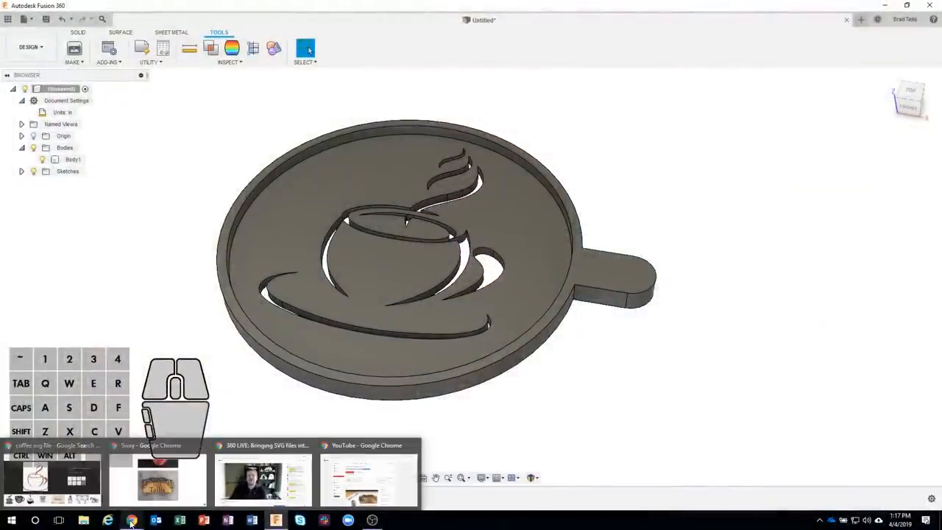
{"action": "left_click", "coordinate": [164, 482]}
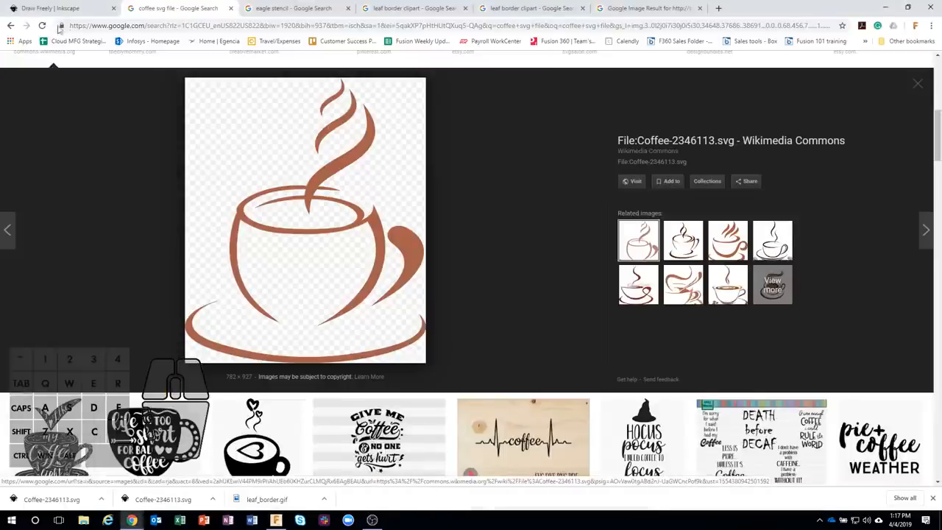
{"action": "left_click", "coordinate": [59, 9]}
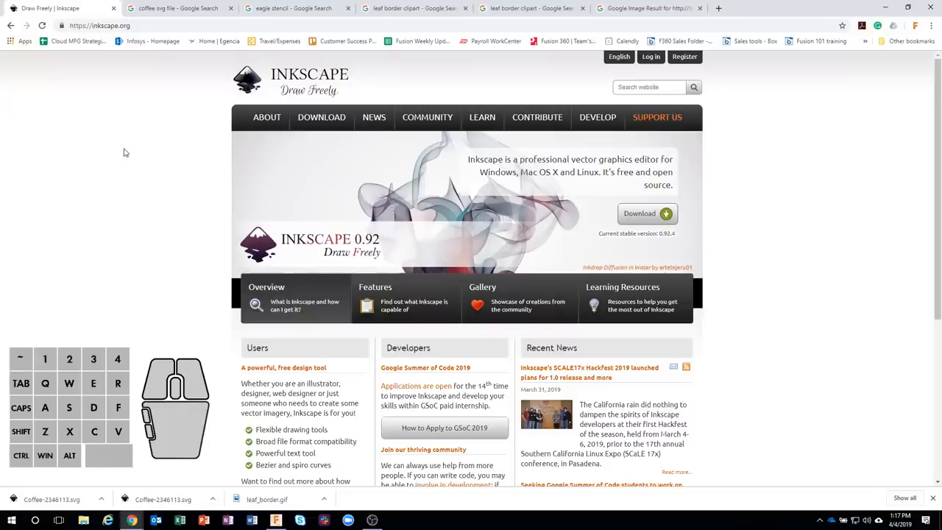
Step: Save the black-and-white eagle head picture from the eagle stencil image results to the Downloads folder as a JPEG named eagle
{"action": "left_click", "coordinate": [285, 9]}
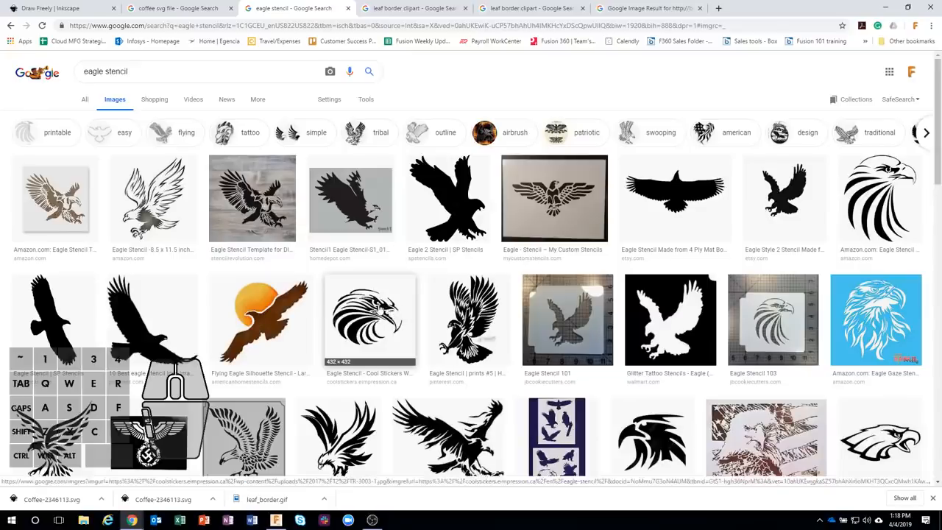
{"action": "left_click", "coordinate": [380, 312]}
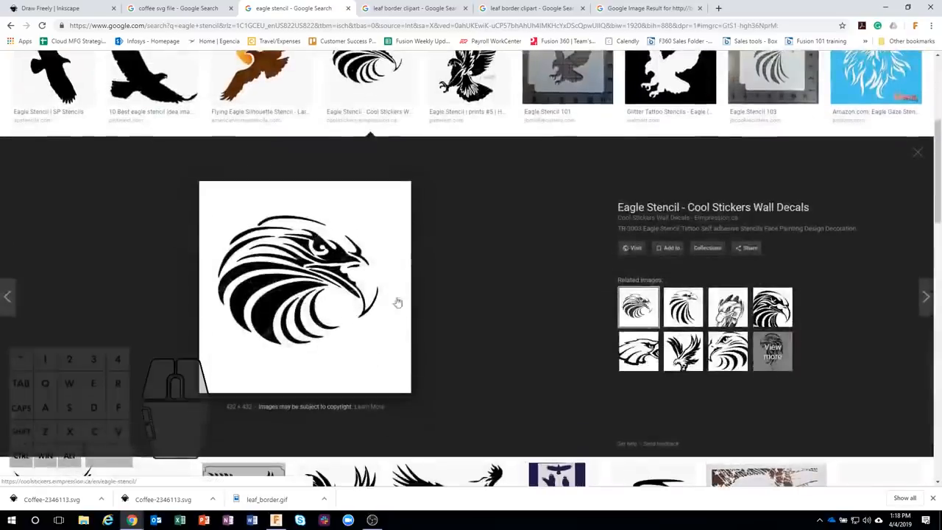
{"action": "right_click", "coordinate": [286, 267]}
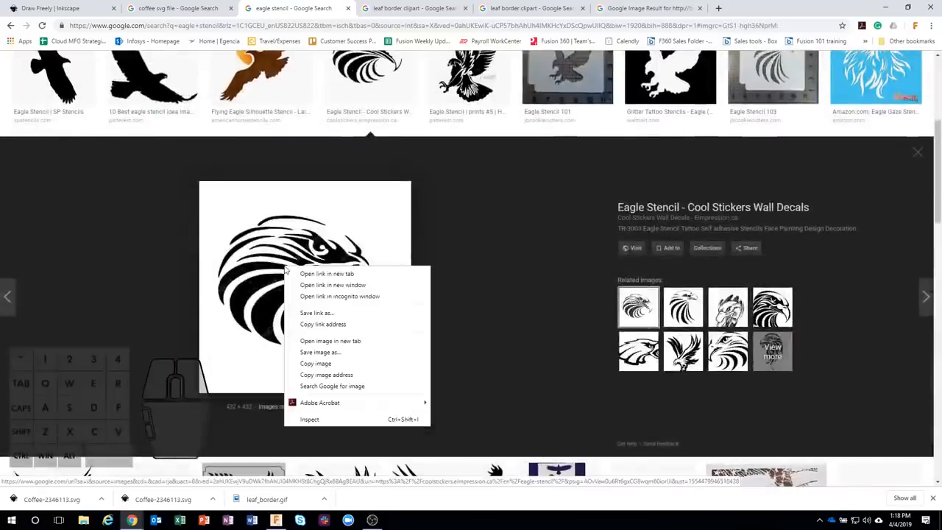
{"action": "left_click", "coordinate": [322, 354]}
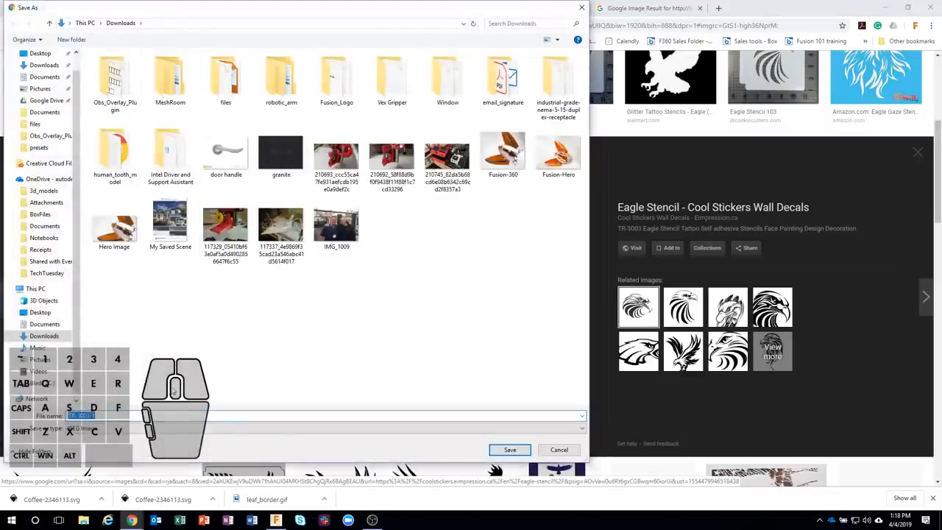
{"action": "type", "text": "eagle"}
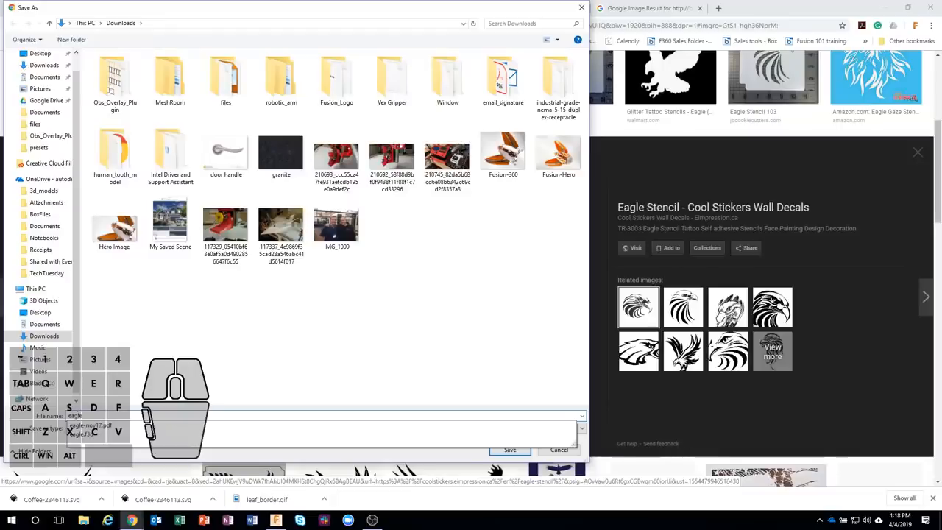
{"action": "key", "text": "Tab"}
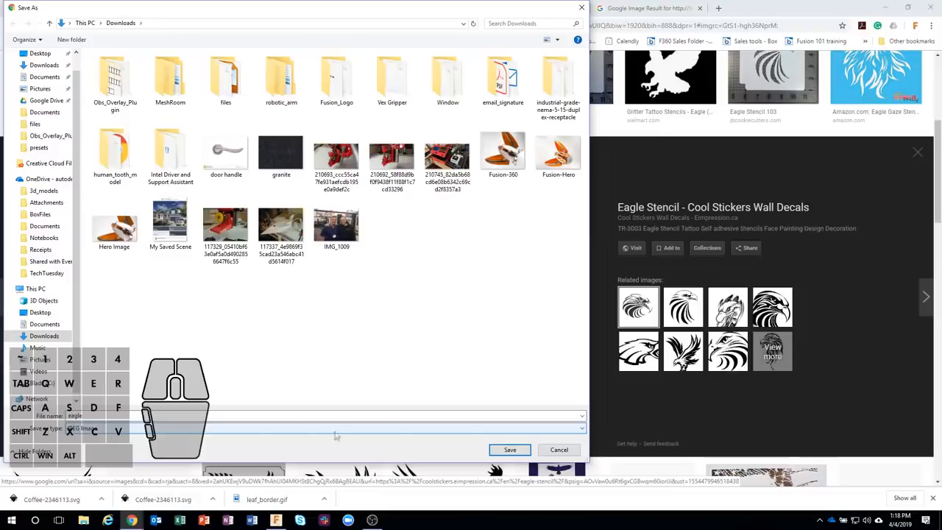
{"action": "left_click", "coordinate": [510, 449]}
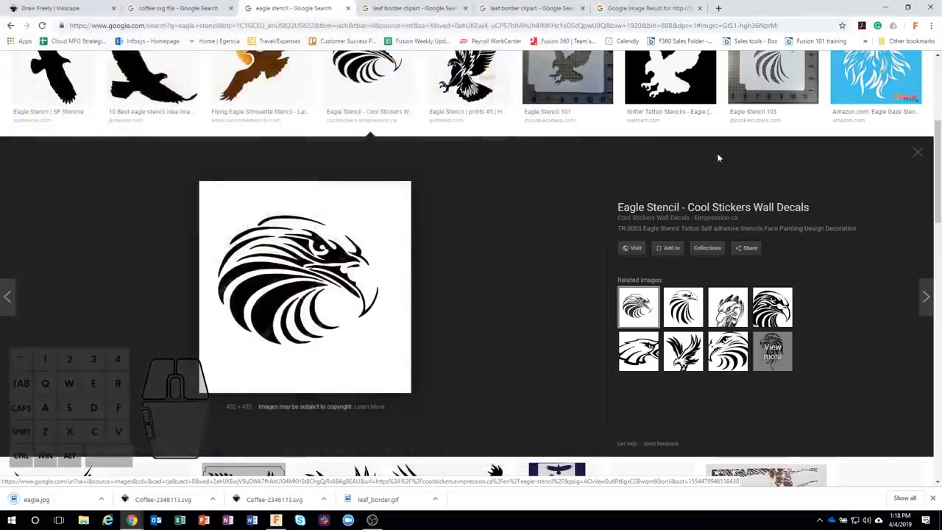
{"action": "left_click", "coordinate": [886, 7]}
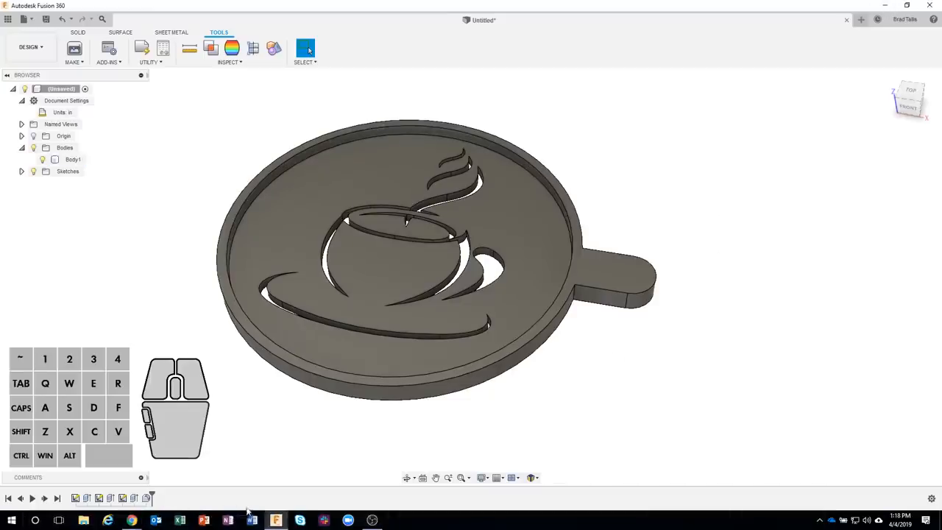
{"action": "mouse_move", "coordinate": [135, 521]}
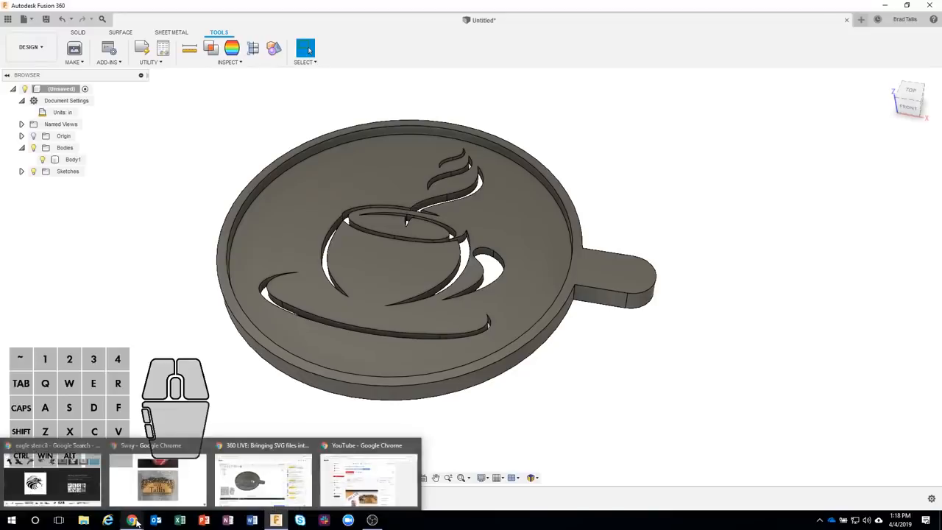
{"action": "left_click", "coordinate": [51, 478]}
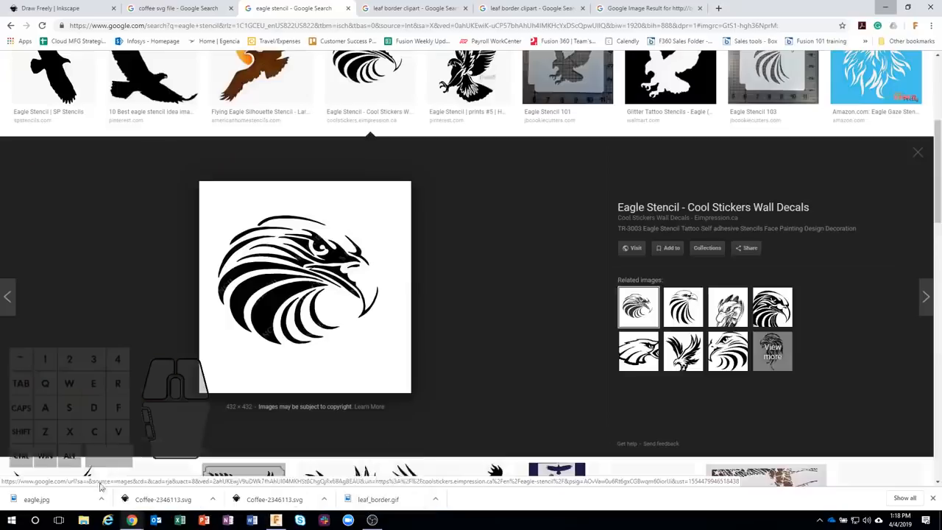
{"action": "left_click", "coordinate": [49, 8]}
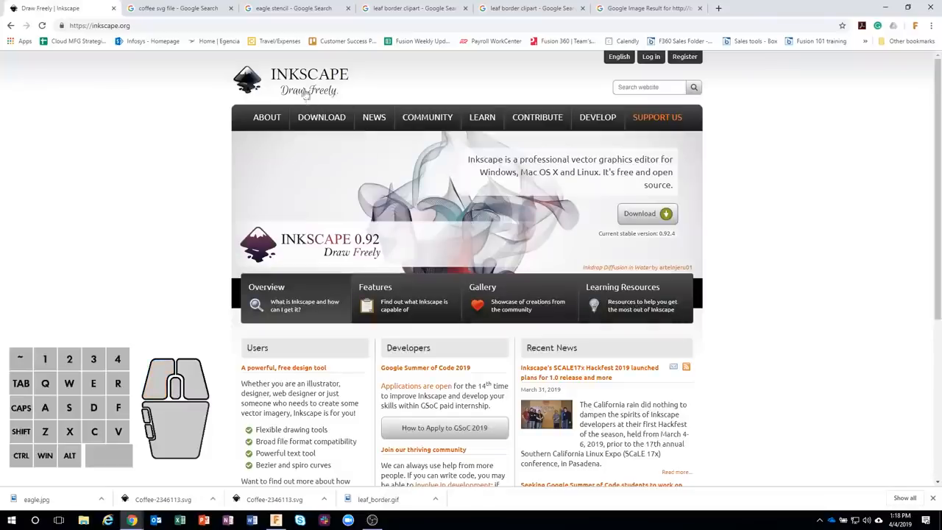
Step: Find and launch the installed Inkscape 0.92.3 desktop app
{"action": "left_click", "coordinate": [35, 519]}
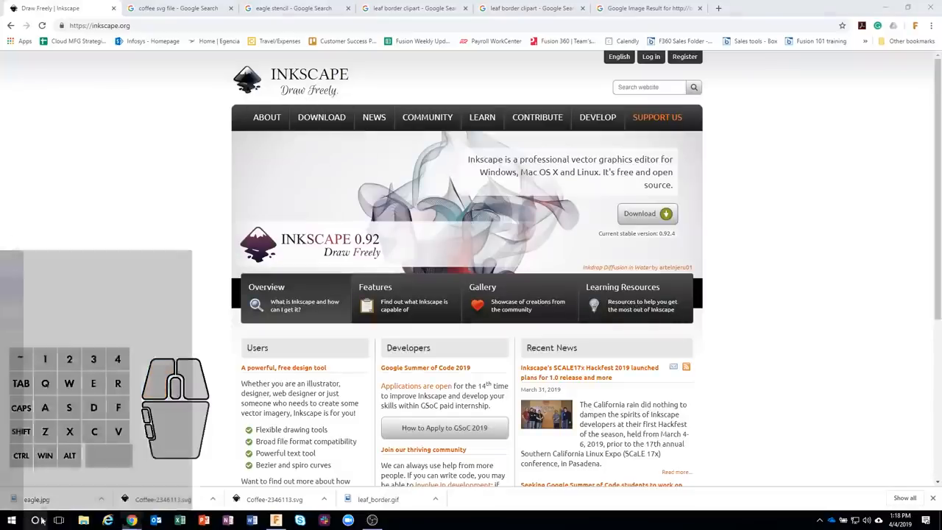
{"action": "type", "text": "ink"}
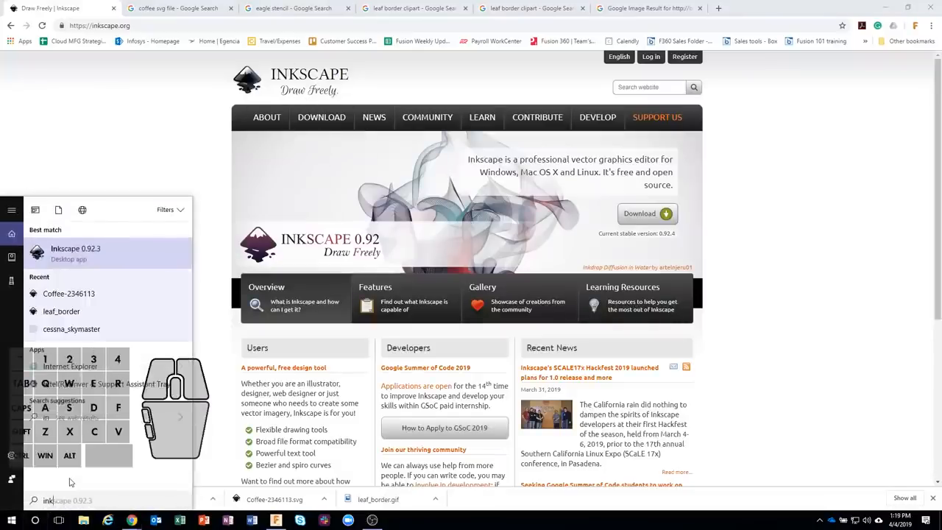
{"action": "left_click", "coordinate": [80, 254]}
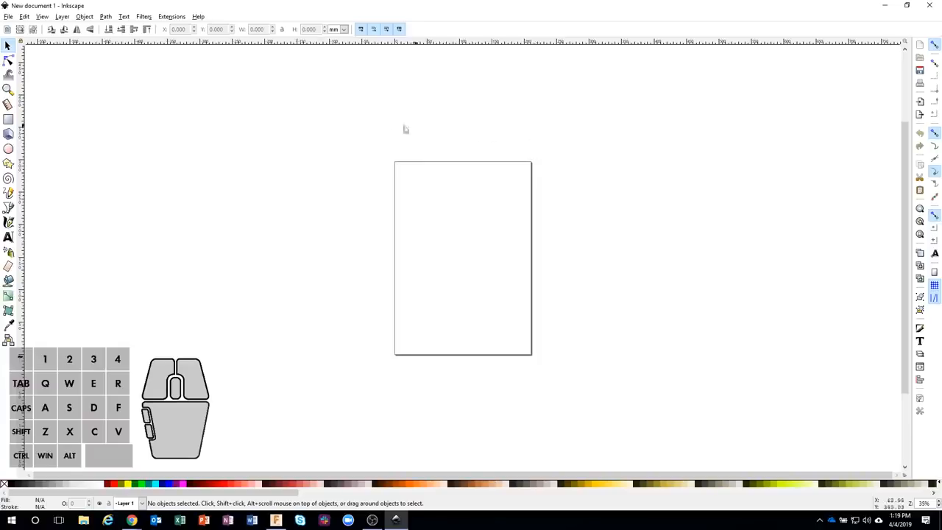
Step: Open the eagle JPEG from Downloads as an embedded image, with DPI from file and rendering mode None (auto)
{"action": "left_click", "coordinate": [10, 18]}
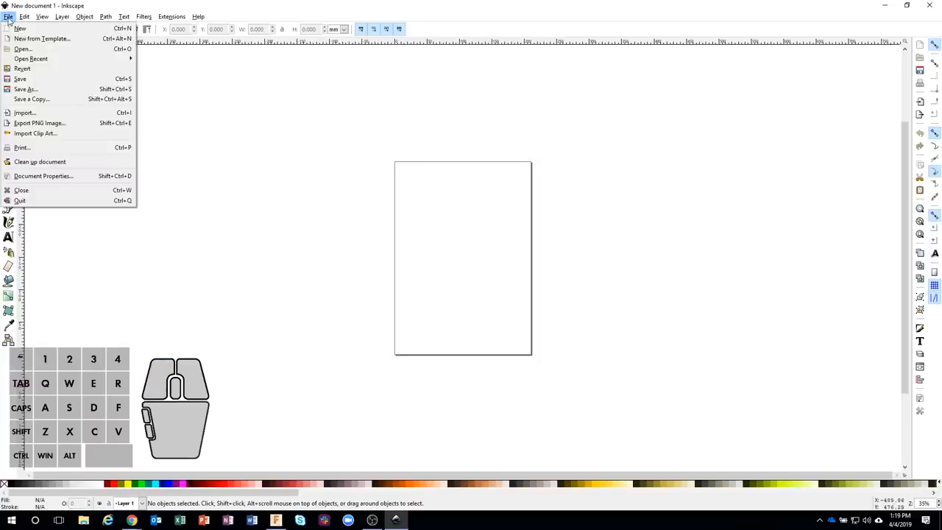
{"action": "left_click", "coordinate": [30, 50]}
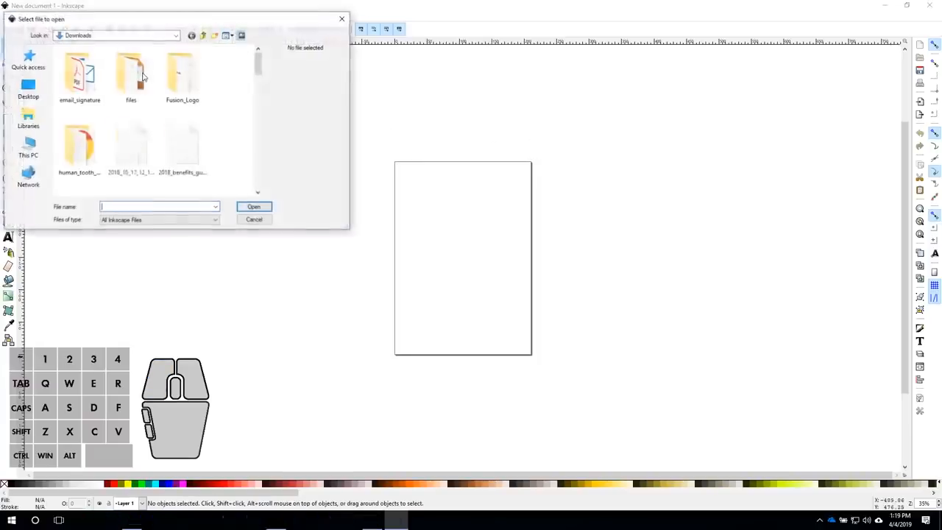
{"action": "left_click_drag", "start_coordinate": [258, 70], "coordinate": [259, 141]}
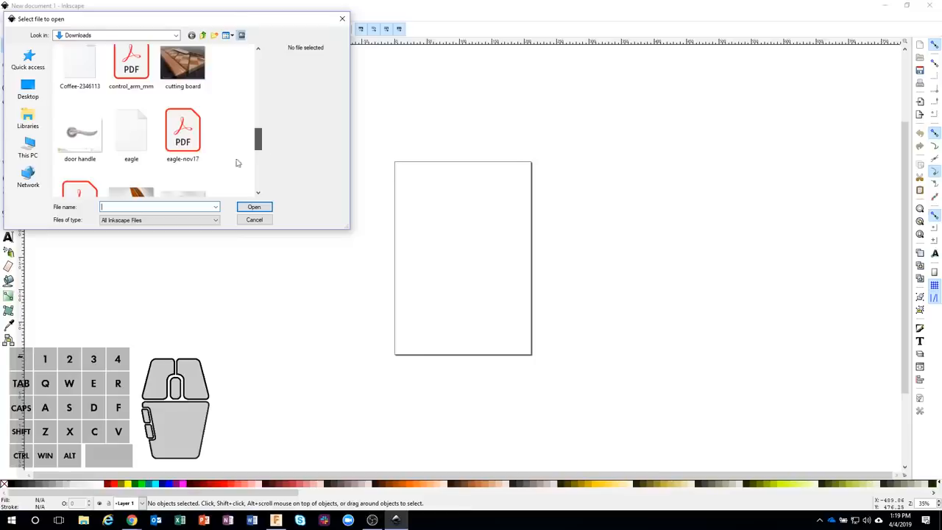
{"action": "left_click", "coordinate": [131, 132]}
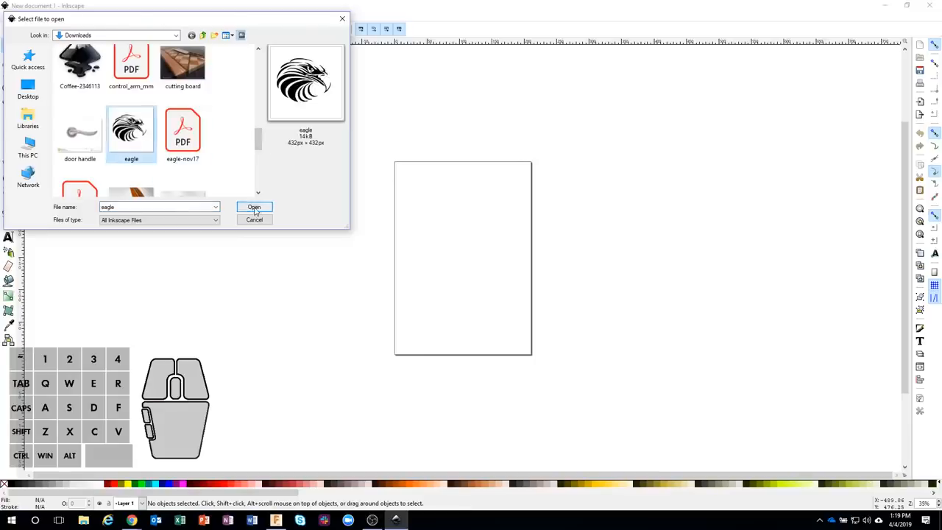
{"action": "left_click", "coordinate": [253, 207]}
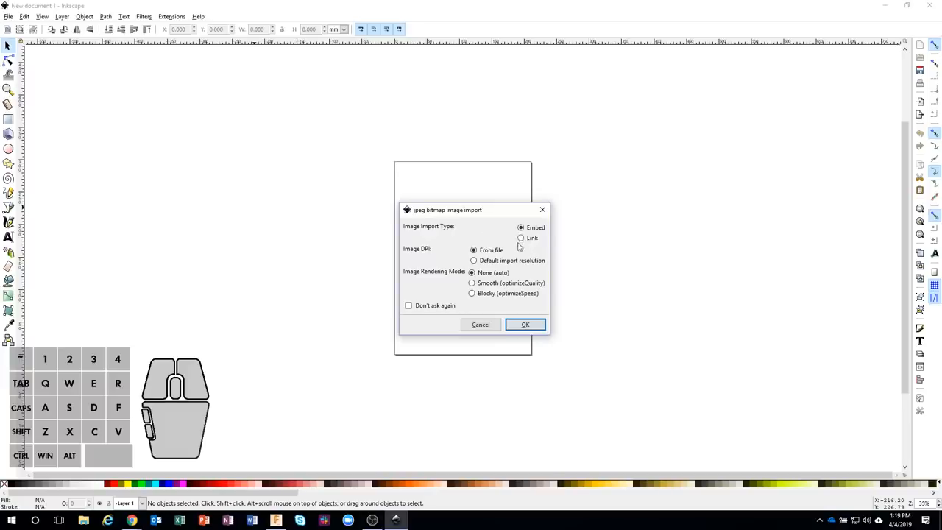
{"action": "left_click", "coordinate": [526, 325]}
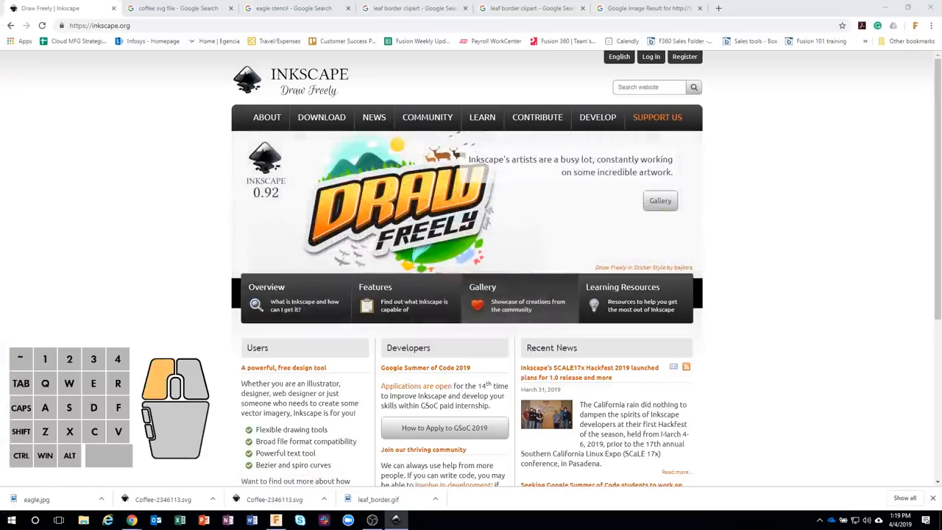
{"action": "left_click_drag", "start_coordinate": [0, 147], "coordinate": [454, 3]}
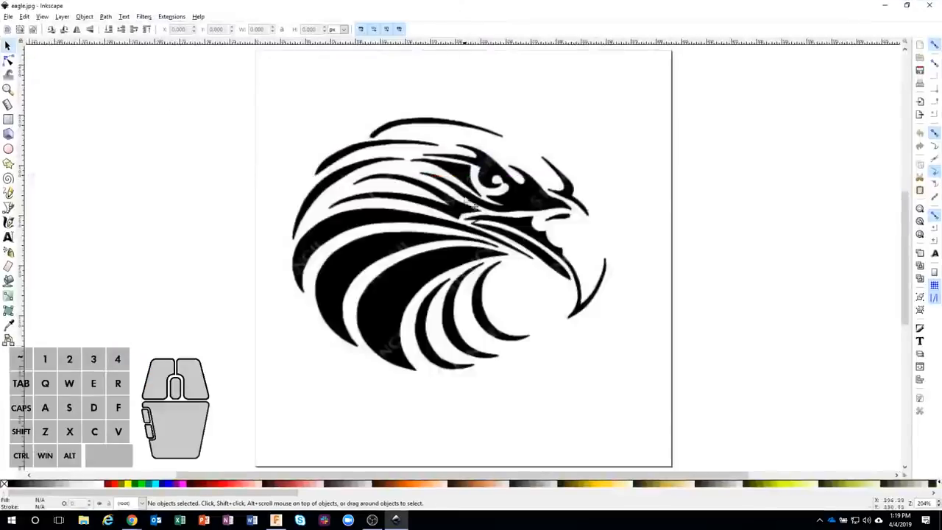
Step: Scale the eagle image to about 352 × 407 px and move it to about X 37, Y -6 px on the page
{"action": "scroll", "coordinate": [431, 204], "scroll_direction": "up", "scroll_amount": 3}
{"action": "scroll", "coordinate": [435, 241], "scroll_direction": "down", "scroll_amount": 3}
{"action": "scroll", "coordinate": [441, 250], "scroll_direction": "up", "scroll_amount": 1, "text": "ctrl"}
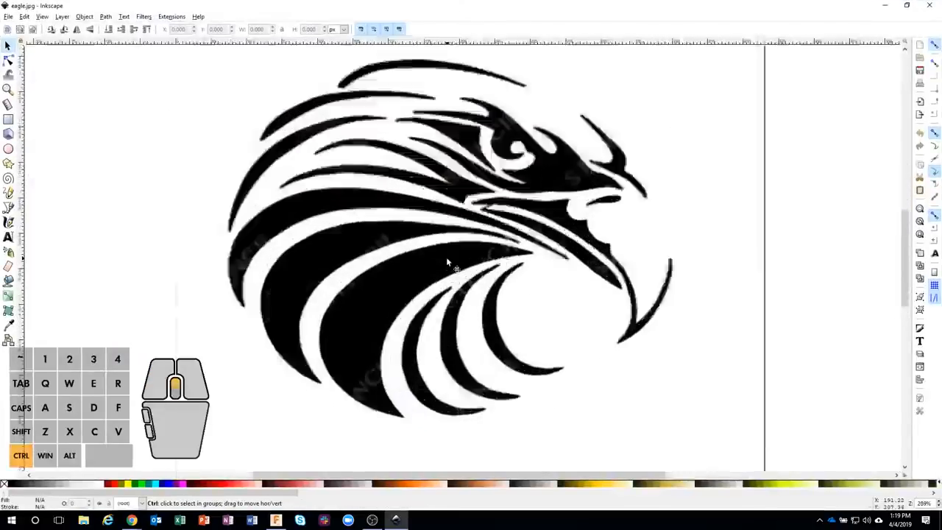
{"action": "scroll", "coordinate": [446, 257], "scroll_direction": "down", "scroll_amount": 3, "text": "ctrl"}
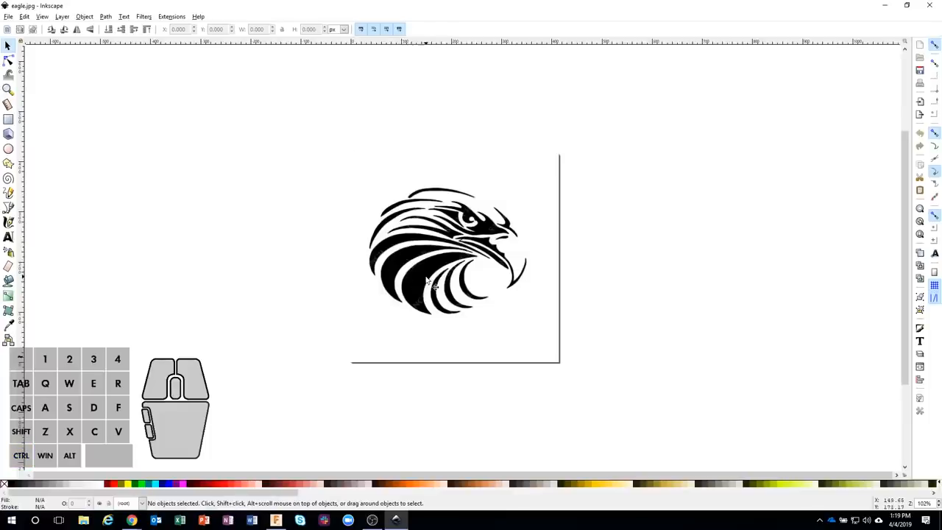
{"action": "left_click", "coordinate": [428, 282]}
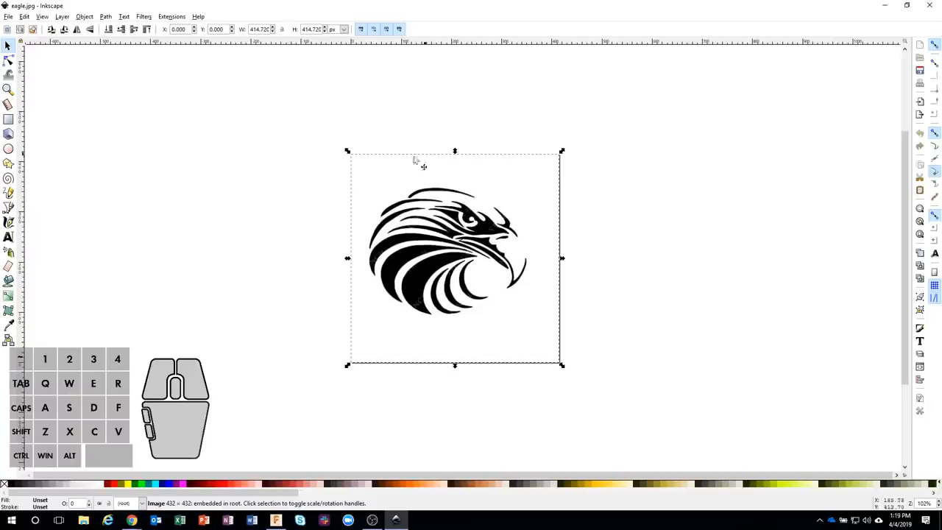
{"action": "left_click", "coordinate": [269, 183]}
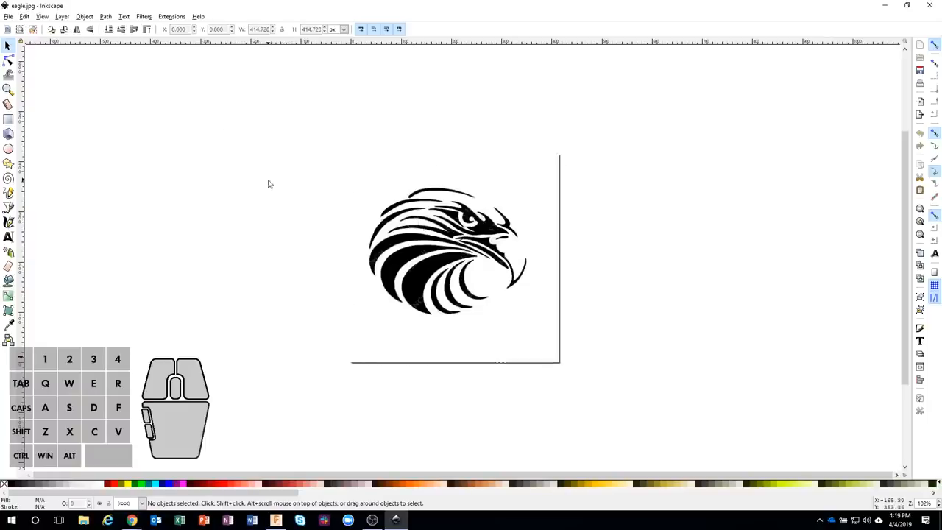
{"action": "left_click", "coordinate": [428, 232]}
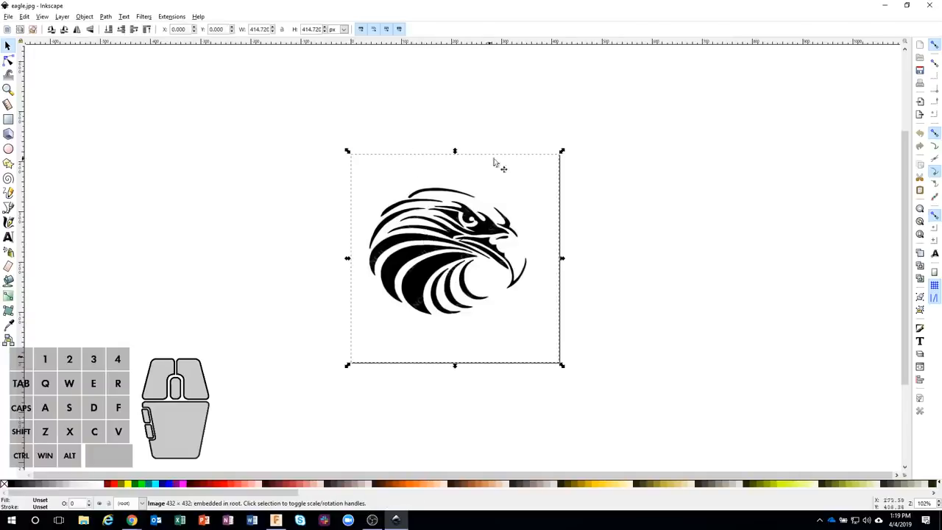
{"action": "left_click_drag", "start_coordinate": [349, 151], "coordinate": [380, 157]}
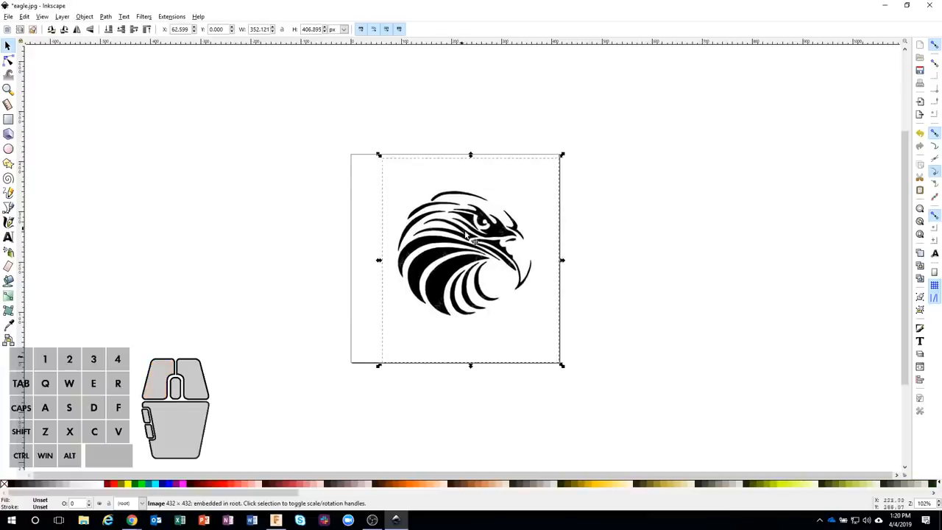
{"action": "left_click_drag", "start_coordinate": [470, 239], "coordinate": [457, 243]}
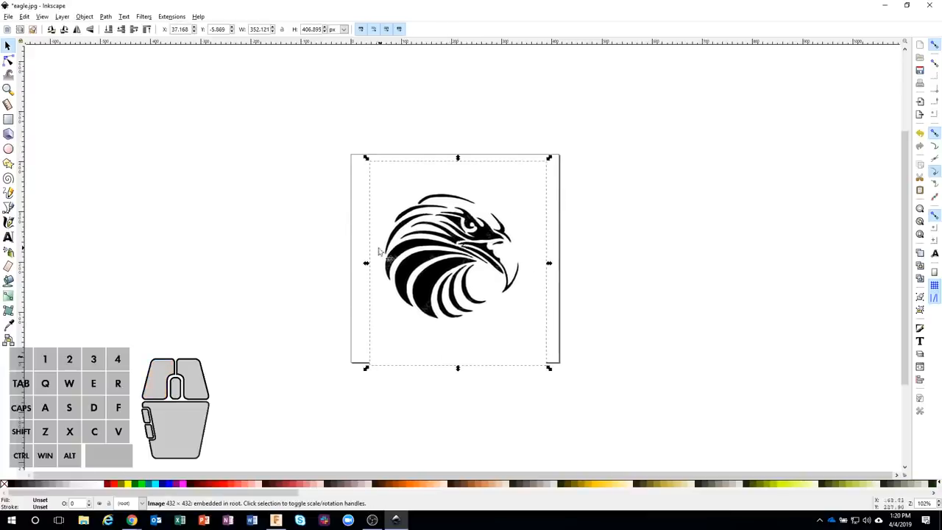
Step: Open Trace Bitmap for the selected eagle image and arrange the view so that the image and the dialog sit side by side
{"action": "left_click", "coordinate": [107, 17]}
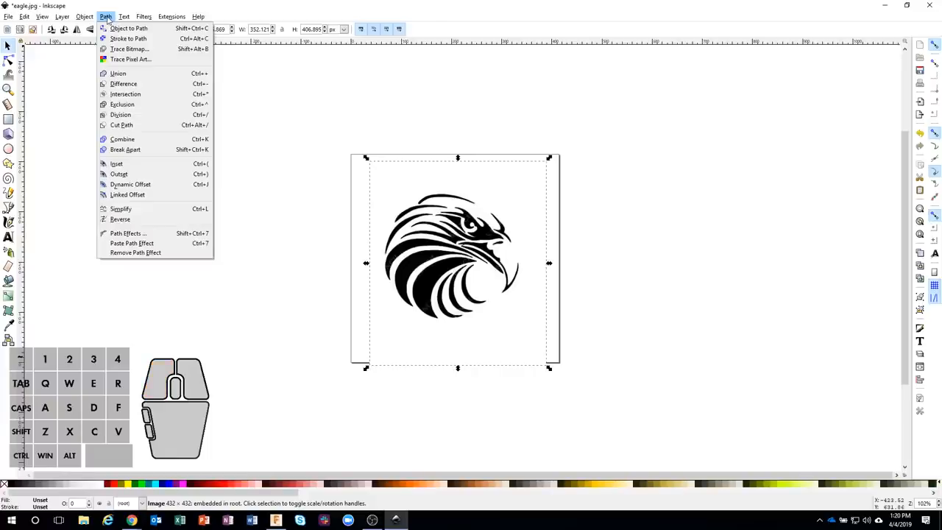
{"action": "left_click", "coordinate": [152, 50]}
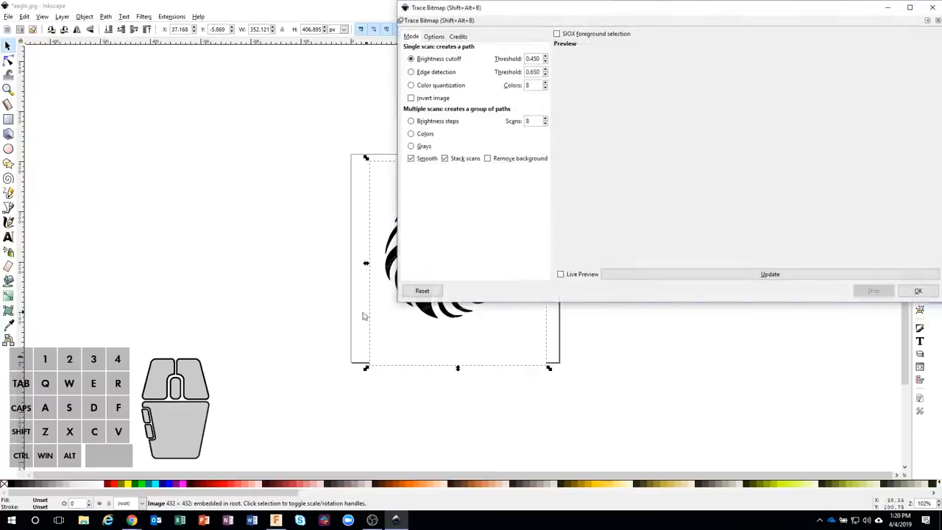
{"action": "left_click_drag", "start_coordinate": [355, 314], "coordinate": [131, 361]}
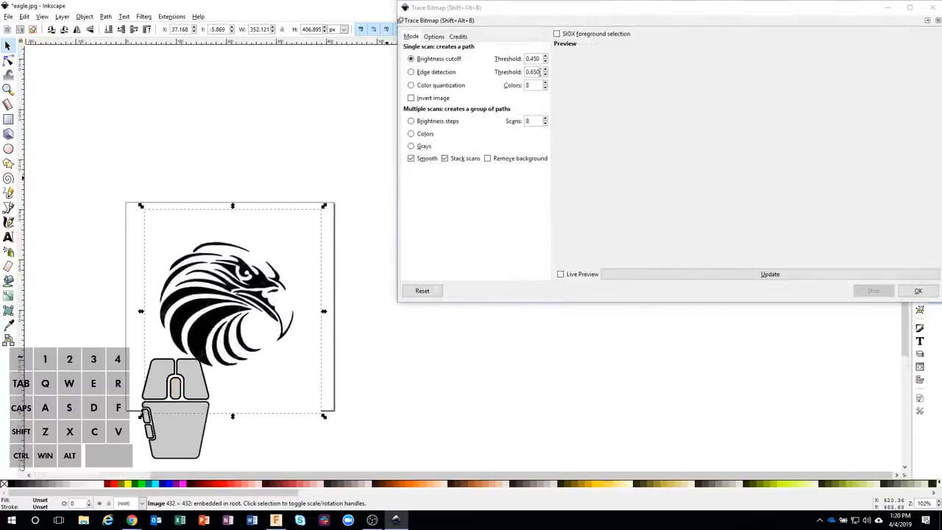
{"action": "left_click", "coordinate": [581, 16]}
{"action": "mouse_move", "coordinate": [581, 16]}
{"action": "left_mouse_down"}
{"action": "mouse_move", "coordinate": [546, 84]}
{"action": "mouse_move", "coordinate": [552, 105]}
{"action": "left_mouse_up"}
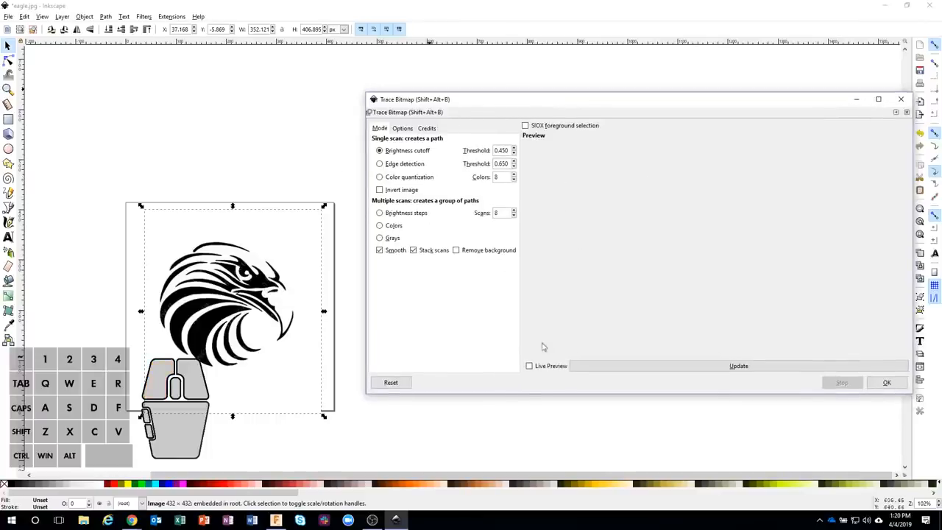
Step: Turn on the trace's live preview, try Edge detection for comparison, and set the scan mode back to Brightness cutoff
{"action": "left_click", "coordinate": [529, 366]}
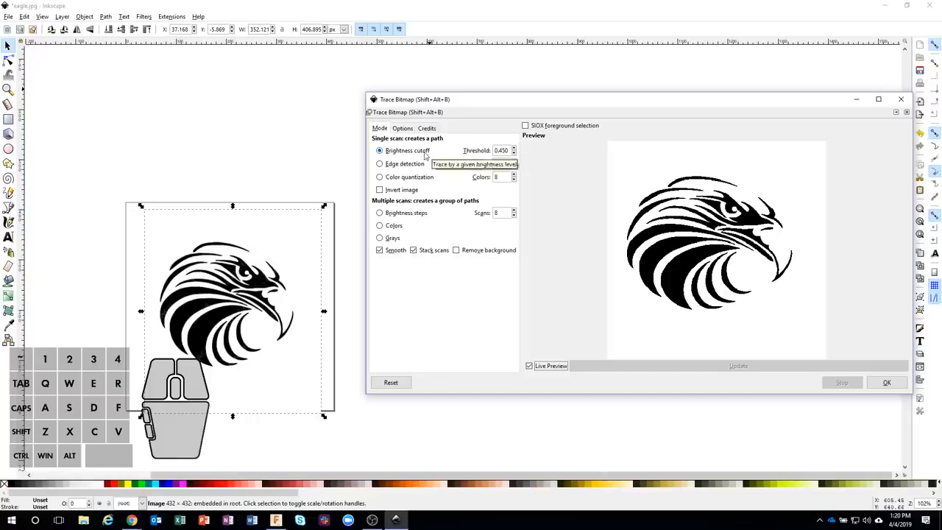
{"action": "left_click", "coordinate": [380, 164]}
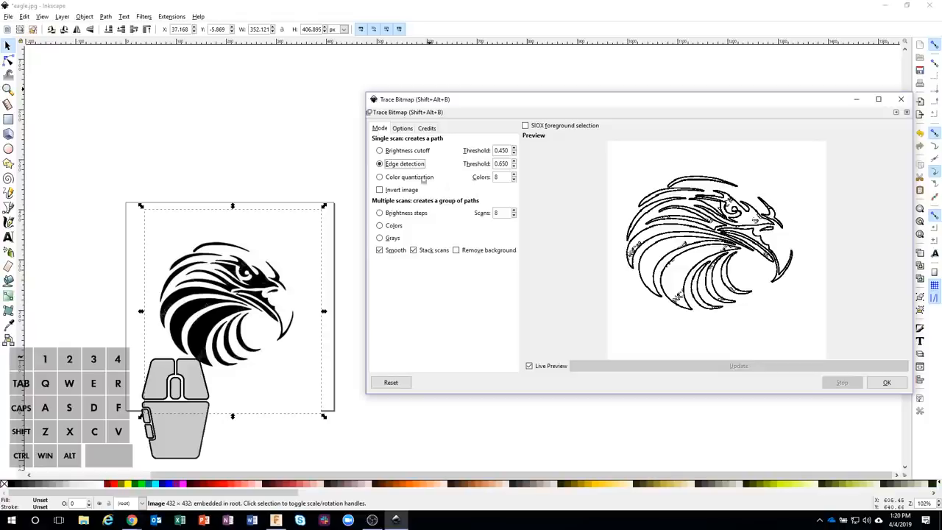
{"action": "left_click", "coordinate": [380, 150]}
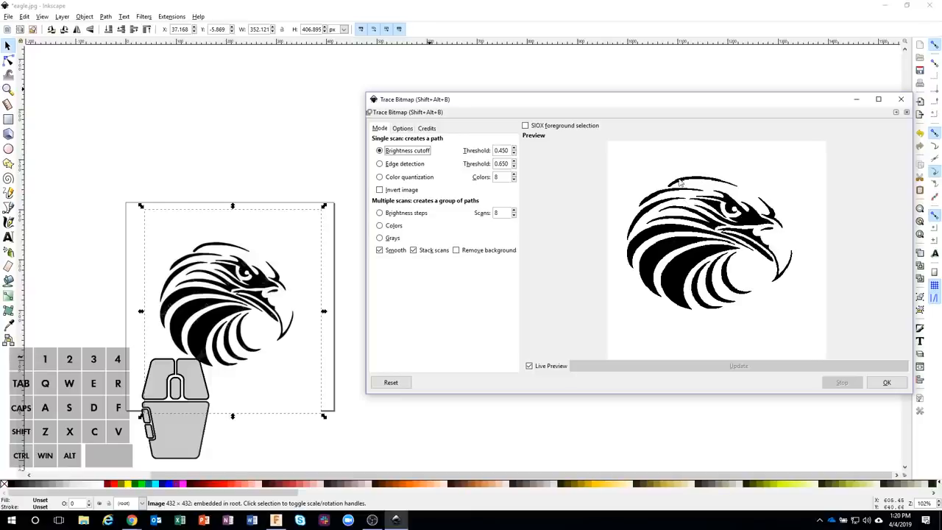
{"action": "double_click", "coordinate": [513, 216]}
{"action": "double_click", "coordinate": [513, 211]}
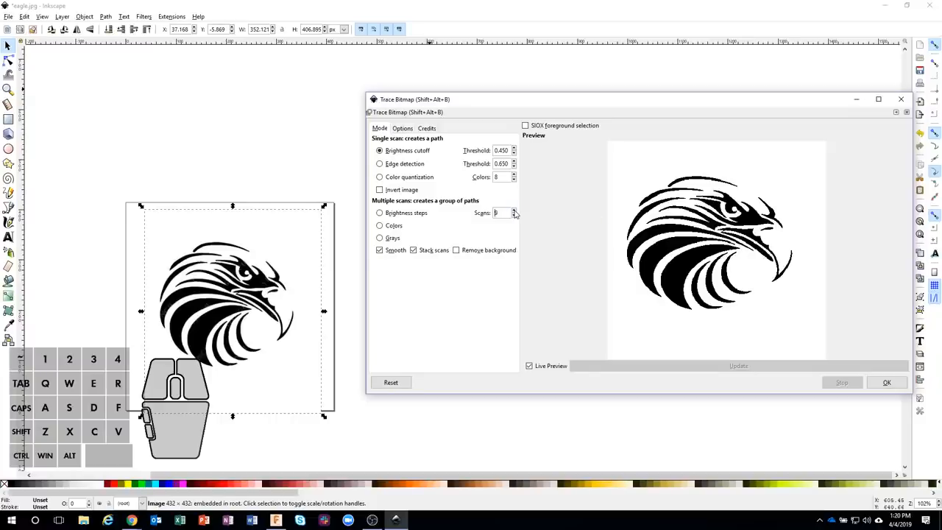
{"action": "left_click", "coordinate": [516, 215]}
Step: Raise the Brightness cutoff threshold to 0.760 to compare its effect in the trace preview
{"action": "left_click", "coordinate": [514, 148]}
{"action": "left_click", "coordinate": [514, 148]}
{"action": "left_click", "coordinate": [514, 148]}
{"action": "left_click", "coordinate": [514, 148]}
{"action": "left_click", "coordinate": [514, 147]}
{"action": "left_click", "coordinate": [514, 148]}
{"action": "left_click", "coordinate": [514, 149]}
{"action": "left_click", "coordinate": [514, 149]}
{"action": "left_click", "coordinate": [514, 148]}
{"action": "left_click", "coordinate": [514, 149]}
{"action": "left_click", "coordinate": [514, 148]}
{"action": "left_click", "coordinate": [514, 149]}
{"action": "left_click", "coordinate": [514, 148]}
{"action": "left_click", "coordinate": [514, 148]}
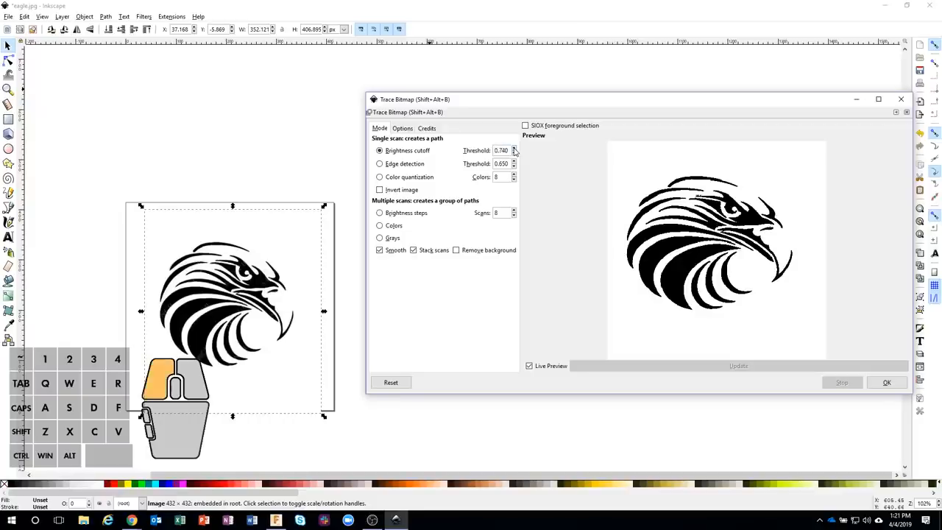
{"action": "left_click", "coordinate": [514, 148]}
{"action": "left_click", "coordinate": [515, 148]}
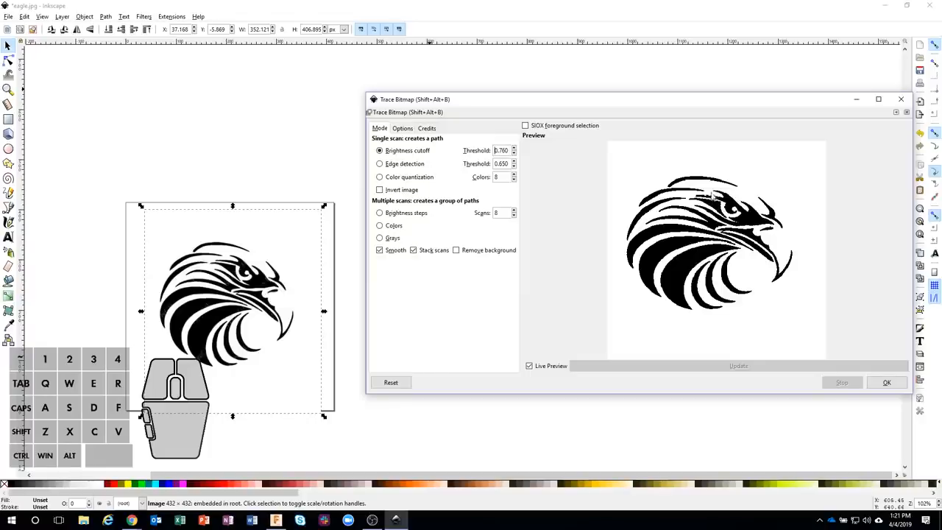
Step: Test the upper end of the Brightness cutoff threshold, trying 0.950 and 0.980 and going up to 1.000
{"action": "left_click", "coordinate": [514, 153]}
{"action": "left_click", "coordinate": [514, 150]}
{"action": "left_click", "coordinate": [514, 150]}
{"action": "left_click", "coordinate": [514, 150]}
{"action": "left_click", "coordinate": [514, 150]}
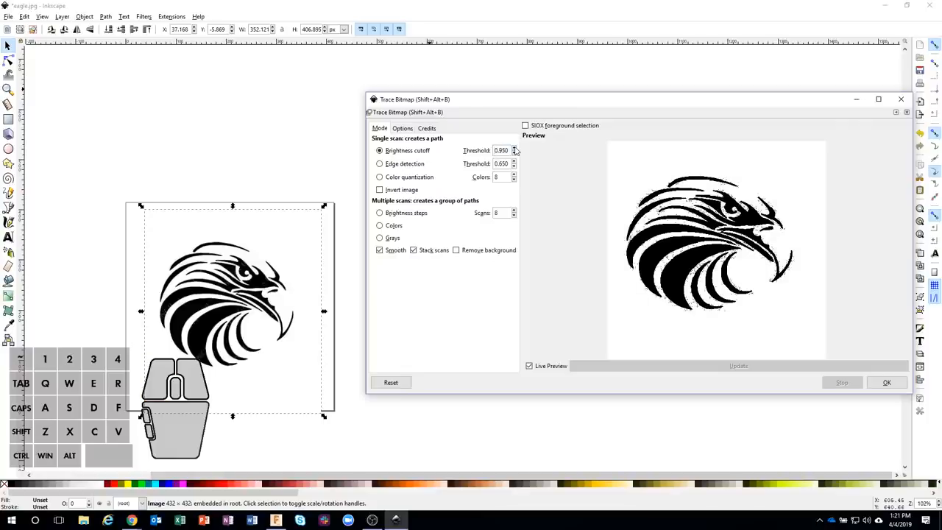
{"action": "left_click", "coordinate": [515, 150]}
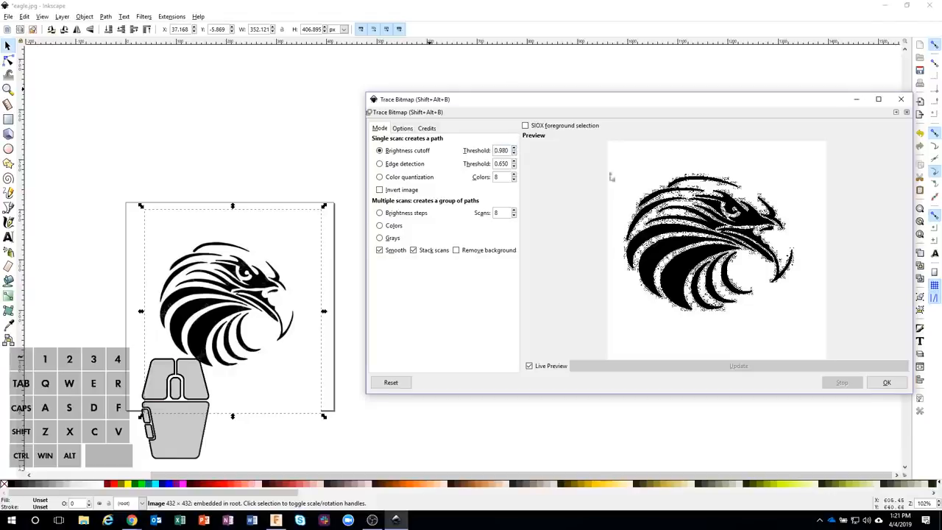
{"action": "left_click", "coordinate": [514, 149]}
{"action": "left_click", "coordinate": [515, 148]}
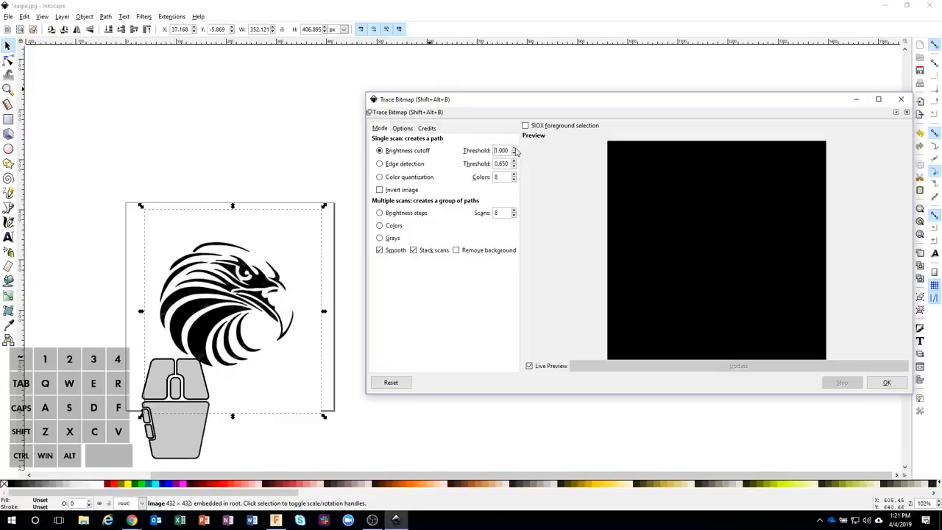
Step: Set the Brightness cutoff threshold to 0.500 and trace the eagle image into a path
{"action": "left_click", "coordinate": [514, 153]}
{"action": "left_click", "coordinate": [514, 153]}
{"action": "left_click", "coordinate": [515, 153]}
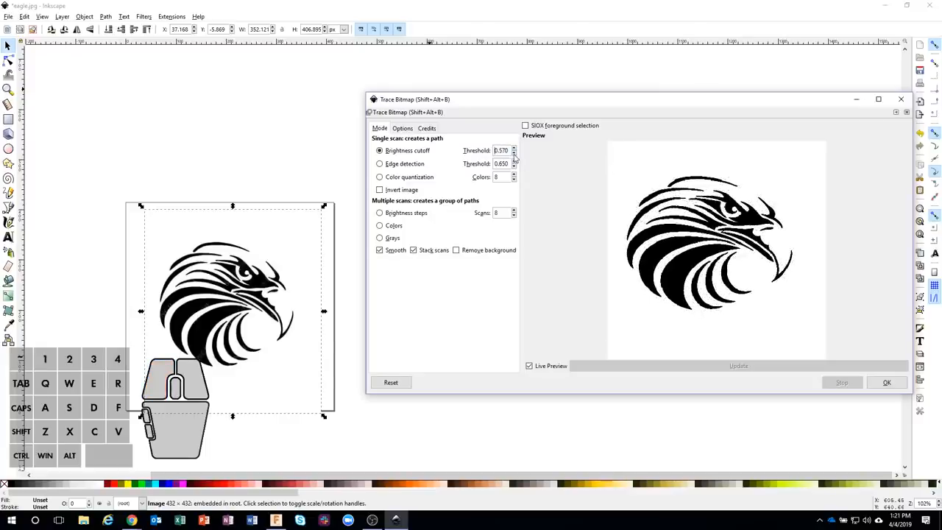
{"action": "left_click", "coordinate": [515, 153]}
{"action": "left_click", "coordinate": [514, 154]}
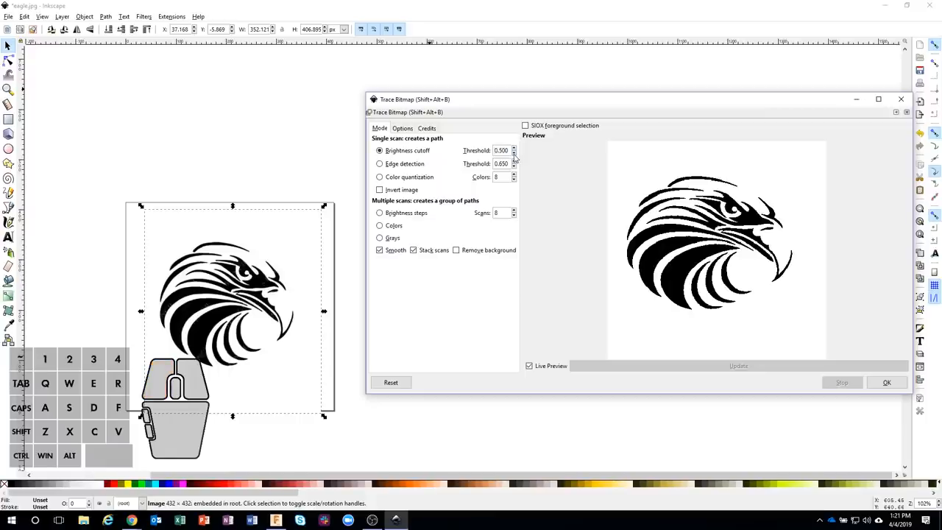
{"action": "left_click", "coordinate": [887, 384]}
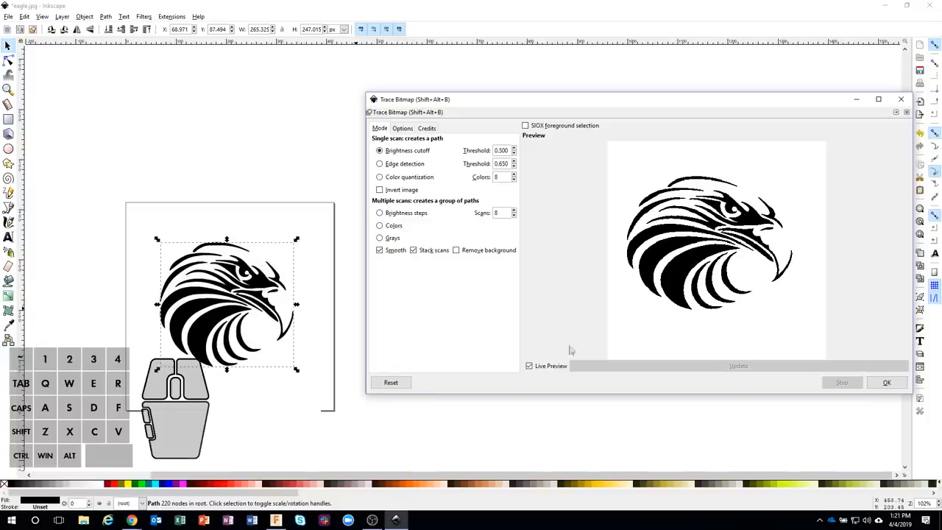
Step: Move the traced eagle path off the original image to about X -134, Y 185 px and close Trace Bitmap
{"action": "left_click", "coordinate": [268, 305]}
{"action": "mouse_move", "coordinate": [262, 300]}
{"action": "left_mouse_down"}
{"action": "mouse_move", "coordinate": [223, 294]}
{"action": "mouse_move", "coordinate": [152, 248]}
{"action": "mouse_move", "coordinate": [160, 252]}
{"action": "left_mouse_up"}
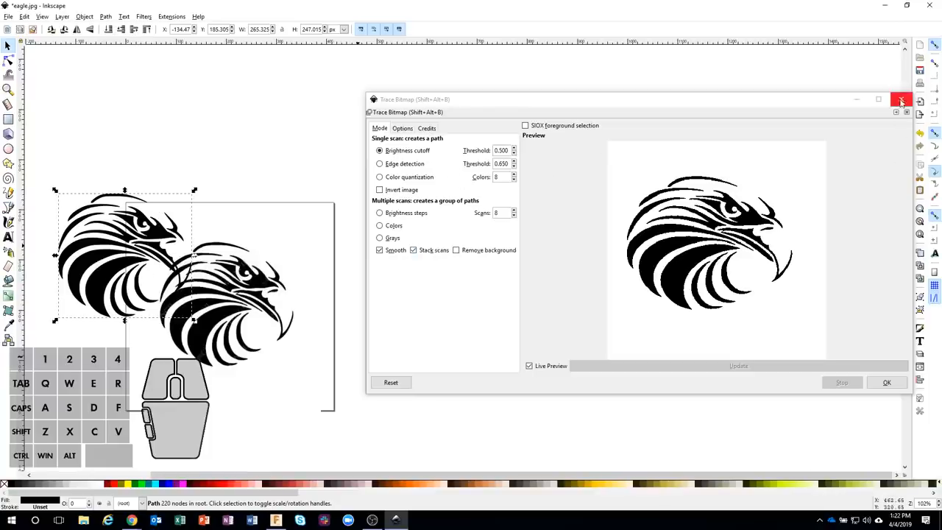
{"action": "left_click", "coordinate": [900, 98]}
Step: Compare the edges of the traced path and the original bitmap up close, shifting the path to about X -107, Y 153 px
{"action": "scroll", "coordinate": [136, 287], "scroll_direction": "up", "scroll_amount": 3}
{"action": "scroll", "coordinate": [136, 287], "scroll_direction": "down", "scroll_amount": 3}
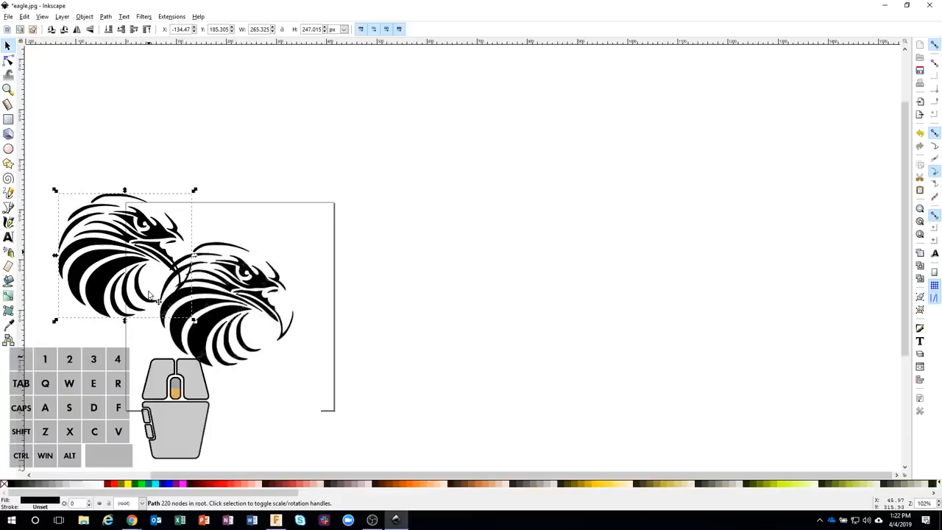
{"action": "scroll", "coordinate": [137, 258], "scroll_direction": "up", "scroll_amount": 2, "text": "ctrl"}
{"action": "scroll", "coordinate": [140, 261], "scroll_direction": "up", "scroll_amount": 1, "text": "ctrl"}
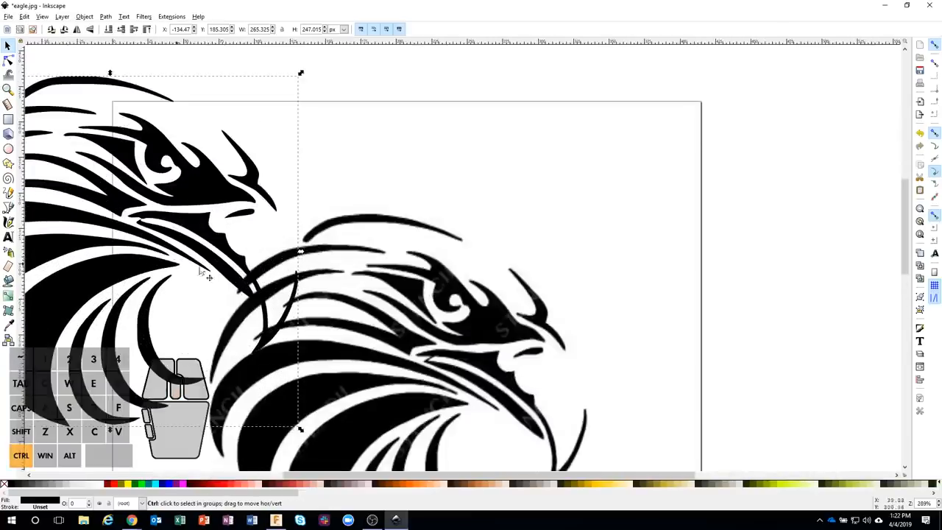
{"action": "scroll", "coordinate": [250, 264], "scroll_direction": "up", "scroll_amount": 1, "text": "ctrl"}
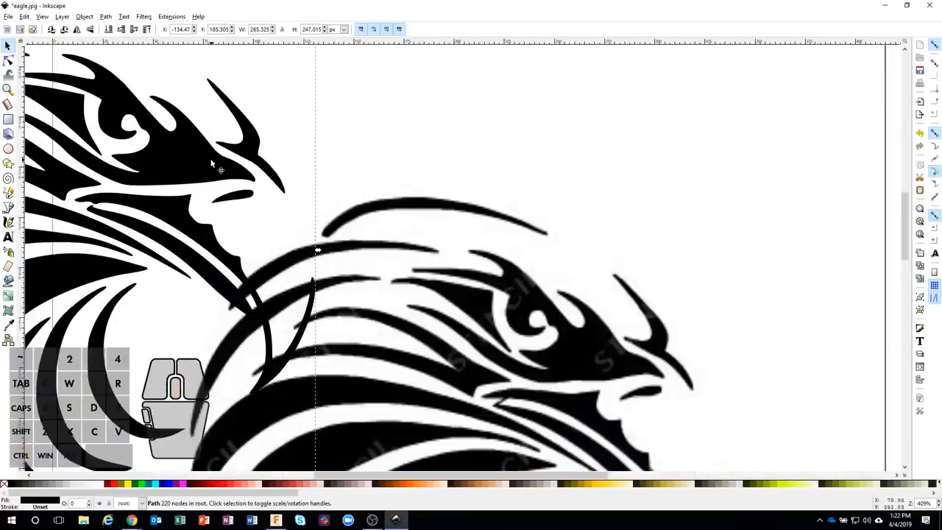
{"action": "left_click_drag", "start_coordinate": [213, 171], "coordinate": [264, 226]}
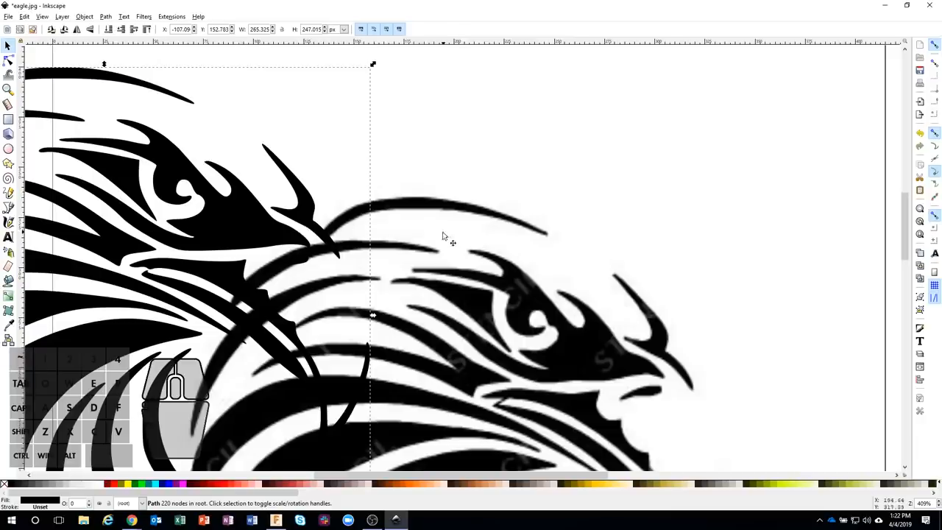
{"action": "scroll", "coordinate": [443, 235], "scroll_direction": "up", "scroll_amount": 2}
{"action": "scroll", "coordinate": [441, 258], "scroll_direction": "up", "scroll_amount": 1, "text": "ctrl"}
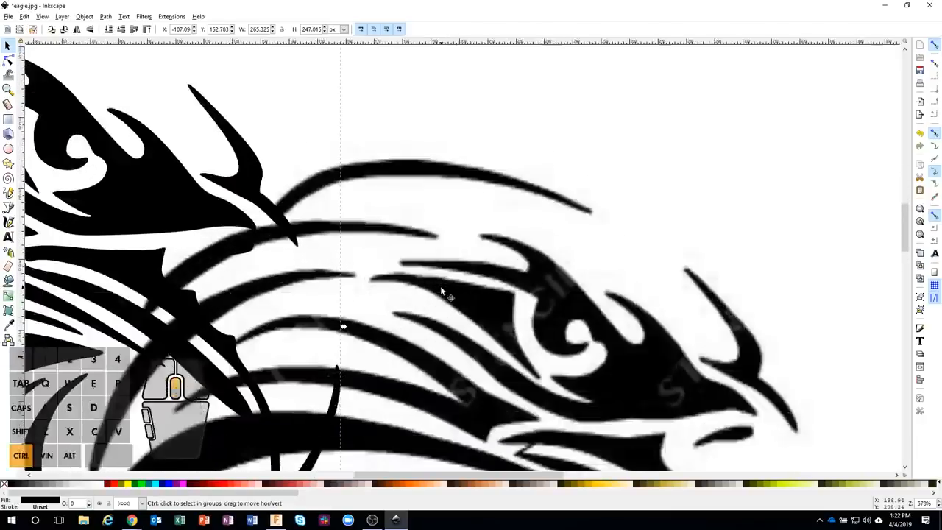
{"action": "scroll", "coordinate": [440, 288], "scroll_direction": "down", "scroll_amount": 4, "text": "ctrl"}
{"action": "middle_click_drag", "start_coordinate": [455, 289], "coordinate": [491, 254]}
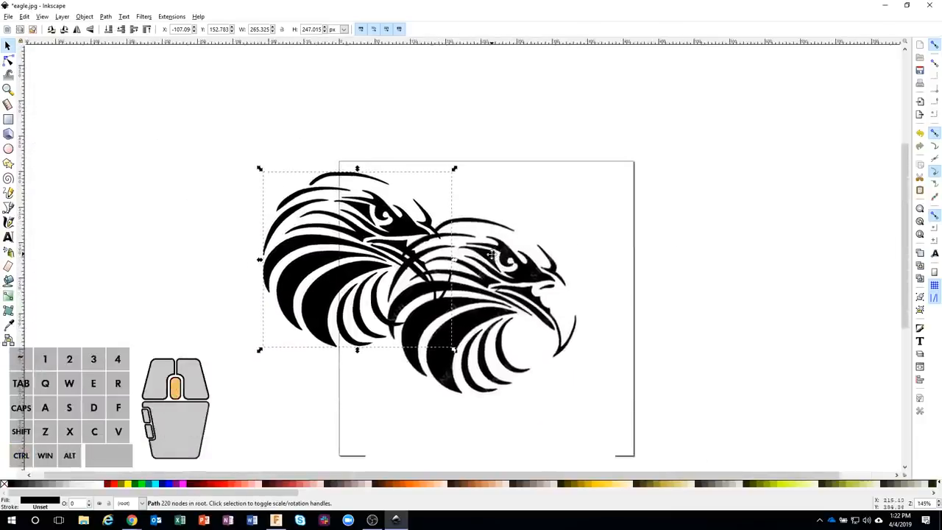
Step: Delete the original eagle bitmap and move the traced path onto the page at about X 85, Y 82 px
{"action": "left_click", "coordinate": [105, 17]}
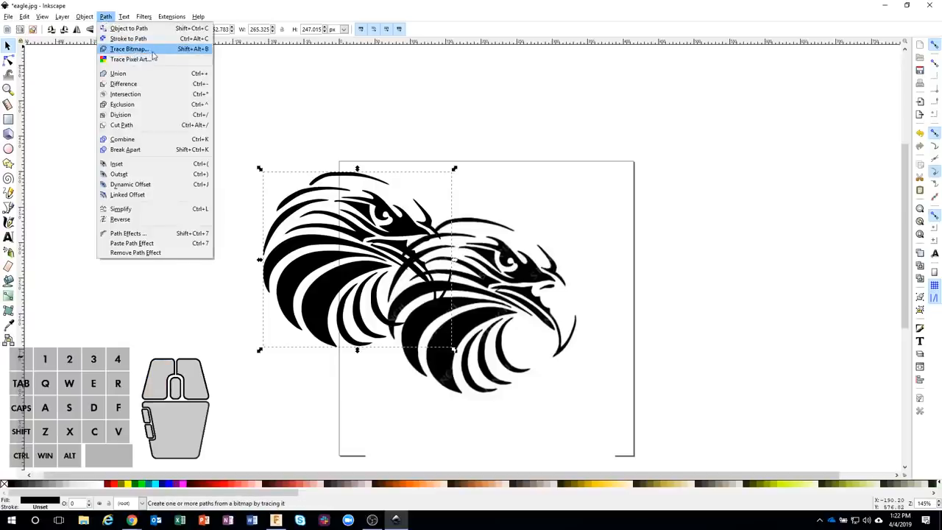
{"action": "left_click", "coordinate": [295, 80]}
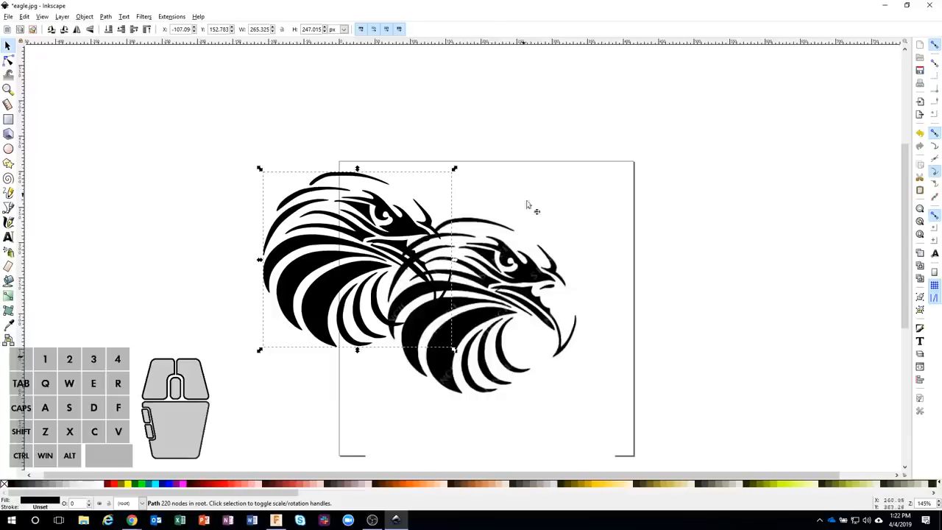
{"action": "left_click", "coordinate": [526, 266]}
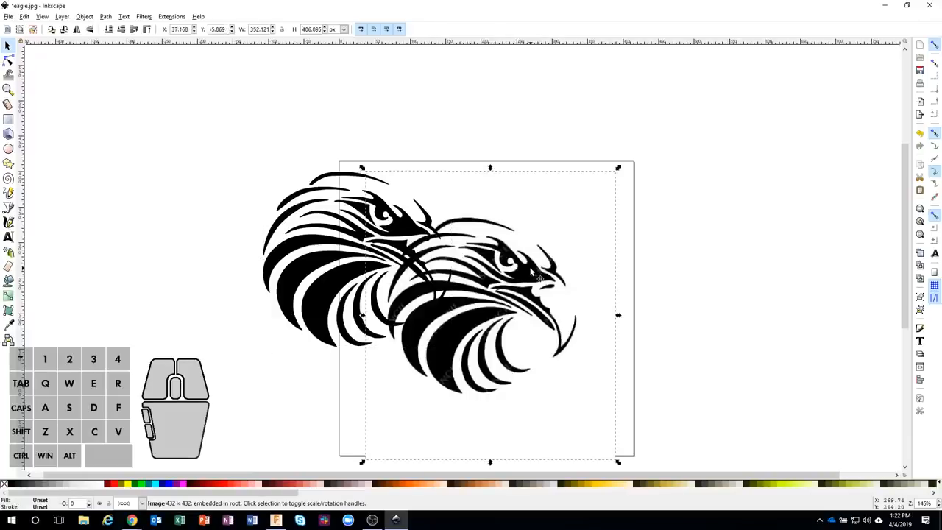
{"action": "key", "text": "Delete"}
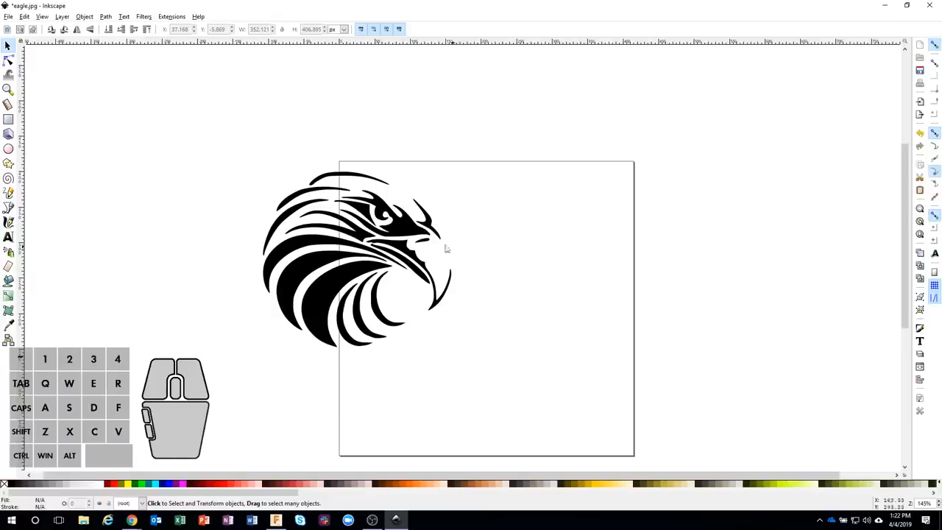
{"action": "left_click", "coordinate": [404, 239]}
{"action": "left_click_drag", "start_coordinate": [404, 239], "coordinate": [536, 286]}
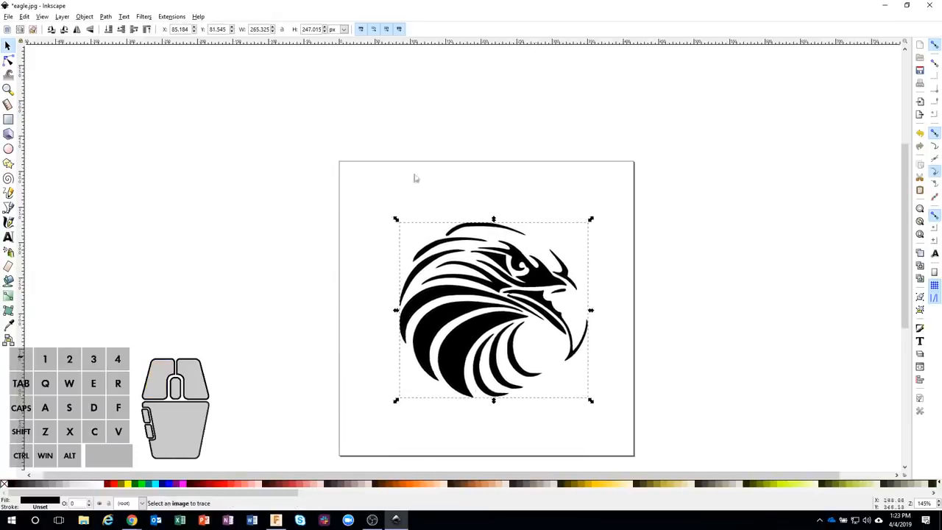
{"action": "left_click", "coordinate": [268, 161]}
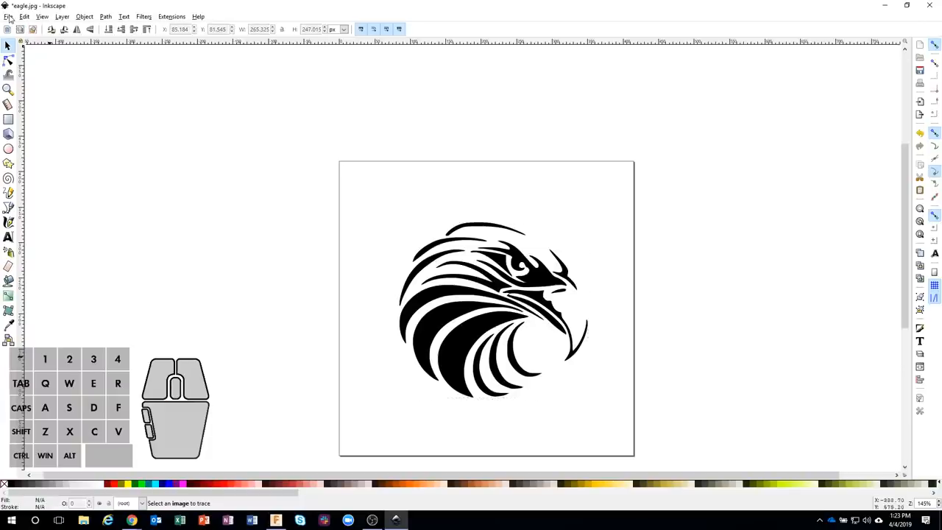
Step: Save the traced drawing in Downloads as eagle in Plain SVG (*.svg) format
{"action": "left_click", "coordinate": [9, 17]}
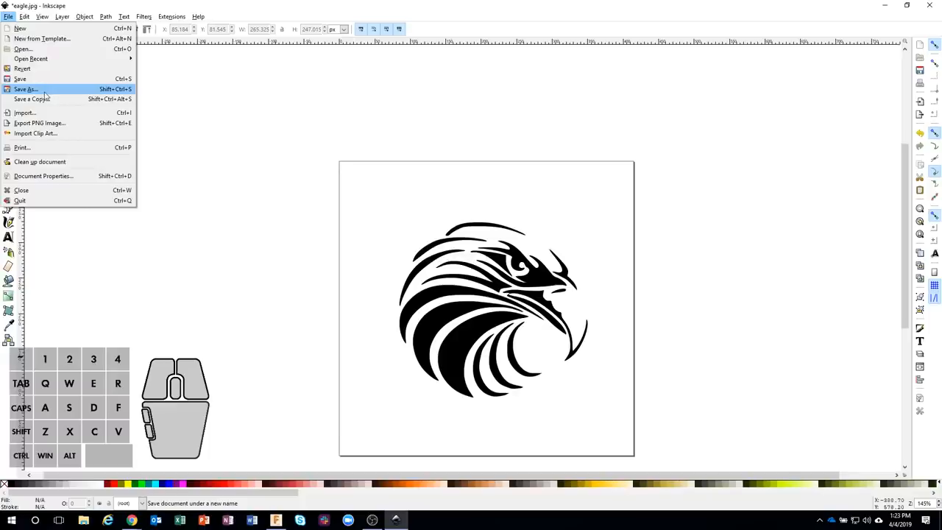
{"action": "left_click", "coordinate": [29, 89]}
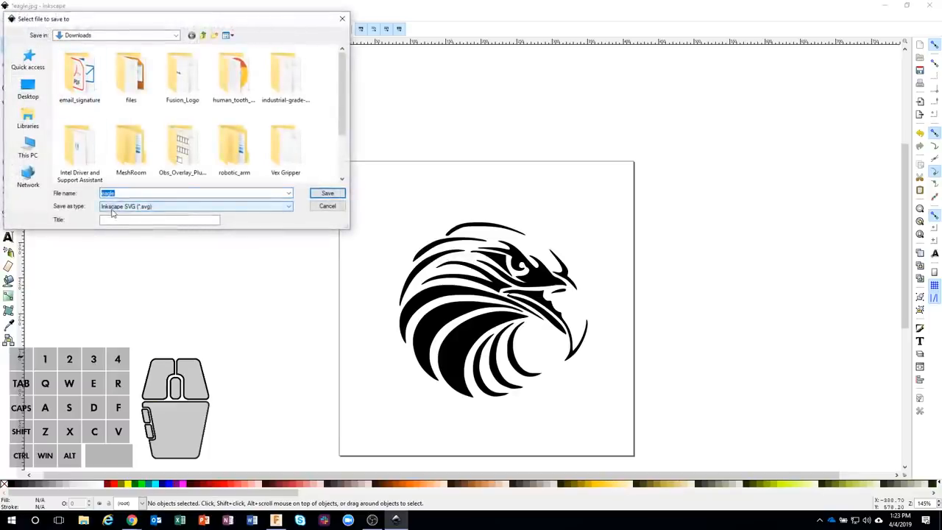
{"action": "left_click", "coordinate": [148, 208]}
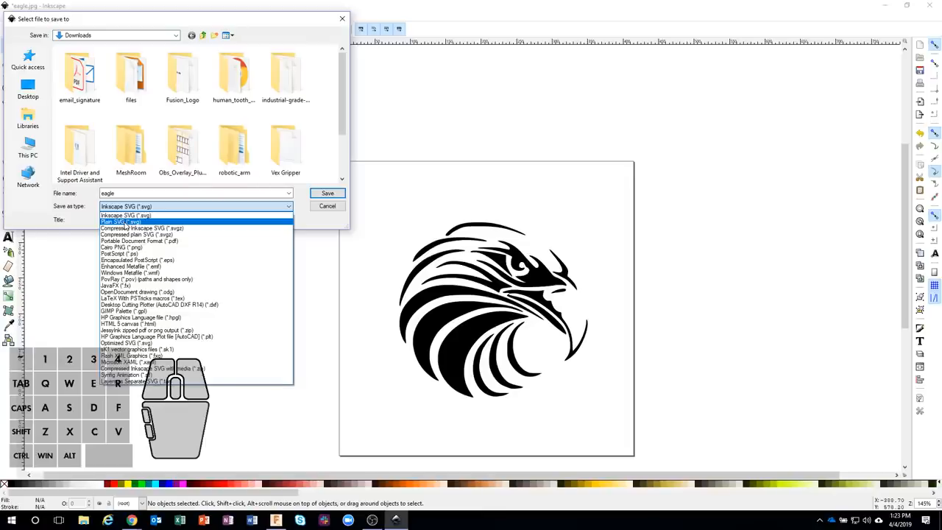
{"action": "left_click", "coordinate": [120, 222]}
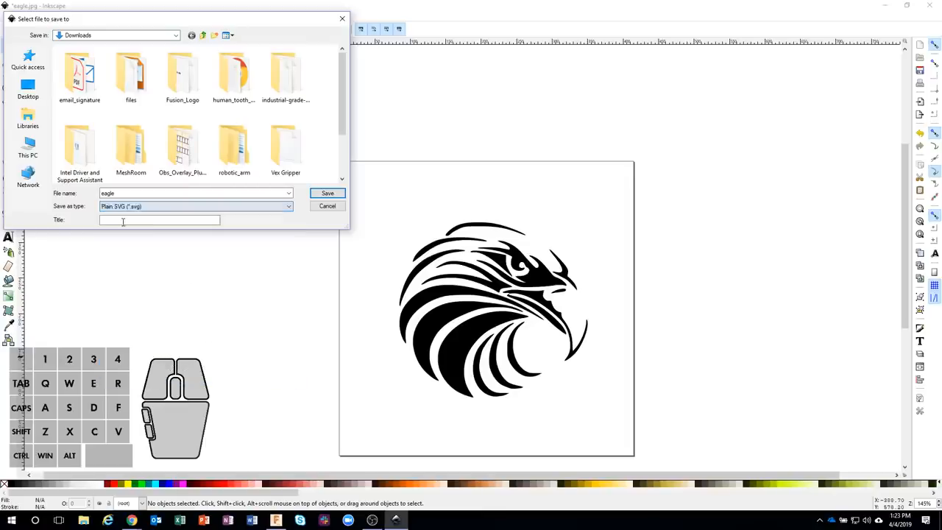
{"action": "left_click_drag", "start_coordinate": [342, 127], "coordinate": [342, 148]}
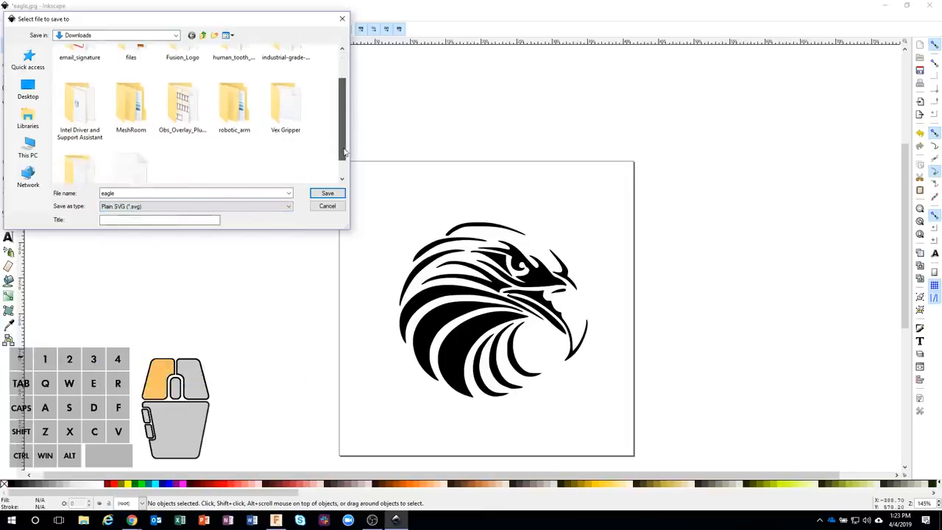
{"action": "left_click", "coordinate": [165, 193]}
{"action": "left_click", "coordinate": [166, 193]}
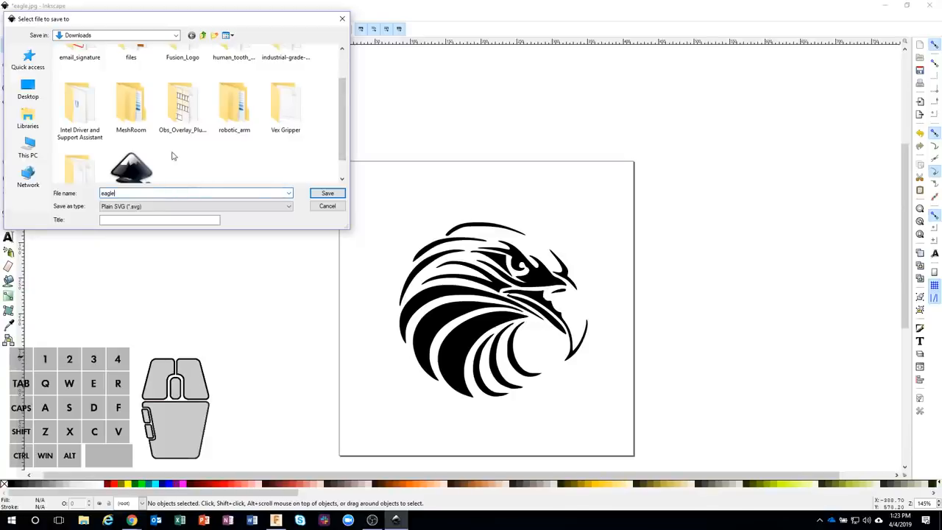
{"action": "scroll", "coordinate": [172, 156], "scroll_direction": "down", "scroll_amount": 1}
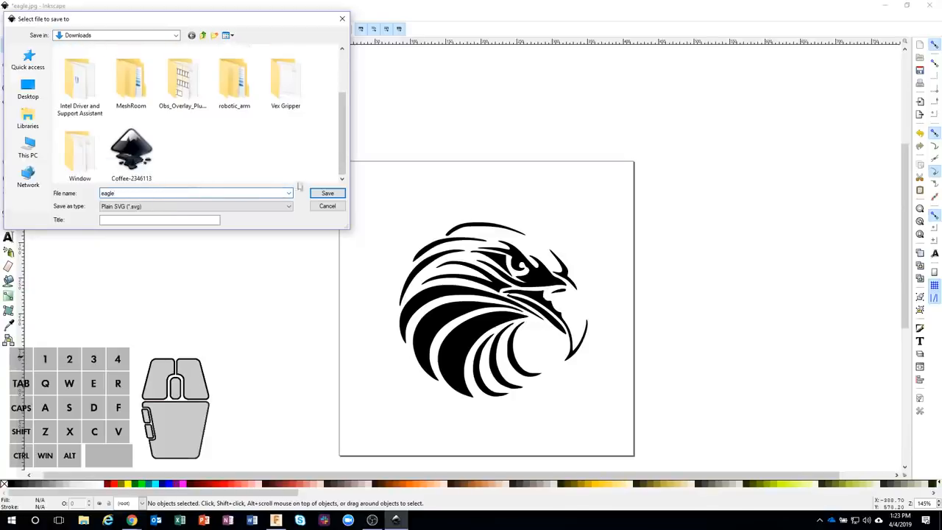
{"action": "left_click", "coordinate": [320, 196]}
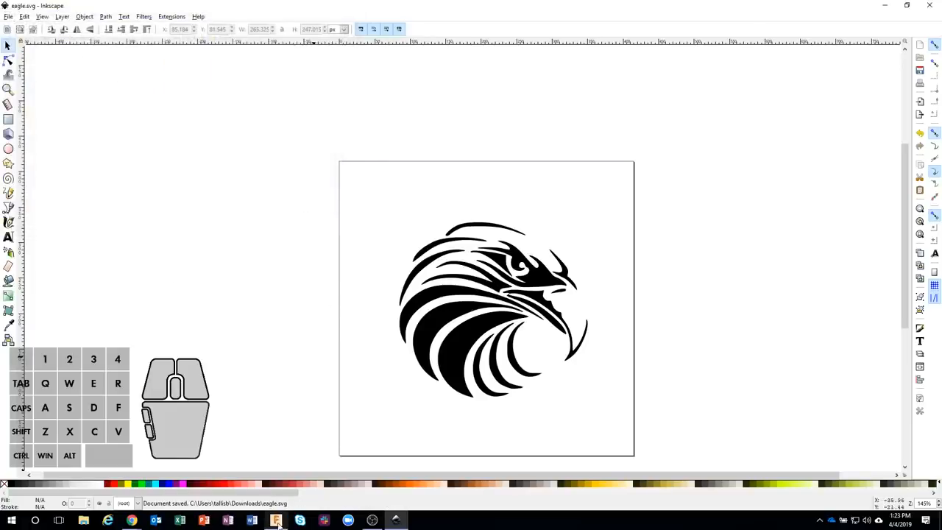
Step: Switch to Fusion 360, start a new design and change its active units to inches
{"action": "left_click", "coordinate": [276, 520]}
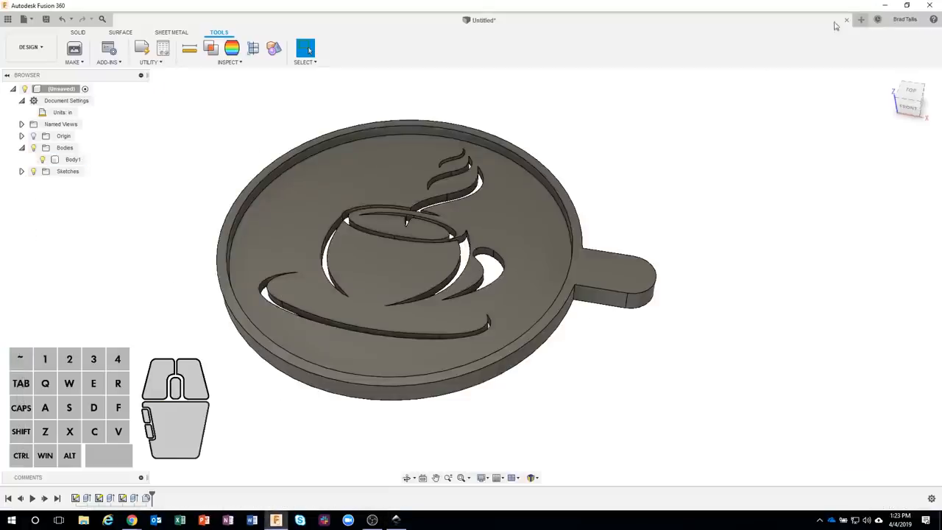
{"action": "left_click", "coordinate": [860, 20]}
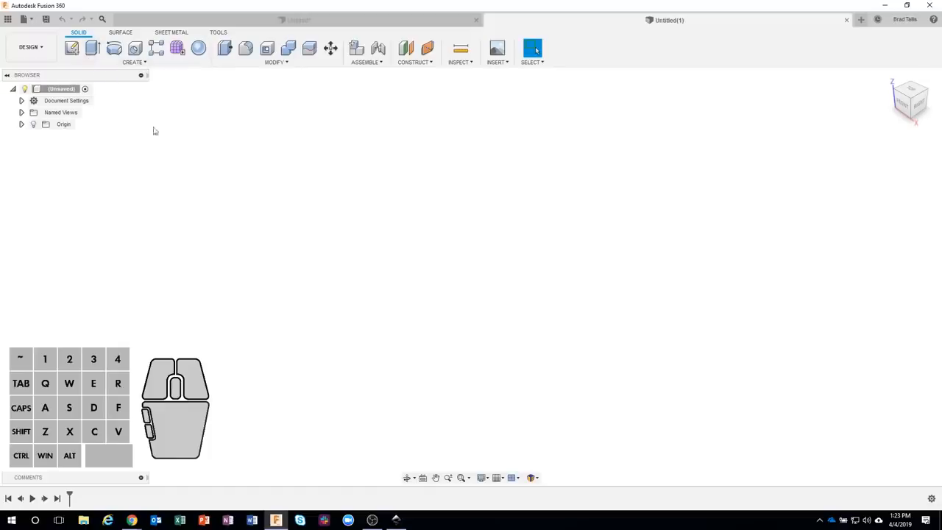
{"action": "left_click", "coordinate": [21, 101]}
{"action": "left_click", "coordinate": [85, 112]}
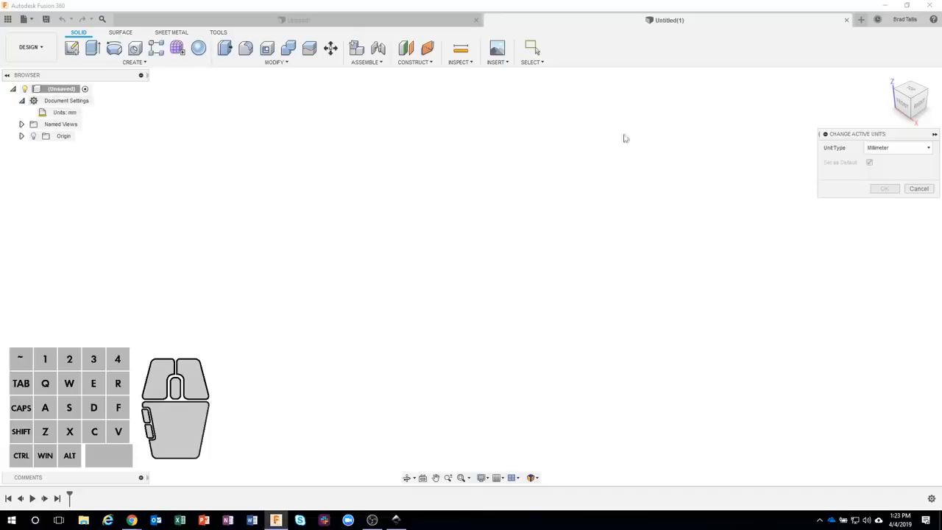
{"action": "left_click", "coordinate": [898, 148]}
{"action": "left_click", "coordinate": [885, 192]}
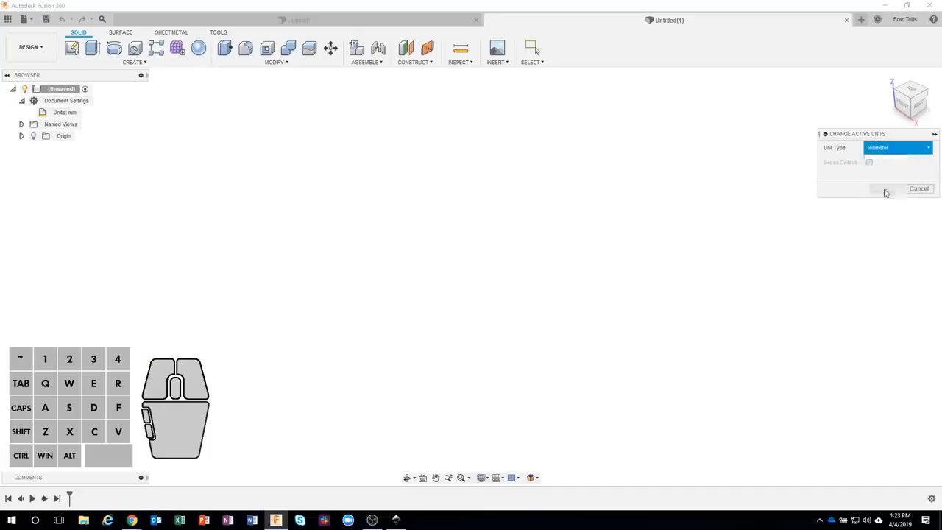
{"action": "left_click", "coordinate": [886, 190]}
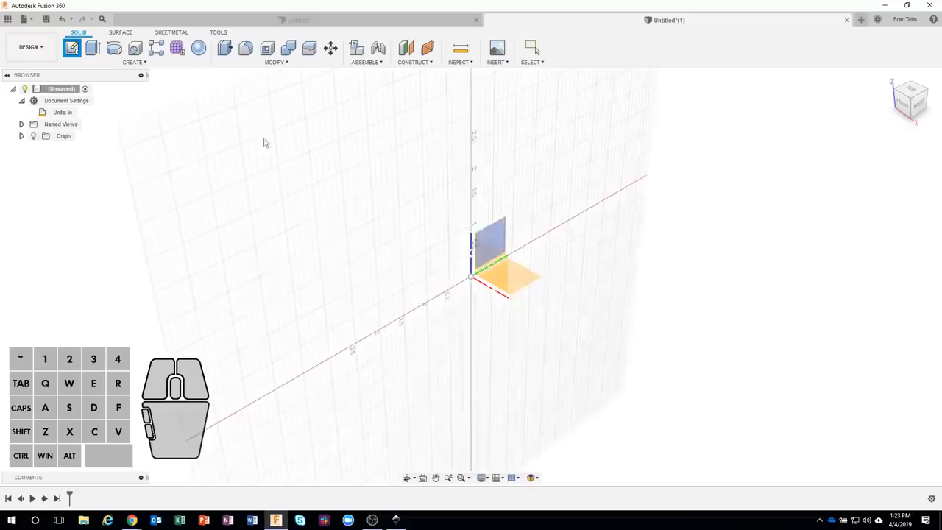
Step: Sketch a 3.7 in diameter circle centred on the origin of the horizontal plane
{"action": "left_click", "coordinate": [520, 269]}
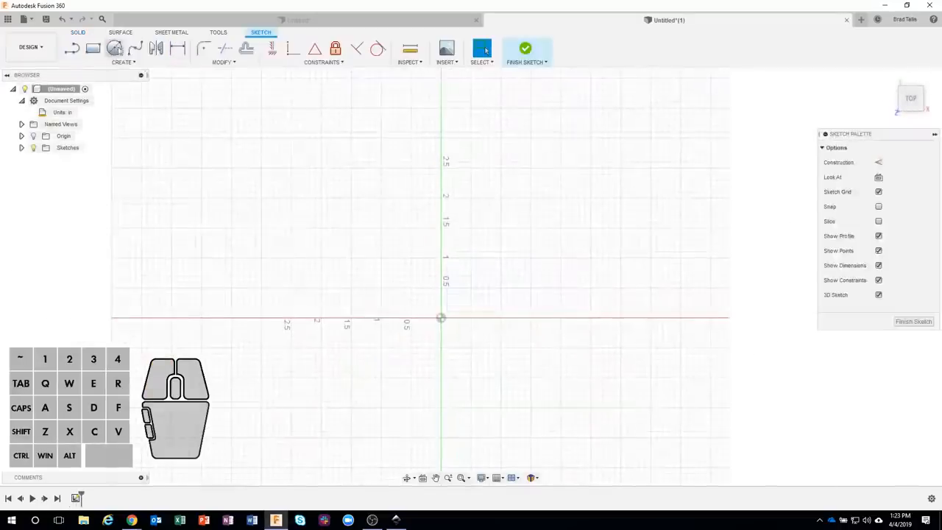
{"action": "left_click", "coordinate": [114, 47]}
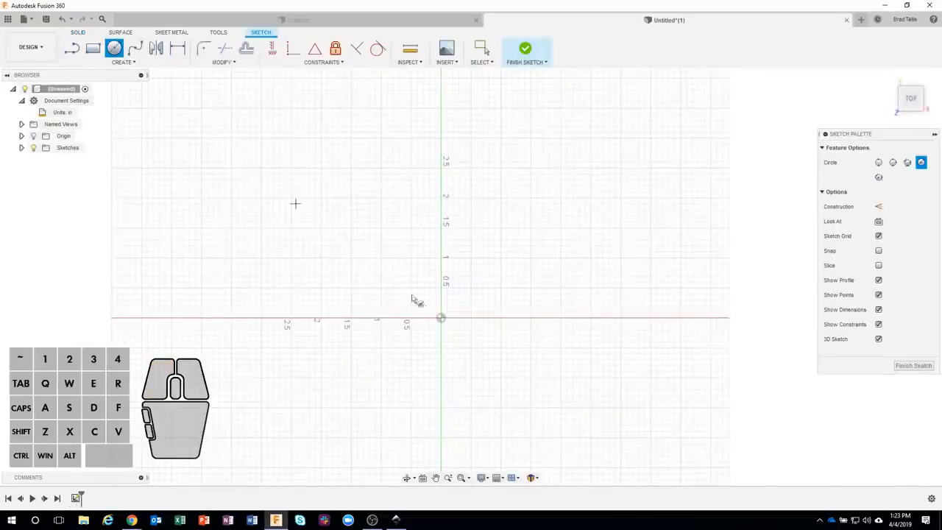
{"action": "left_click", "coordinate": [440, 318]}
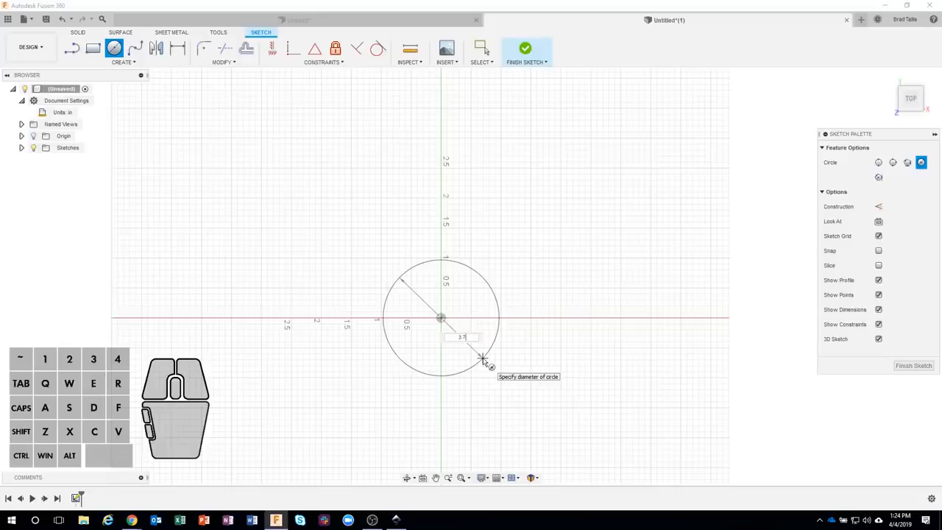
{"action": "type", "text": "3.7"}
{"action": "key", "text": "Return"}
{"action": "key", "text": "Escape"}
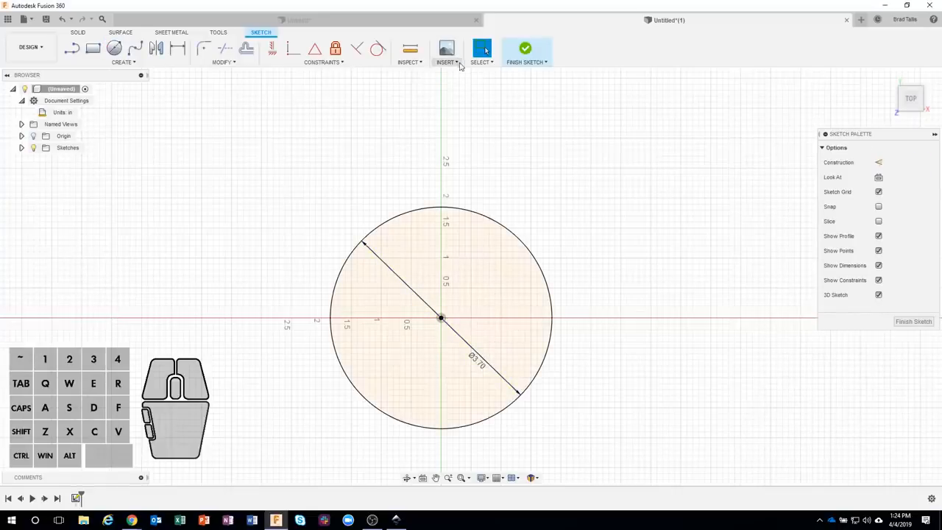
Step: Insert the eagle SVG file from Downloads into the circle sketch
{"action": "left_click", "coordinate": [458, 64]}
{"action": "left_click", "coordinate": [471, 122]}
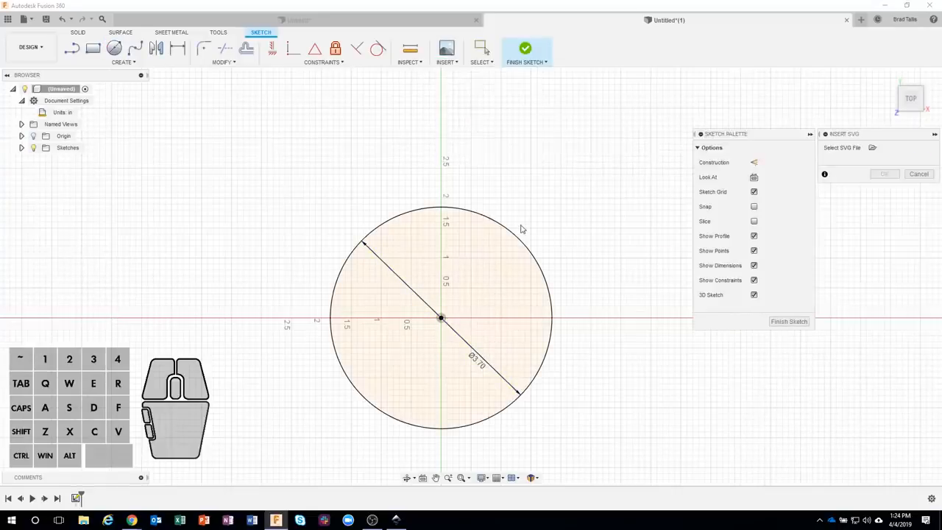
{"action": "left_click", "coordinate": [871, 147]}
{"action": "left_click", "coordinate": [331, 155]}
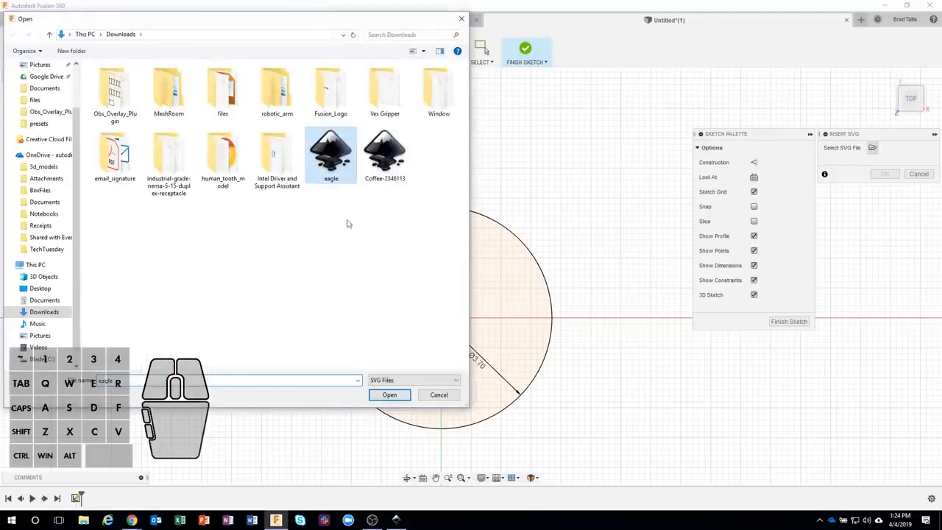
{"action": "left_click", "coordinate": [390, 394]}
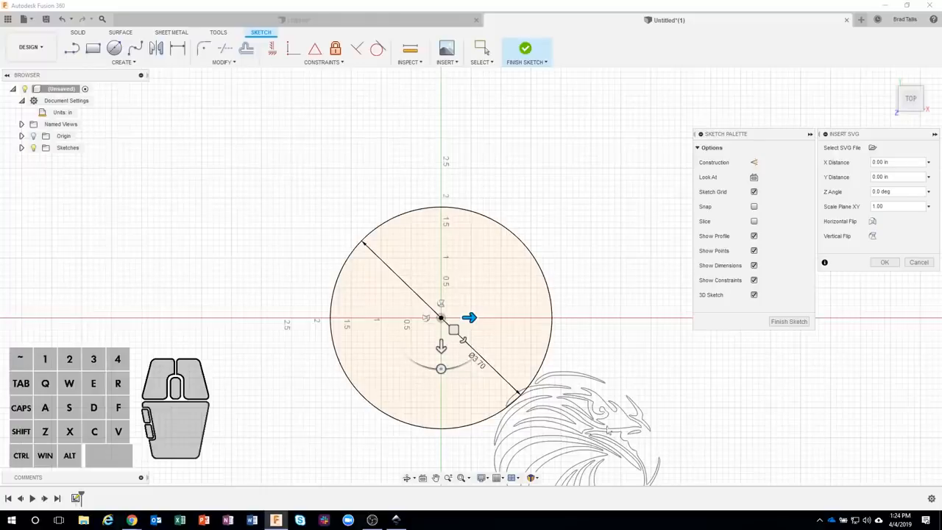
Step: Move the inserted eagle artwork to the middle of the circle, accept the placement and select the profile surrounding it
{"action": "left_click_drag", "start_coordinate": [453, 328], "coordinate": [315, 194]}
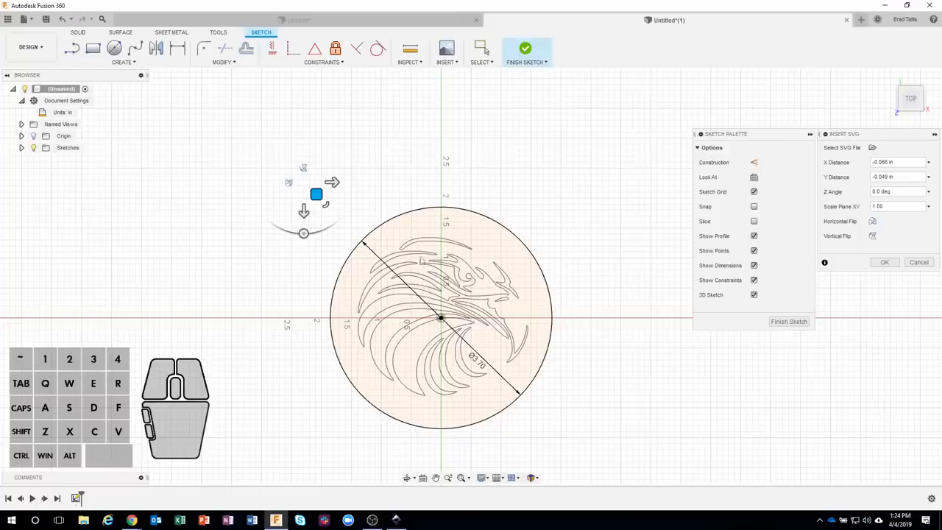
{"action": "left_click", "coordinate": [884, 261]}
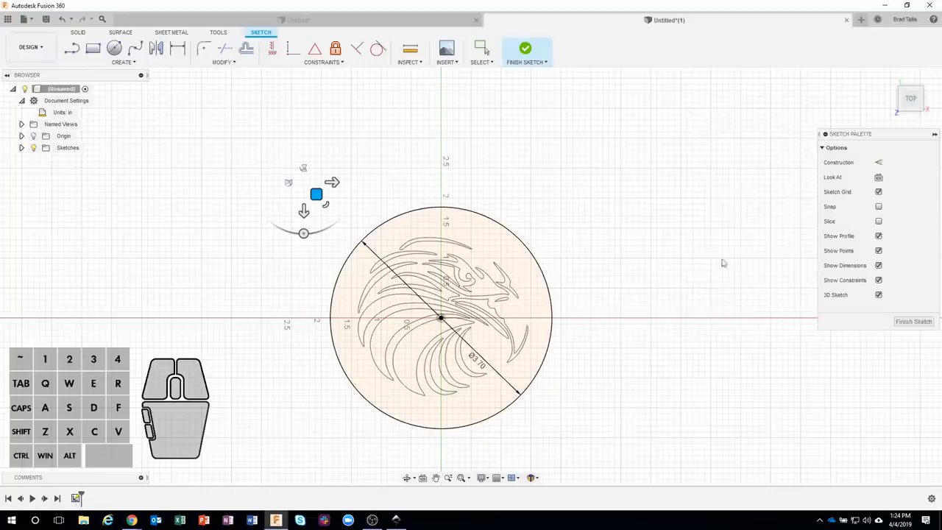
{"action": "left_click", "coordinate": [506, 237]}
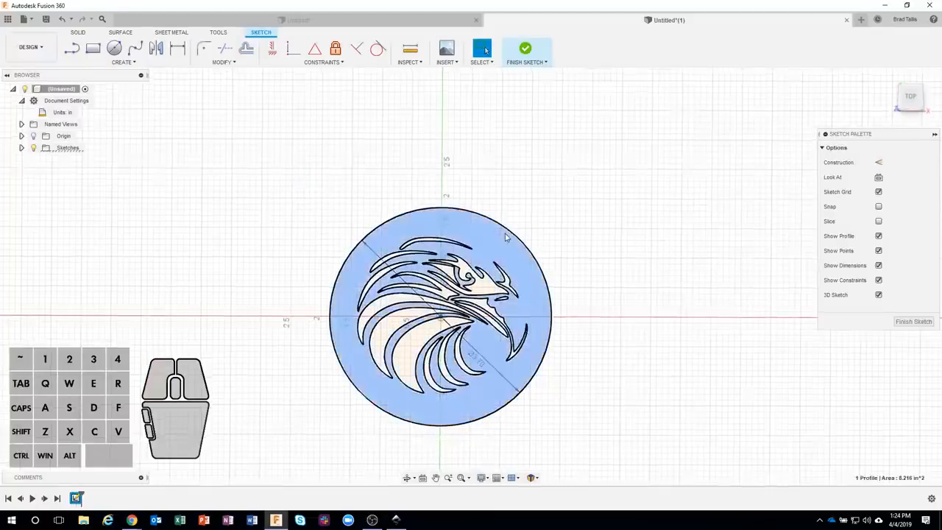
{"action": "mouse_move", "coordinate": [508, 236]}
{"action": "middle_mouse_down", "text": "shift"}
{"action": "mouse_move", "coordinate": [532, 267]}
{"action": "mouse_move", "coordinate": [585, 186]}
{"action": "middle_mouse_up", "text": "shift"}
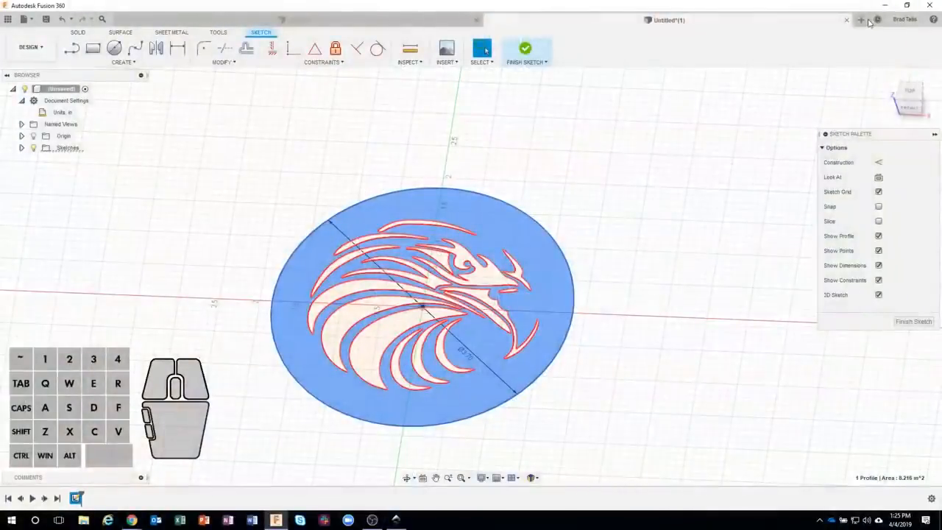
Step: Start another new design, switch to Chrome and compare the leaf border clipart images already open there
{"action": "left_click", "coordinate": [863, 20]}
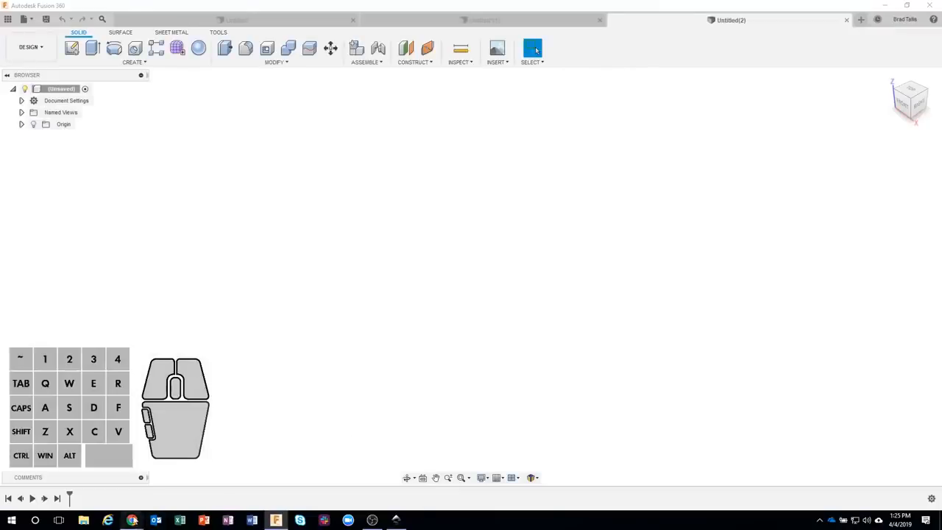
{"action": "mouse_move", "coordinate": [131, 520]}
{"action": "left_click", "coordinate": [91, 482]}
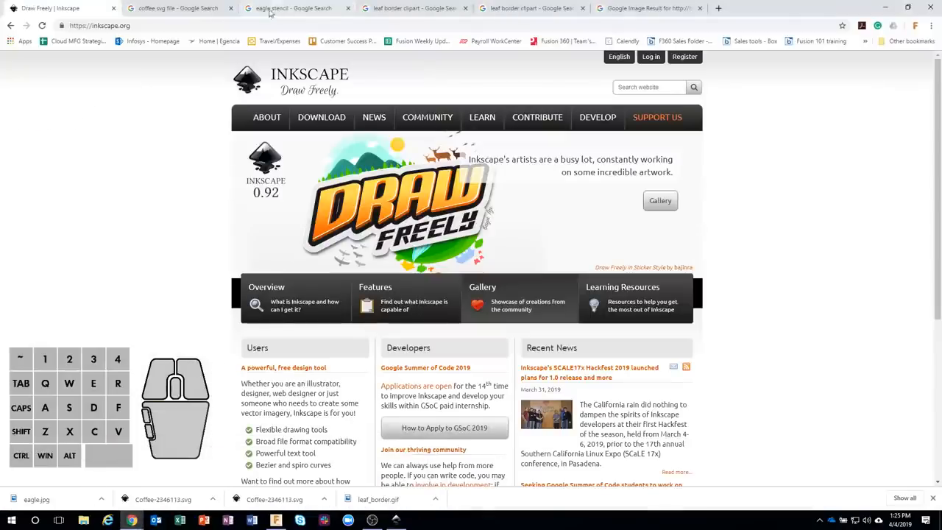
{"action": "left_click", "coordinate": [410, 8]}
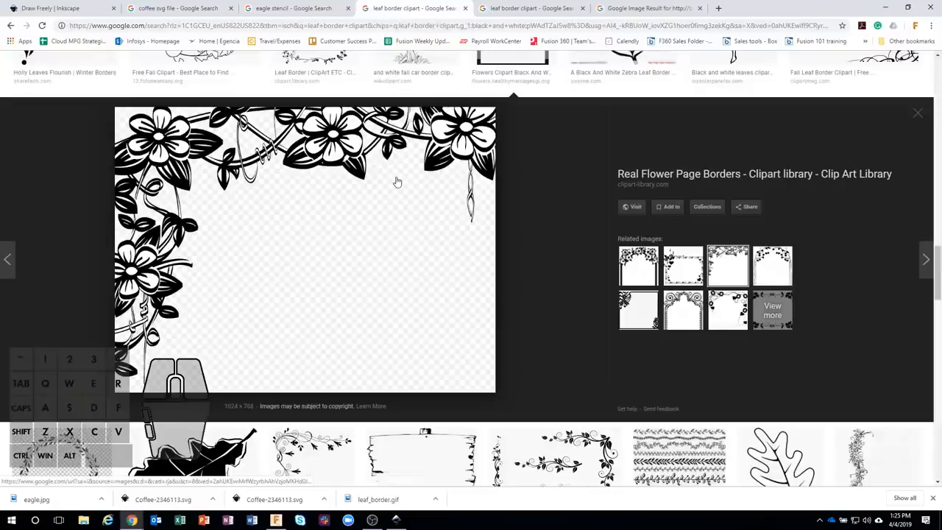
{"action": "left_click", "coordinate": [530, 8]}
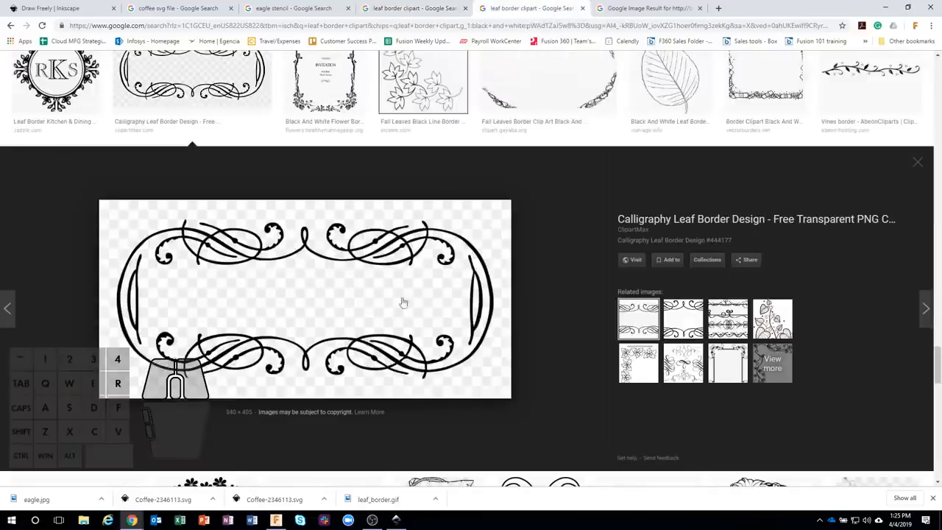
{"action": "left_click", "coordinate": [647, 8]}
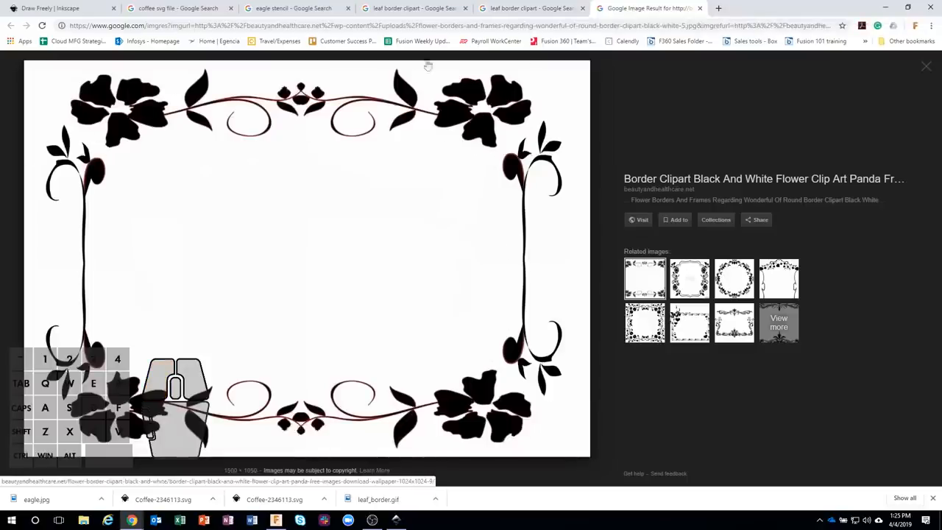
Step: Save the Real Flower Page Borders clipart image in Downloads as a GIF named leaf_border
{"action": "left_click", "coordinate": [381, 9]}
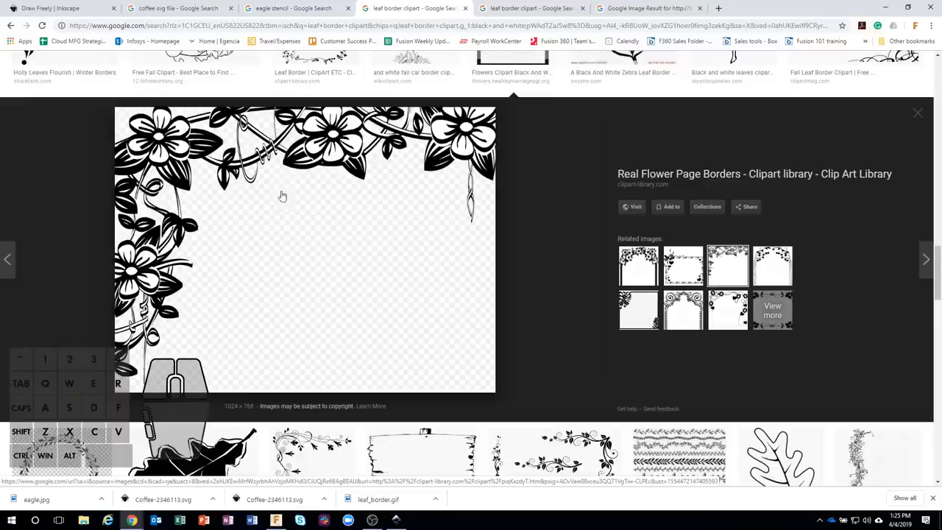
{"action": "right_click", "coordinate": [295, 162]}
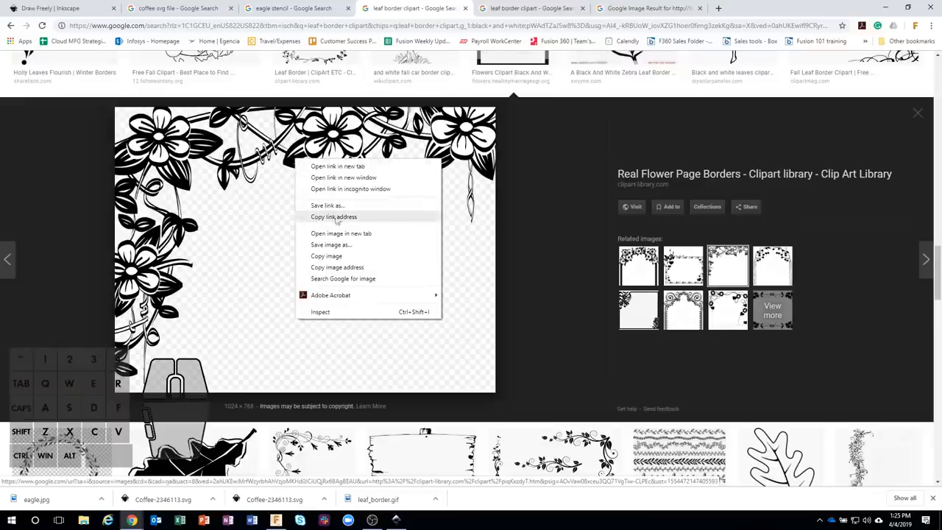
{"action": "left_click", "coordinate": [357, 248]}
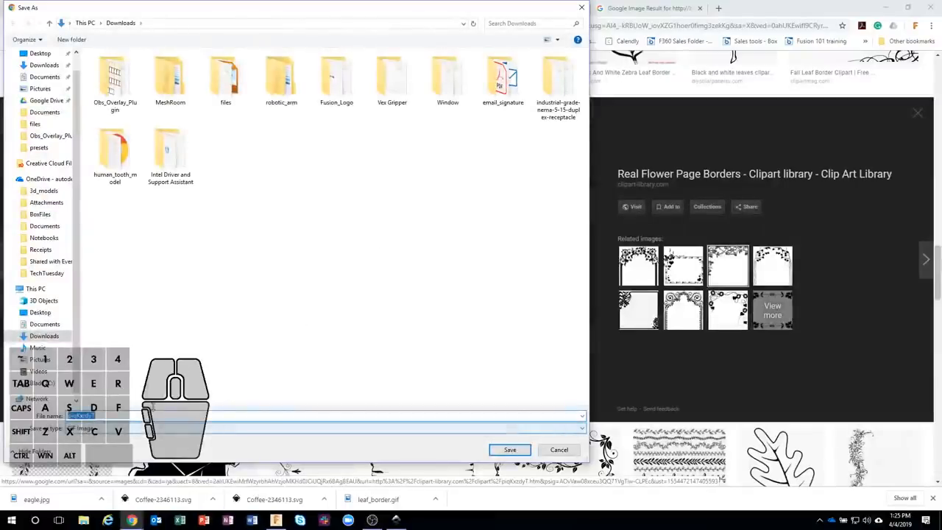
{"action": "type", "text": "le"}
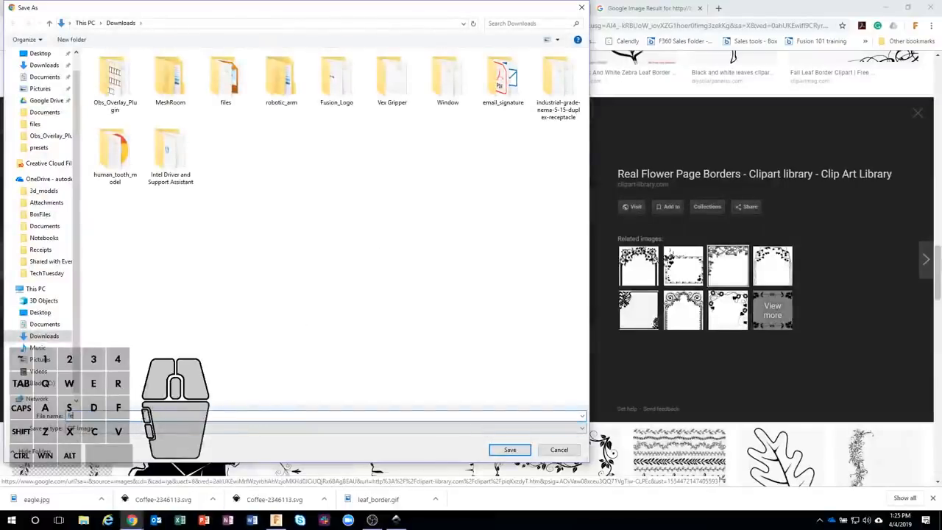
{"action": "type", "text": "af_b"}
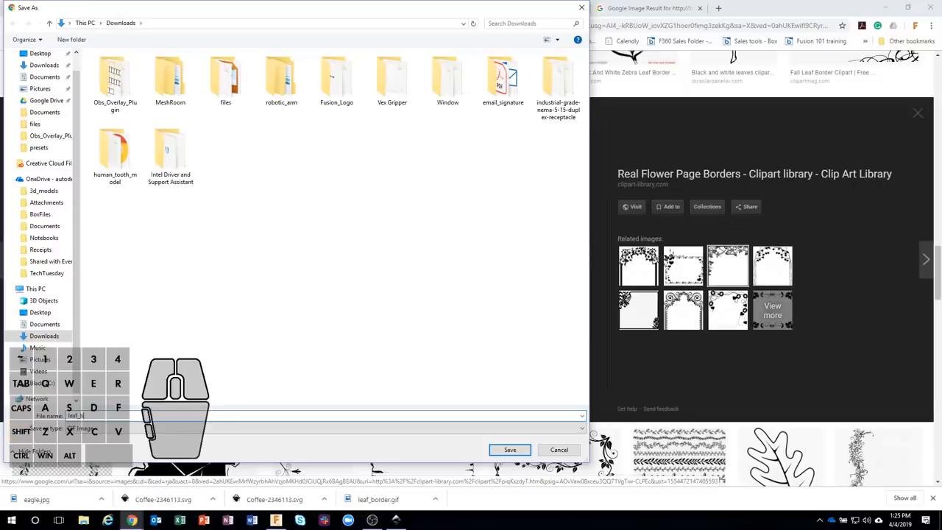
{"action": "type", "text": "order"}
{"action": "key", "text": "Return"}
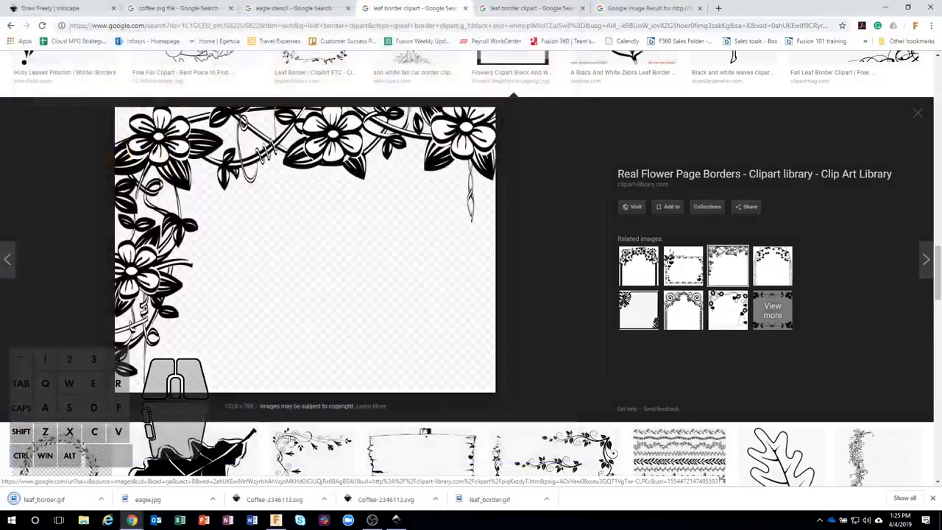
Step: Switch to Inkscape and close the eagle.svg drawing
{"action": "left_click", "coordinate": [395, 519]}
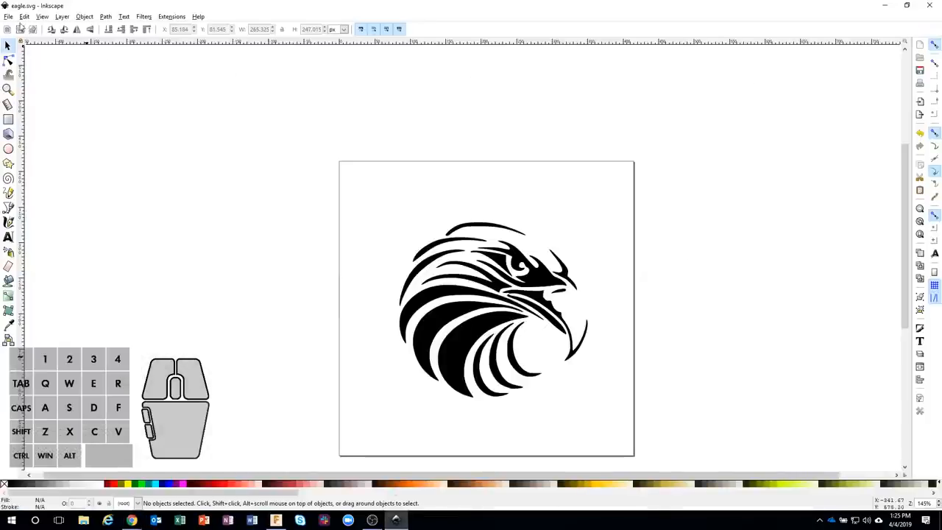
{"action": "left_click", "coordinate": [8, 17]}
{"action": "left_click", "coordinate": [34, 190]}
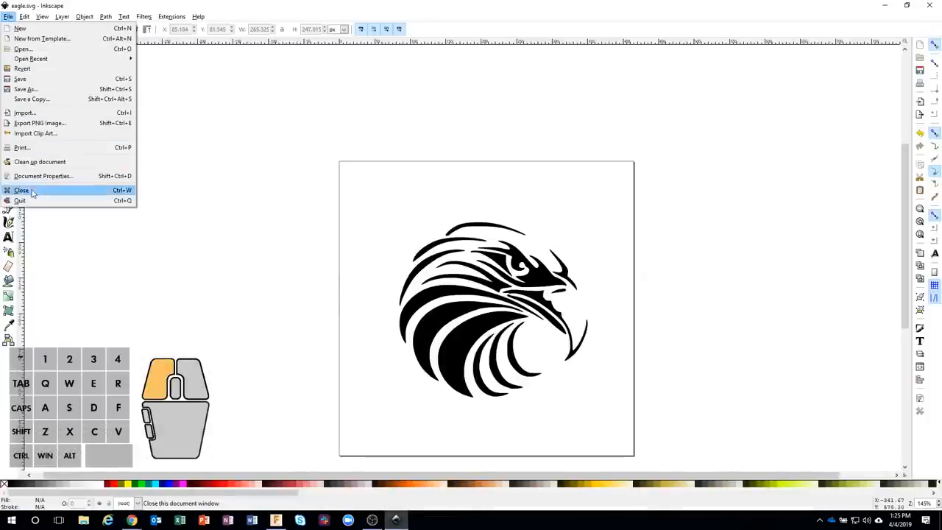
{"action": "left_click", "coordinate": [399, 297]}
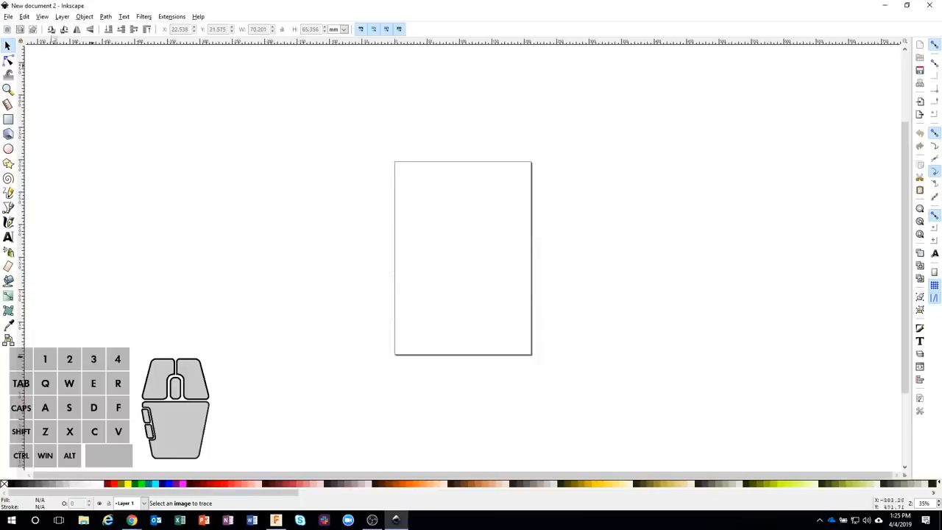
Step: Open the leaf_border image from Downloads in Inkscape
{"action": "left_click", "coordinate": [8, 17]}
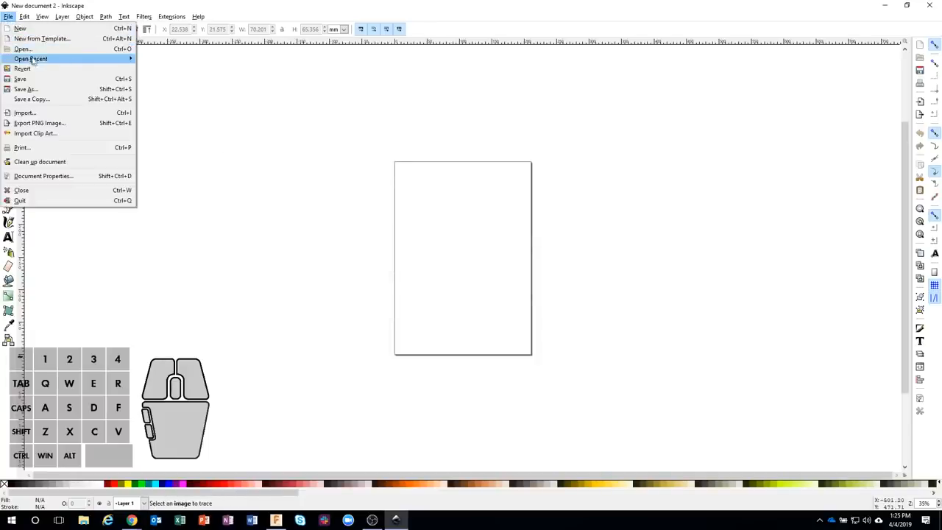
{"action": "left_click", "coordinate": [29, 50]}
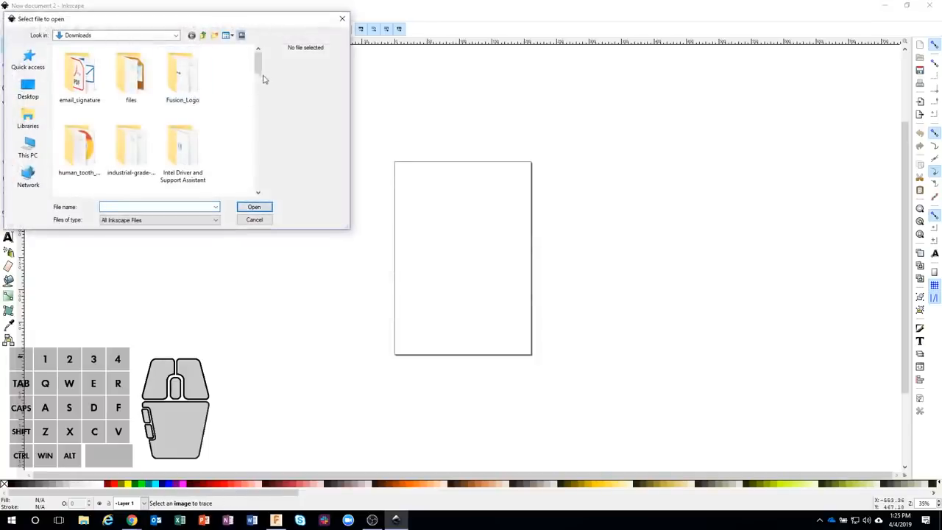
{"action": "left_click_drag", "start_coordinate": [259, 75], "coordinate": [261, 178]}
{"action": "left_click", "coordinate": [138, 131]}
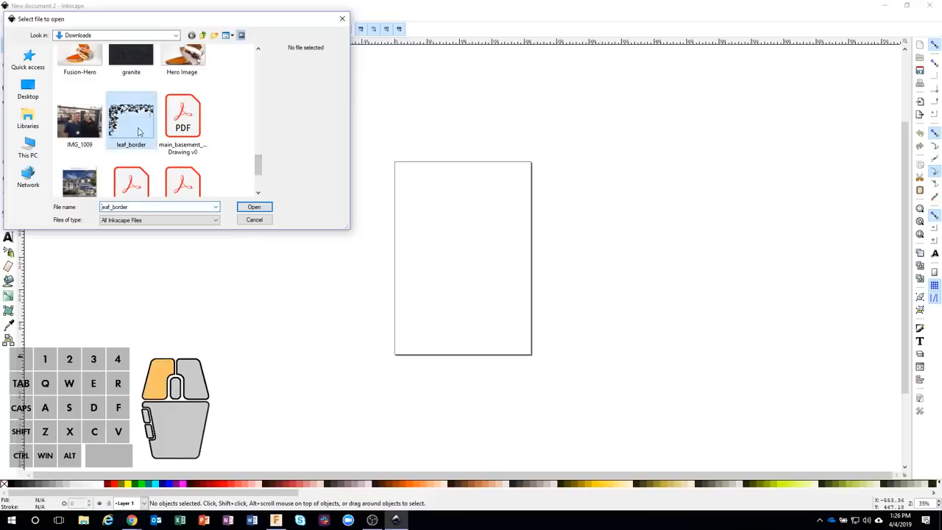
{"action": "left_click", "coordinate": [253, 206]}
{"action": "left_click", "coordinate": [524, 325]}
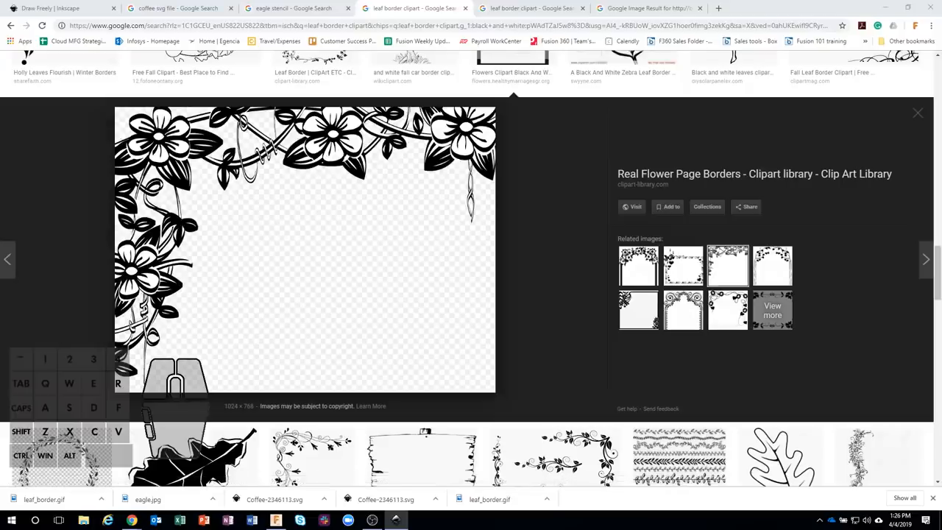
{"action": "left_click", "coordinate": [396, 519]}
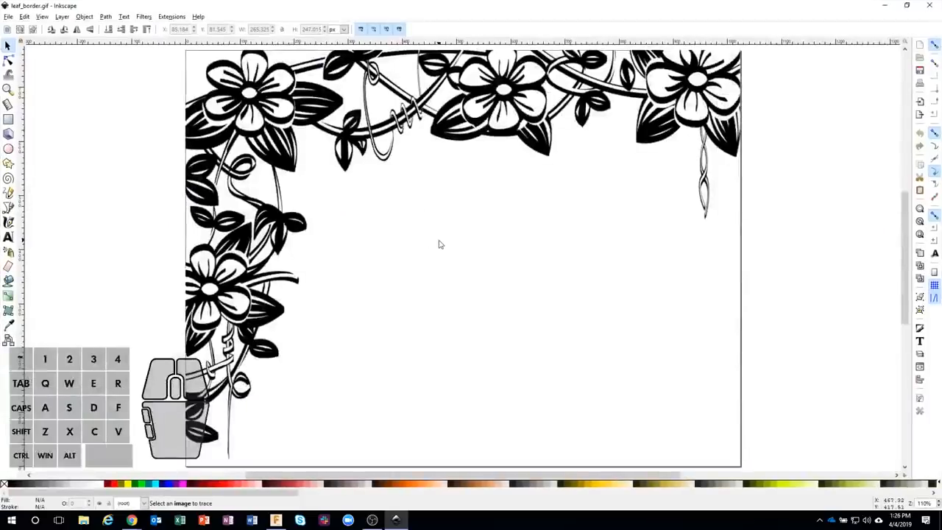
Step: Select the embedded flower border image on the page and open Trace Bitmap for it
{"action": "key", "text": "ctrl"}
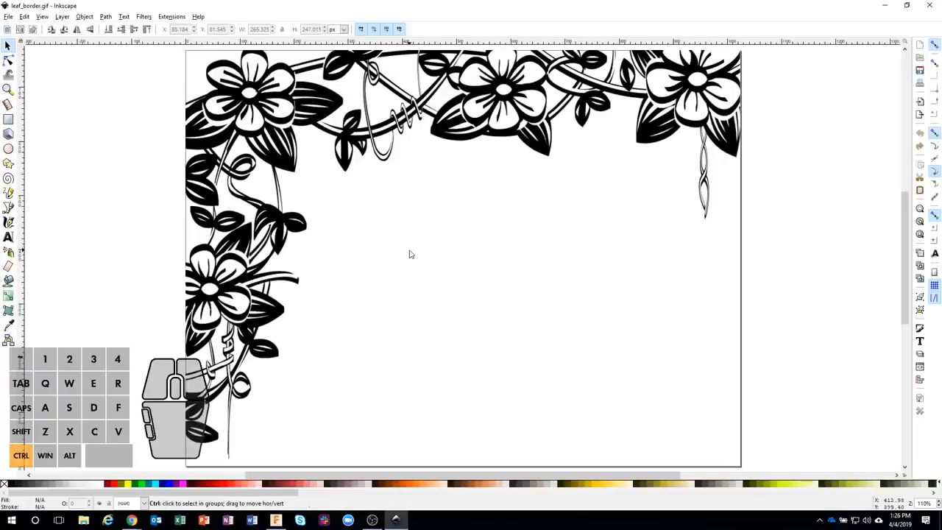
{"action": "middle_click_drag", "start_coordinate": [420, 242], "coordinate": [444, 243]}
{"action": "scroll", "coordinate": [439, 250], "scroll_direction": "up", "scroll_amount": 2}
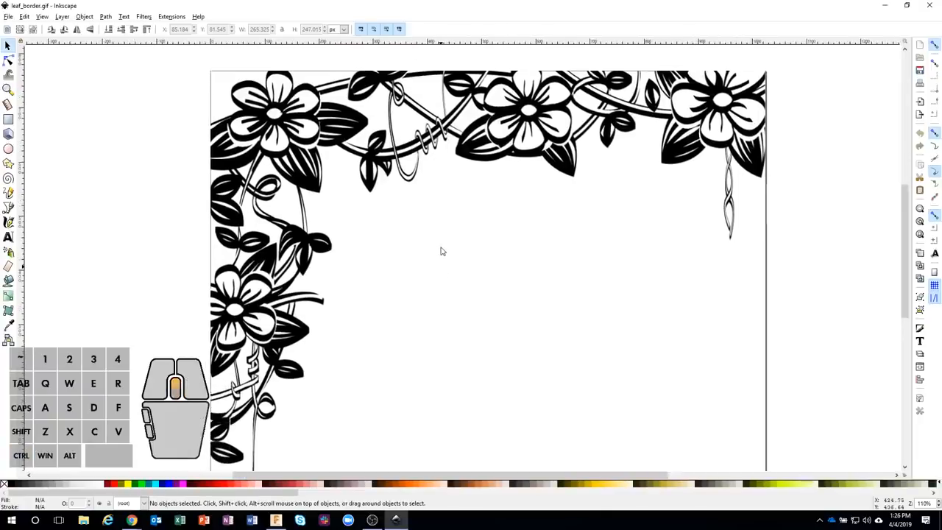
{"action": "scroll", "coordinate": [442, 251], "scroll_direction": "down", "scroll_amount": 1}
{"action": "scroll", "coordinate": [441, 251], "scroll_direction": "left", "scroll_amount": 1, "text": "shift"}
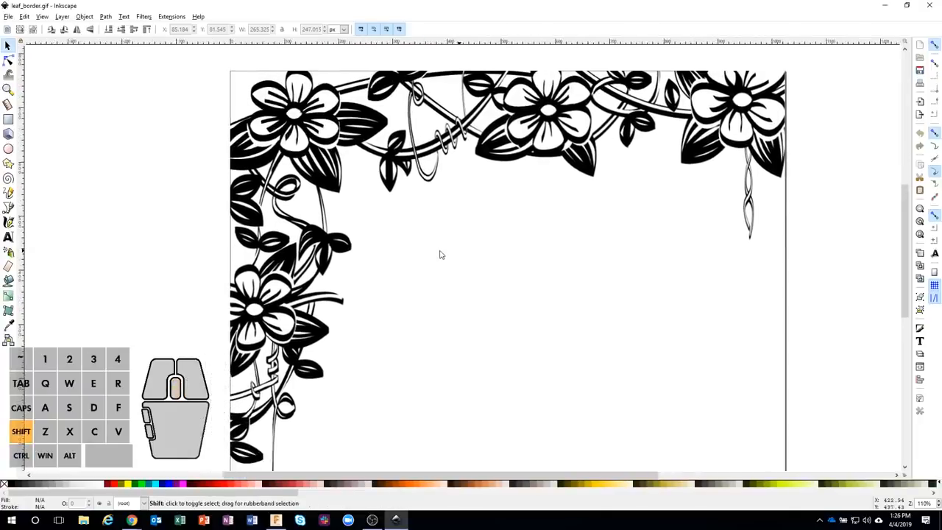
{"action": "scroll", "coordinate": [440, 254], "scroll_direction": "up", "scroll_amount": 2, "text": "ctrl"}
{"action": "scroll", "coordinate": [439, 254], "scroll_direction": "down", "scroll_amount": 4, "text": "ctrl"}
{"action": "middle_click_drag", "start_coordinate": [459, 259], "coordinate": [263, 277]}
{"action": "scroll", "coordinate": [263, 277], "scroll_direction": "up", "scroll_amount": 1, "text": "ctrl"}
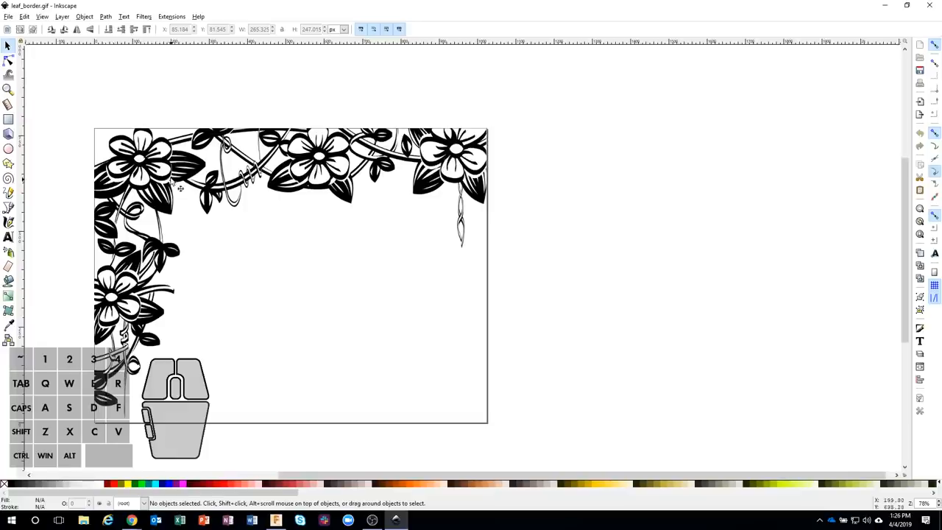
{"action": "left_click", "coordinate": [175, 176]}
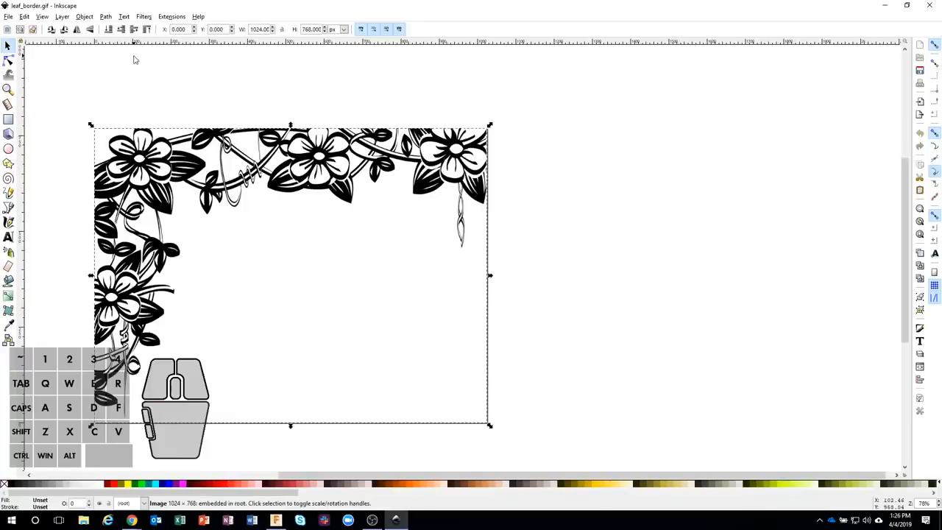
{"action": "left_click", "coordinate": [106, 17]}
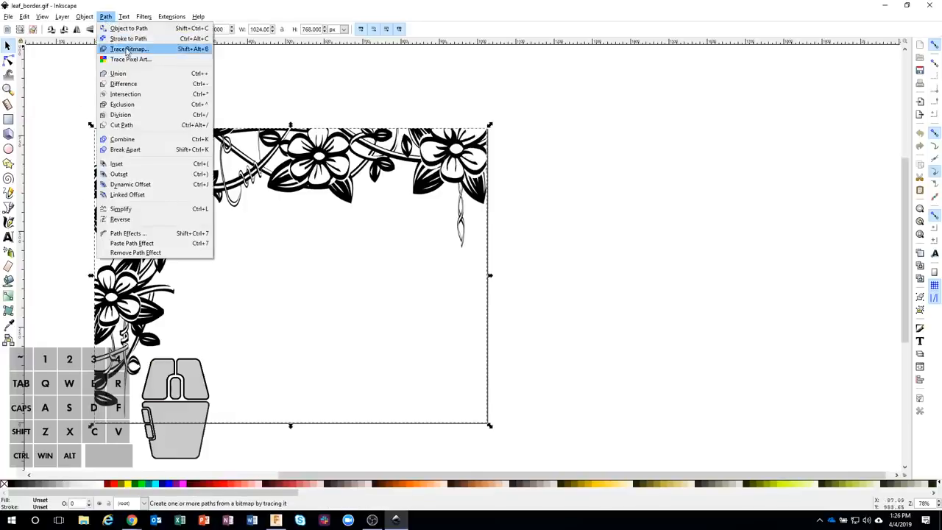
{"action": "left_click", "coordinate": [147, 46]}
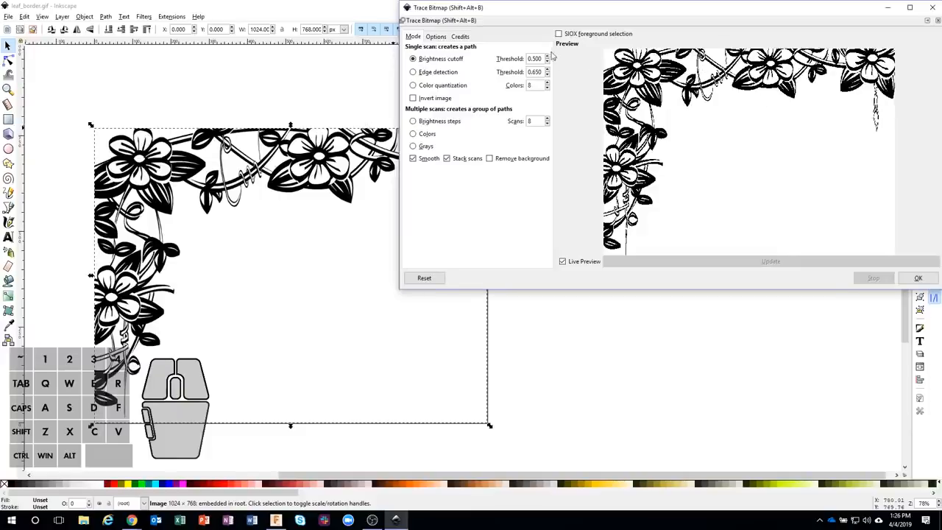
Step: Try brightness cutoff thresholds of 0.940 and 0.210 in the trace's live preview
{"action": "left_click", "coordinate": [548, 56]}
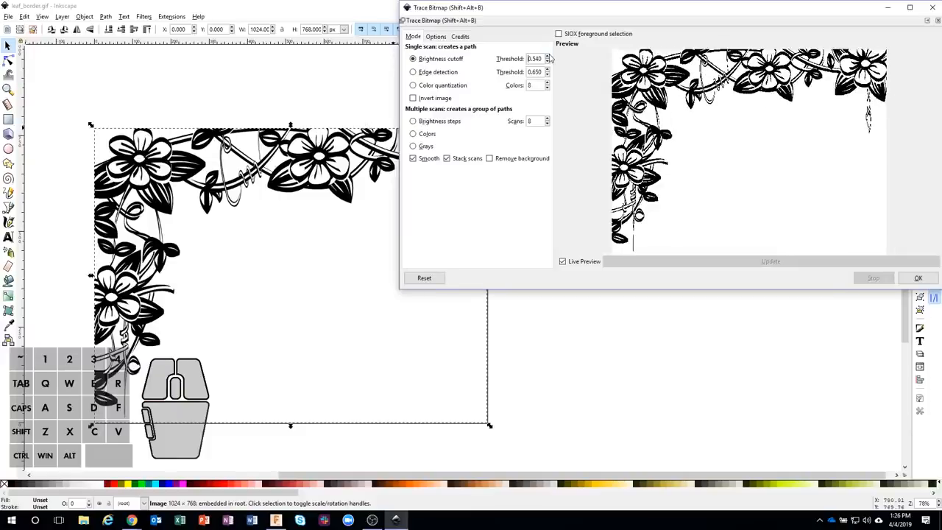
{"action": "left_click", "coordinate": [547, 56]}
{"action": "left_click", "coordinate": [548, 56]}
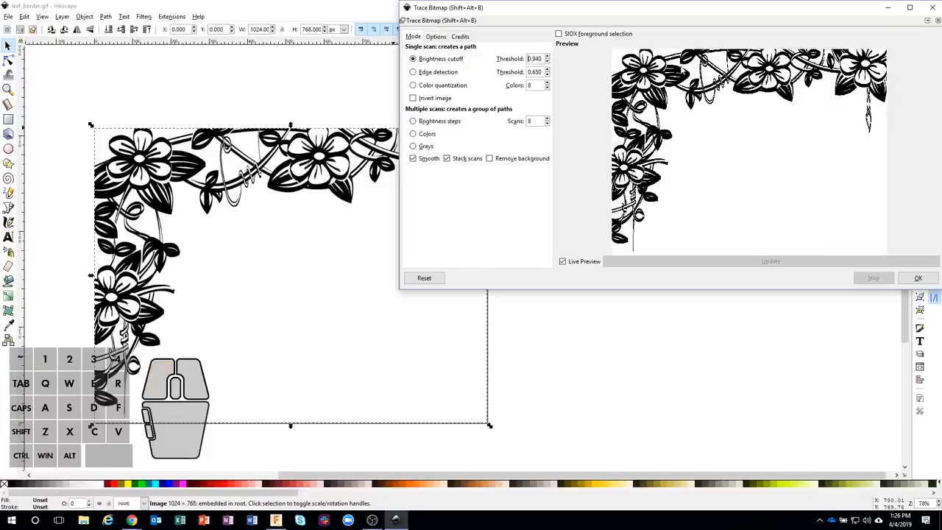
{"action": "left_click", "coordinate": [547, 62]}
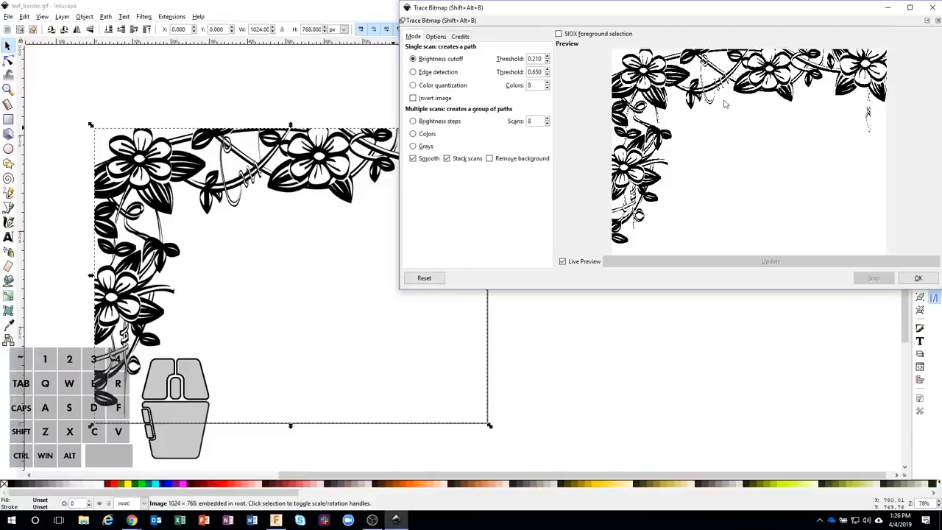
Step: Set the brightness cutoff threshold to 0.600, trace the flower border image and close the Trace Bitmap dialog
{"action": "left_click", "coordinate": [548, 57]}
{"action": "left_click", "coordinate": [548, 58]}
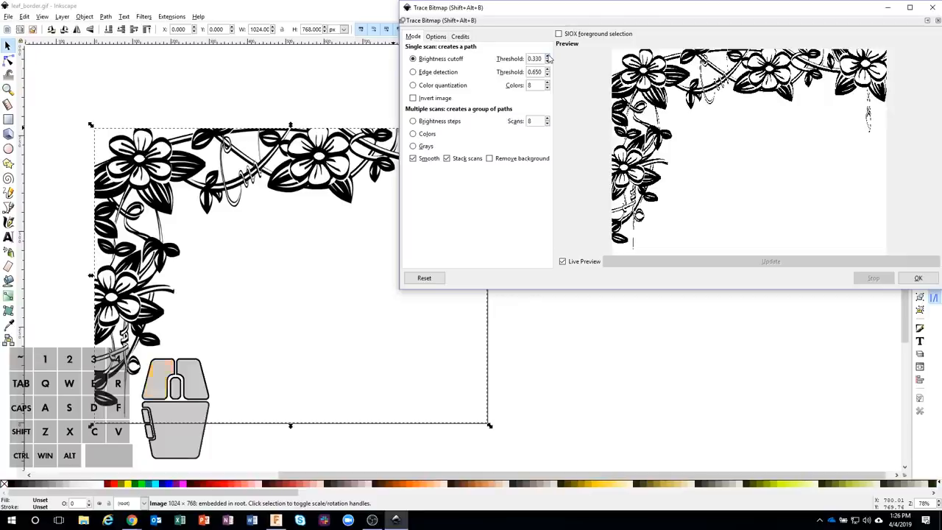
{"action": "left_click", "coordinate": [548, 58]}
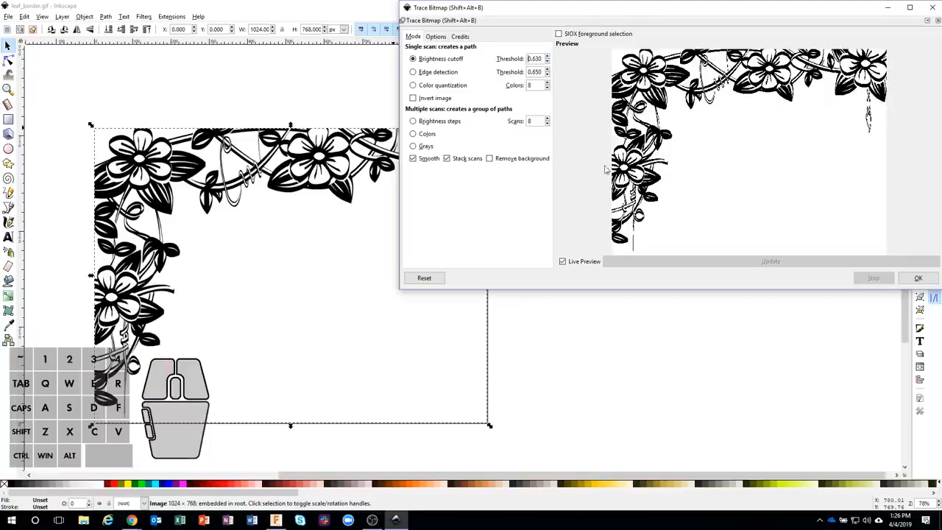
{"action": "left_click", "coordinate": [547, 63]}
{"action": "left_click", "coordinate": [548, 63]}
{"action": "left_click", "coordinate": [916, 277]}
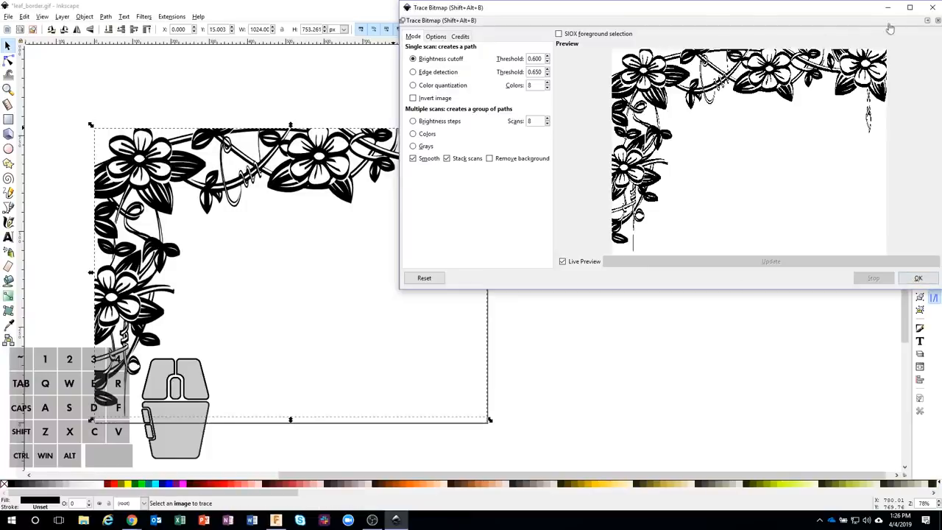
{"action": "left_click", "coordinate": [932, 7]}
Step: Move the traced path off the original image to about X 353.5, Y 131.6 px and compare the two up close
{"action": "left_click", "coordinate": [304, 163]}
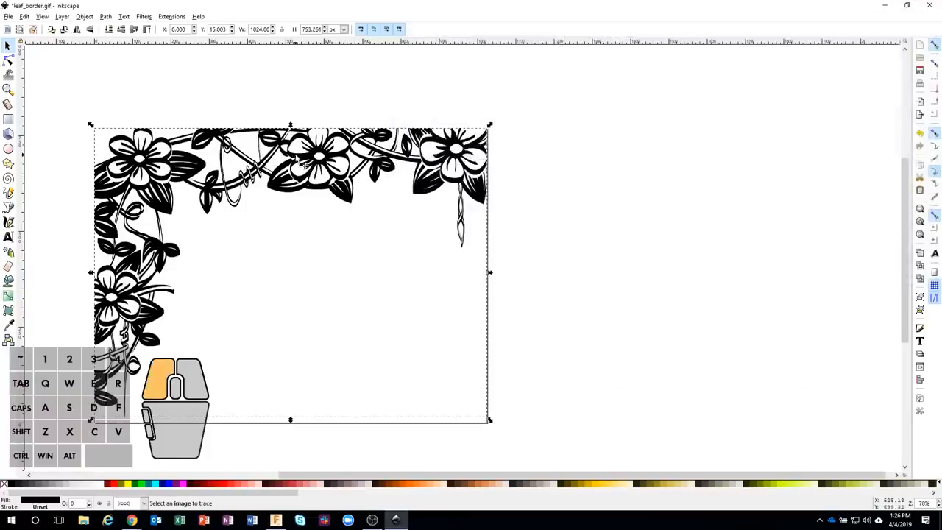
{"action": "left_click_drag", "start_coordinate": [303, 163], "coordinate": [439, 118]}
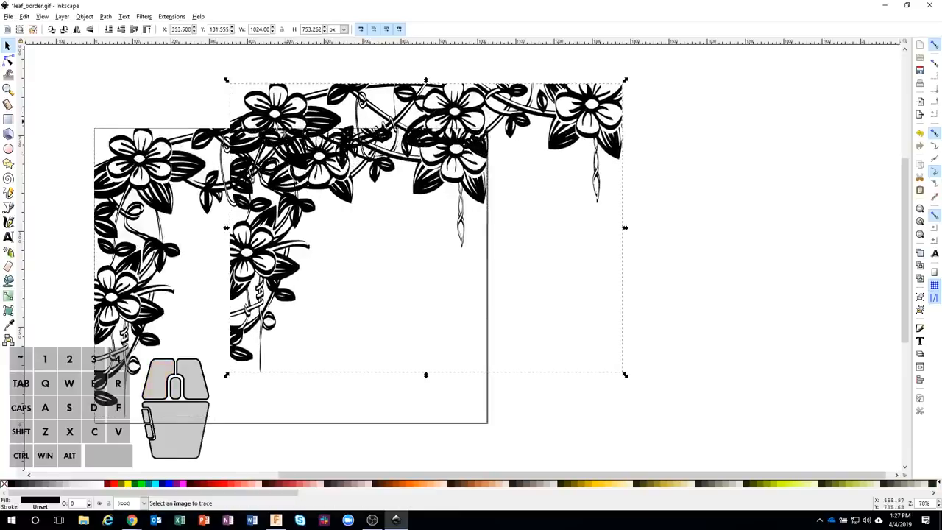
{"action": "scroll", "coordinate": [219, 111], "scroll_direction": "up", "scroll_amount": 3}
{"action": "scroll", "coordinate": [215, 151], "scroll_direction": "down", "scroll_amount": 1}
{"action": "scroll", "coordinate": [212, 165], "scroll_direction": "down", "scroll_amount": 2, "text": "ctrl"}
{"action": "scroll", "coordinate": [212, 167], "scroll_direction": "up", "scroll_amount": 2, "text": "ctrl"}
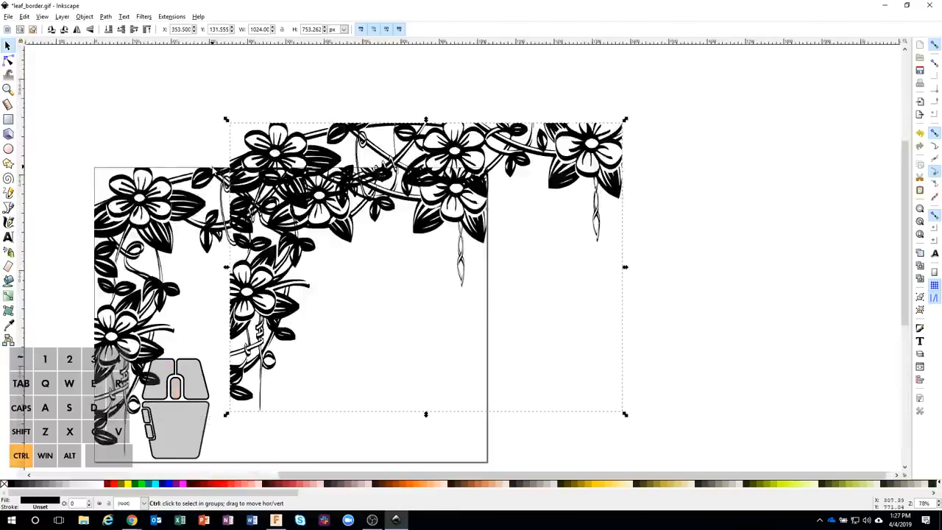
{"action": "scroll", "coordinate": [213, 168], "scroll_direction": "up", "scroll_amount": 3, "text": "ctrl"}
{"action": "scroll", "coordinate": [240, 208], "scroll_direction": "up", "scroll_amount": 1, "text": "ctrl"}
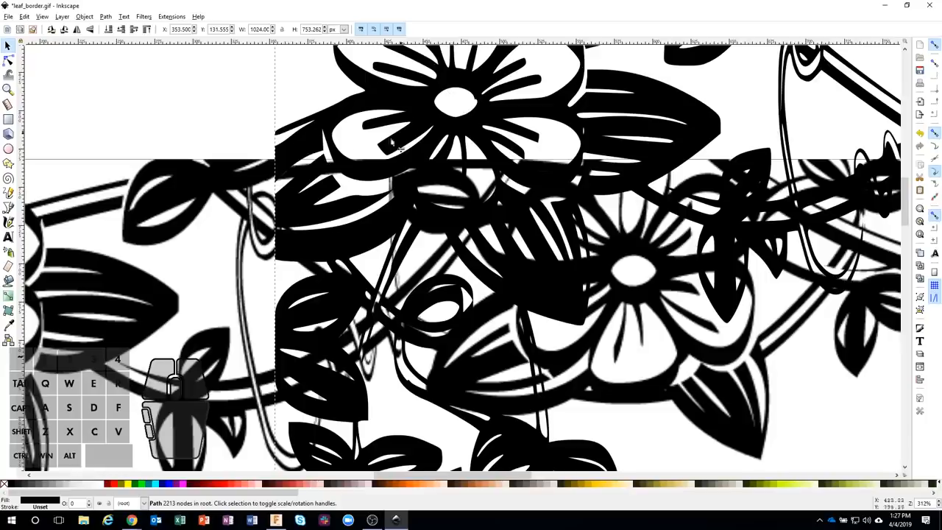
{"action": "scroll", "coordinate": [234, 235], "scroll_direction": "down", "scroll_amount": 4, "text": "ctrl"}
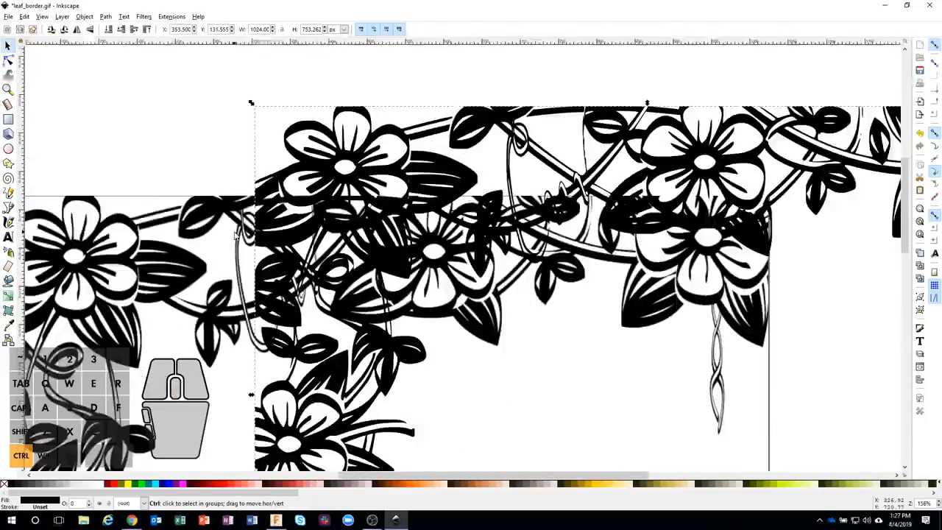
Step: Delete the original bitmap image and move the traced path back onto the page at about X 1.3, Y 9.9 px
{"action": "left_click", "coordinate": [206, 251]}
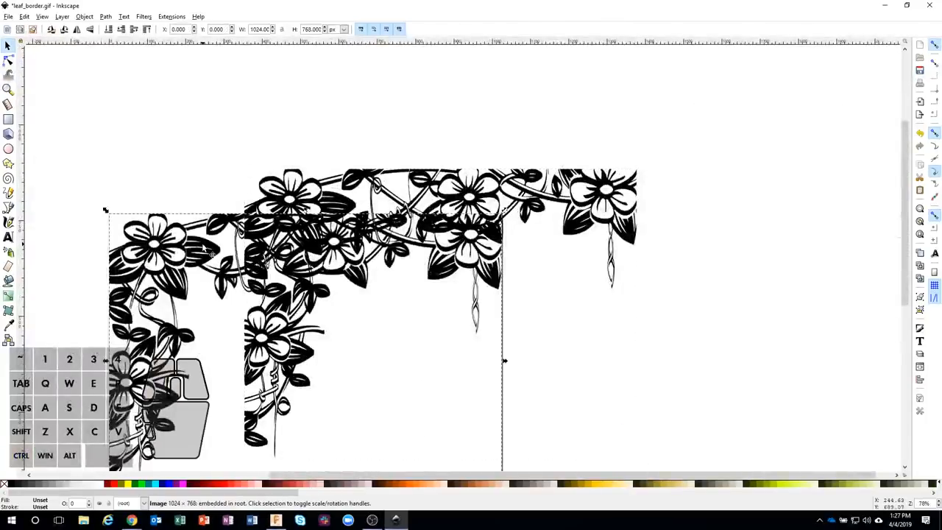
{"action": "key", "text": "Delete"}
{"action": "scroll", "coordinate": [208, 168], "scroll_direction": "down", "scroll_amount": 3}
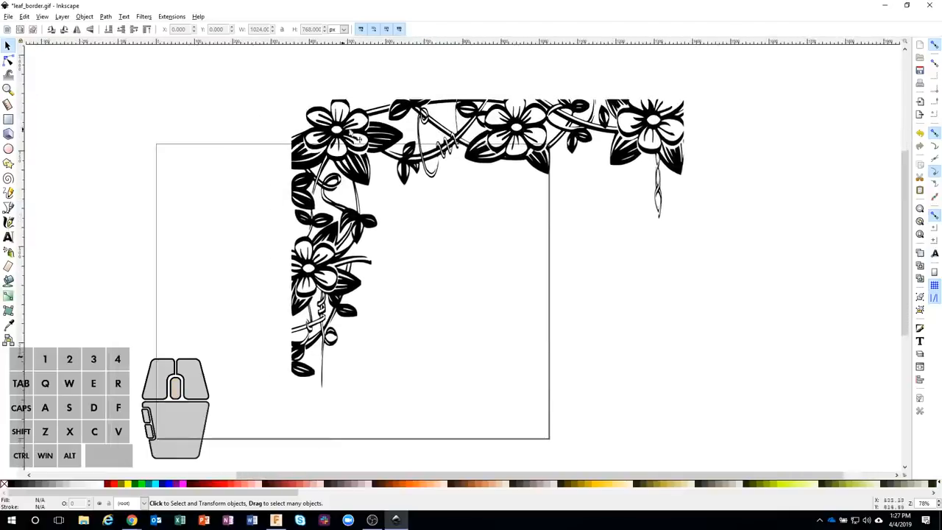
{"action": "mouse_move", "coordinate": [356, 137]}
{"action": "left_mouse_down"}
{"action": "mouse_move", "coordinate": [259, 176]}
{"action": "mouse_move", "coordinate": [222, 186]}
{"action": "mouse_move", "coordinate": [222, 177]}
{"action": "left_mouse_up"}
{"action": "left_click", "coordinate": [217, 113]}
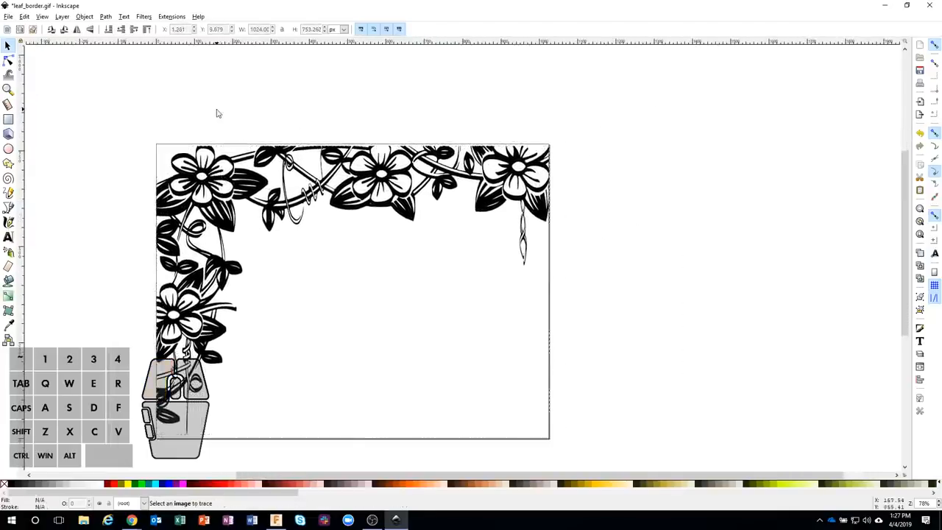
Step: Save the traced drawing in Downloads as a Plain SVG file named leaf_border
{"action": "left_click", "coordinate": [8, 16]}
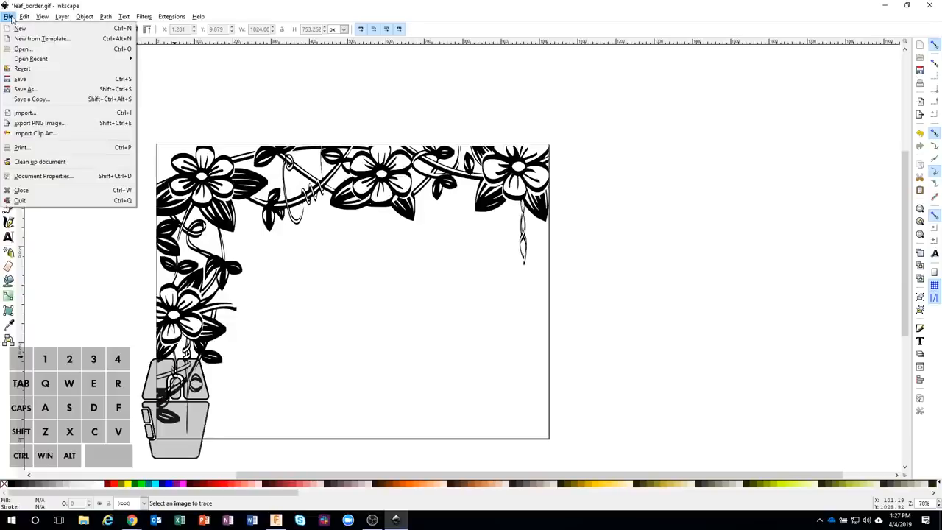
{"action": "left_click", "coordinate": [26, 89]}
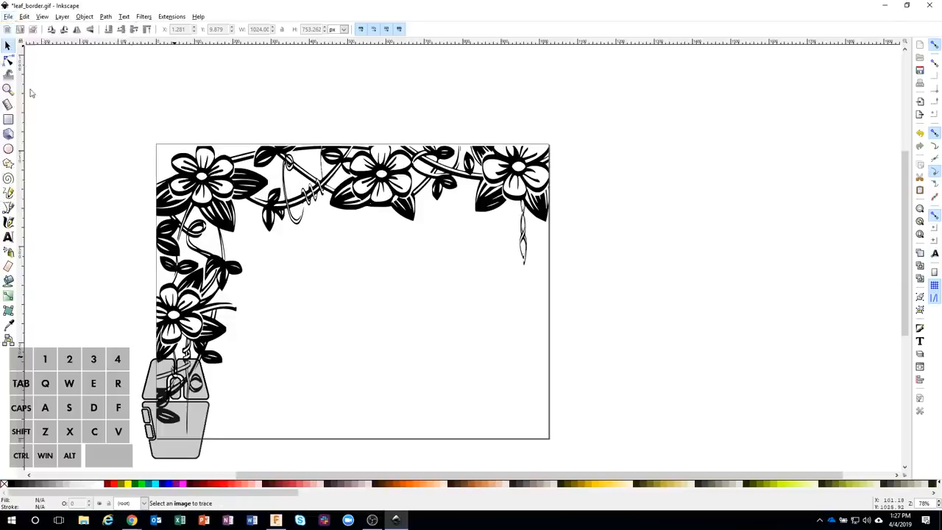
{"action": "left_click", "coordinate": [129, 210]}
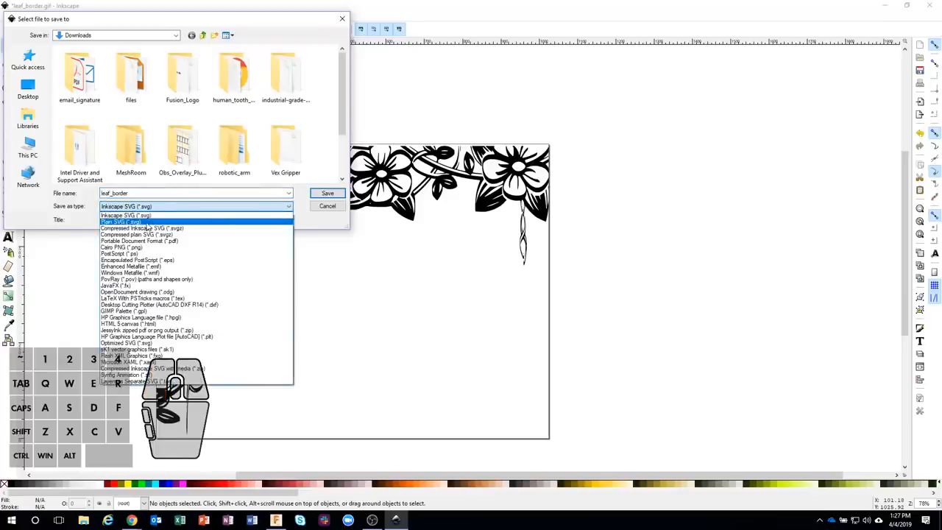
{"action": "left_click", "coordinate": [146, 223]}
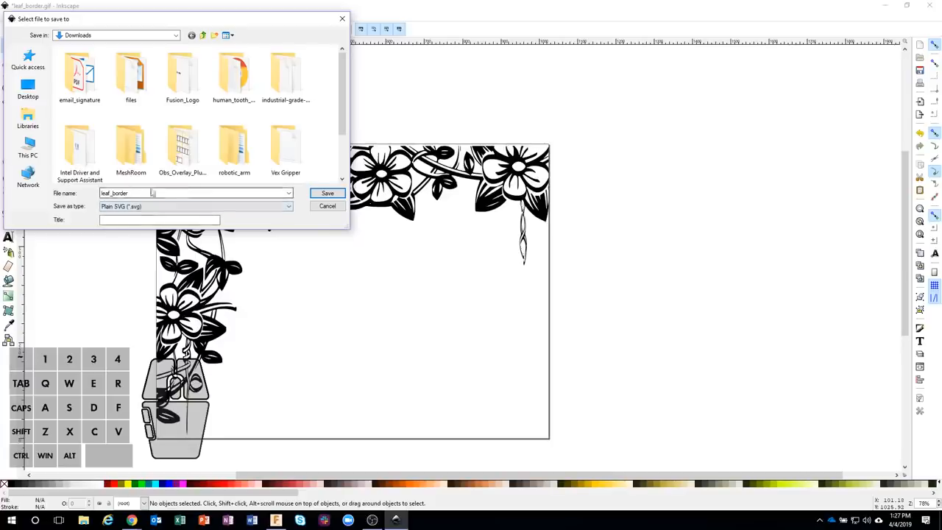
{"action": "left_click", "coordinate": [326, 194]}
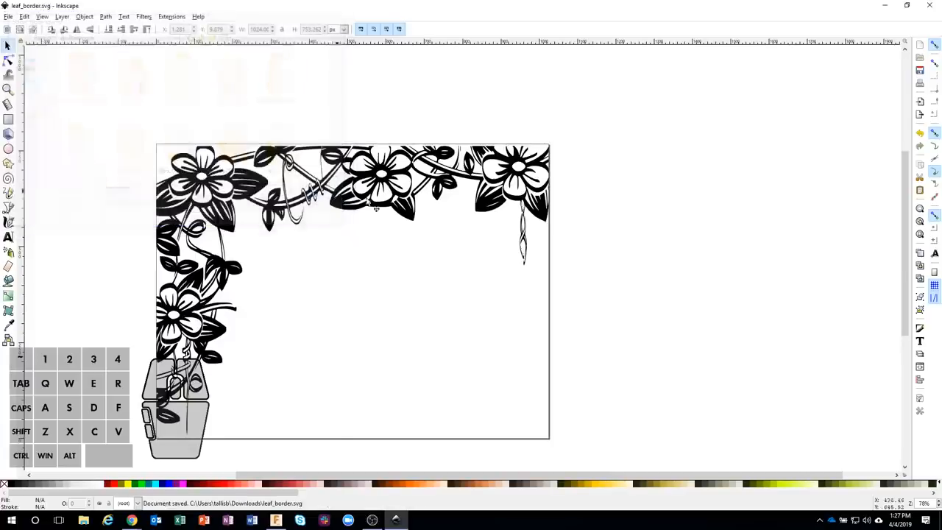
Step: Switch to Fusion 360 and set the empty design's units to inches
{"action": "left_click", "coordinate": [276, 519]}
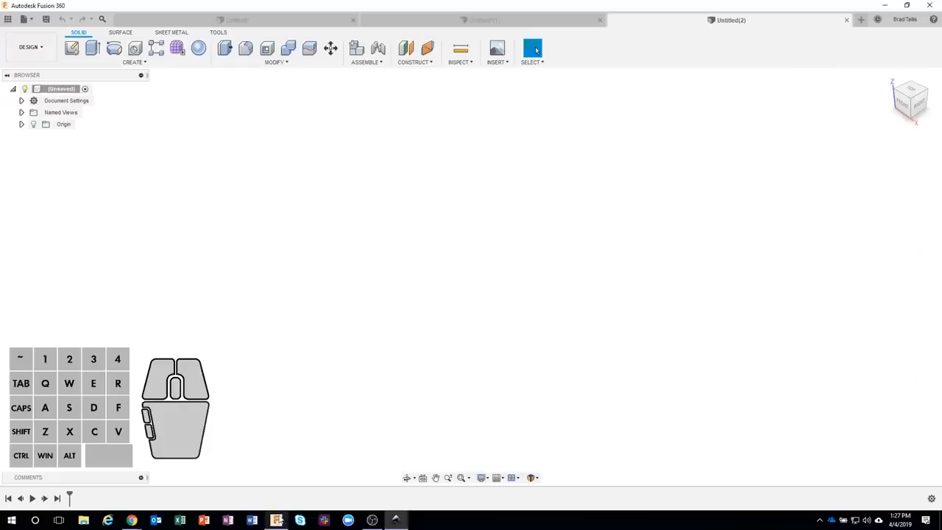
{"action": "left_click", "coordinate": [22, 100]}
{"action": "left_click", "coordinate": [86, 112]}
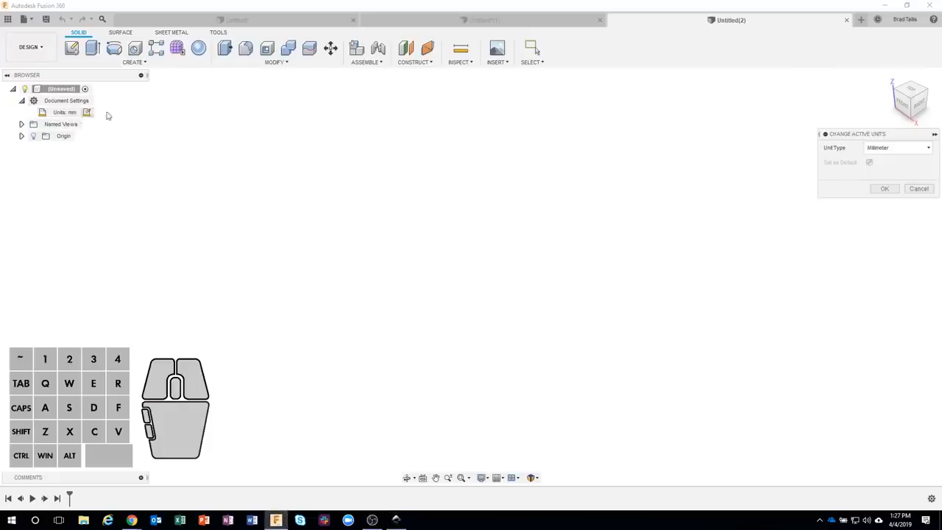
{"action": "left_click", "coordinate": [896, 148]}
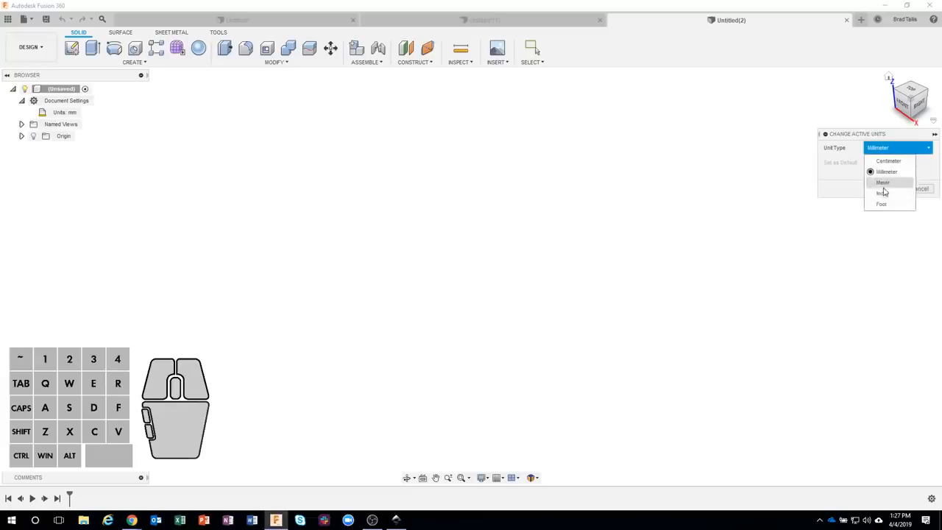
{"action": "left_click", "coordinate": [881, 193]}
{"action": "left_click", "coordinate": [886, 189]}
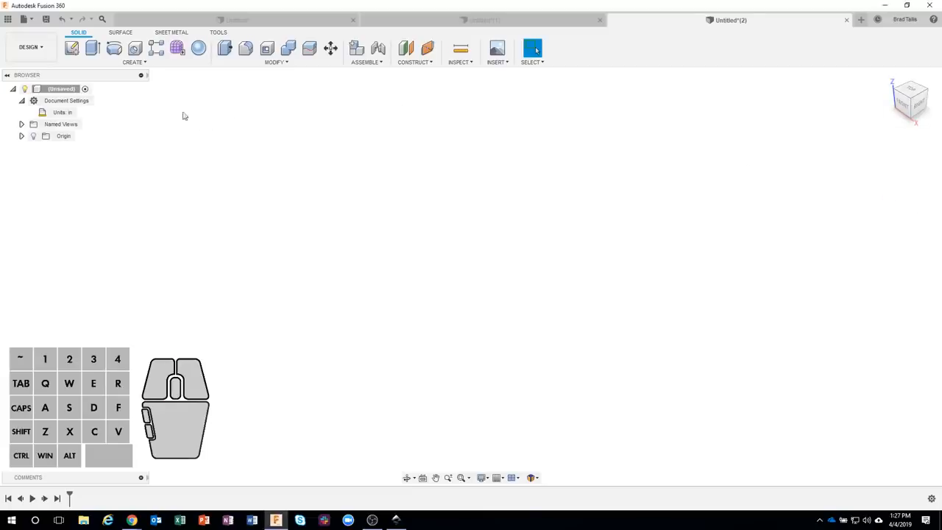
Step: Sketch a 24 in wide by 10 in high rectangle on the top plane, starting from the origin
{"action": "left_click", "coordinate": [71, 48]}
{"action": "left_click", "coordinate": [523, 274]}
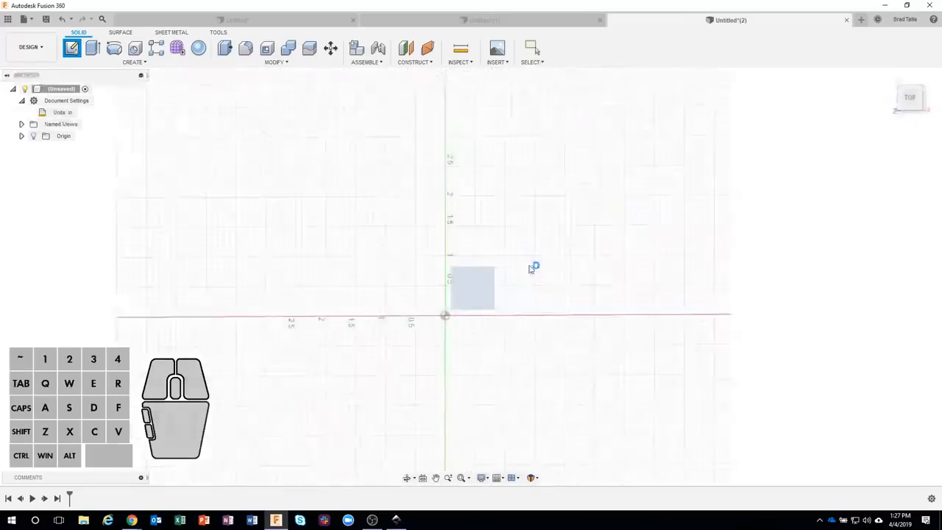
{"action": "key", "text": "r"}
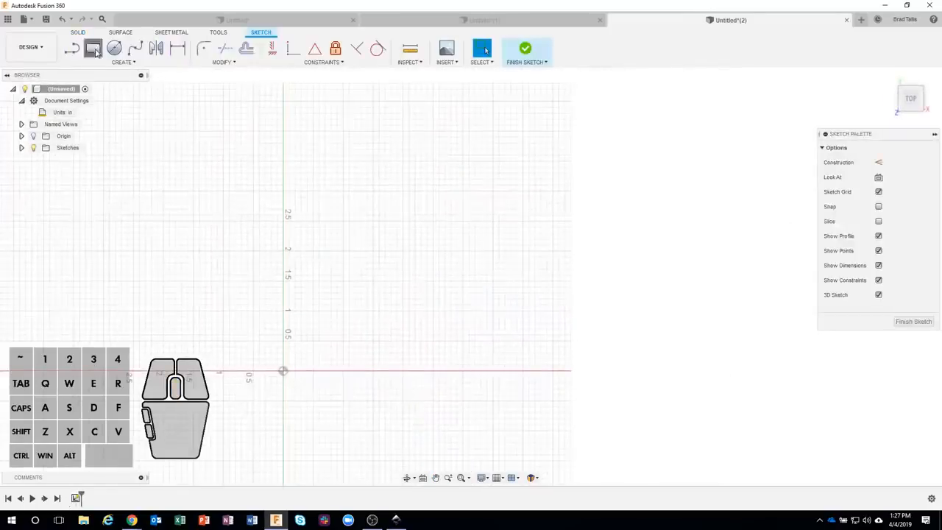
{"action": "left_click", "coordinate": [283, 370]}
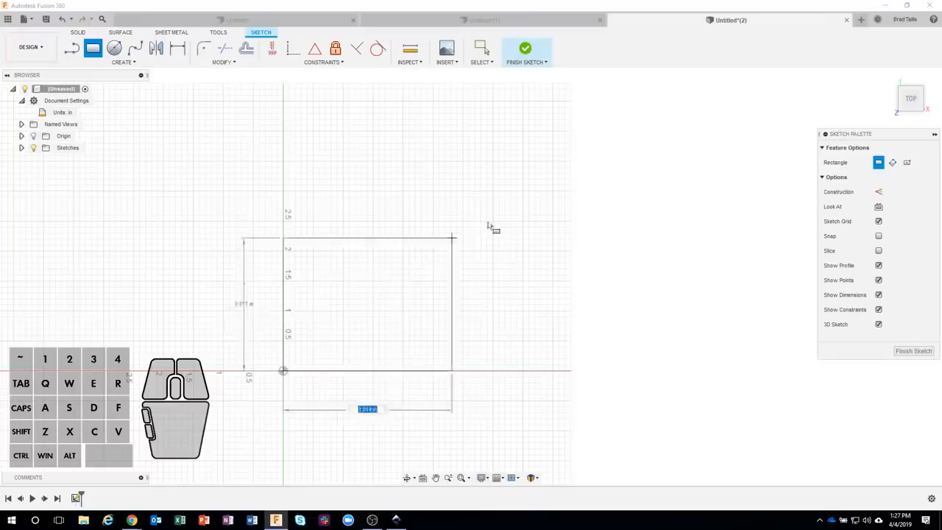
{"action": "type", "text": "24"}
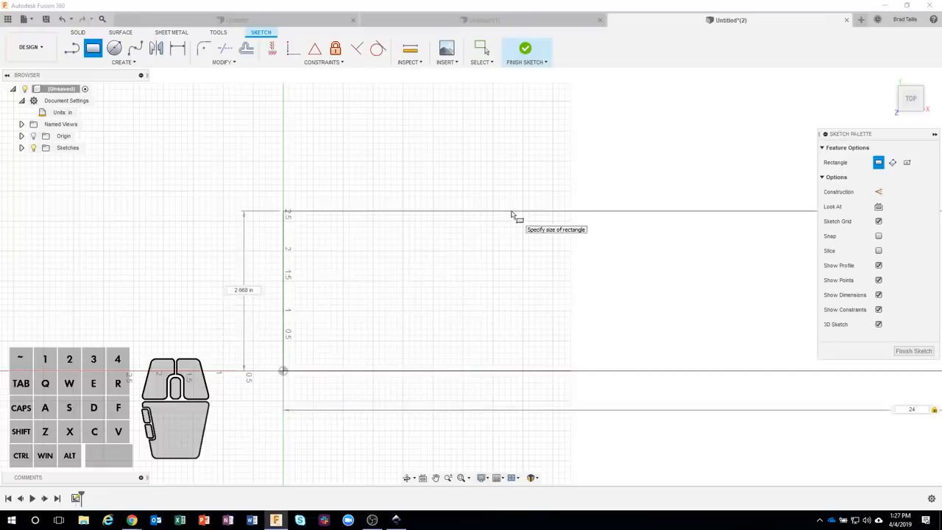
{"action": "type", "text": "10"}
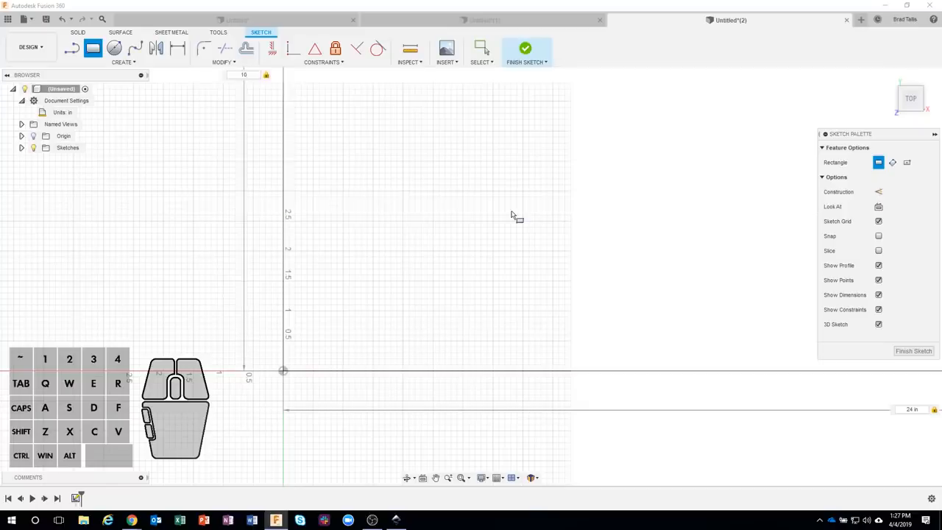
{"action": "key", "text": "Return"}
{"action": "scroll", "coordinate": [512, 215], "scroll_direction": "down", "scroll_amount": 6}
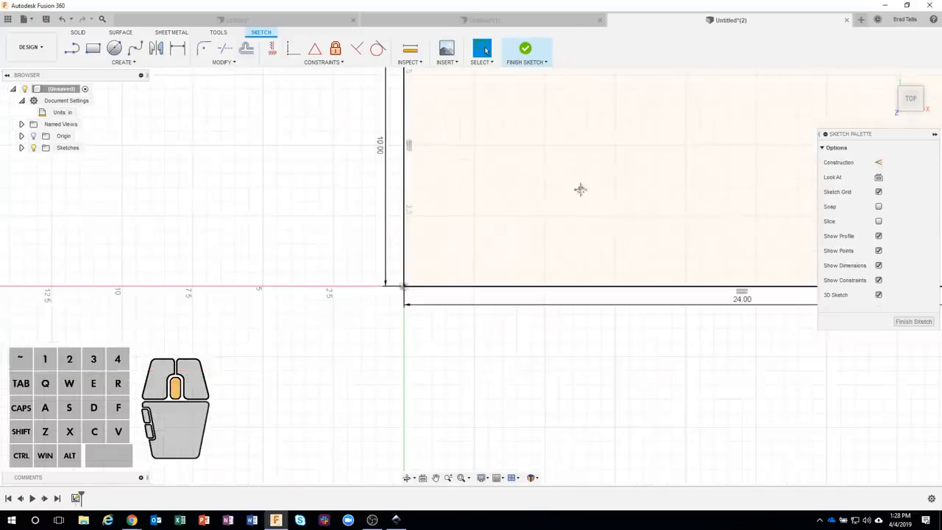
{"action": "middle_click_drag", "start_coordinate": [507, 252], "coordinate": [441, 262]}
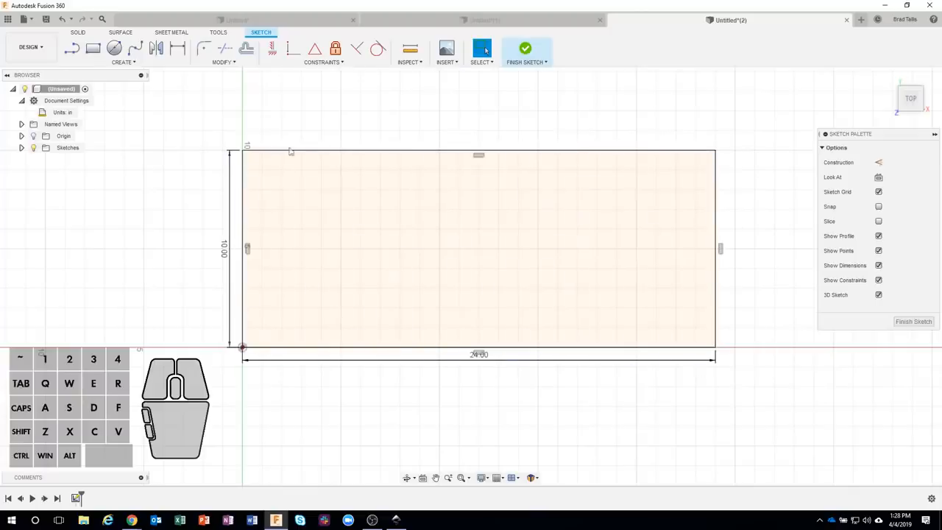
Step: Insert the leaf_border SVG file from Downloads into the sketch
{"action": "left_click", "coordinate": [457, 66]}
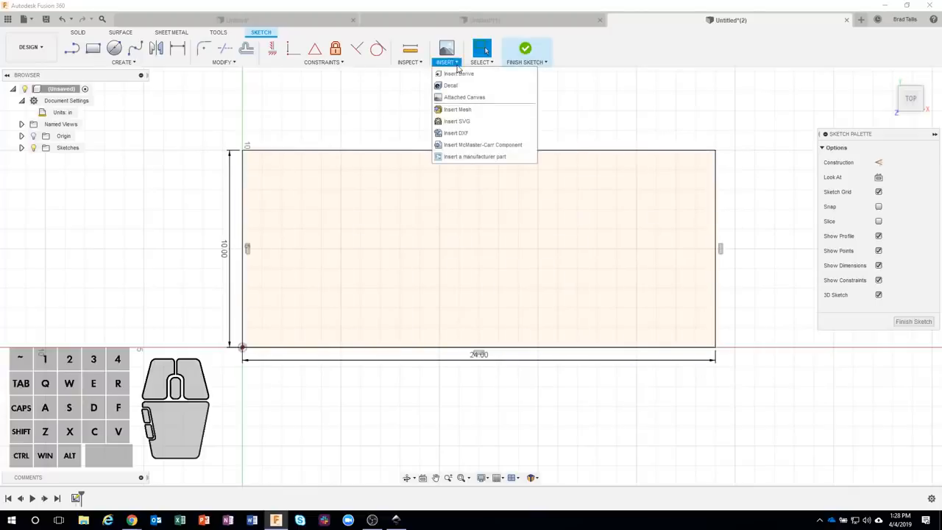
{"action": "left_click", "coordinate": [465, 122]}
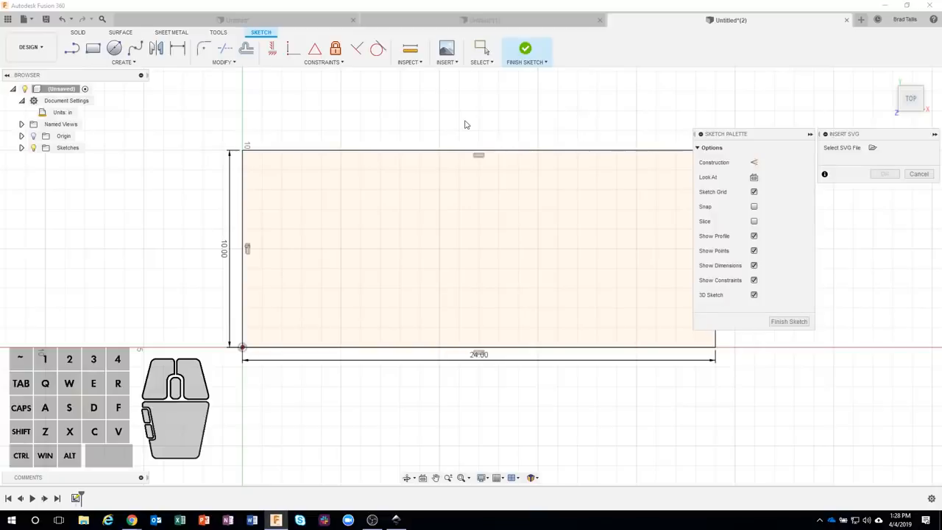
{"action": "left_click", "coordinate": [874, 148]}
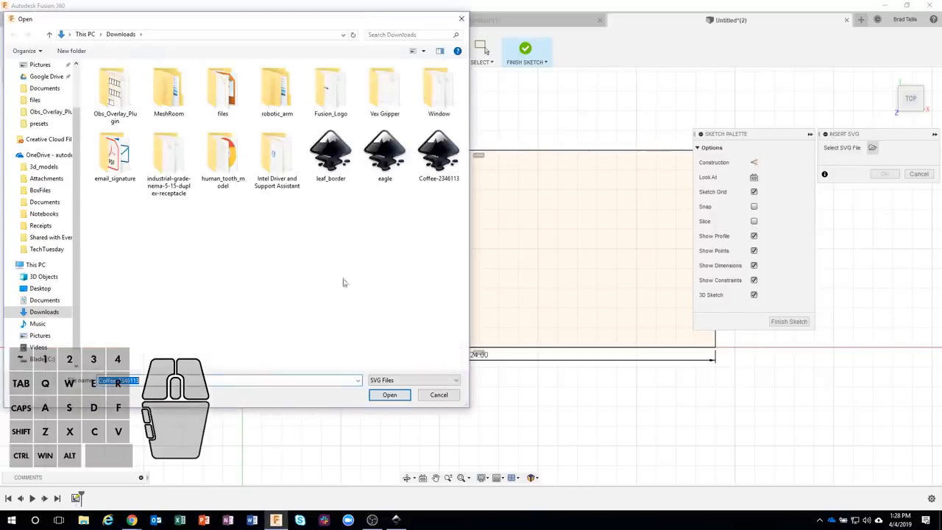
{"action": "left_click", "coordinate": [341, 162]}
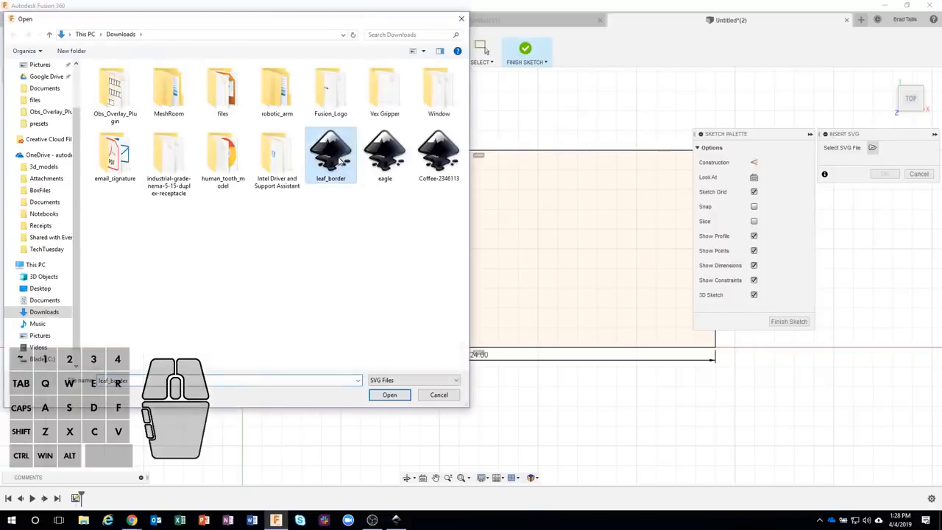
{"action": "left_click", "coordinate": [387, 396]}
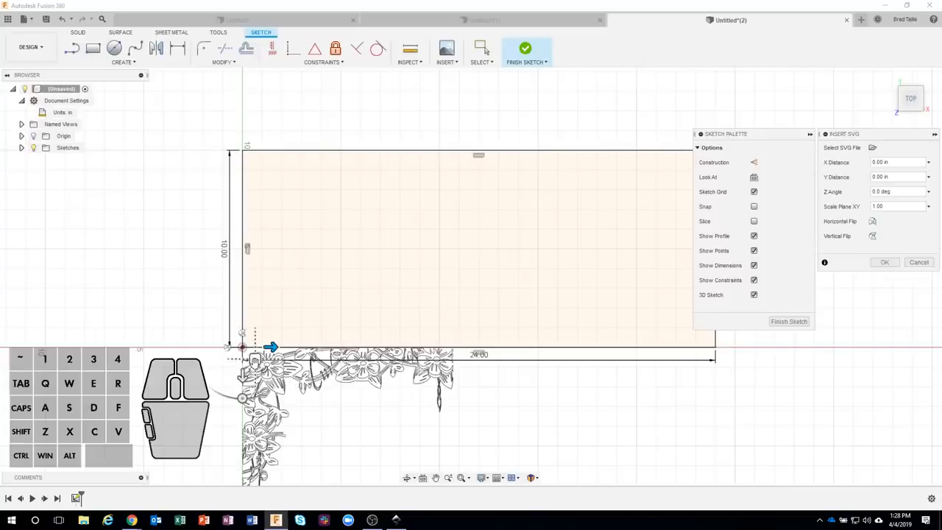
Step: Scale the leaf border to 1.30 and place it just inside the rectangle's upper-left corner
{"action": "left_click_drag", "start_coordinate": [255, 359], "coordinate": [264, 172]}
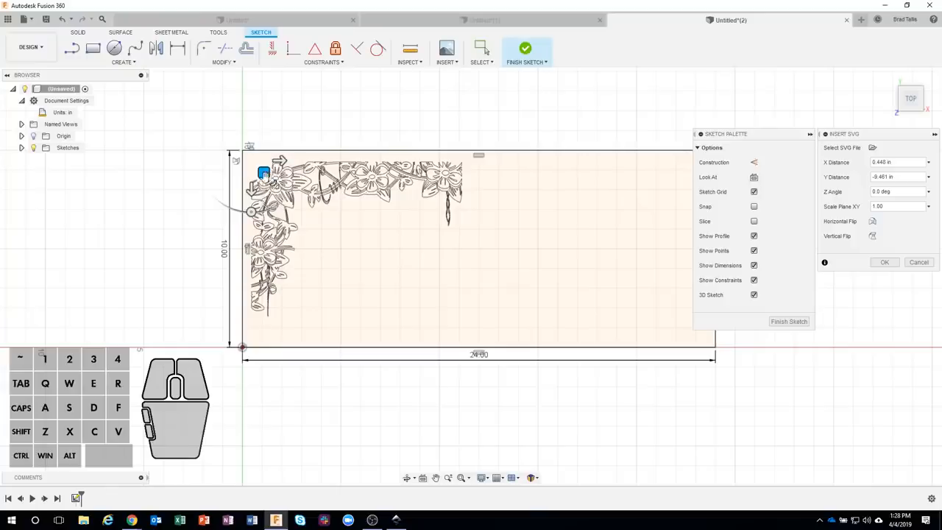
{"action": "mouse_move", "coordinate": [275, 182]}
{"action": "left_mouse_down"}
{"action": "mouse_move", "coordinate": [264, 177]}
{"action": "mouse_move", "coordinate": [280, 190]}
{"action": "mouse_move", "coordinate": [263, 174]}
{"action": "left_mouse_up"}
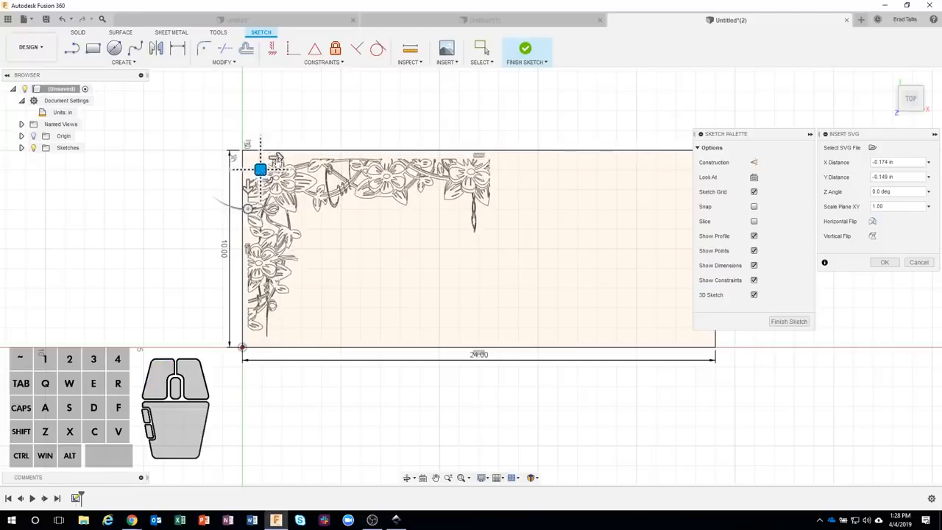
{"action": "left_click", "coordinate": [374, 117]}
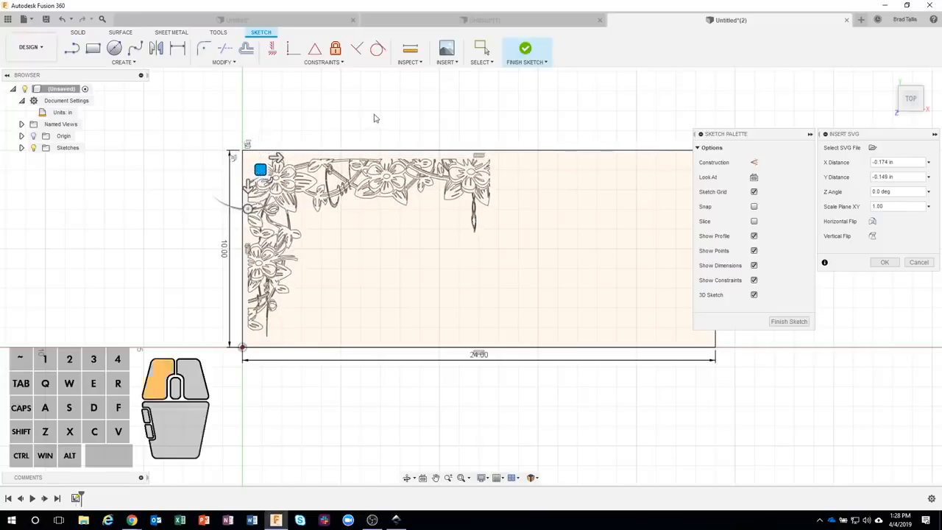
{"action": "left_click", "coordinate": [884, 262]}
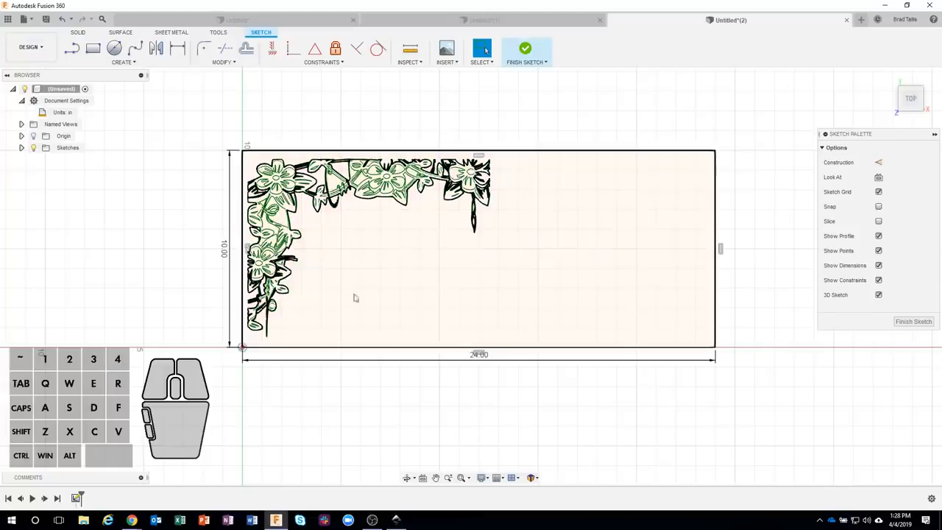
Step: Check the imported artwork by selecting three petal profiles of the middle flower, then clear the selection
{"action": "scroll", "coordinate": [497, 213], "scroll_direction": "up", "scroll_amount": 2}
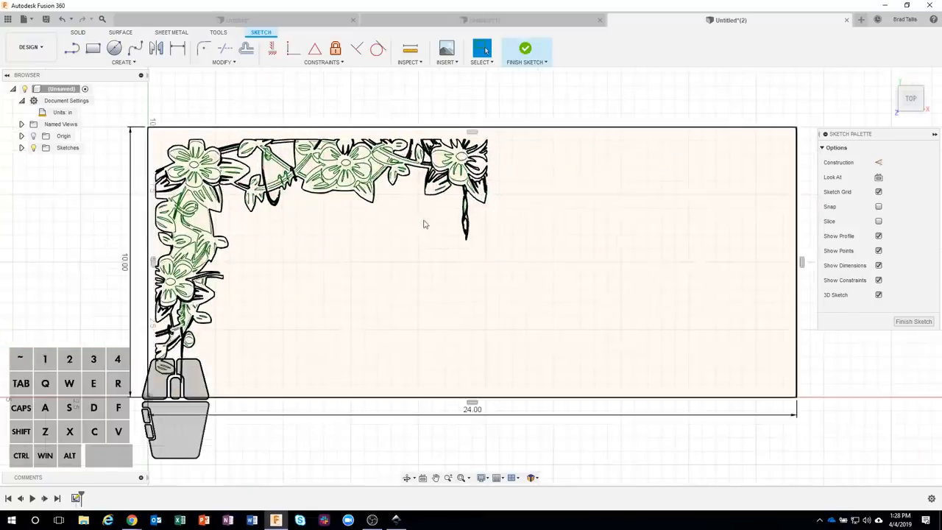
{"action": "scroll", "coordinate": [426, 227], "scroll_direction": "up", "scroll_amount": 2}
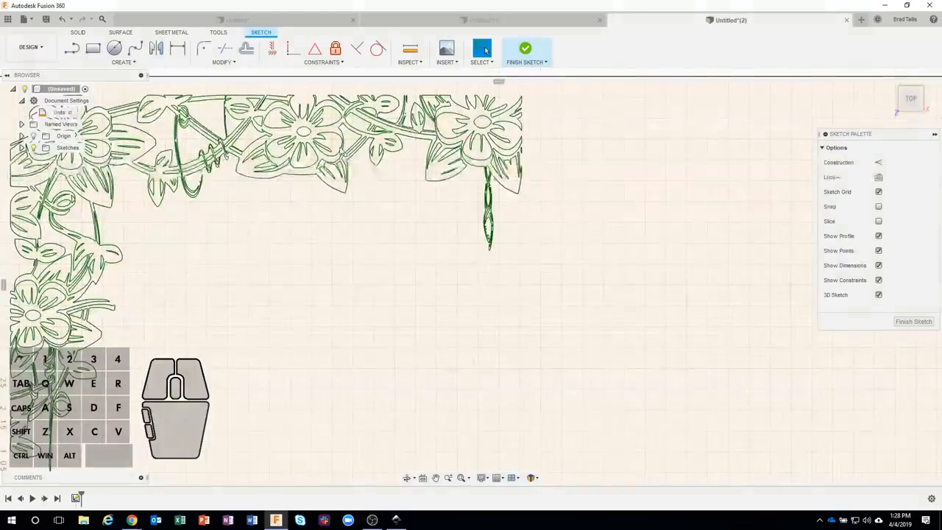
{"action": "scroll", "coordinate": [331, 136], "scroll_direction": "up", "scroll_amount": 4}
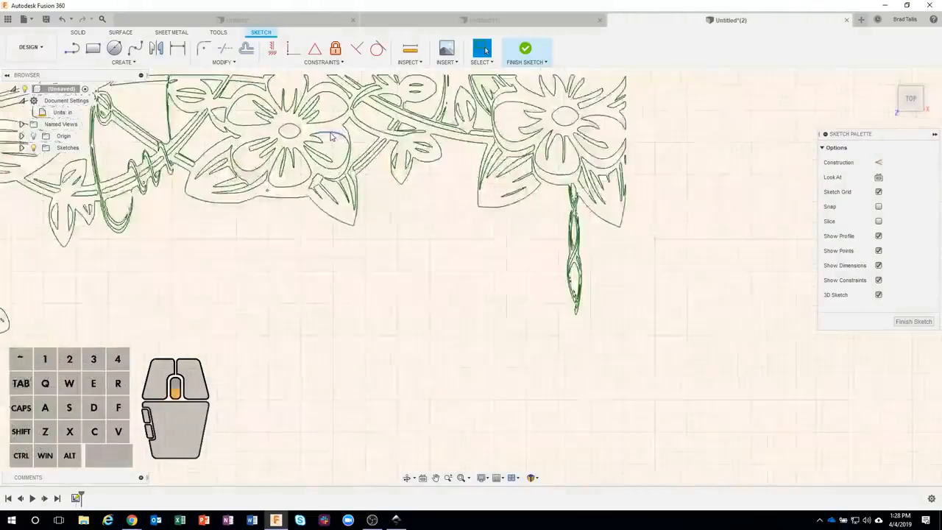
{"action": "left_click", "coordinate": [331, 145]}
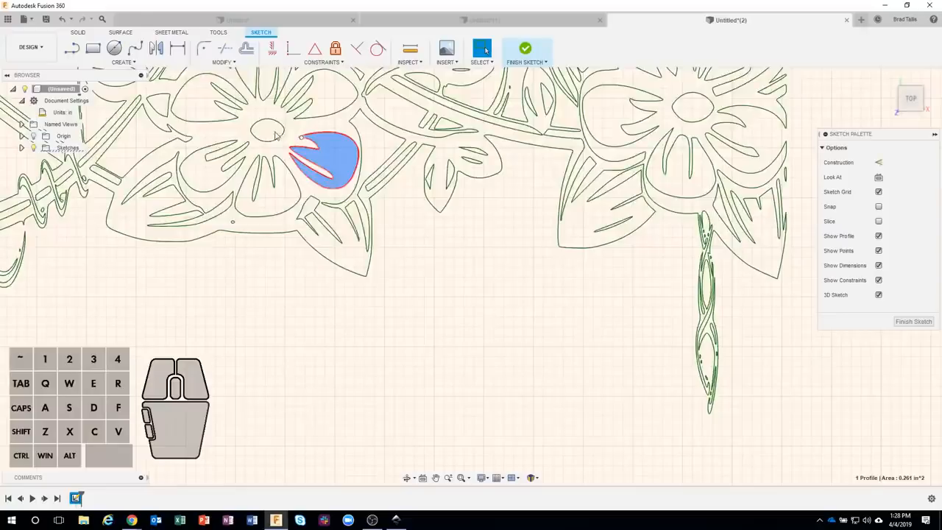
{"action": "left_click", "coordinate": [318, 105], "text": "ctrl"}
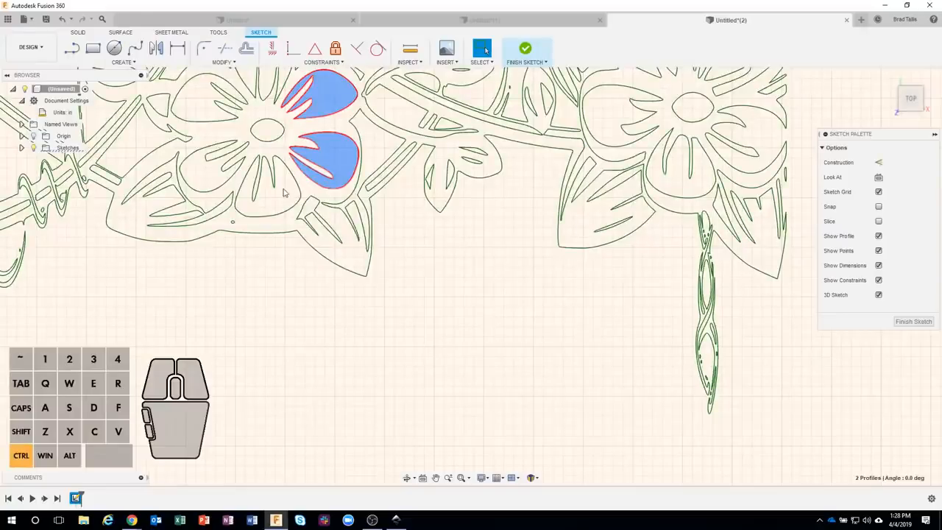
{"action": "left_click", "coordinate": [267, 186], "text": "ctrl"}
{"action": "scroll", "coordinate": [441, 252], "scroll_direction": "down", "scroll_amount": 5}
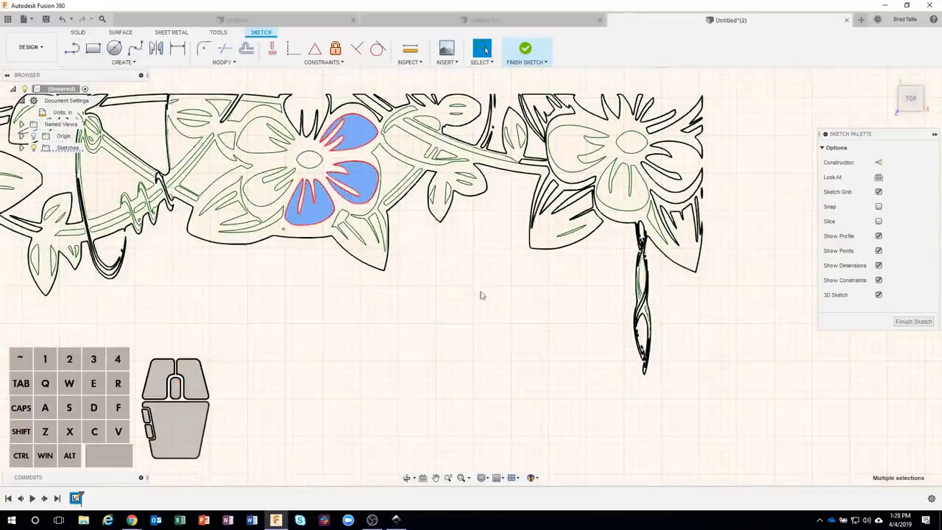
{"action": "left_click", "coordinate": [646, 388]}
{"action": "left_click", "coordinate": [422, 247]}
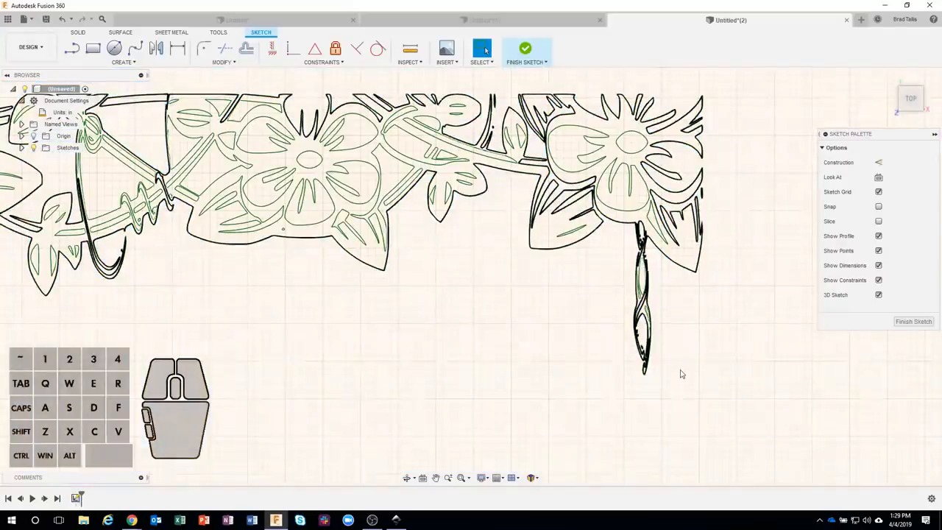
Step: Delete the tiny circle below the lowest petal of the middle flower
{"action": "scroll", "coordinate": [275, 227], "scroll_direction": "up", "scroll_amount": 10}
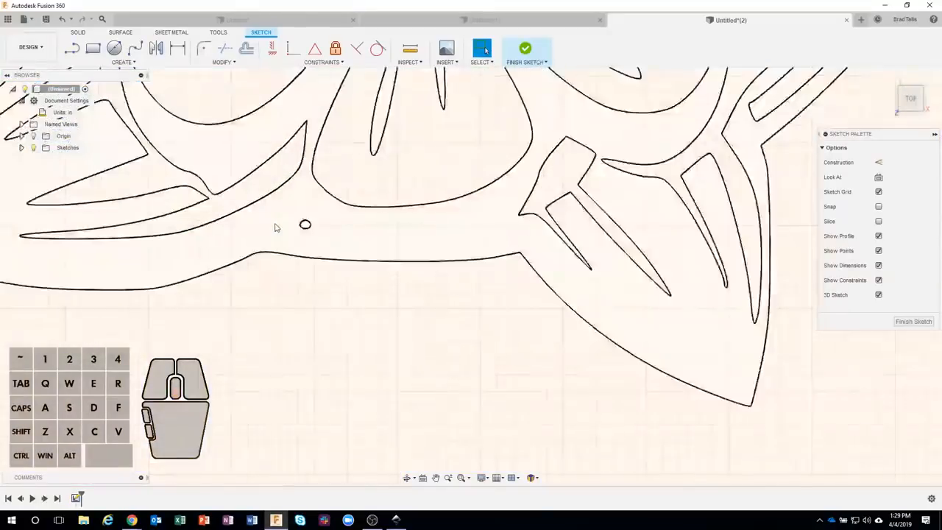
{"action": "left_click_drag", "start_coordinate": [291, 208], "coordinate": [331, 245]}
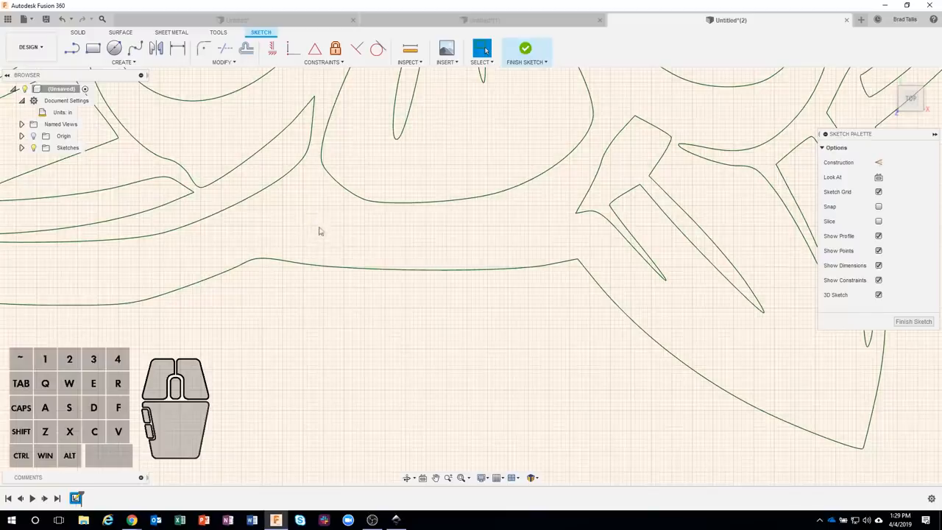
{"action": "scroll", "coordinate": [353, 292], "scroll_direction": "down", "scroll_amount": 10}
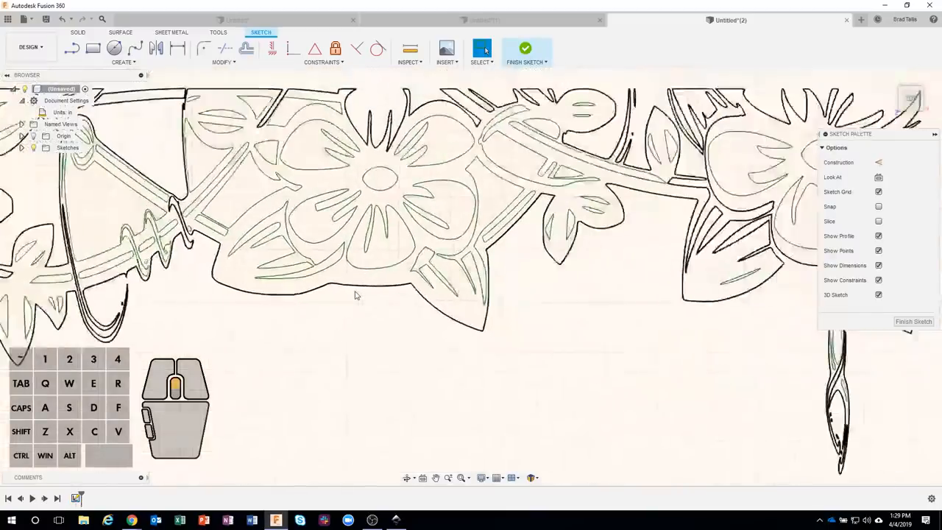
Step: Delete the long lower part of the twisted vine hanging beneath the right-hand flower
{"action": "scroll", "coordinate": [462, 343], "scroll_direction": "up", "scroll_amount": 6}
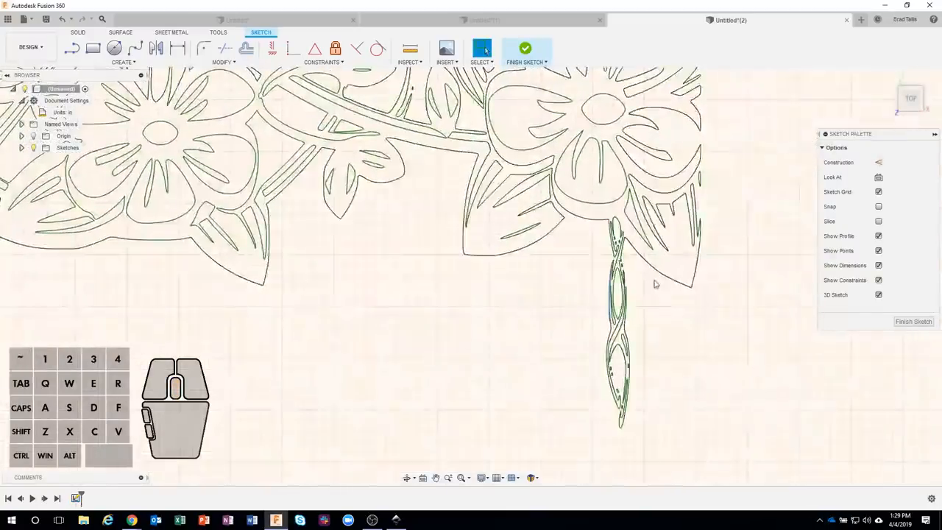
{"action": "scroll", "coordinate": [655, 284], "scroll_direction": "up", "scroll_amount": 4}
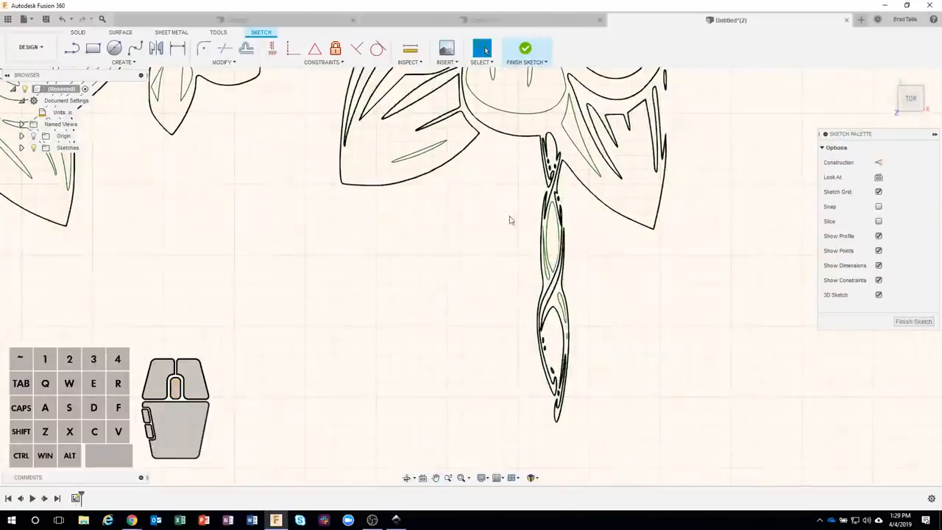
{"action": "mouse_move", "coordinate": [495, 184]}
{"action": "left_mouse_down"}
{"action": "mouse_move", "coordinate": [581, 319]}
{"action": "mouse_move", "coordinate": [587, 442]}
{"action": "left_mouse_up"}
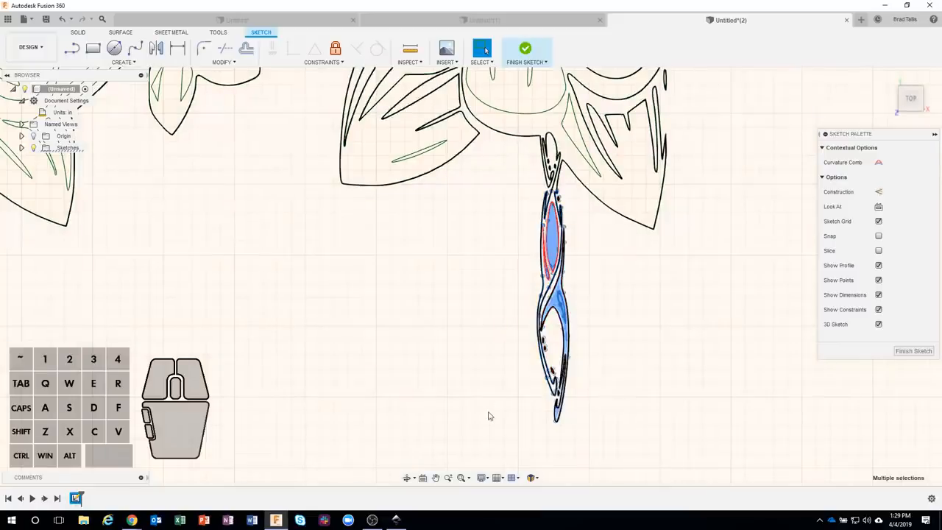
{"action": "key", "text": "Escape"}
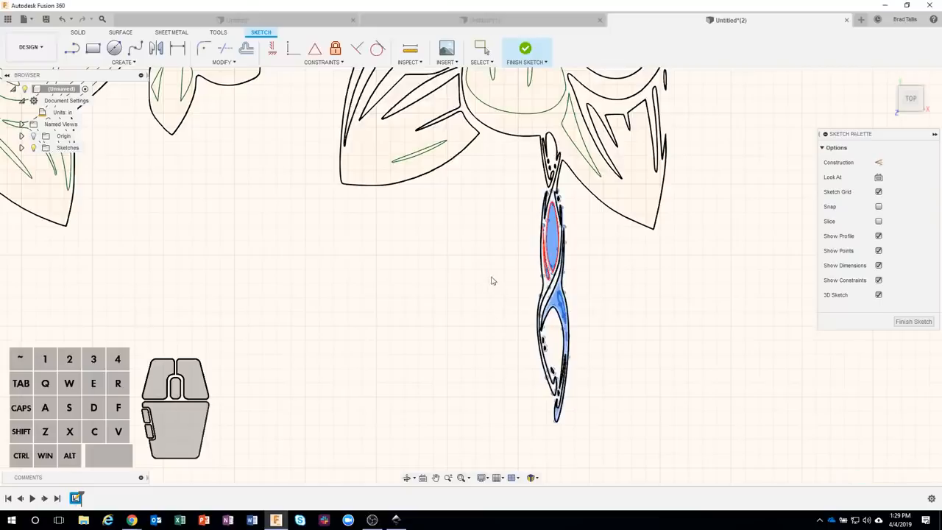
{"action": "key", "text": "Delete"}
Step: Delete the remaining upper stub of the twisted vine between the two lower leaves of the right-hand flower
{"action": "middle_click_drag", "start_coordinate": [509, 194], "coordinate": [465, 287]}
{"action": "scroll", "coordinate": [466, 287], "scroll_direction": "up", "scroll_amount": 5}
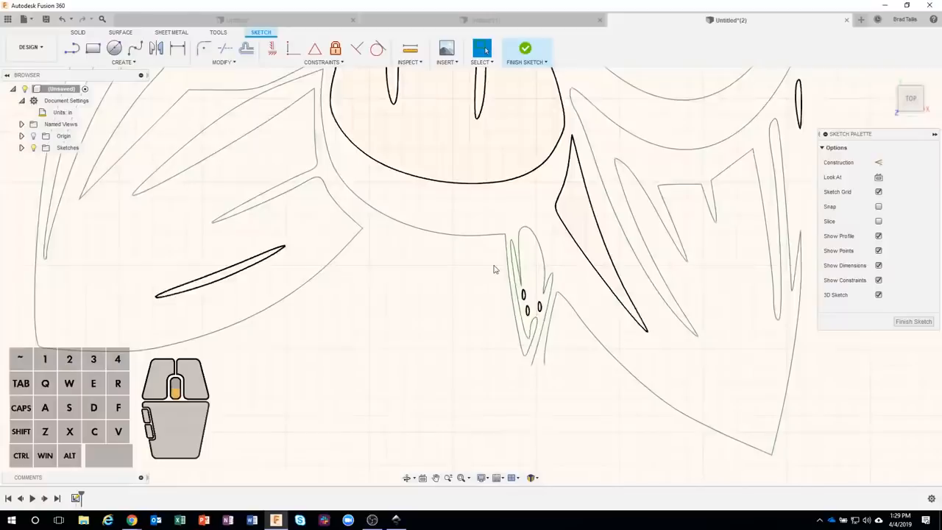
{"action": "mouse_move", "coordinate": [490, 212]}
{"action": "left_mouse_down"}
{"action": "mouse_move", "coordinate": [567, 387]}
{"action": "mouse_move", "coordinate": [564, 406]}
{"action": "left_mouse_up"}
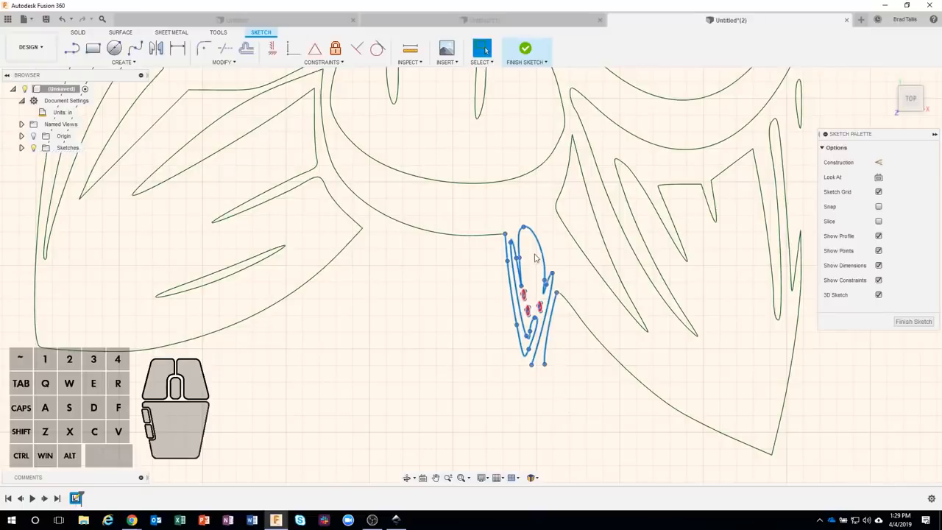
{"action": "key", "text": "Delete"}
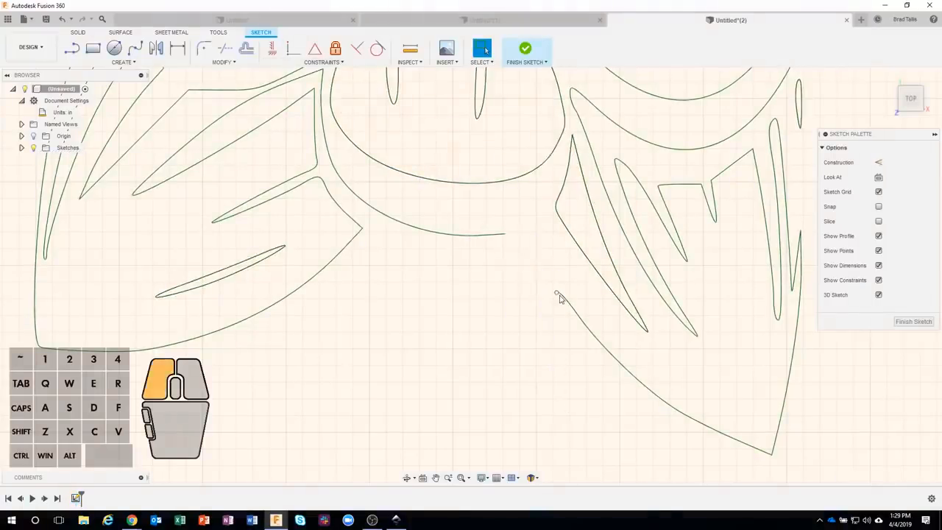
Step: Delete the short curved end segment on the inner edge of the flower's lower-right leaf
{"action": "left_click", "coordinate": [559, 297]}
{"action": "left_click", "coordinate": [558, 295]}
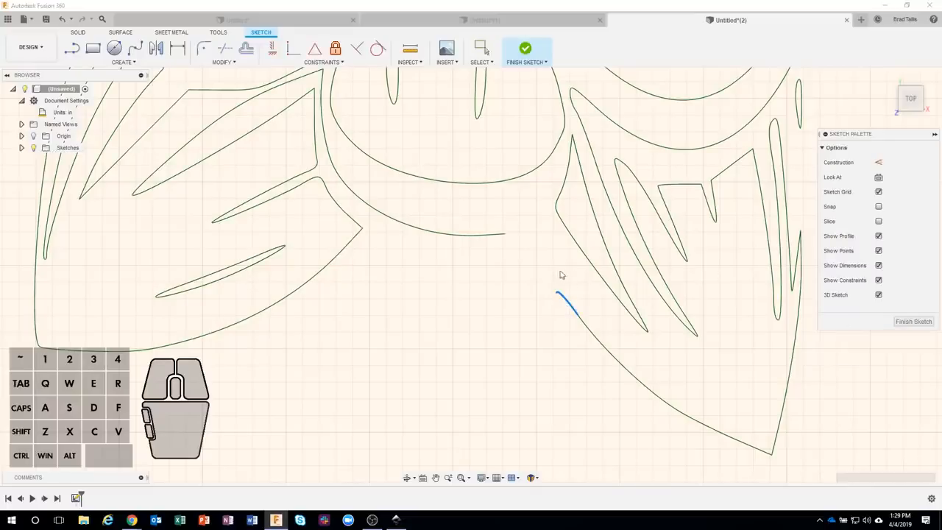
{"action": "key", "text": "Delete"}
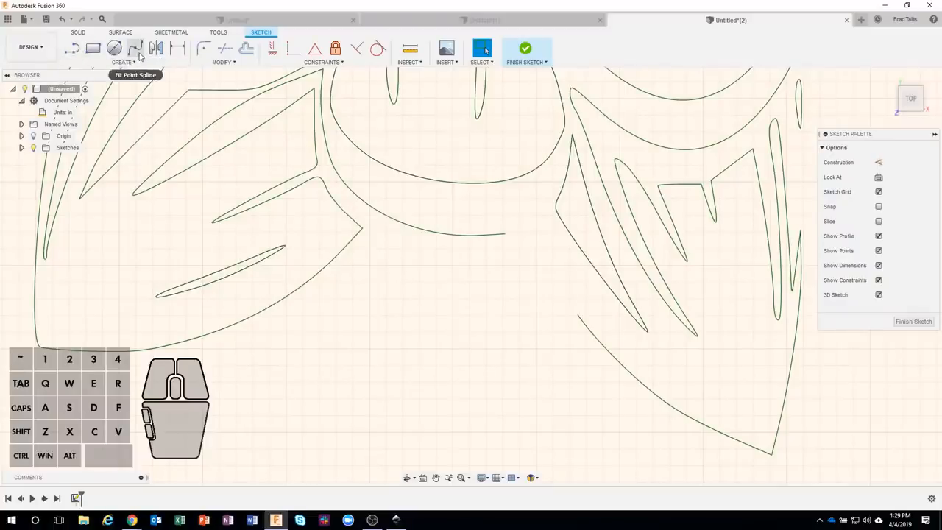
Step: Close the gap with a straight line from the petal outline's open end to the lower-right leaf's edge, and finish the sketch
{"action": "left_click", "coordinate": [72, 48]}
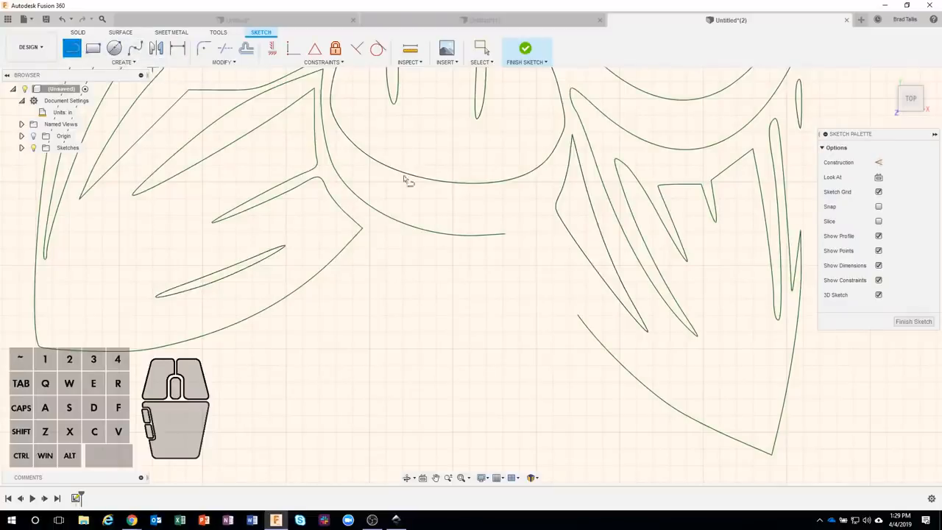
{"action": "left_click", "coordinate": [505, 234]}
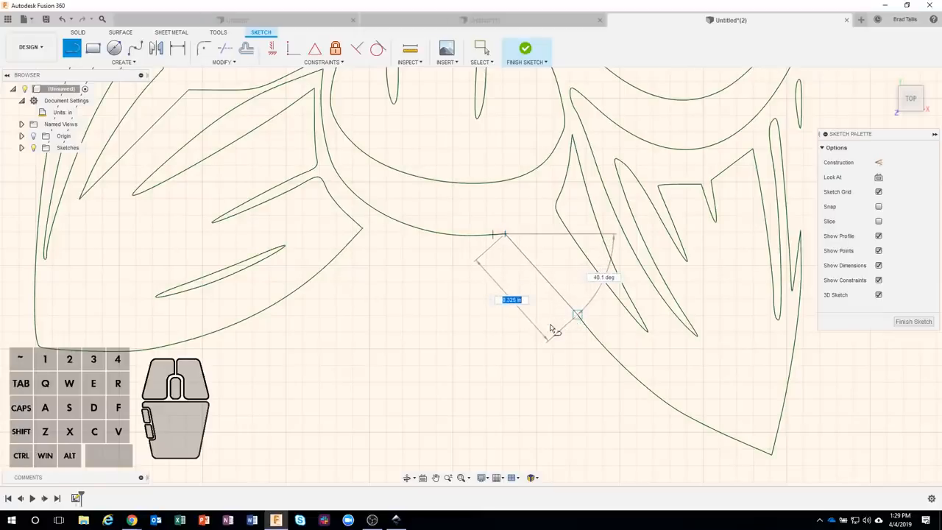
{"action": "double_click", "coordinate": [586, 278]}
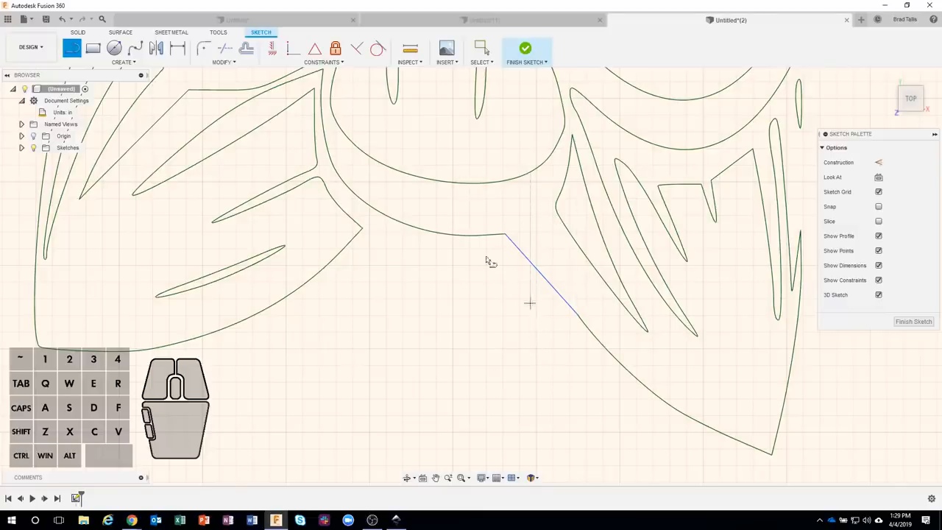
{"action": "left_click", "coordinate": [526, 50]}
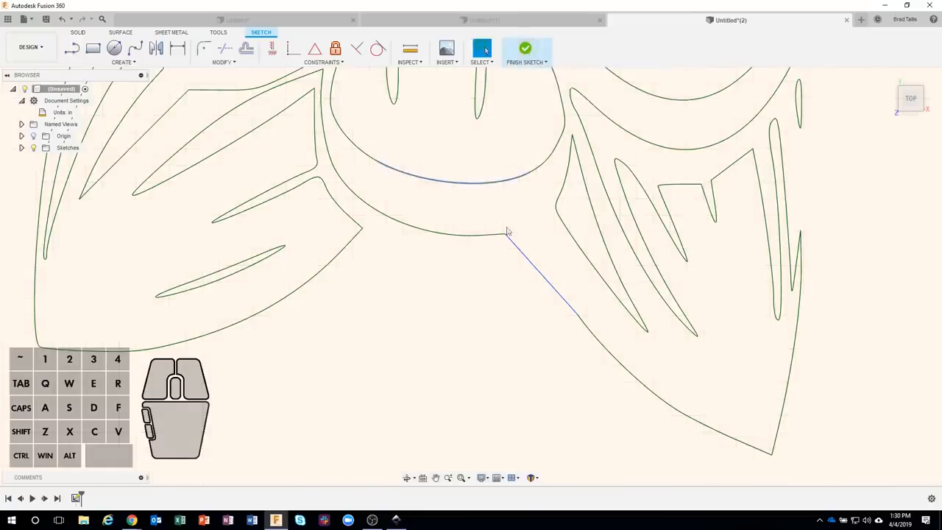
Step: Start a new sketch on the horizontal plane in which the border artwork lies
{"action": "scroll", "coordinate": [475, 358], "scroll_direction": "down", "scroll_amount": 3}
{"action": "scroll", "coordinate": [475, 357], "scroll_direction": "down", "scroll_amount": 5}
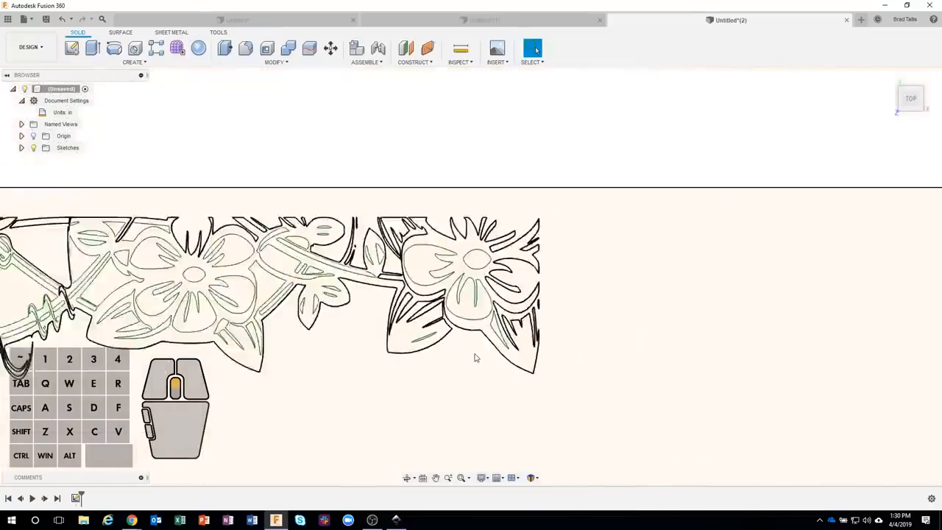
{"action": "middle_click_drag", "start_coordinate": [473, 358], "coordinate": [492, 319]}
{"action": "scroll", "coordinate": [492, 320], "scroll_direction": "down", "scroll_amount": 2}
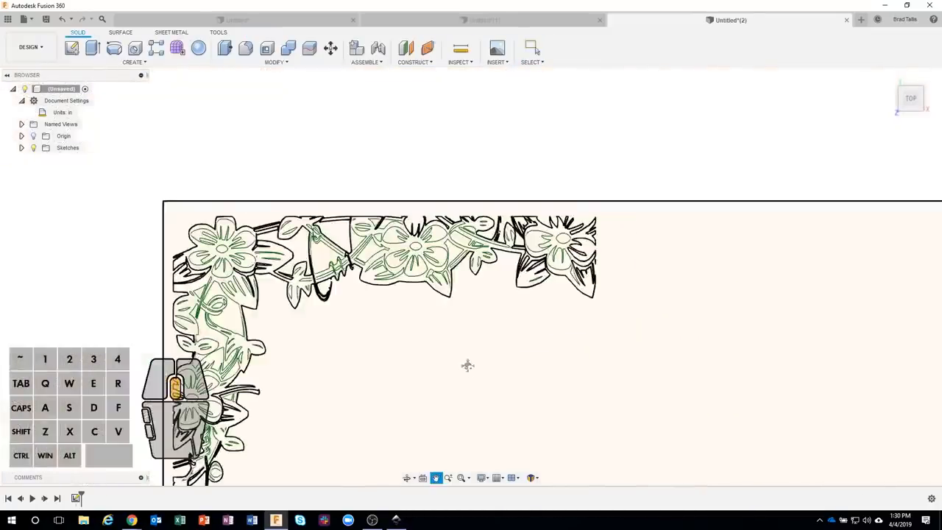
{"action": "middle_click_drag", "start_coordinate": [466, 364], "coordinate": [466, 287]}
{"action": "scroll", "coordinate": [474, 312], "scroll_direction": "down", "scroll_amount": 2}
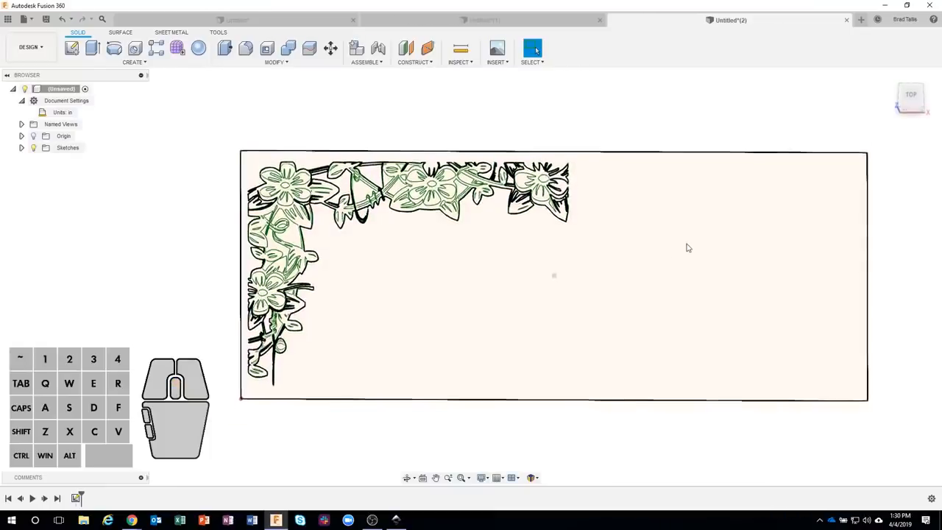
{"action": "mouse_move", "coordinate": [686, 248]}
{"action": "middle_mouse_down", "text": "shift"}
{"action": "mouse_move", "coordinate": [580, 267]}
{"action": "mouse_move", "coordinate": [486, 252]}
{"action": "mouse_move", "coordinate": [582, 250]}
{"action": "mouse_move", "coordinate": [527, 265]}
{"action": "mouse_move", "coordinate": [536, 265]}
{"action": "middle_mouse_up", "text": "shift"}
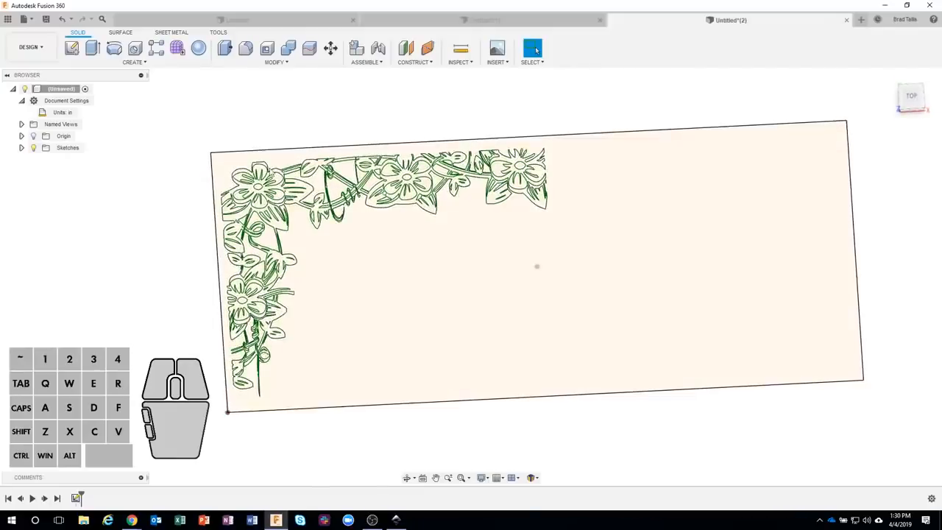
{"action": "left_click", "coordinate": [72, 48]}
{"action": "left_click", "coordinate": [290, 383]}
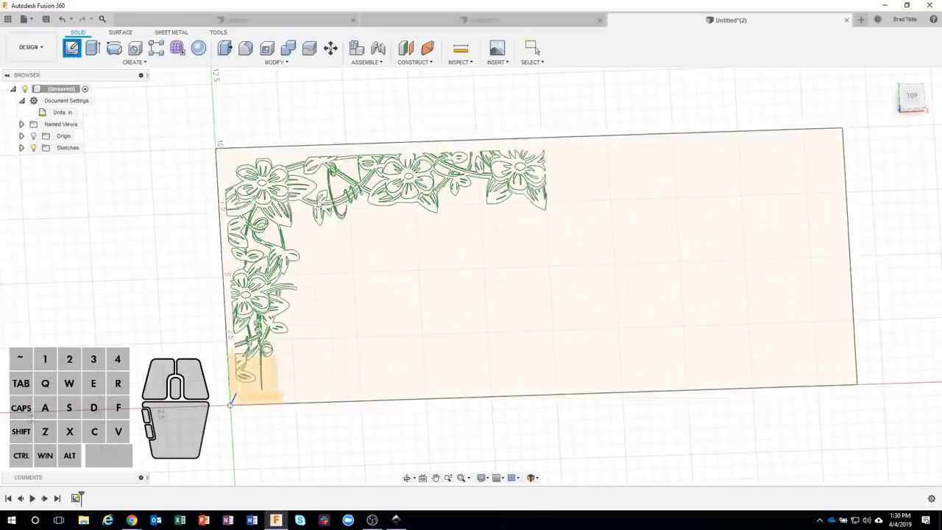
{"action": "double_click", "coordinate": [273, 379]}
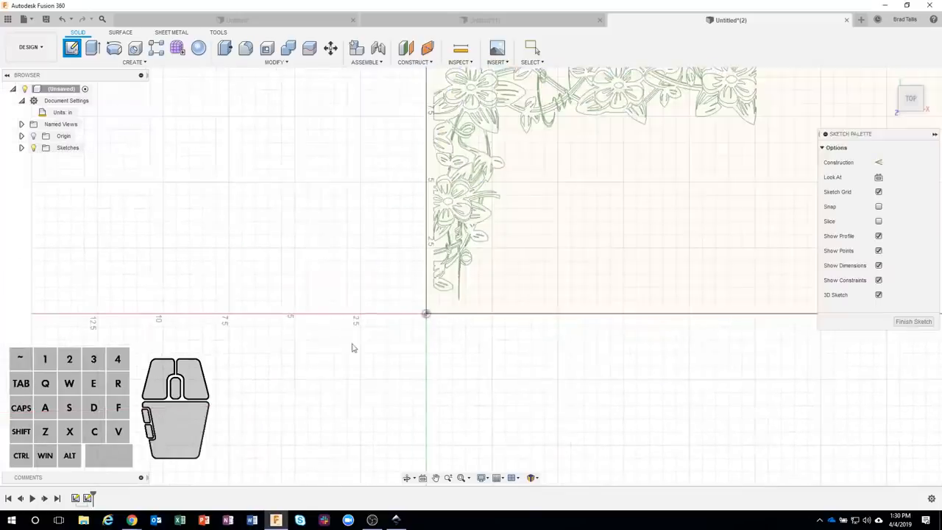
Step: Draw a rectangle over the existing outline, from its upper-left corner to its lower-right corner, and finish the sketch
{"action": "middle_click_drag", "start_coordinate": [273, 245], "coordinate": [158, 316]}
{"action": "key", "text": "r"}
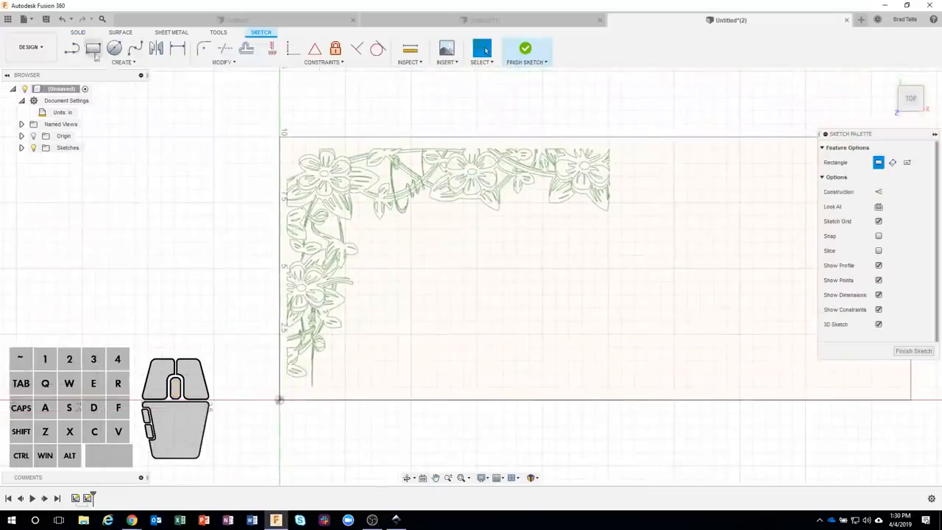
{"action": "left_click", "coordinate": [279, 138]}
{"action": "middle_click_drag", "start_coordinate": [496, 234], "coordinate": [242, 240]}
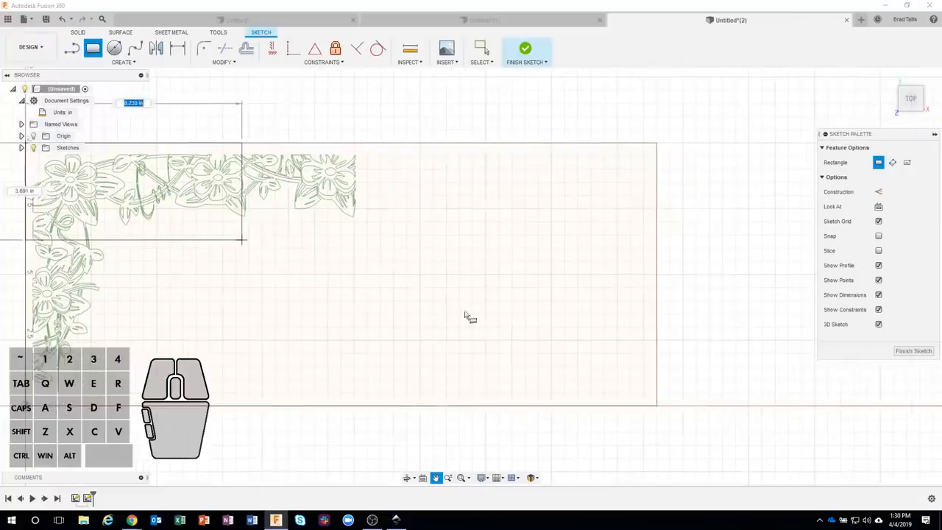
{"action": "left_click", "coordinate": [656, 405]}
{"action": "key", "text": "Escape"}
{"action": "mouse_move", "coordinate": [559, 147]}
{"action": "middle_mouse_down", "text": "shift"}
{"action": "mouse_move", "coordinate": [586, 208]}
{"action": "mouse_move", "coordinate": [434, 325]}
{"action": "mouse_move", "coordinate": [176, 410]}
{"action": "middle_mouse_up", "text": "shift"}
{"action": "key", "text": "Escape"}
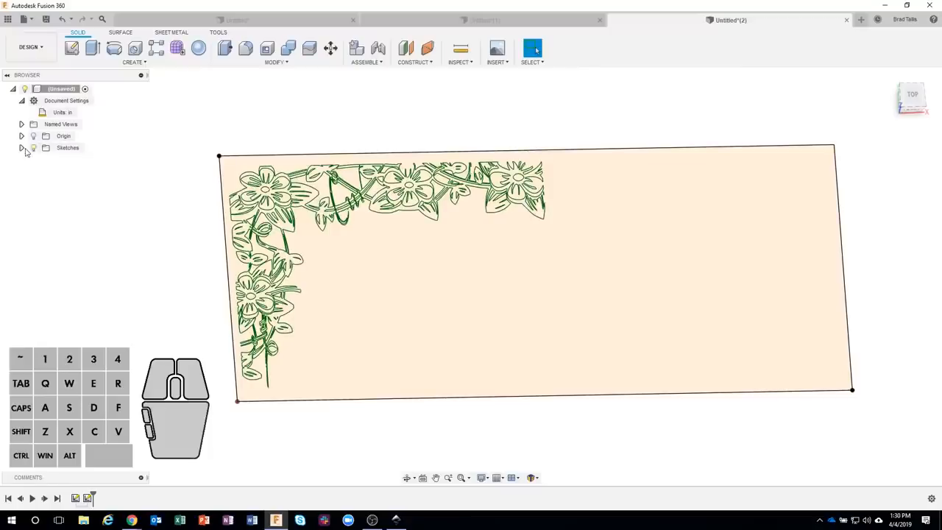
Step: Hide the first sketch containing the leaf artwork and rename it Border Sketch
{"action": "left_click", "coordinate": [22, 147]}
{"action": "left_click", "coordinate": [42, 158]}
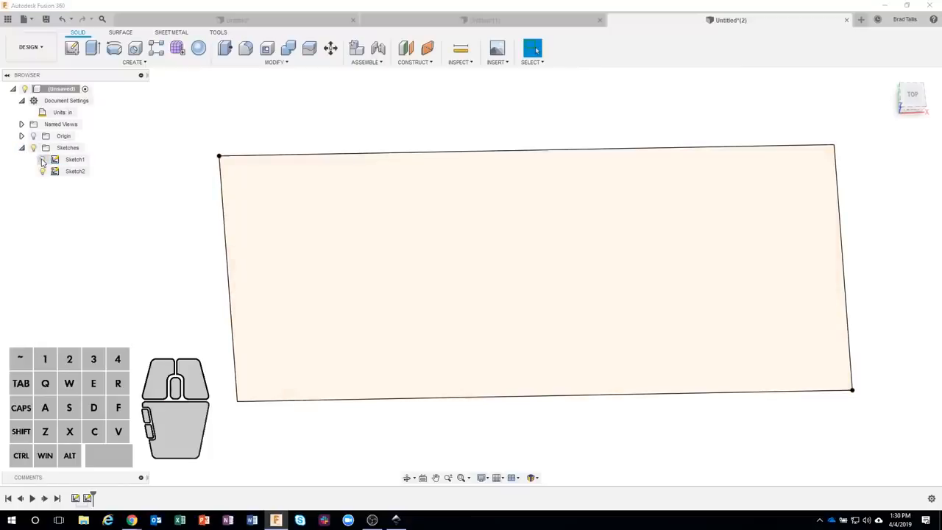
{"action": "left_click", "coordinate": [75, 160]}
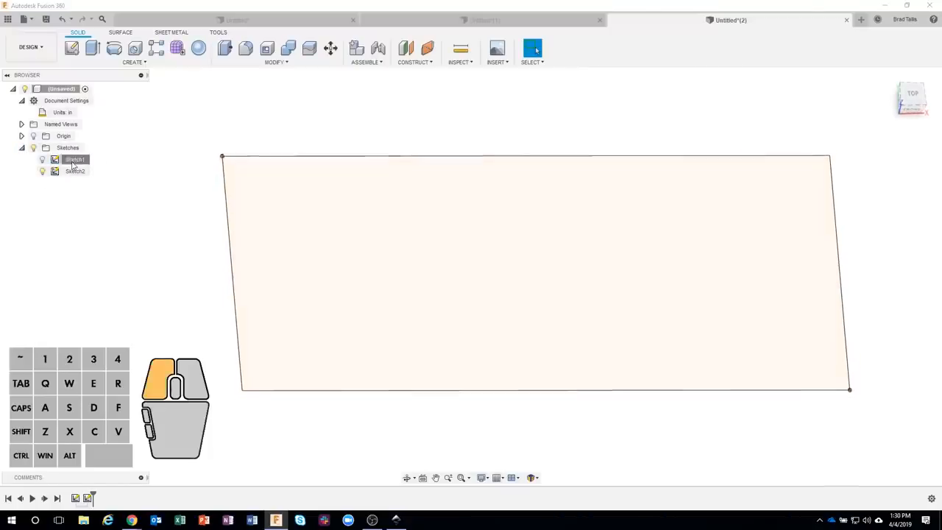
{"action": "double_click", "coordinate": [77, 160]}
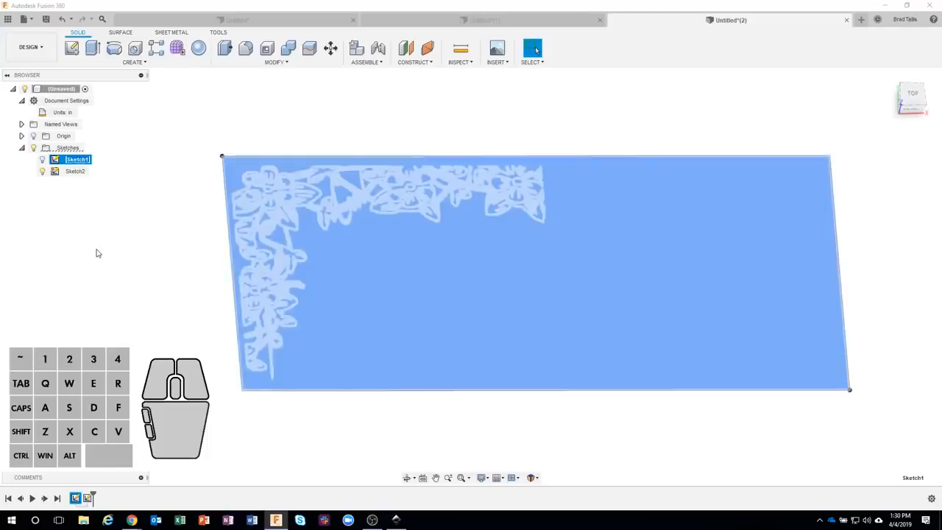
{"action": "type", "text": "Border Sketch"}
{"action": "key", "text": "Return"}
Step: Rename the second sketch, with the plain rectangle, as Wood Size
{"action": "left_click", "coordinate": [77, 174]}
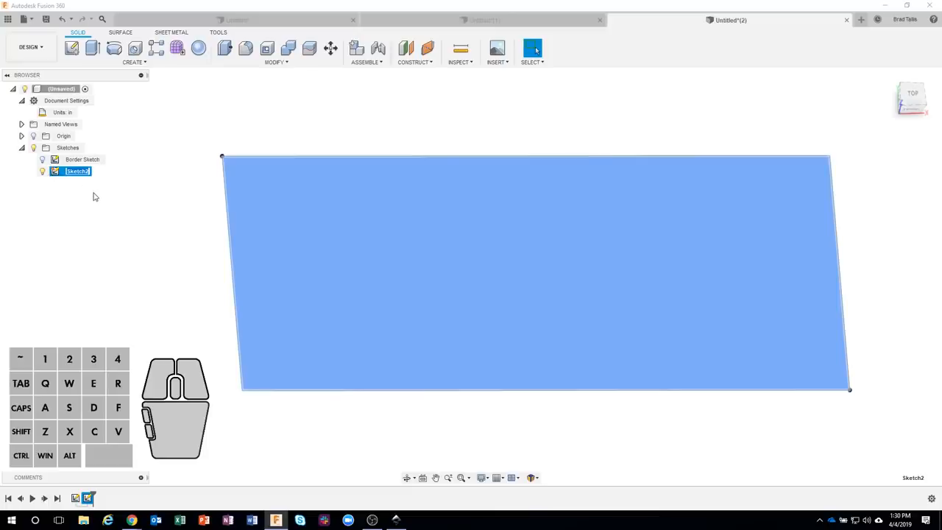
{"action": "key", "text": "shift"}
{"action": "type", "text": "Wood Size"}
{"action": "left_click", "coordinate": [105, 194]}
Step: Extrude the Wood Size rectangle by -0.75 in as a new body
{"action": "right_click", "coordinate": [247, 199]}
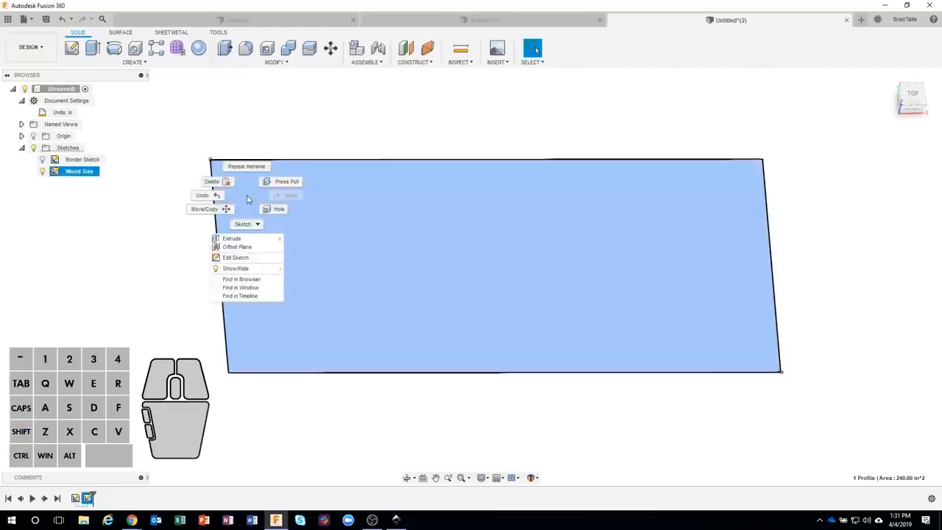
{"action": "left_click", "coordinate": [232, 238]}
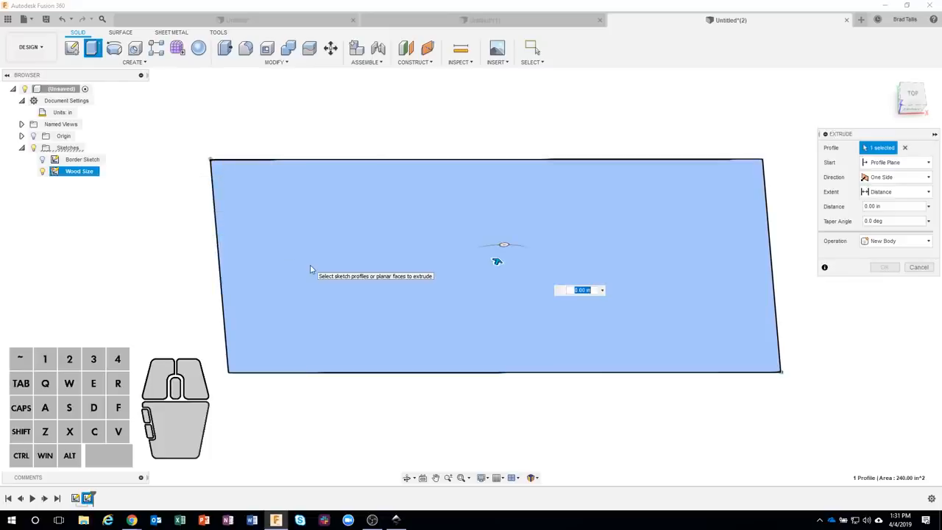
{"action": "type", "text": "-.75"}
{"action": "key", "text": "Return"}
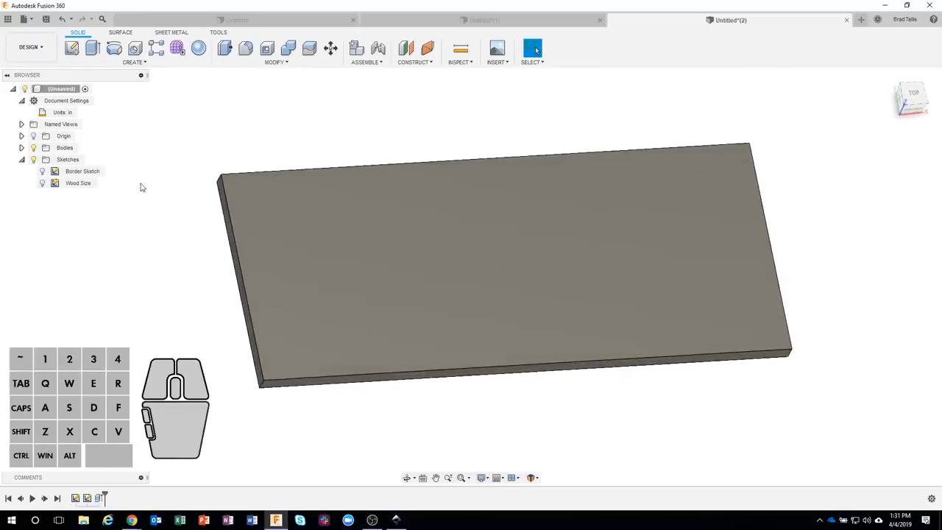
Step: Make the Border Sketch visible again on top of the board
{"action": "left_click", "coordinate": [54, 173]}
{"action": "left_click", "coordinate": [42, 171]}
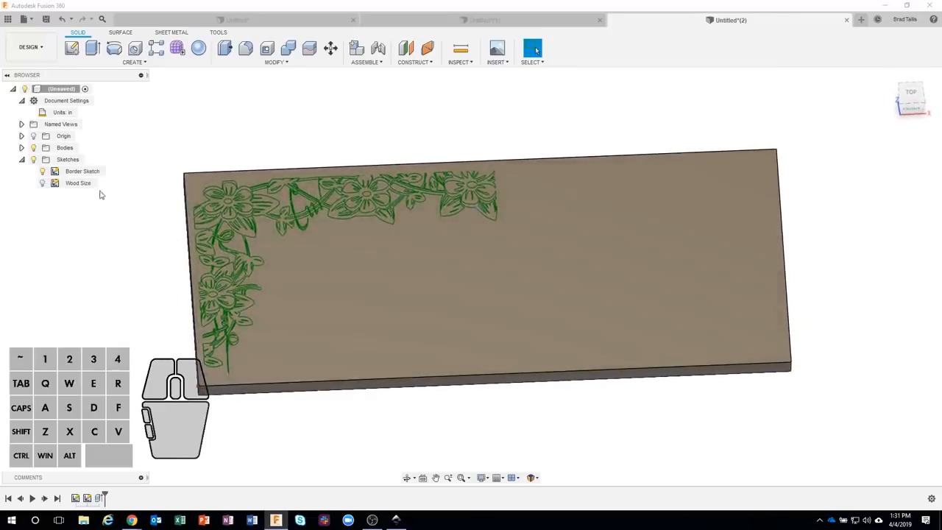
{"action": "left_click", "coordinate": [44, 172]}
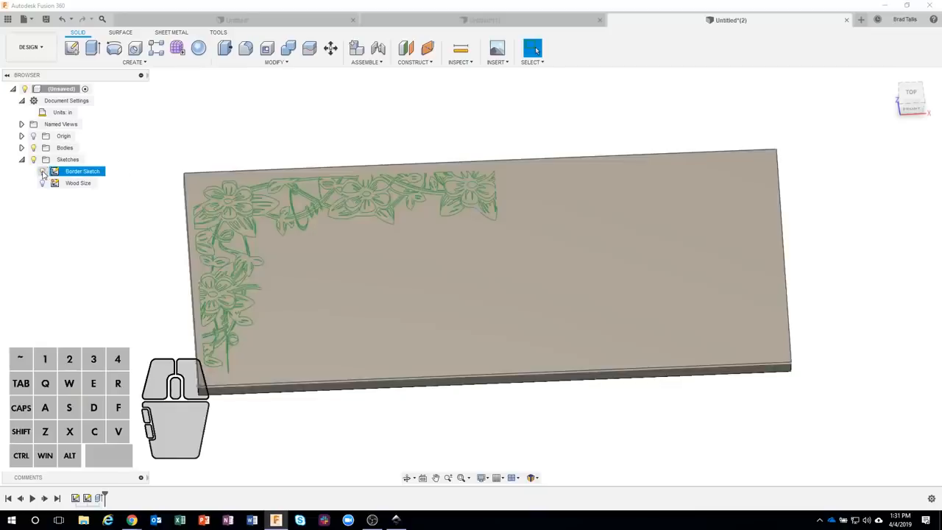
{"action": "left_click", "coordinate": [43, 171]}
{"action": "left_click", "coordinate": [43, 171]}
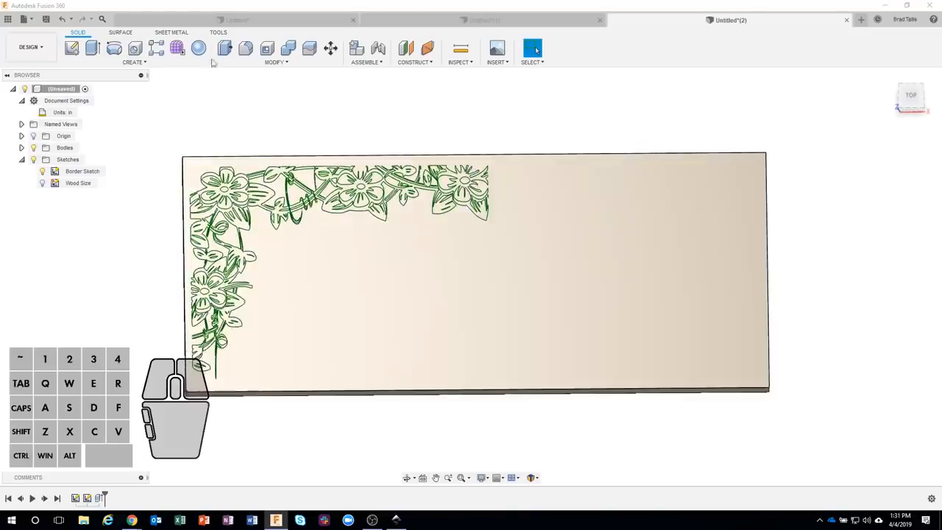
Step: Start a sketch on the board's top face and place the text 3113 inside the border, left of the board's centre
{"action": "left_click", "coordinate": [71, 48]}
{"action": "left_click", "coordinate": [546, 283]}
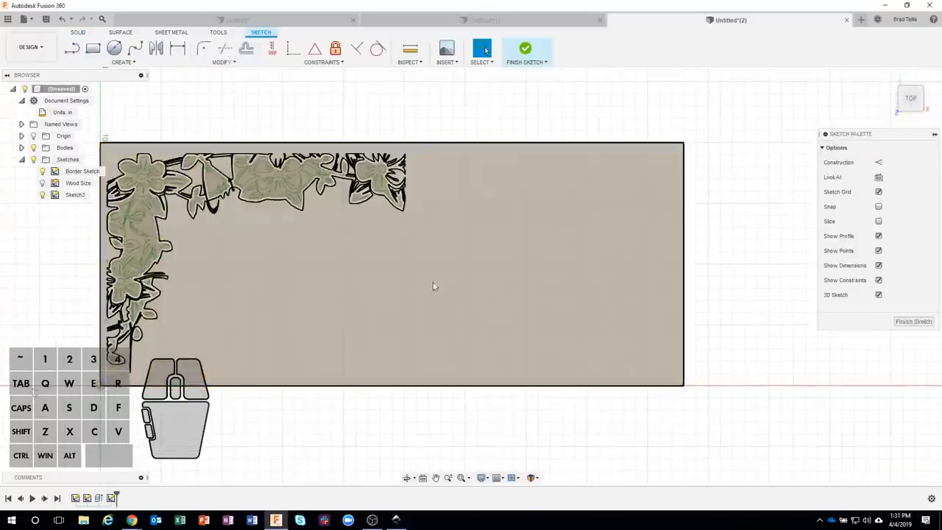
{"action": "left_click", "coordinate": [119, 61]}
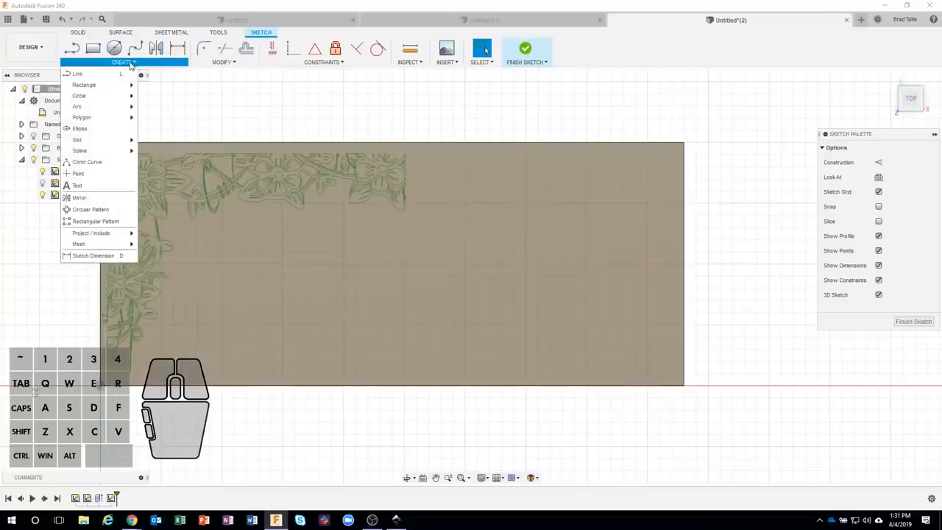
{"action": "left_click", "coordinate": [94, 186]}
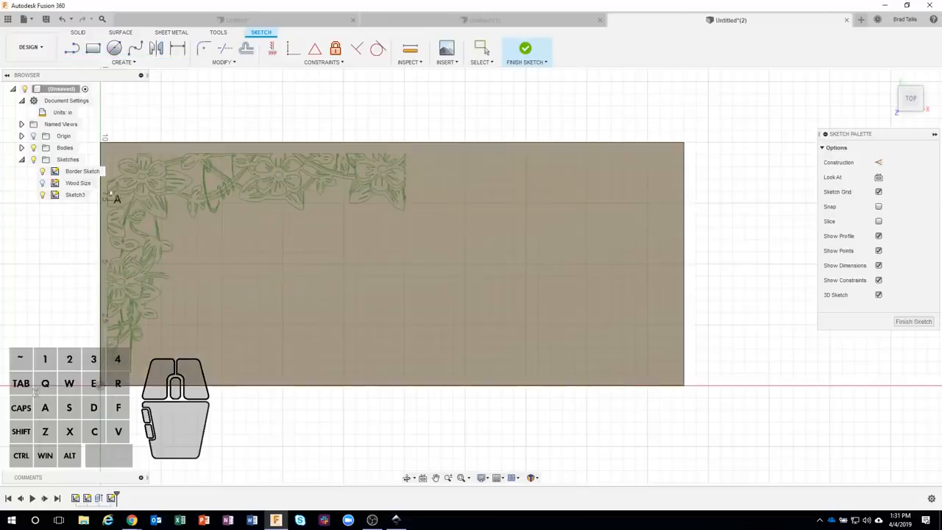
{"action": "left_click", "coordinate": [339, 254]}
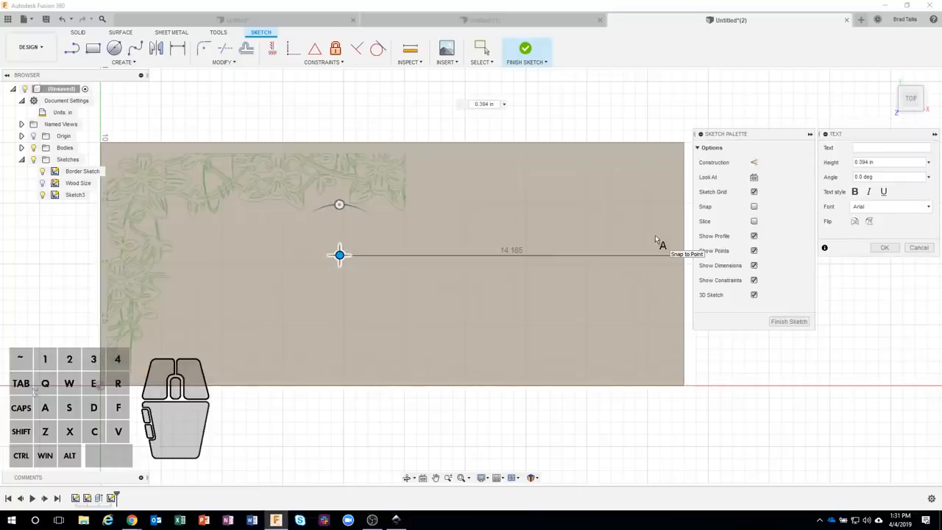
{"action": "type", "text": "#"}
{"action": "type", "text": "113"}
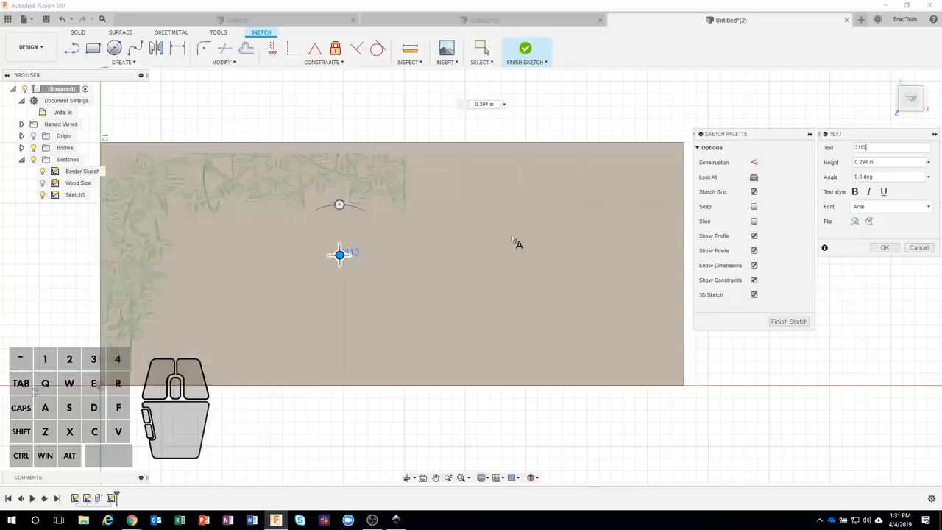
Step: Set the height of the 3113 text to 2 in
{"action": "left_click", "coordinate": [872, 162]}
{"action": "left_click_drag", "start_coordinate": [886, 160], "coordinate": [840, 167]}
{"action": "type", "text": "1.5"}
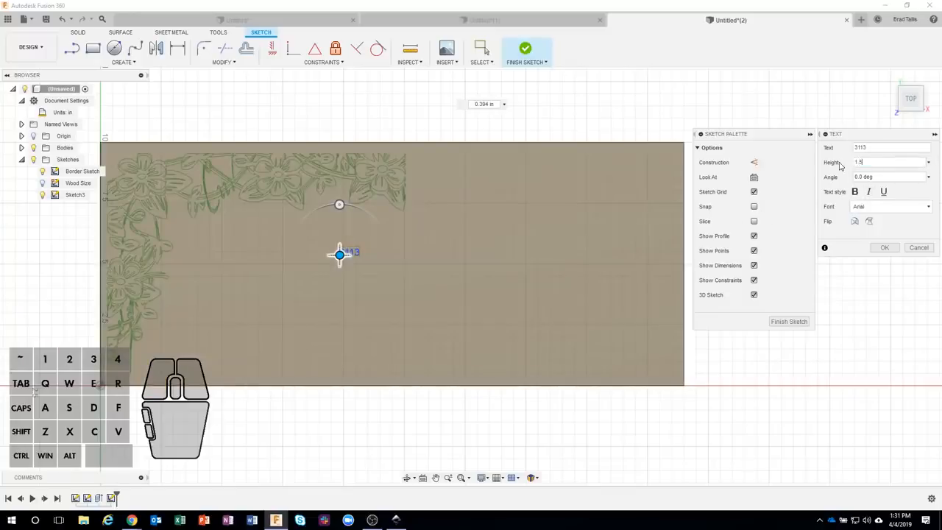
{"action": "left_click_drag", "start_coordinate": [879, 162], "coordinate": [830, 163]}
{"action": "type", "text": "2"}
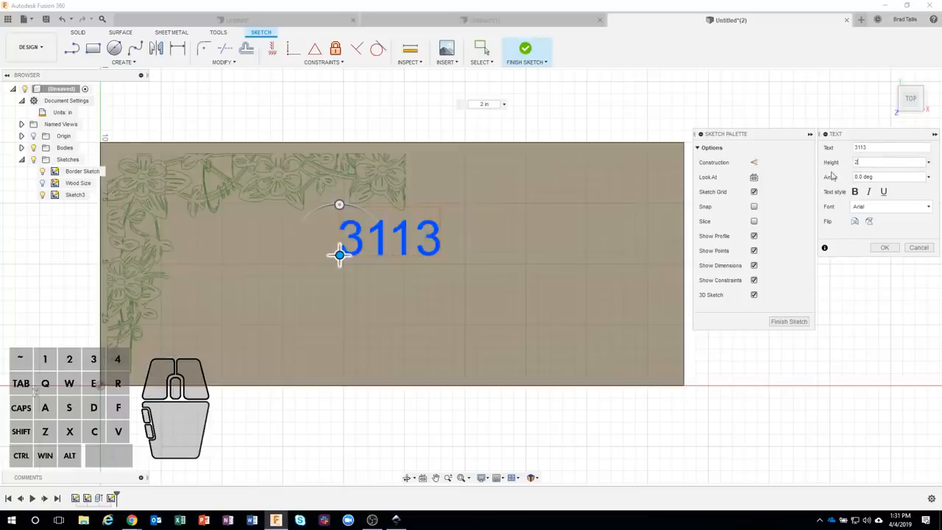
Step: Make the 3113 text bold in Book Antiqua and shift it slightly toward the board's centre
{"action": "left_click", "coordinate": [855, 192]}
{"action": "left_click", "coordinate": [886, 206]}
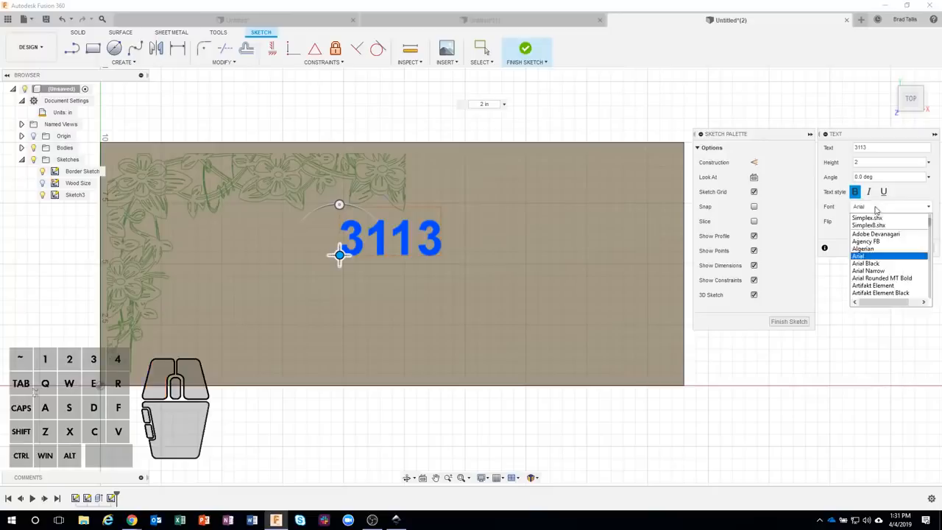
{"action": "scroll", "coordinate": [894, 253], "scroll_direction": "down", "scroll_amount": 8}
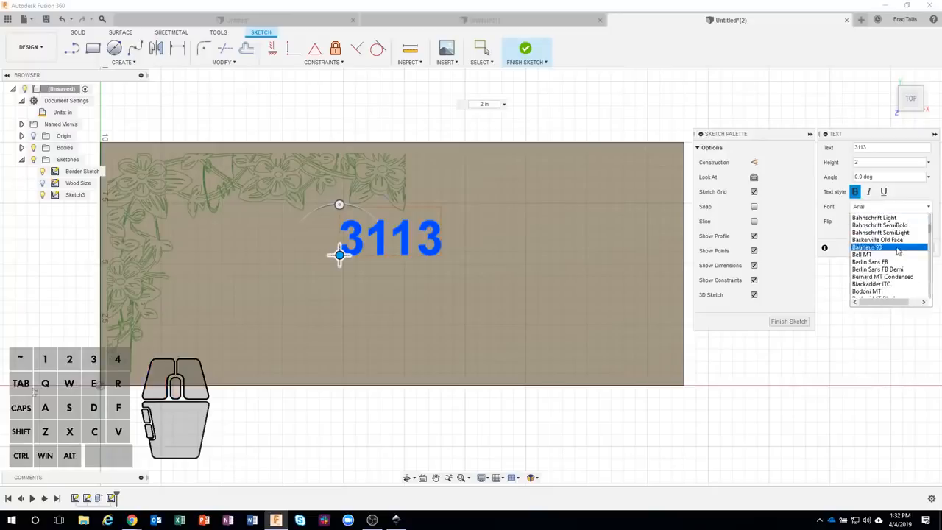
{"action": "scroll", "coordinate": [895, 252], "scroll_direction": "down", "scroll_amount": 2}
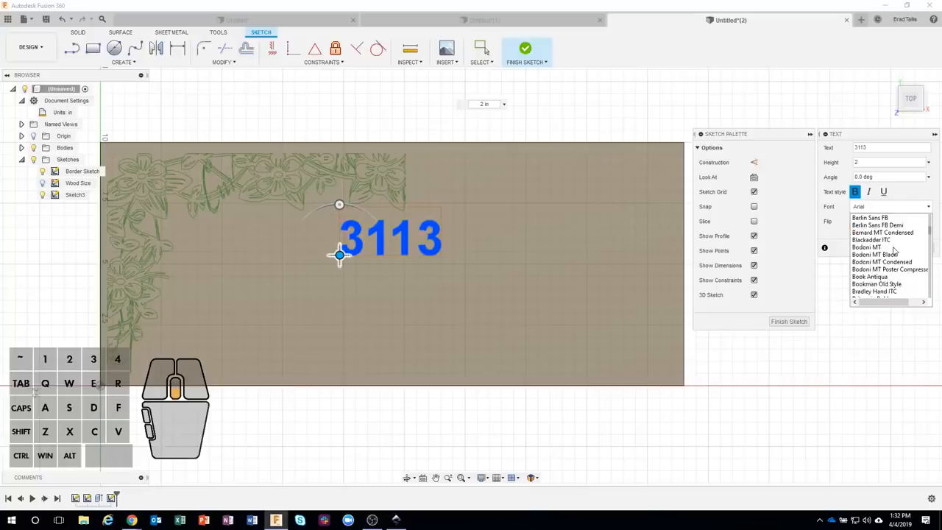
{"action": "left_click", "coordinate": [893, 277]}
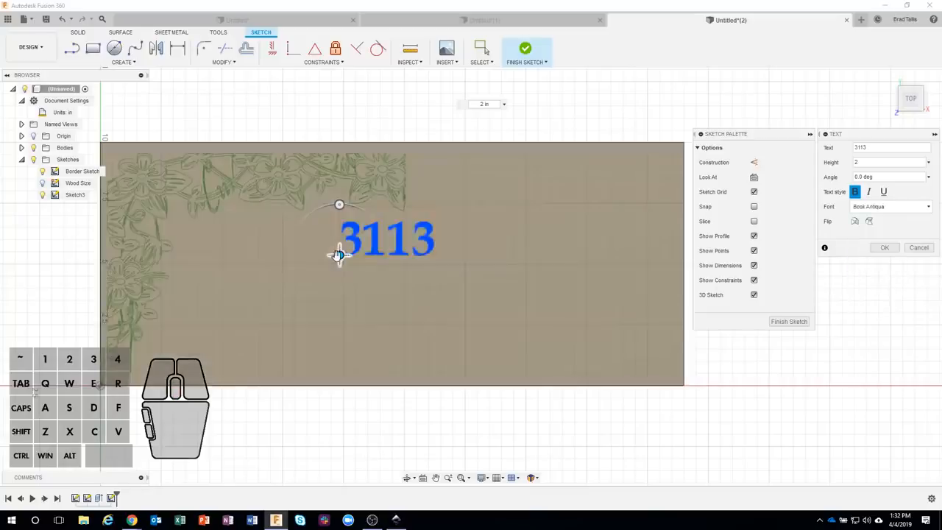
{"action": "left_click_drag", "start_coordinate": [339, 254], "coordinate": [356, 253]}
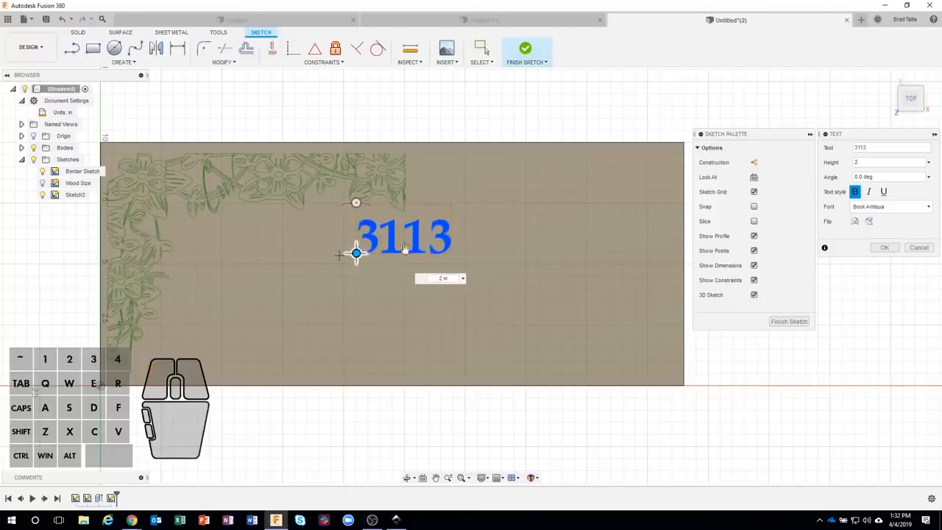
{"action": "left_click", "coordinate": [882, 248]}
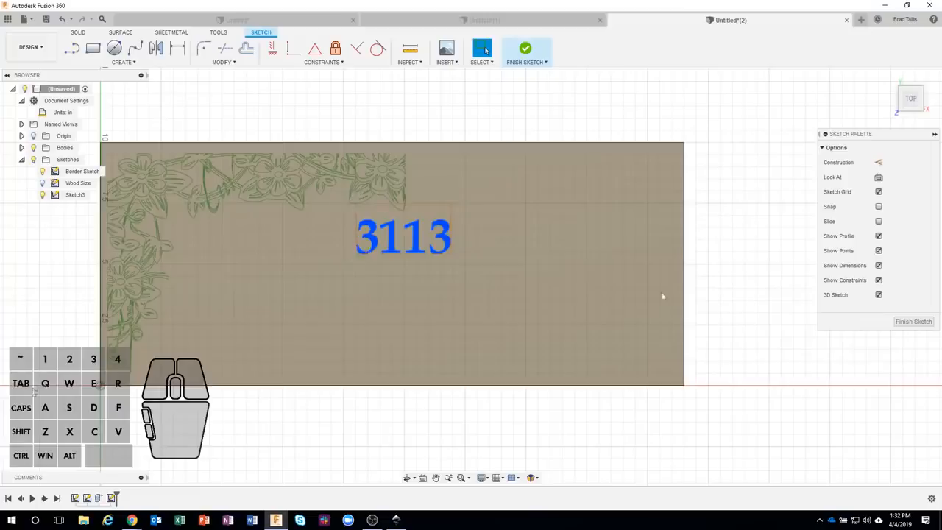
Step: Place a second text with the family surname below the 3113, with a height of 3.5 in
{"action": "right_click_drag", "start_coordinate": [747, 428], "coordinate": [761, 302]}
{"action": "left_click", "coordinate": [274, 339]}
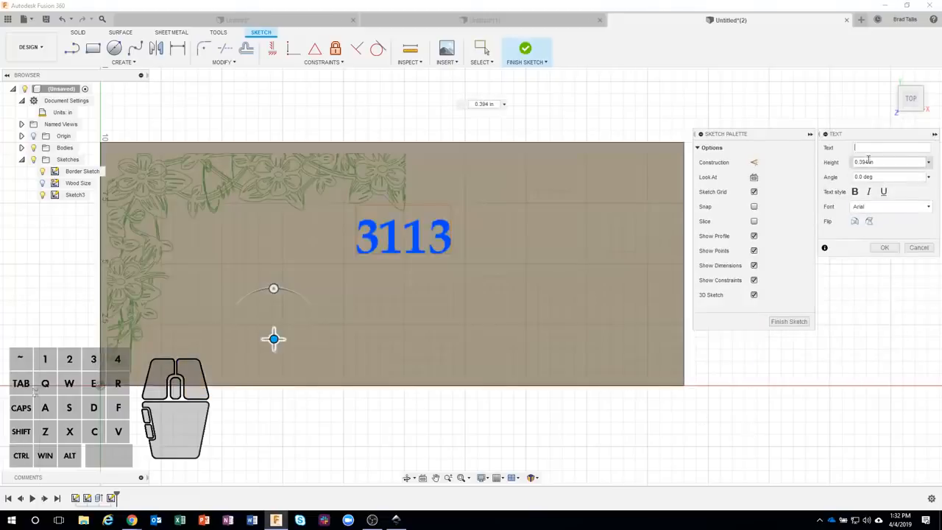
{"action": "type", "text": "Tallis"}
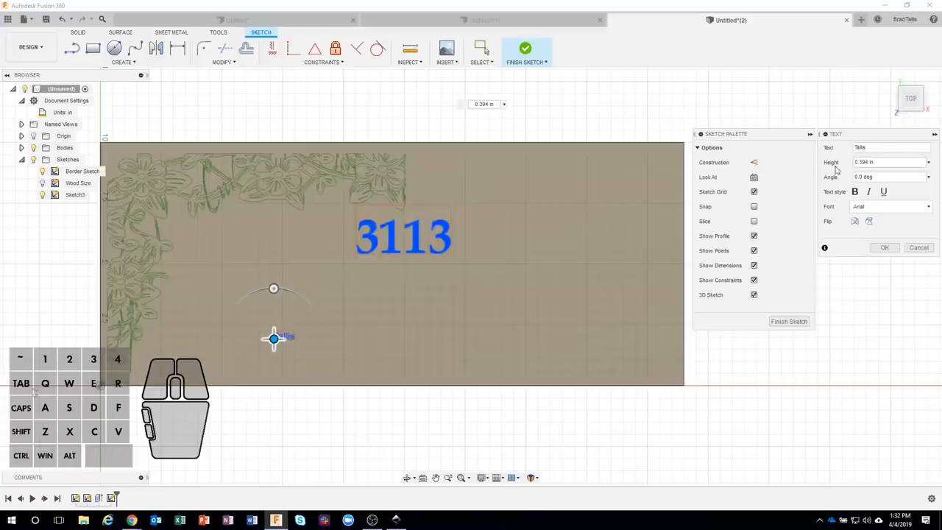
{"action": "left_click_drag", "start_coordinate": [885, 163], "coordinate": [846, 163]}
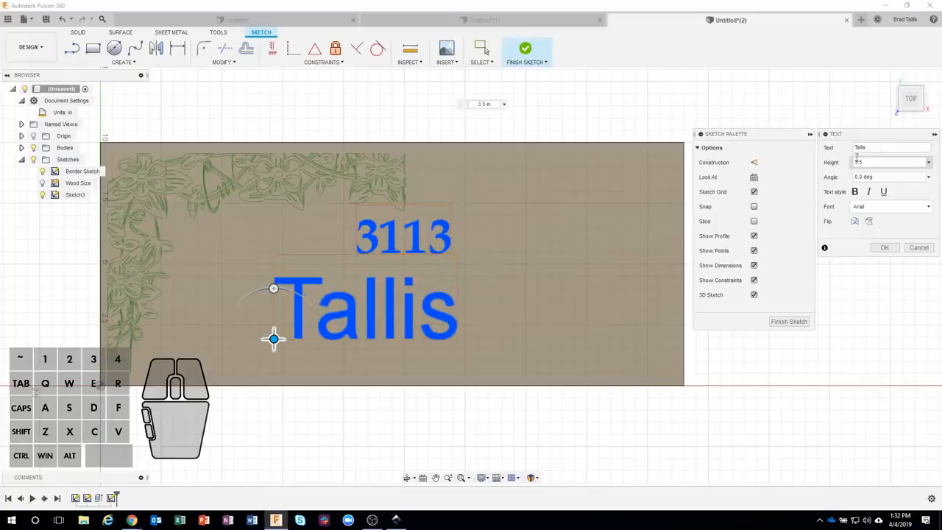
Step: Set the surname text to non-bold Book Antiqua and shift it to sit centred under the 3113
{"action": "left_click", "coordinate": [925, 206]}
{"action": "scroll", "coordinate": [899, 272], "scroll_direction": "down", "scroll_amount": 5}
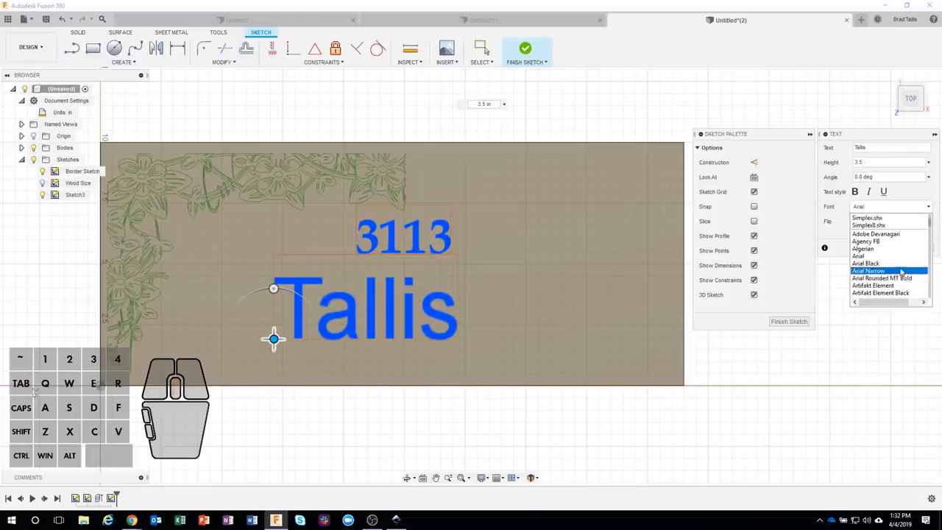
{"action": "scroll", "coordinate": [898, 272], "scroll_direction": "down", "scroll_amount": 3}
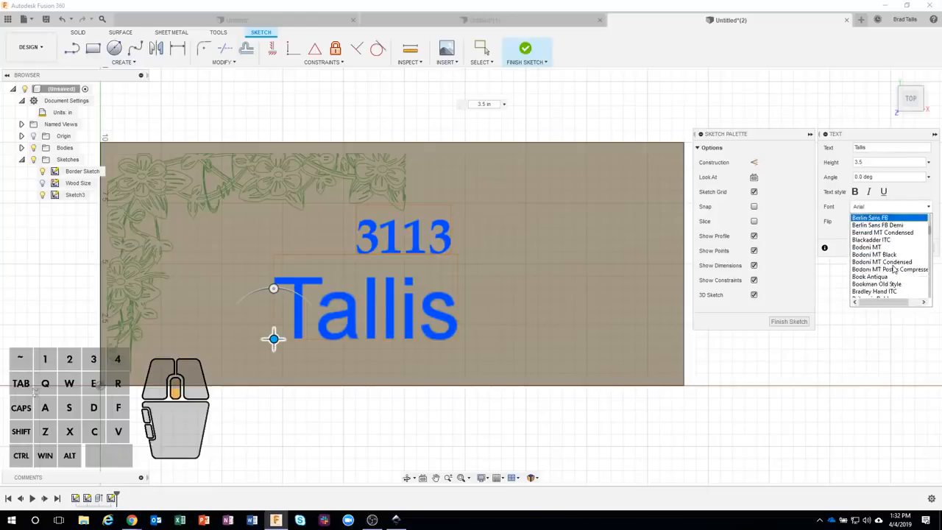
{"action": "left_click", "coordinate": [887, 276]}
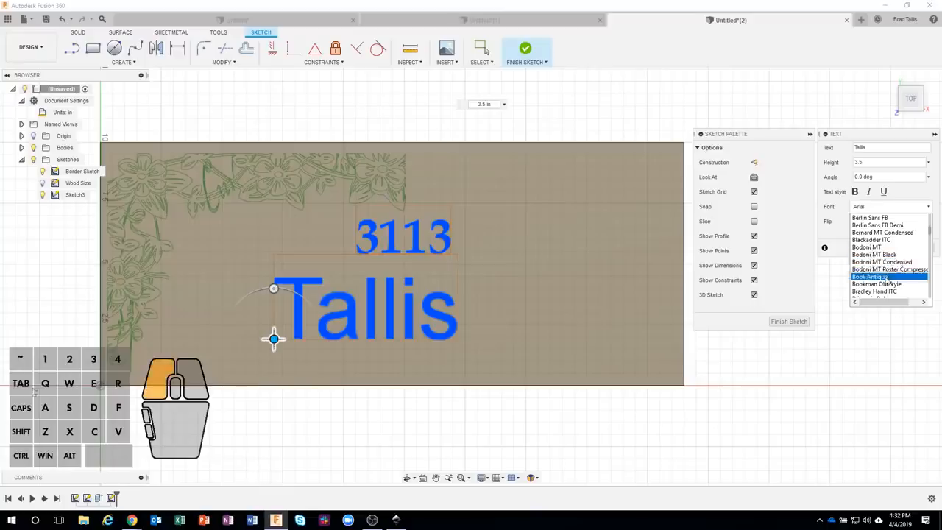
{"action": "left_click", "coordinate": [854, 192]}
{"action": "left_click", "coordinate": [854, 193]}
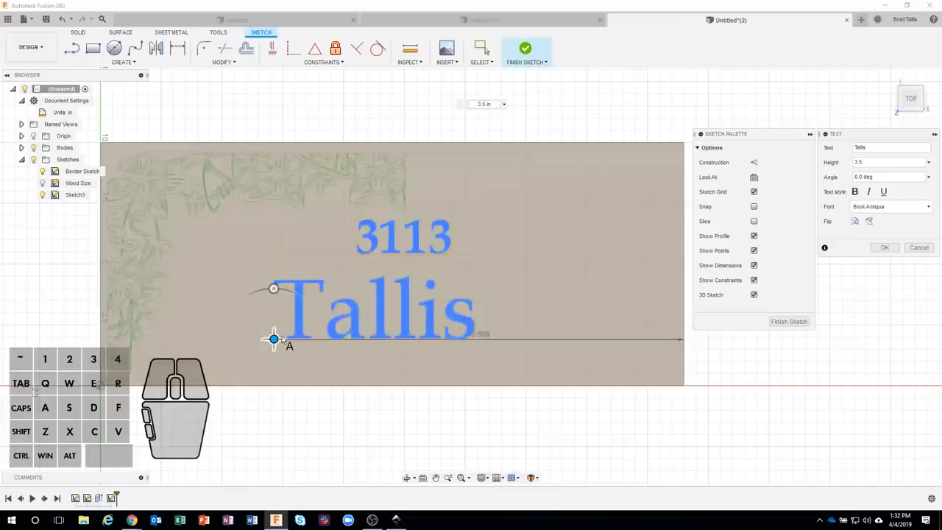
{"action": "left_click_drag", "start_coordinate": [274, 339], "coordinate": [298, 339]}
{"action": "left_click", "coordinate": [884, 248]}
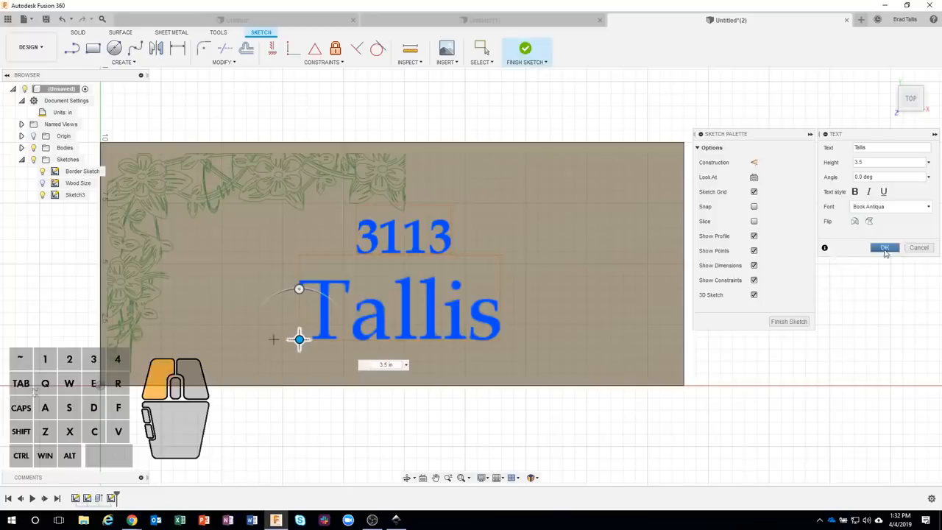
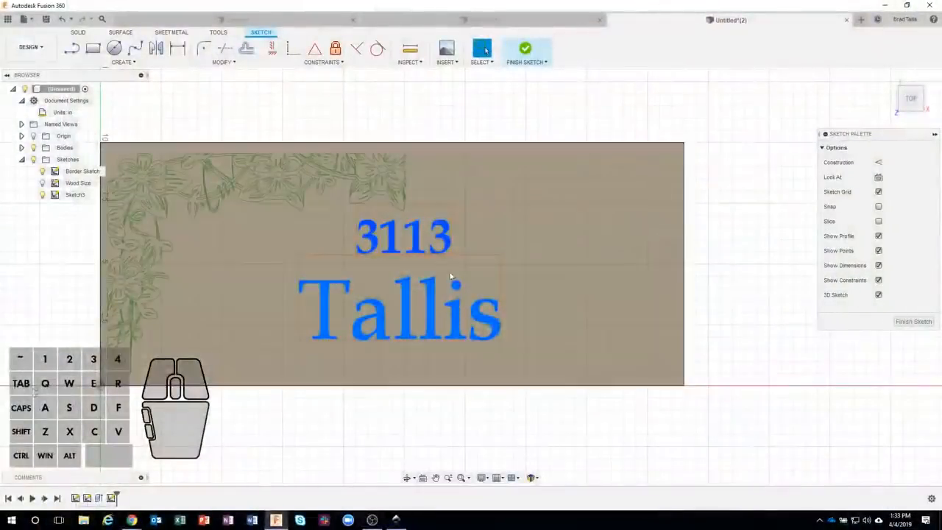
Step: Explode the 3113 text and the surname text into sketch curves
{"action": "left_click", "coordinate": [444, 246]}
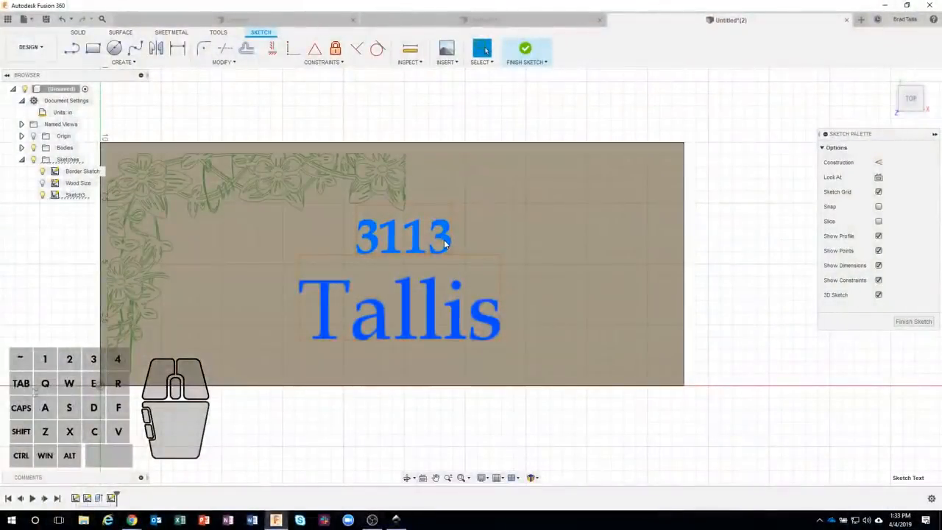
{"action": "right_click", "coordinate": [444, 239]}
{"action": "left_click", "coordinate": [442, 303]}
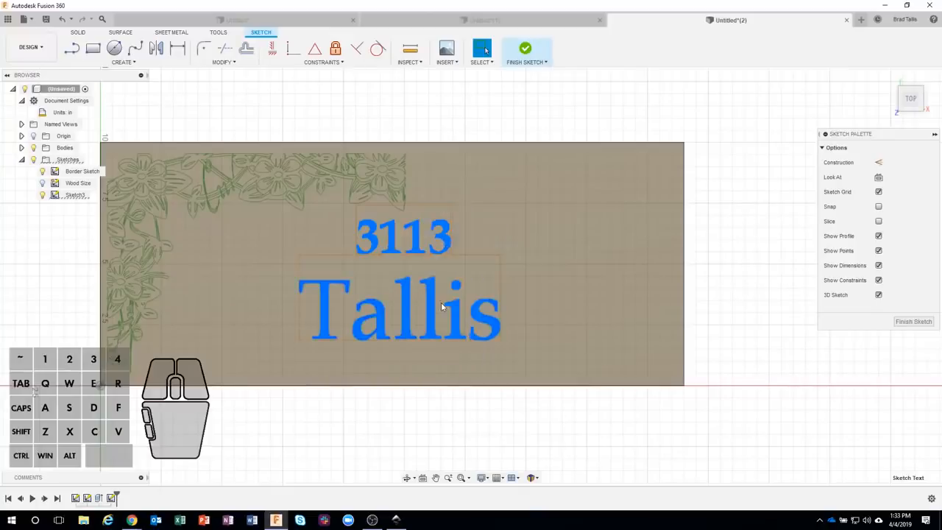
{"action": "right_click", "coordinate": [433, 287]}
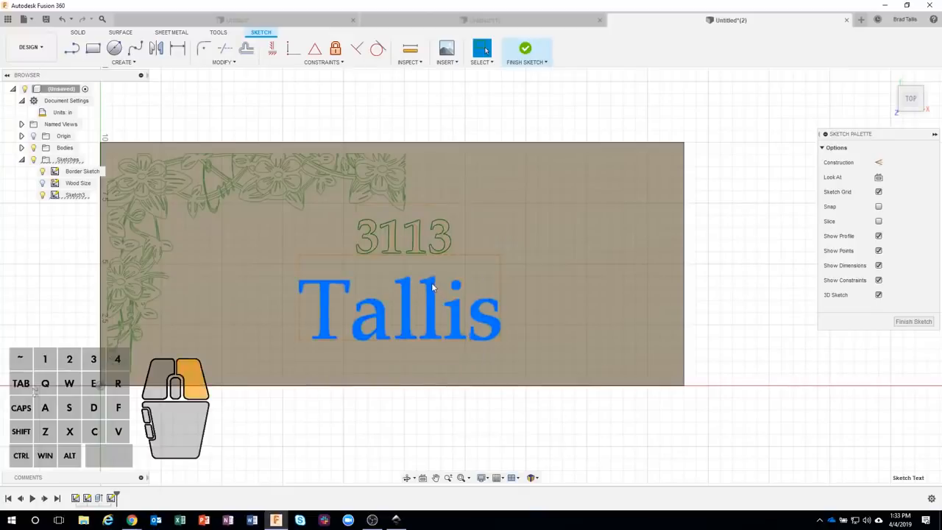
{"action": "left_click", "coordinate": [429, 346]}
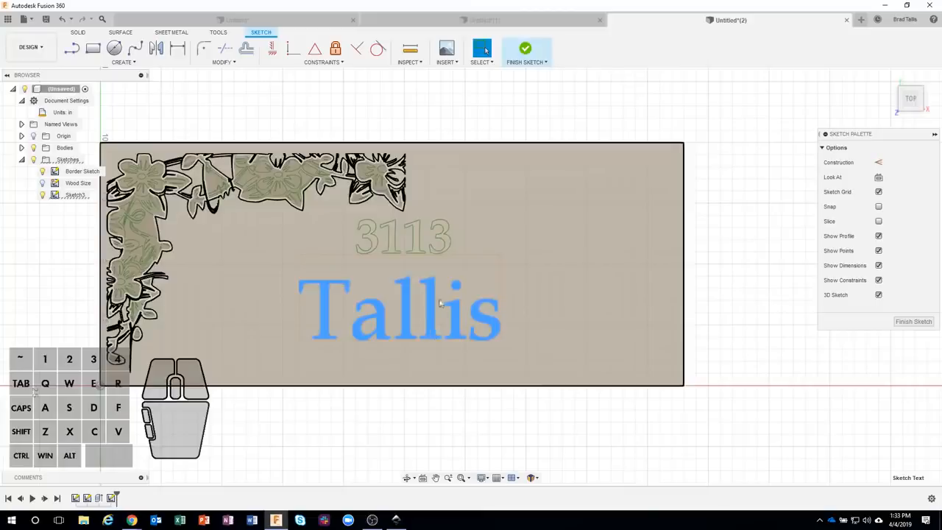
Step: Undo the explosion of the surname text and restore its curves
{"action": "key", "text": "ctrl"}
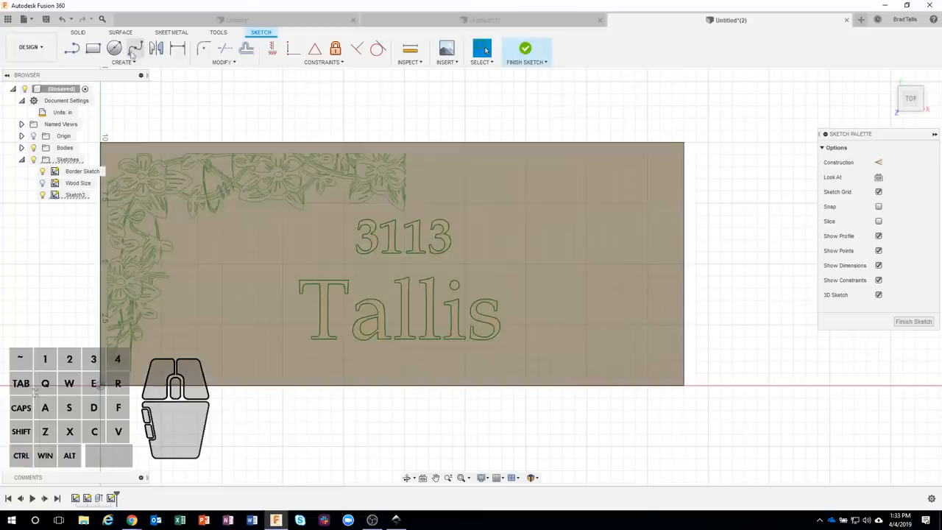
{"action": "left_click", "coordinate": [63, 20]}
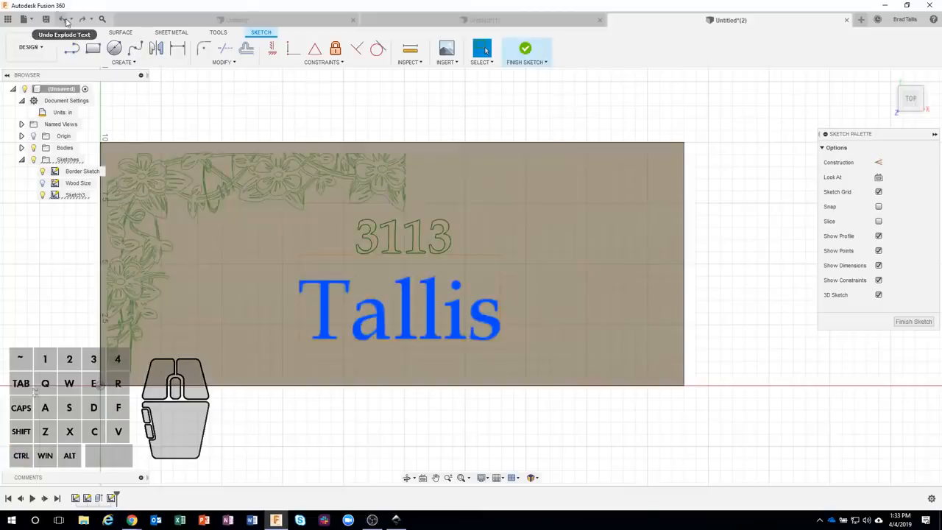
{"action": "left_click", "coordinate": [505, 153]}
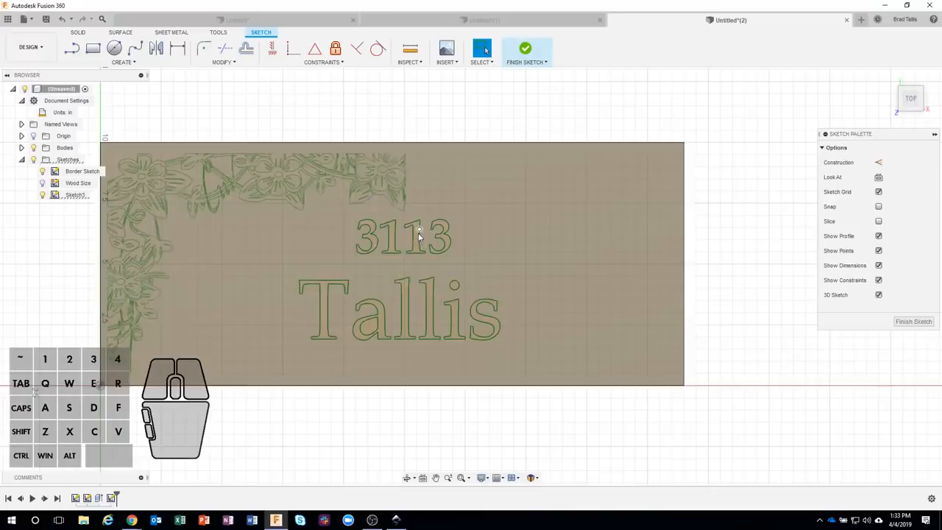
Step: Finish the text sketch and switch to the Manufacture workspace
{"action": "scroll", "coordinate": [417, 232], "scroll_direction": "up", "scroll_amount": 5}
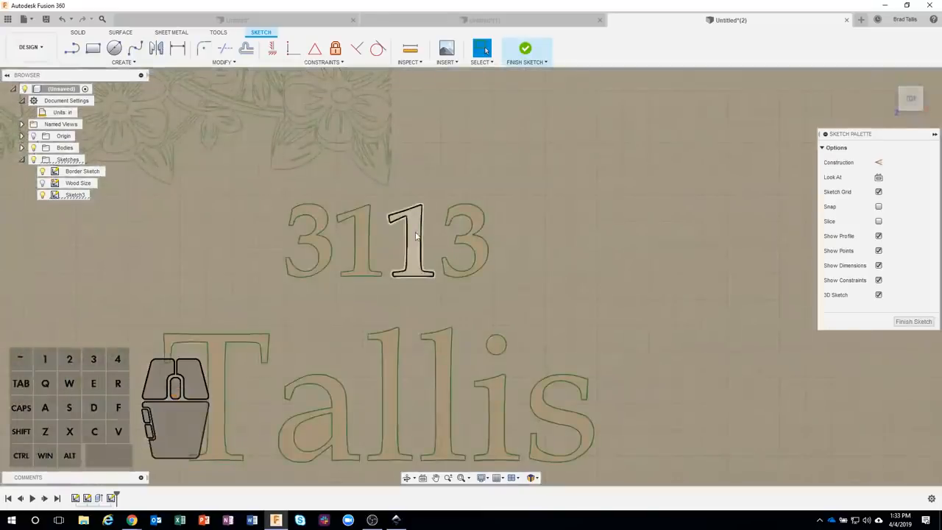
{"action": "scroll", "coordinate": [426, 244], "scroll_direction": "down", "scroll_amount": 5}
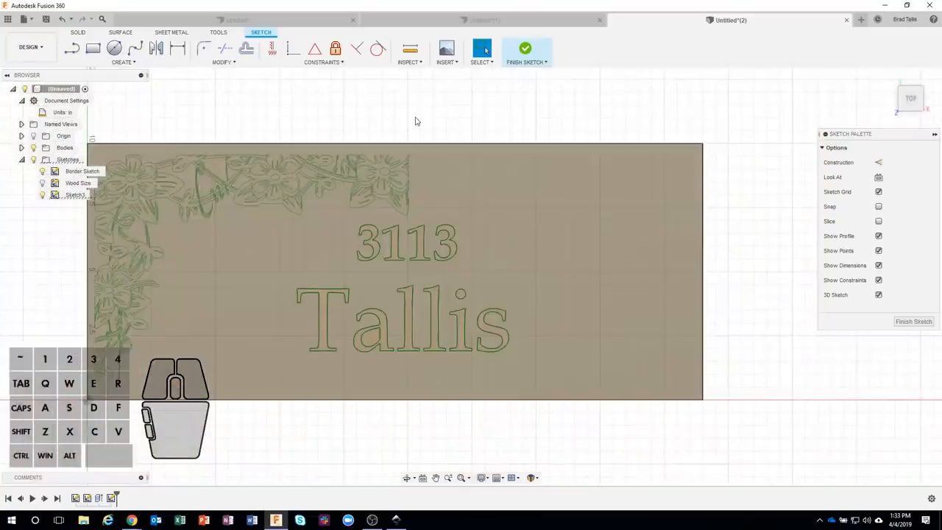
{"action": "mouse_move", "coordinate": [443, 121]}
{"action": "middle_mouse_down", "text": "shift"}
{"action": "mouse_move", "coordinate": [479, 134]}
{"action": "mouse_move", "coordinate": [470, 114]}
{"action": "middle_mouse_up", "text": "shift"}
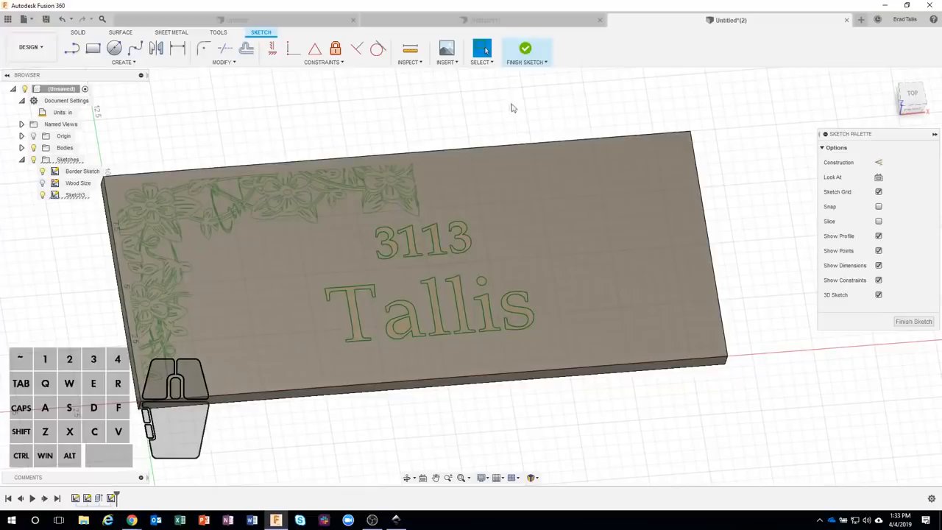
{"action": "left_click", "coordinate": [519, 61]}
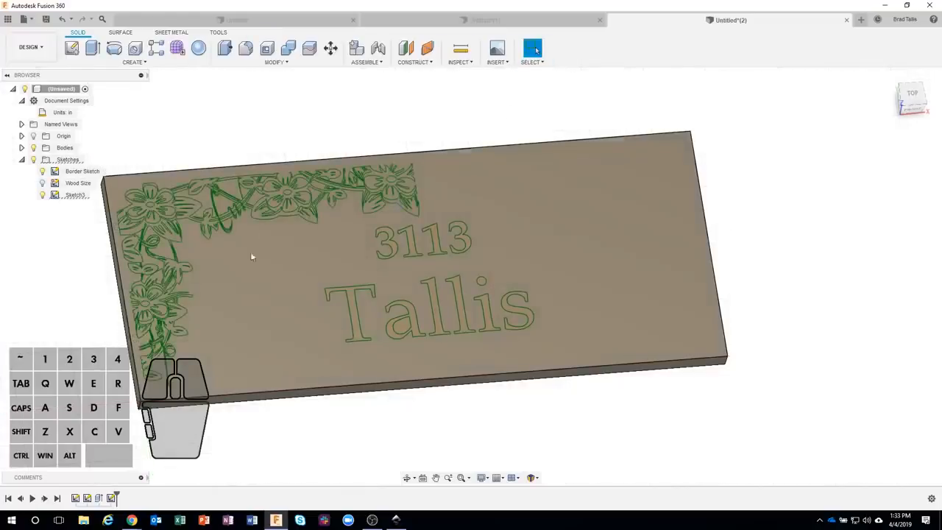
{"action": "middle_click_drag", "start_coordinate": [391, 126], "coordinate": [331, 246], "text": "shift"}
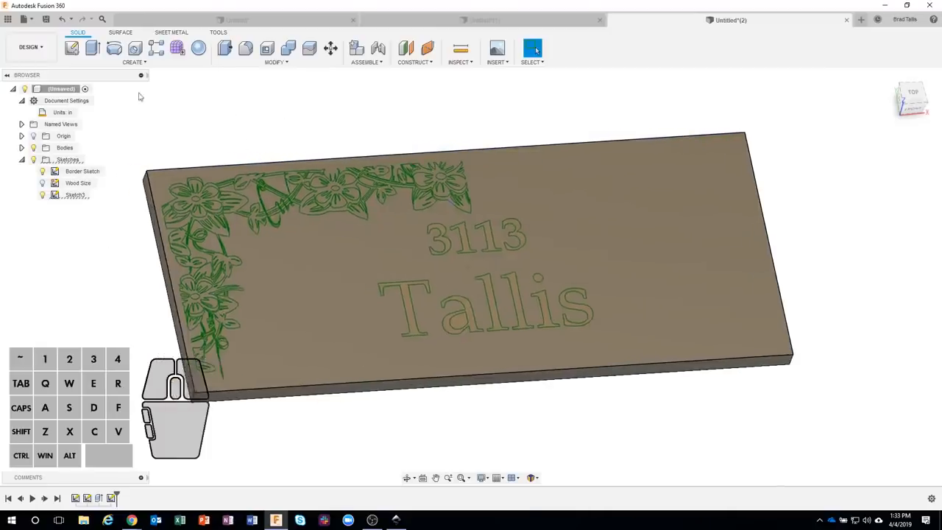
{"action": "left_click", "coordinate": [31, 47]}
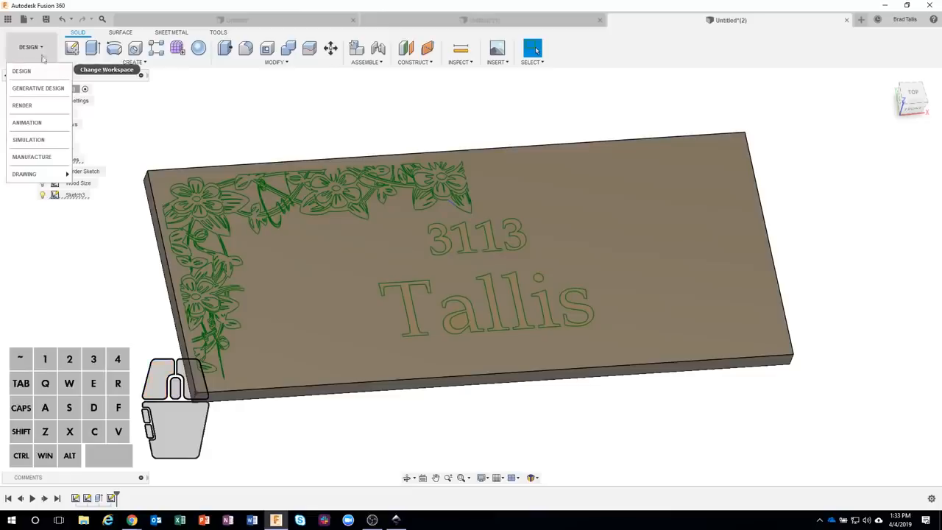
{"action": "left_click", "coordinate": [42, 156]}
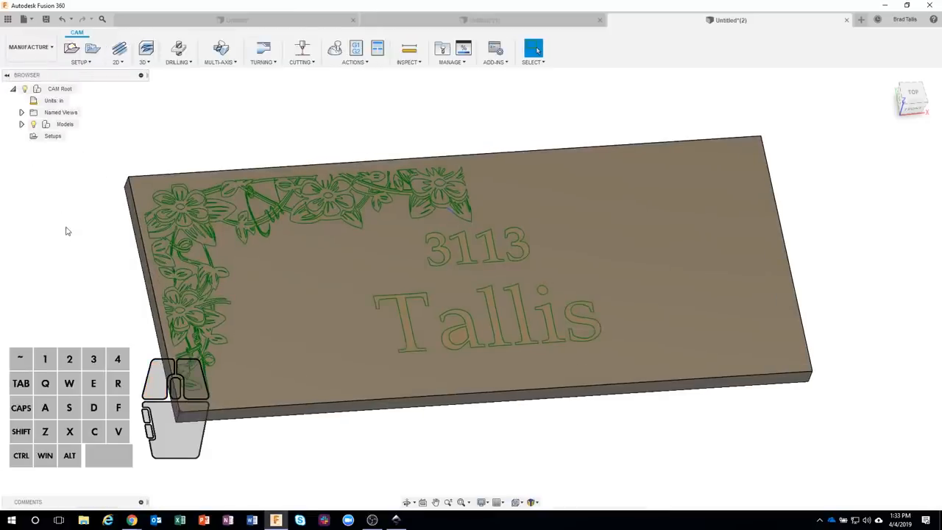
Step: Create a milling setup for the board and examine its stock allowance from above and from the front
{"action": "left_click", "coordinate": [71, 49]}
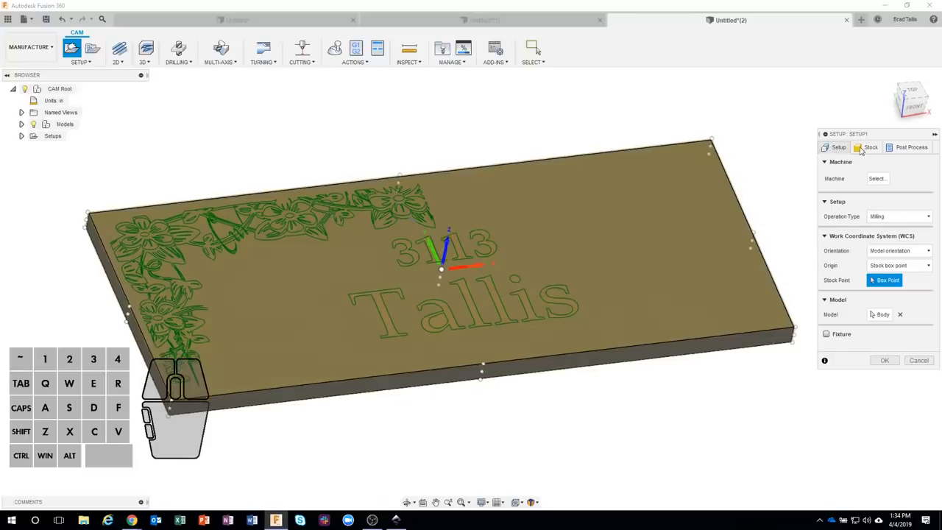
{"action": "left_click", "coordinate": [868, 148]}
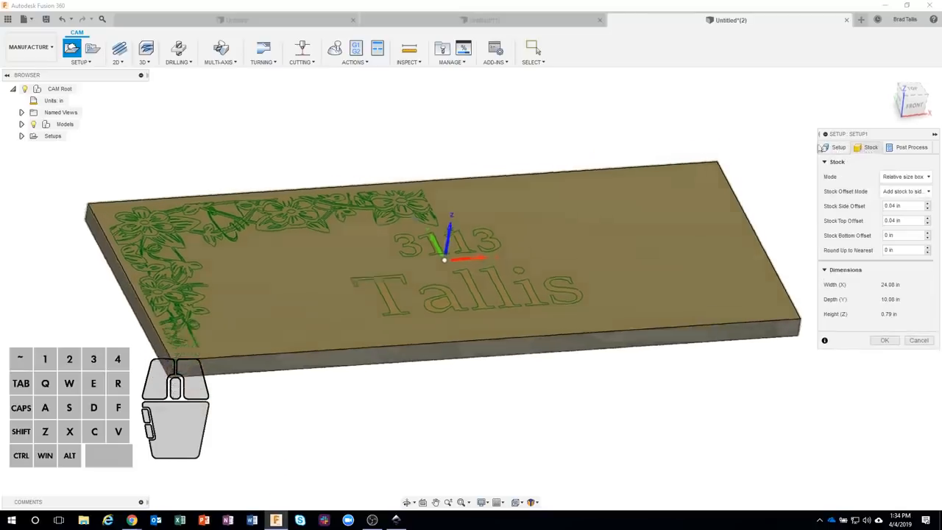
{"action": "middle_click_drag", "start_coordinate": [648, 175], "coordinate": [754, 141], "text": "shift"}
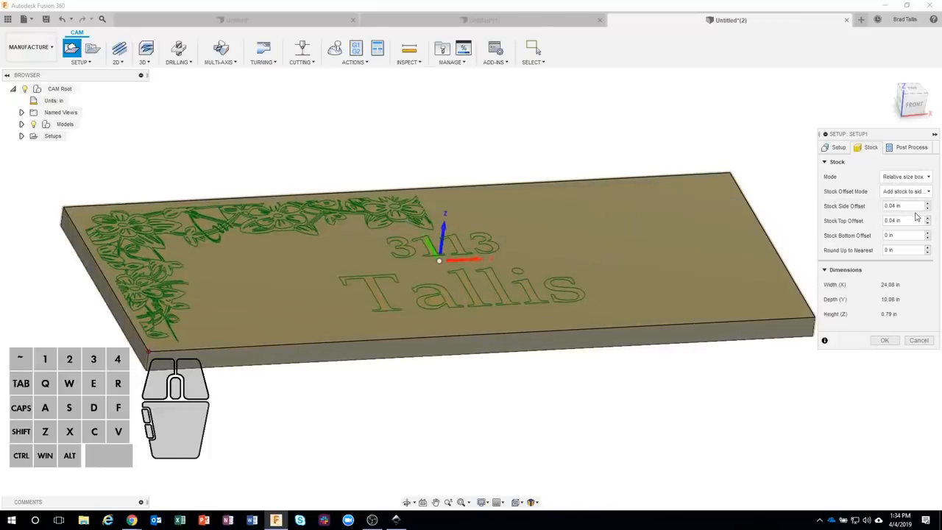
{"action": "left_click", "coordinate": [911, 89]}
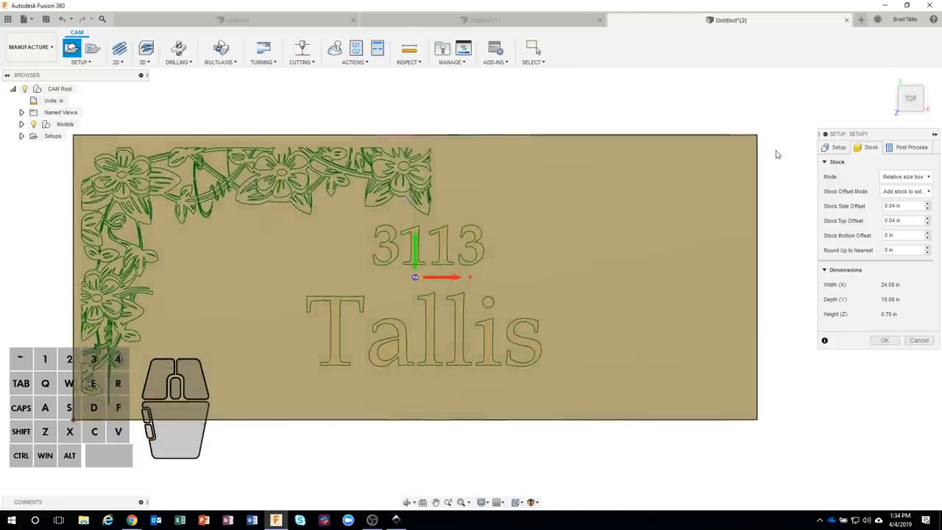
{"action": "scroll", "coordinate": [765, 124], "scroll_direction": "up", "scroll_amount": 3}
{"action": "scroll", "coordinate": [746, 151], "scroll_direction": "up", "scroll_amount": 4}
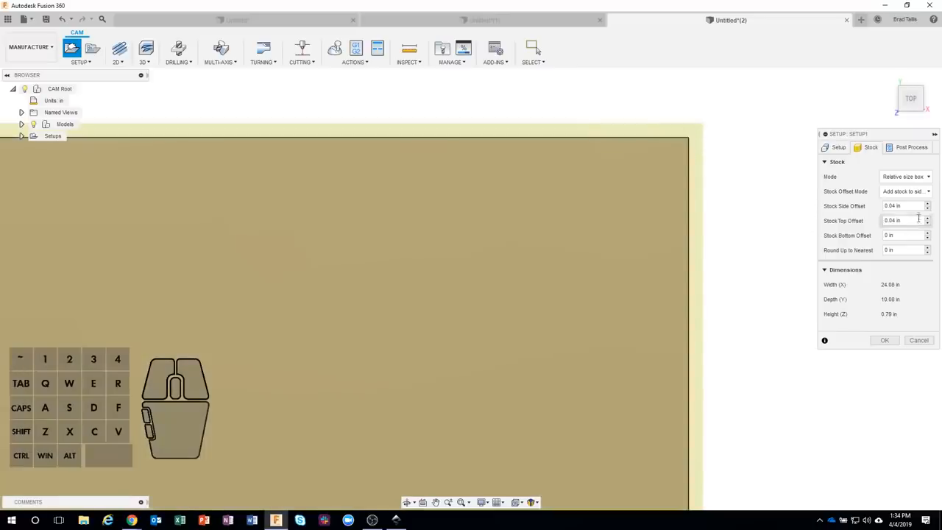
{"action": "scroll", "coordinate": [743, 257], "scroll_direction": "down", "scroll_amount": 1}
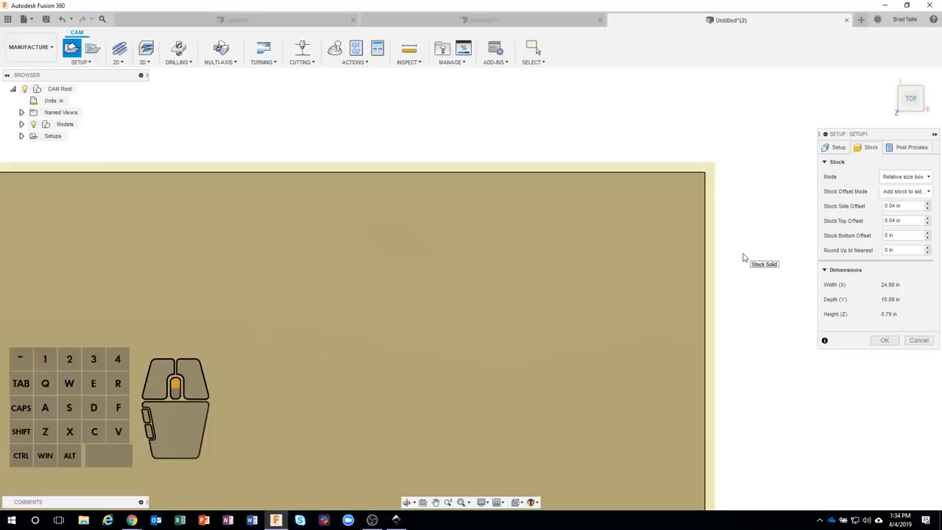
{"action": "scroll", "coordinate": [743, 257], "scroll_direction": "up", "scroll_amount": 3}
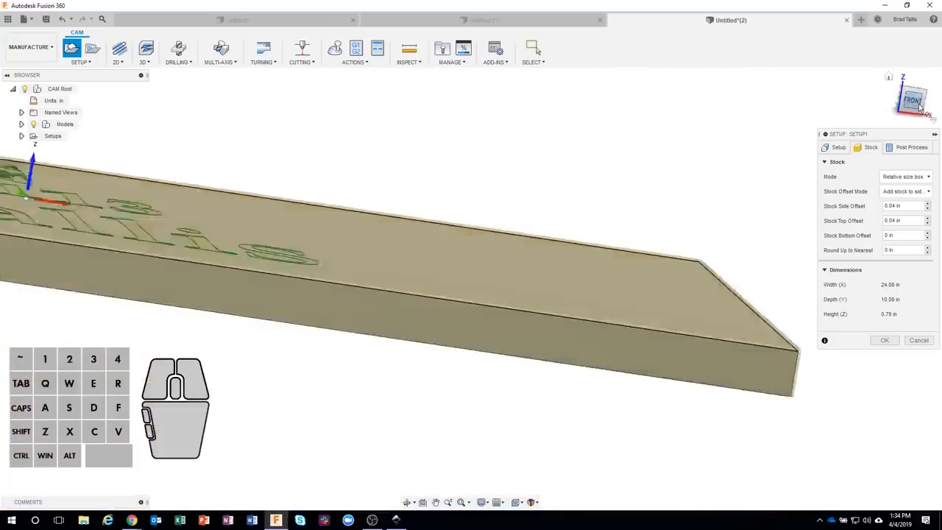
{"action": "left_click", "coordinate": [919, 107]}
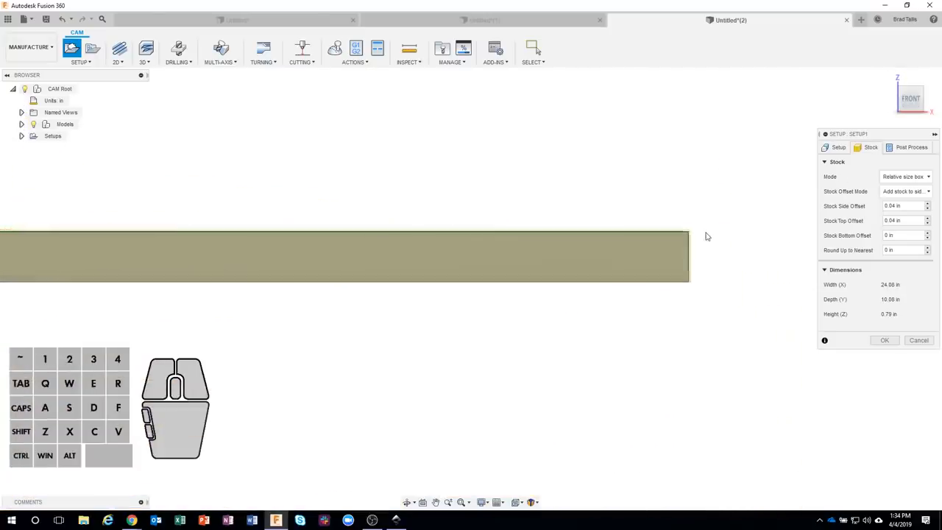
{"action": "scroll", "coordinate": [705, 236], "scroll_direction": "up", "scroll_amount": 3}
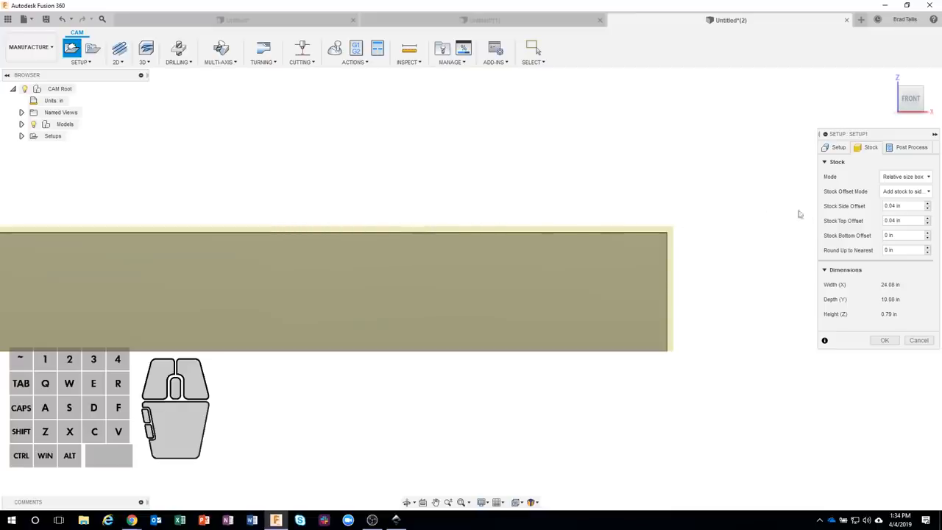
Step: Set the stock top offset to 0 and confirm the setup
{"action": "left_click", "coordinate": [916, 220]}
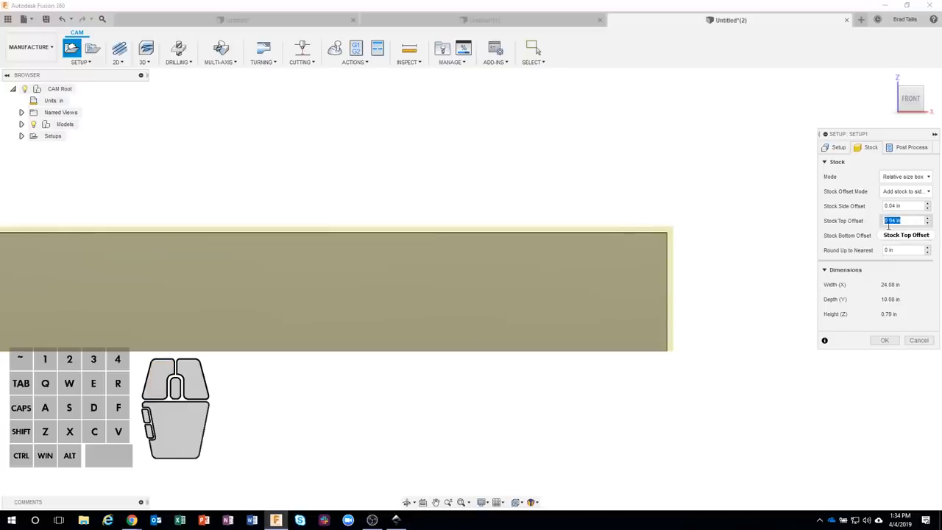
{"action": "type", "text": "0"}
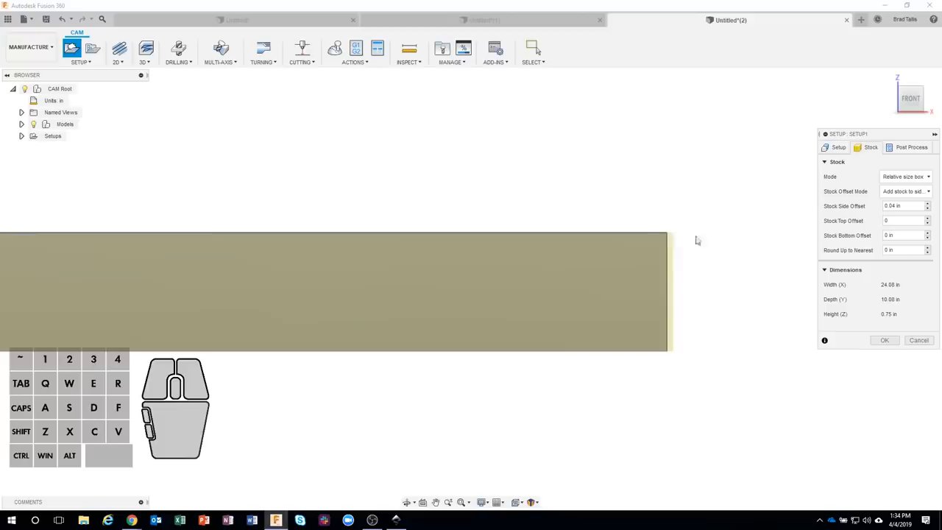
{"action": "scroll", "coordinate": [711, 288], "scroll_direction": "down", "scroll_amount": 5}
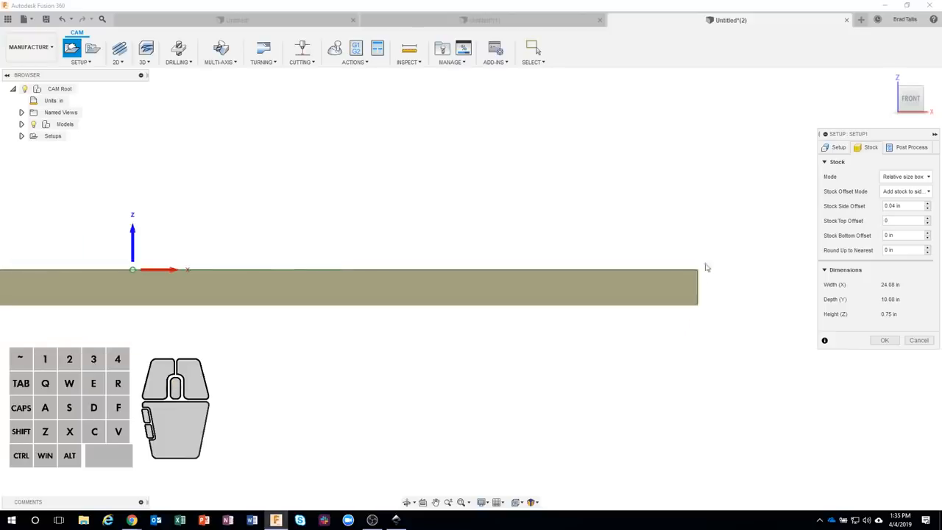
{"action": "middle_click_drag", "start_coordinate": [687, 233], "coordinate": [442, 228], "text": "shift"}
{"action": "left_click", "coordinate": [884, 341]}
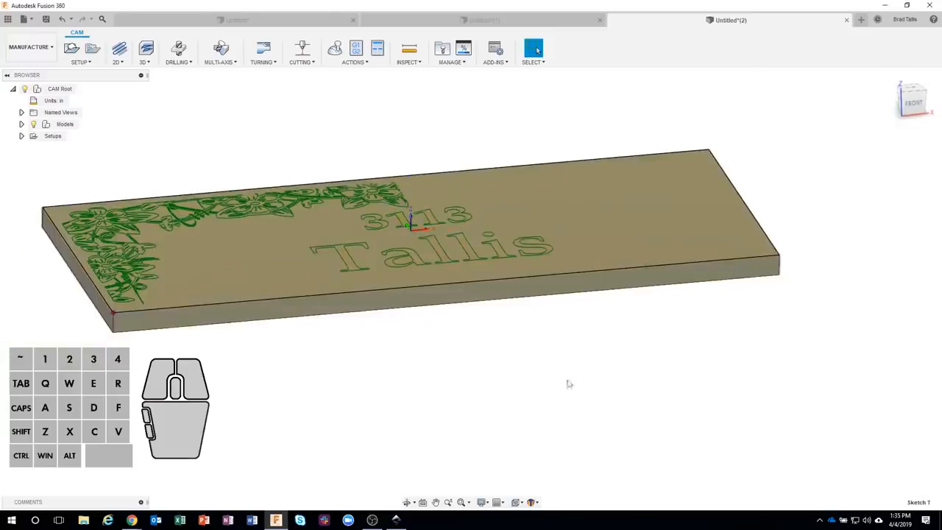
Step: Start a 2D Engrave operation in the new setup and look over its height settings
{"action": "middle_click_drag", "start_coordinate": [208, 157], "coordinate": [206, 99], "text": "shift"}
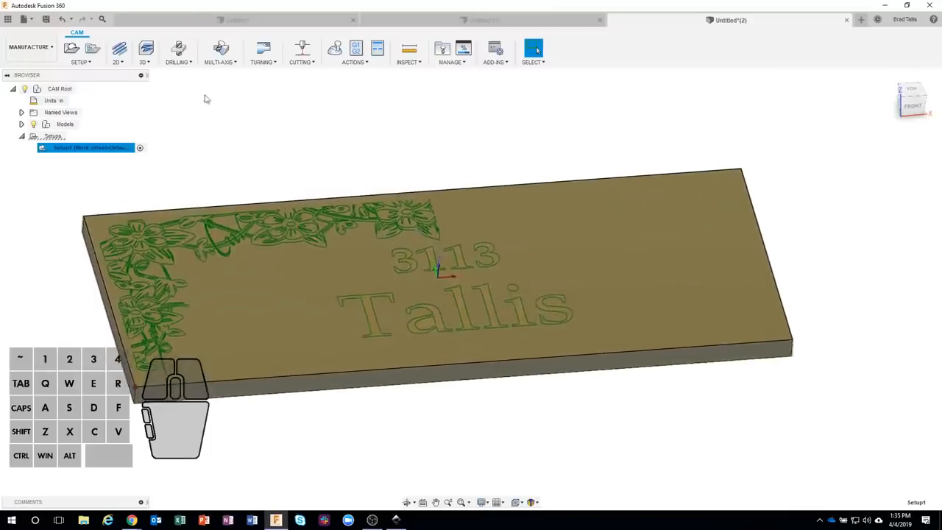
{"action": "left_click", "coordinate": [121, 62]}
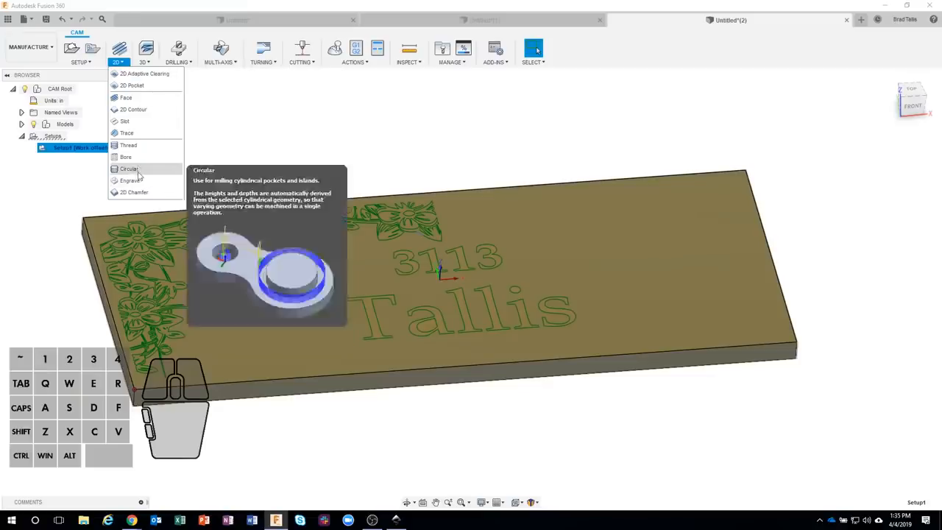
{"action": "left_click", "coordinate": [131, 180]}
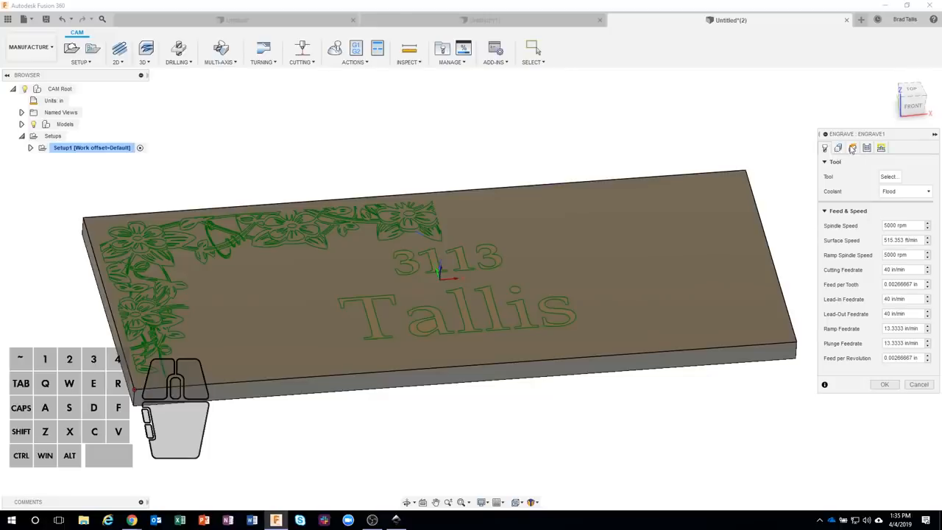
{"action": "left_click", "coordinate": [852, 148]}
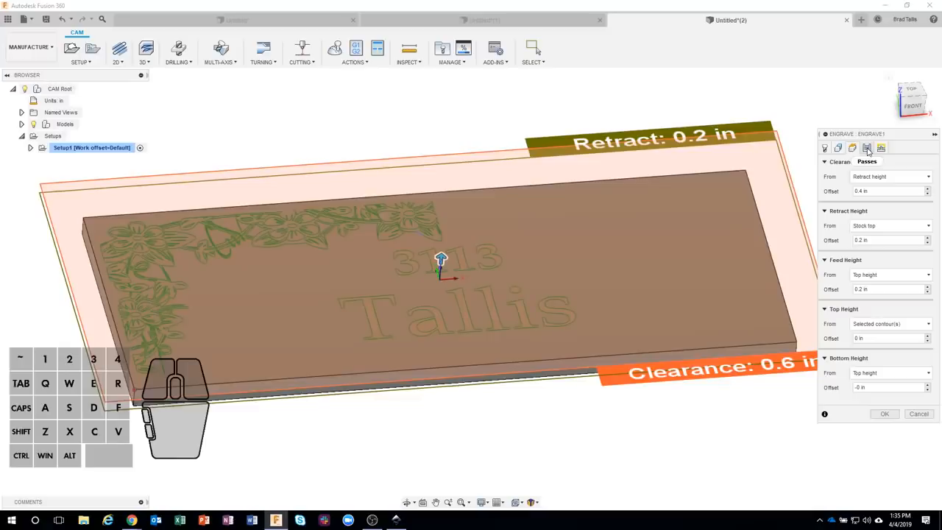
Step: Assign tool 19, the Ø1/2" 45° chamfer mill from the Tutorial - Inch sample library, to the engraving operation
{"action": "left_click", "coordinate": [825, 148]}
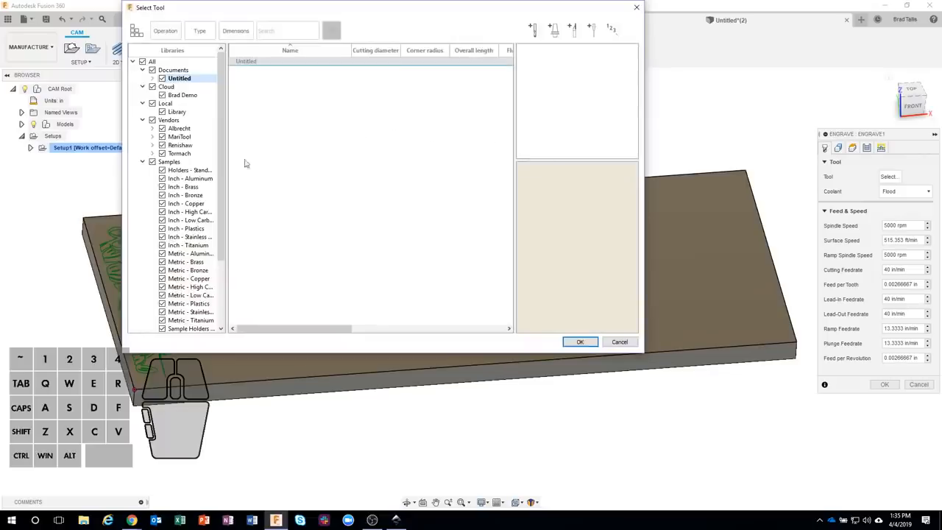
{"action": "left_click_drag", "start_coordinate": [220, 205], "coordinate": [219, 269]}
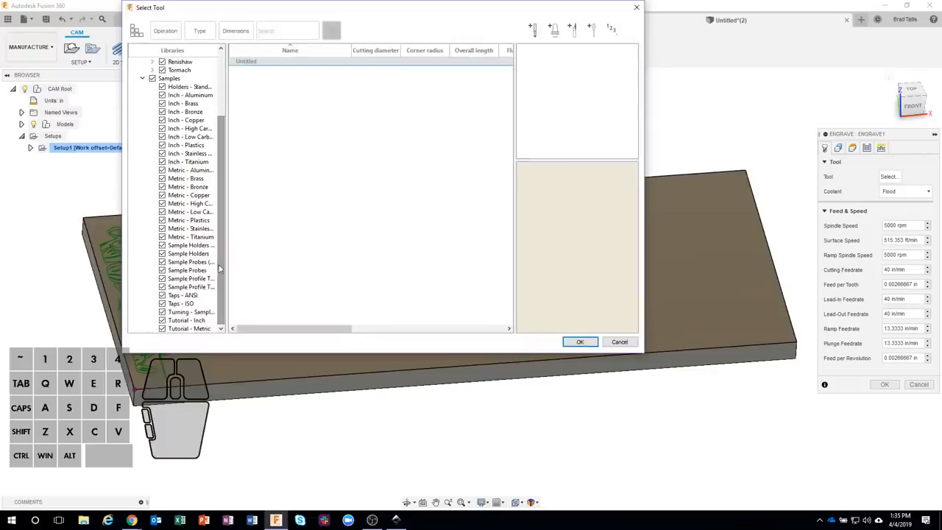
{"action": "left_click", "coordinate": [188, 320]}
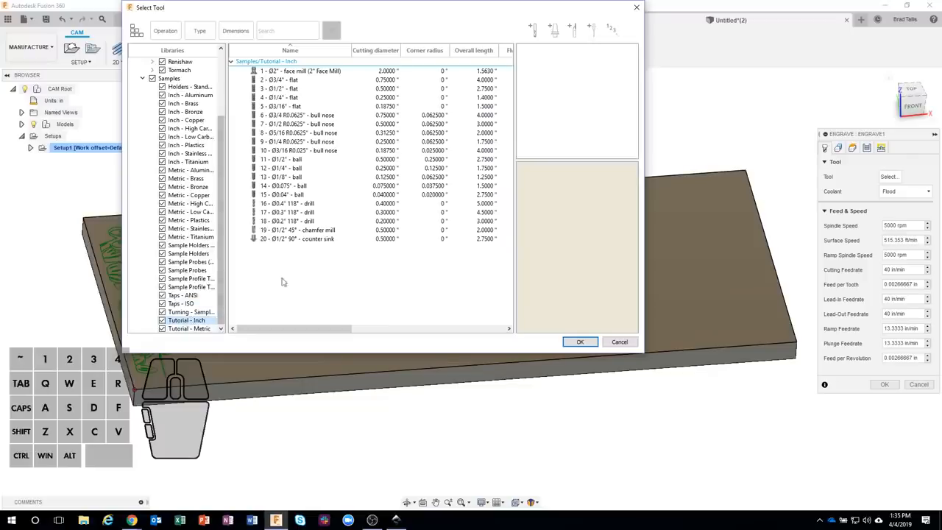
{"action": "left_click", "coordinate": [312, 231]}
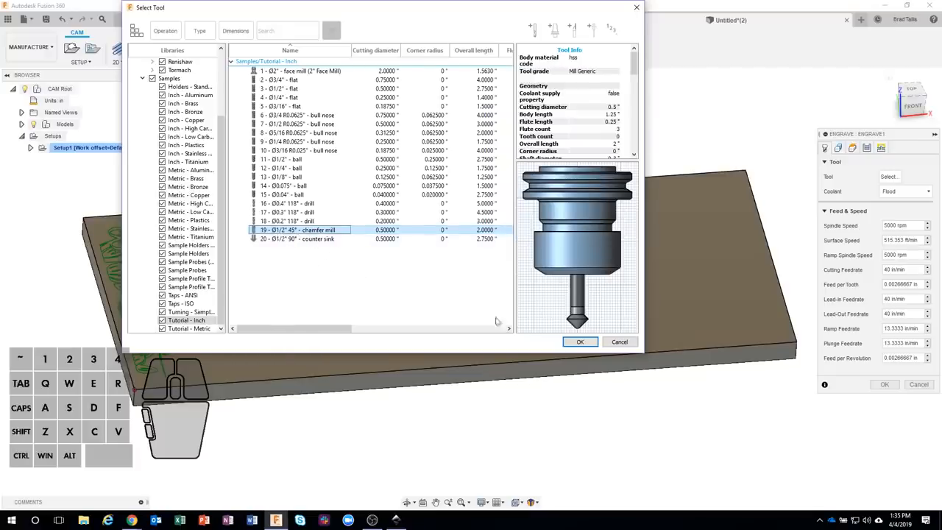
{"action": "left_click", "coordinate": [578, 343]}
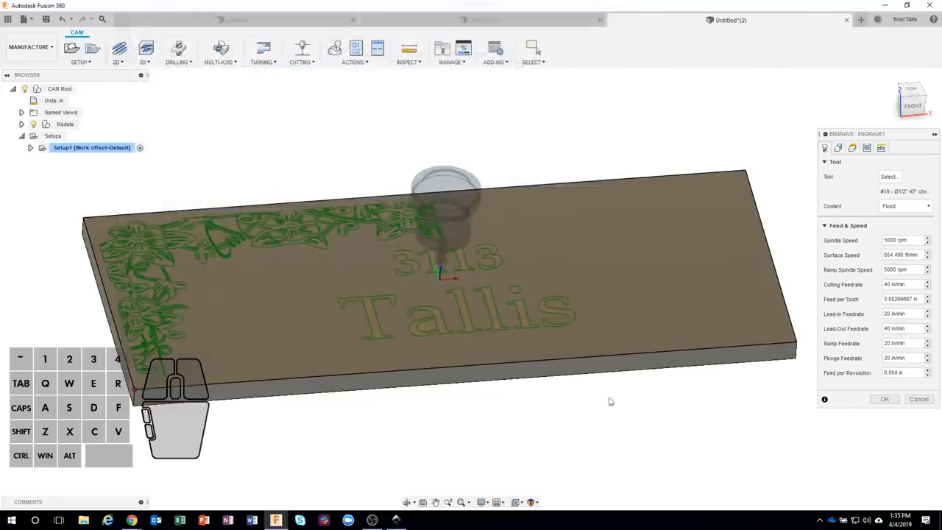
Step: Select the outlines of all four digits of 3113 as engraving contours
{"action": "left_click", "coordinate": [839, 151]}
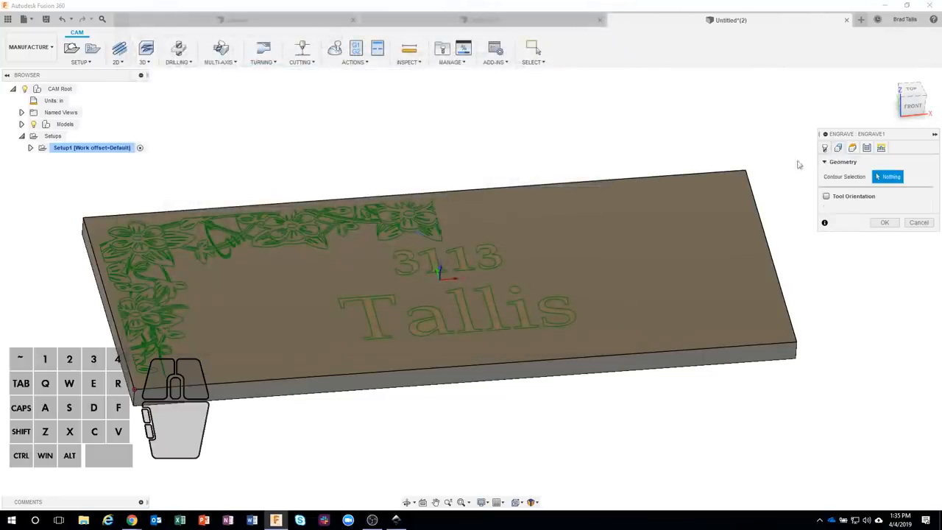
{"action": "middle_click_drag", "start_coordinate": [610, 273], "coordinate": [415, 274], "text": "shift"}
{"action": "scroll", "coordinate": [409, 264], "scroll_direction": "up", "scroll_amount": 5}
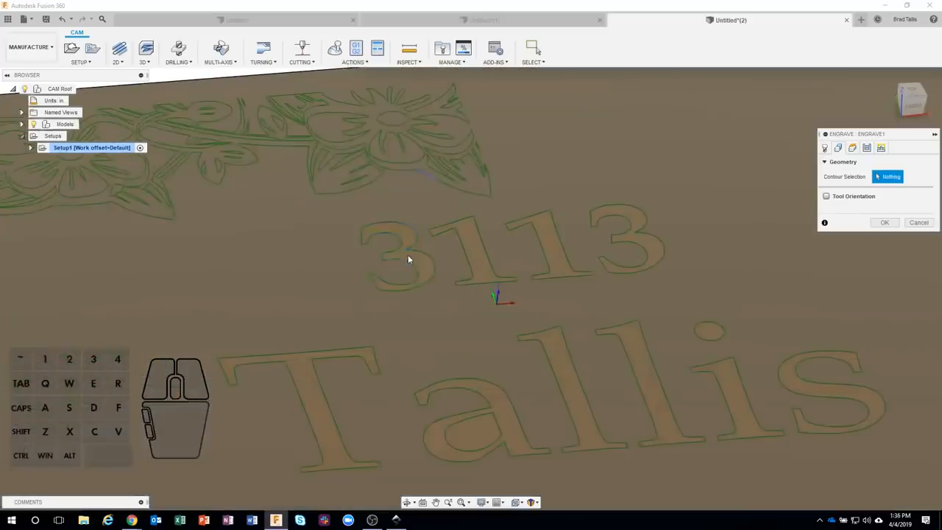
{"action": "left_click", "coordinate": [413, 256]}
{"action": "left_click", "coordinate": [447, 229], "text": "ctrl"}
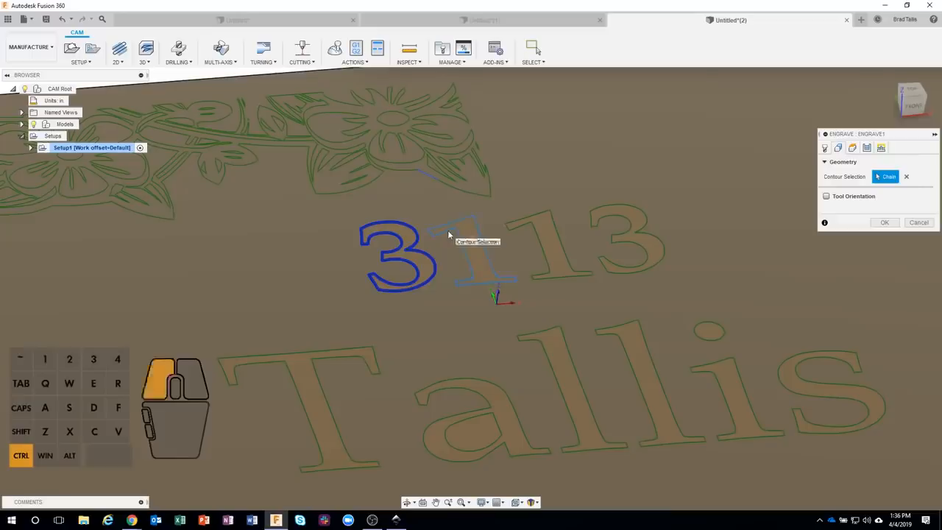
{"action": "left_click", "coordinate": [517, 225], "text": "ctrl"}
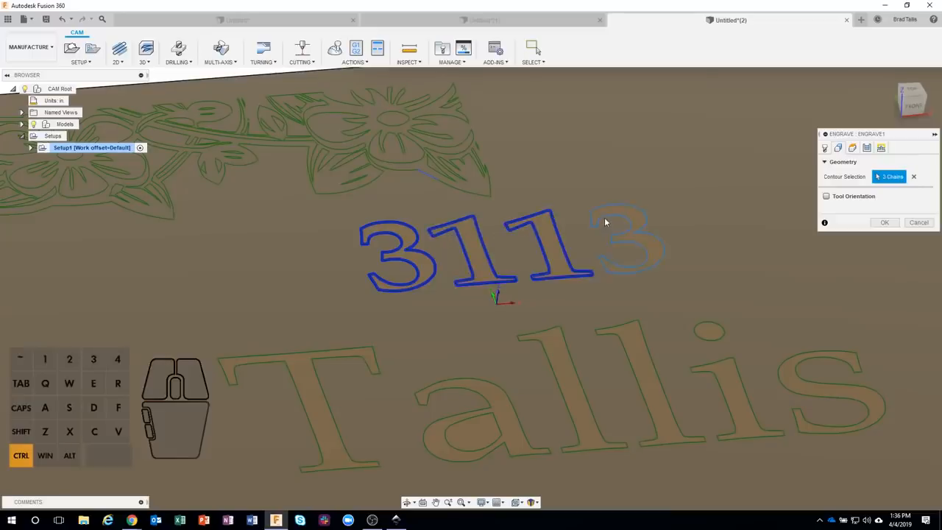
{"action": "left_click", "coordinate": [606, 222], "text": "ctrl"}
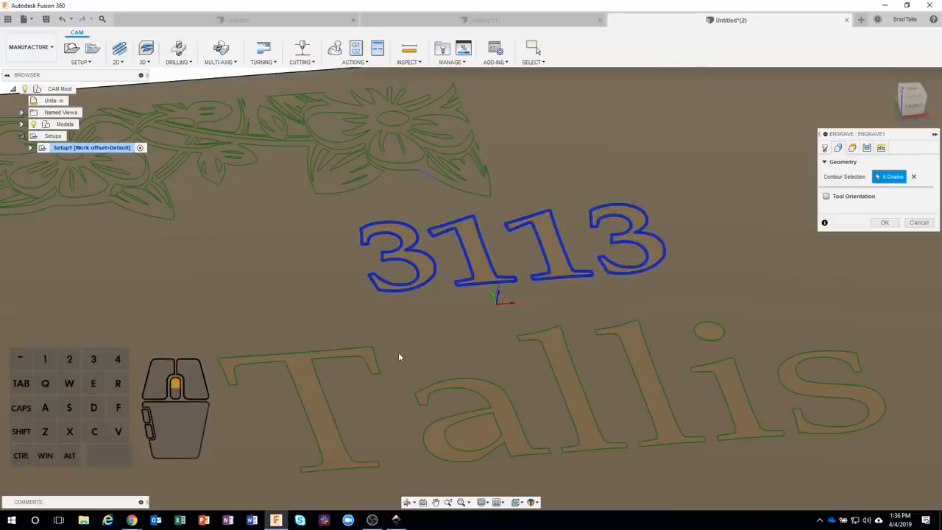
Step: Try to select all letters of the surname at once as engraving contours
{"action": "scroll", "coordinate": [398, 352], "scroll_direction": "down", "scroll_amount": 3}
{"action": "scroll", "coordinate": [399, 352], "scroll_direction": "down", "scroll_amount": 3}
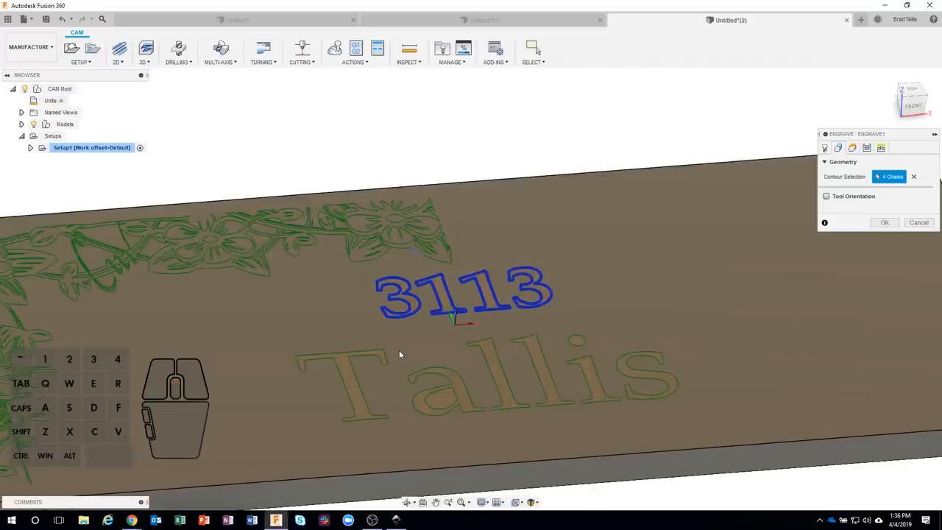
{"action": "scroll", "coordinate": [400, 354], "scroll_direction": "down", "scroll_amount": 3}
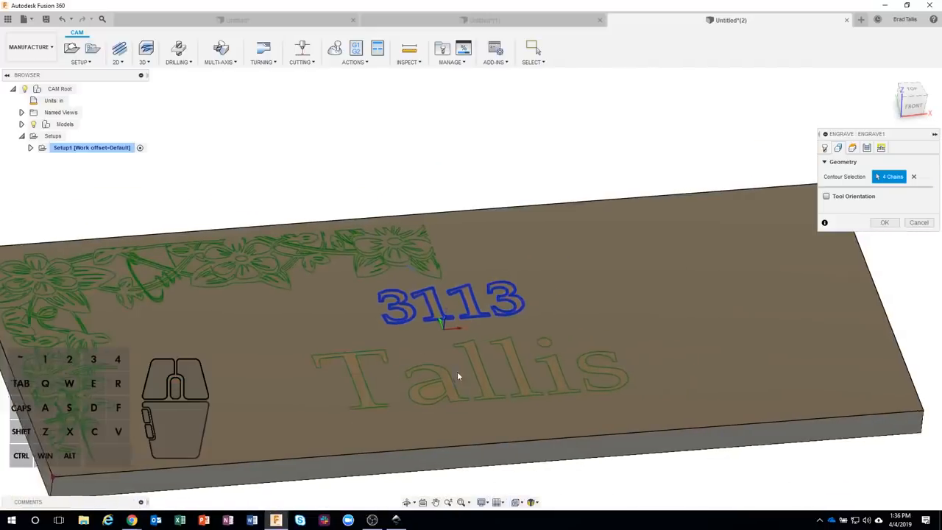
{"action": "middle_click_drag", "start_coordinate": [457, 371], "coordinate": [390, 338], "text": "shift"}
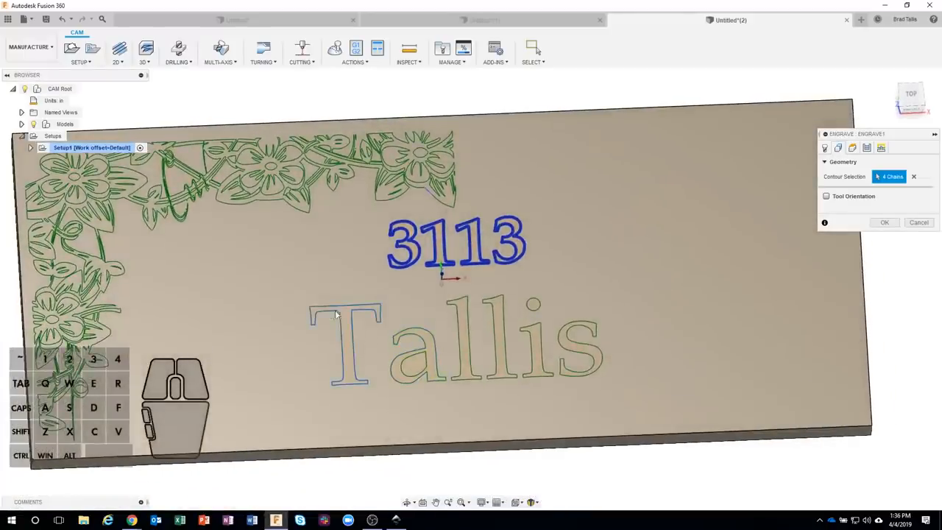
{"action": "middle_click_drag", "start_coordinate": [295, 294], "coordinate": [293, 297], "text": "shift"}
{"action": "left_click", "coordinate": [293, 297]}
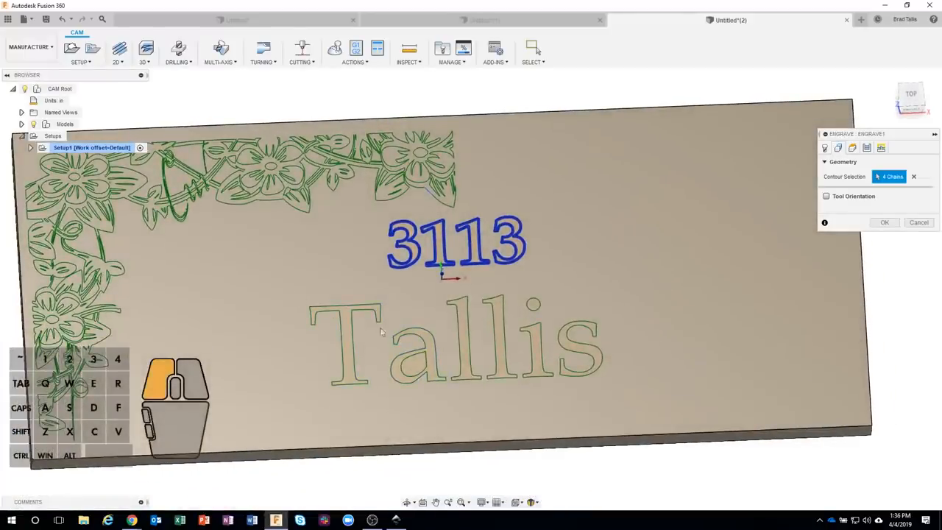
{"action": "left_click", "coordinate": [336, 312]}
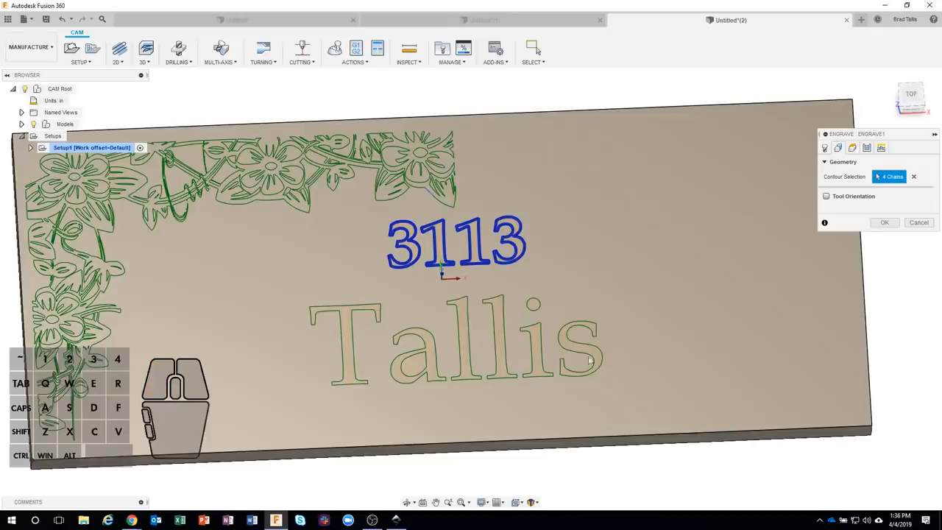
{"action": "left_click", "coordinate": [303, 298]}
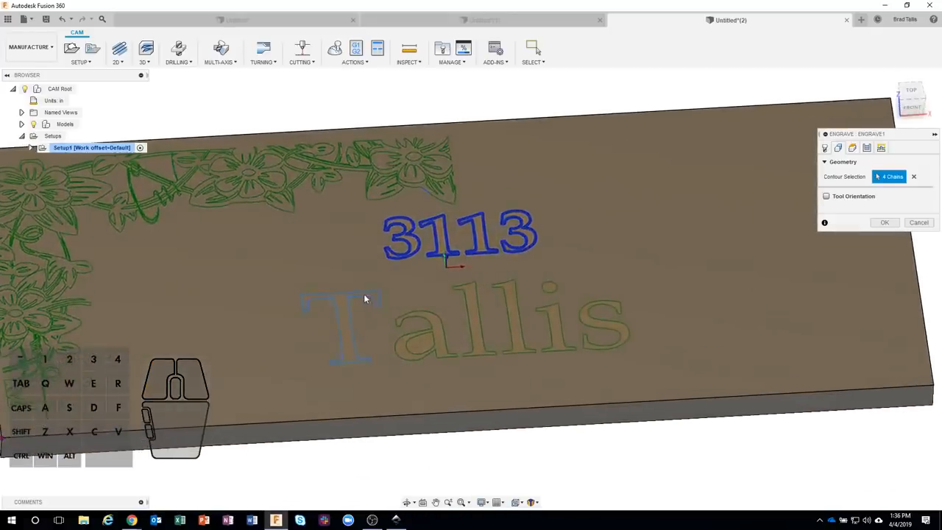
Step: Add the outlines of all surname letters, including the a's inner loop and the i's dot, and generate the engraving toolpath
{"action": "left_click", "coordinate": [363, 297]}
{"action": "left_click", "coordinate": [422, 322], "text": "ctrl"}
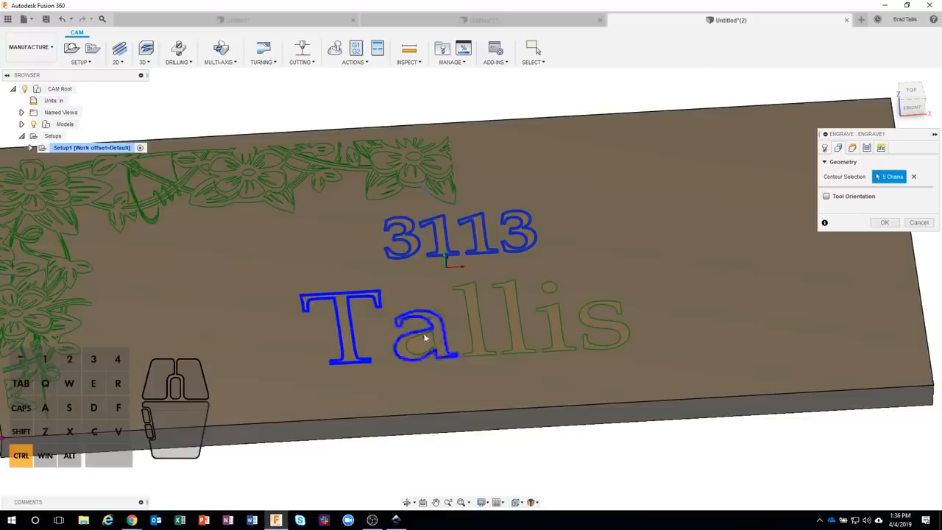
{"action": "scroll", "coordinate": [420, 366], "scroll_direction": "up", "scroll_amount": 2}
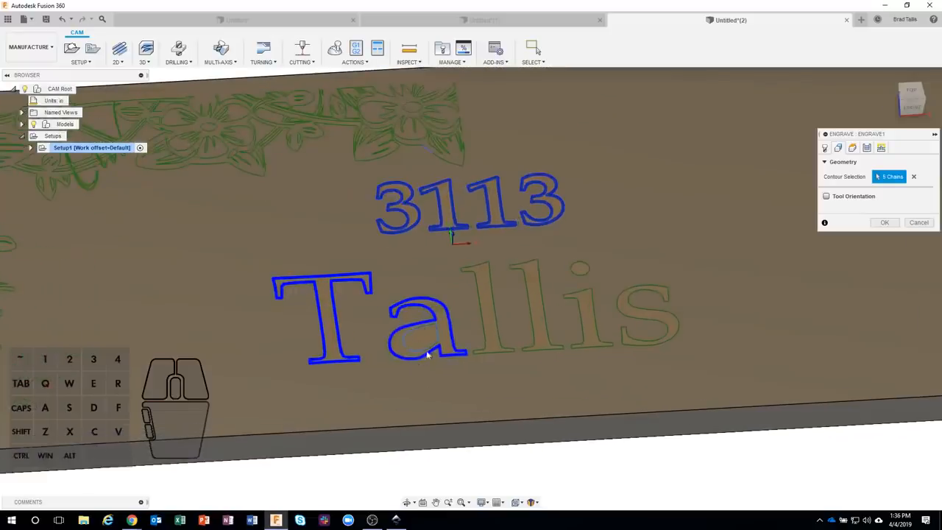
{"action": "left_click", "coordinate": [428, 351], "text": "ctrl"}
{"action": "left_click", "coordinate": [479, 299], "text": "ctrl"}
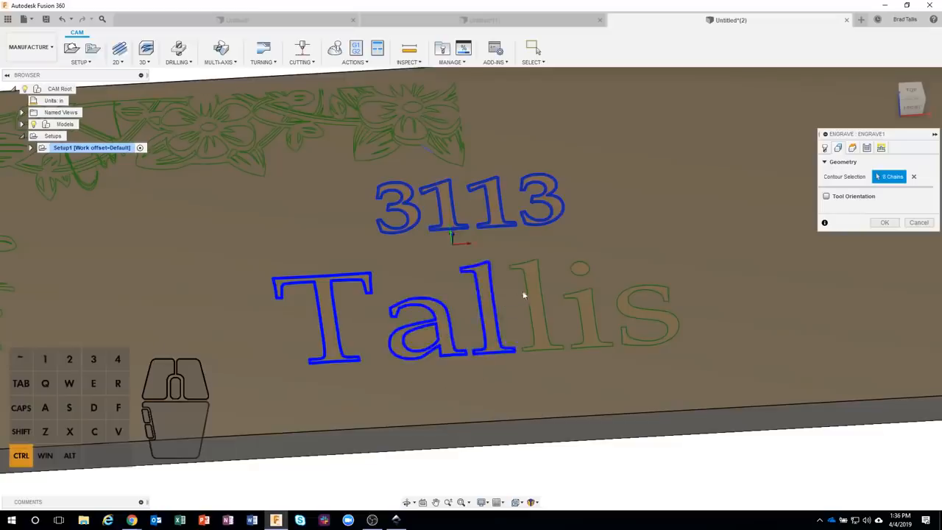
{"action": "left_click", "coordinate": [528, 286], "text": "ctrl"}
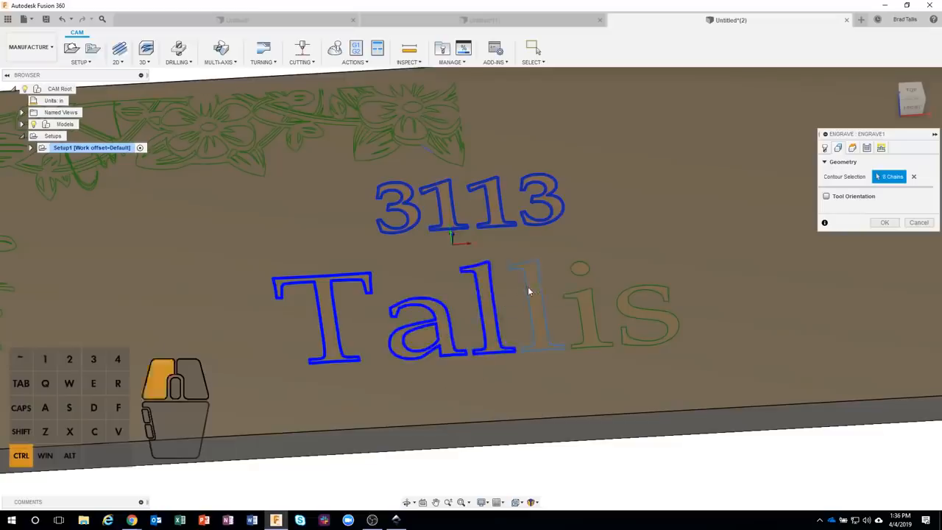
{"action": "left_click", "coordinate": [580, 271], "text": "ctrl"}
{"action": "left_click", "coordinate": [615, 297], "text": "ctrl"}
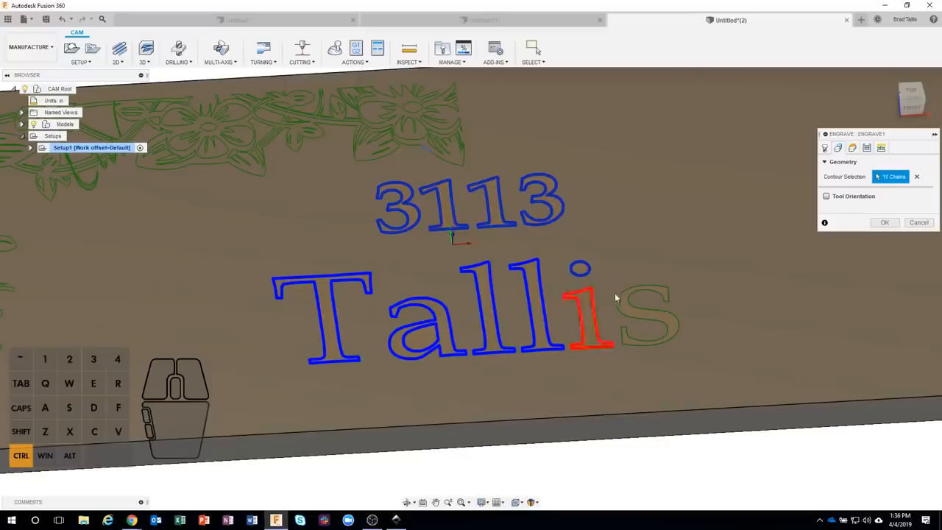
{"action": "left_click", "coordinate": [668, 294], "text": "ctrl"}
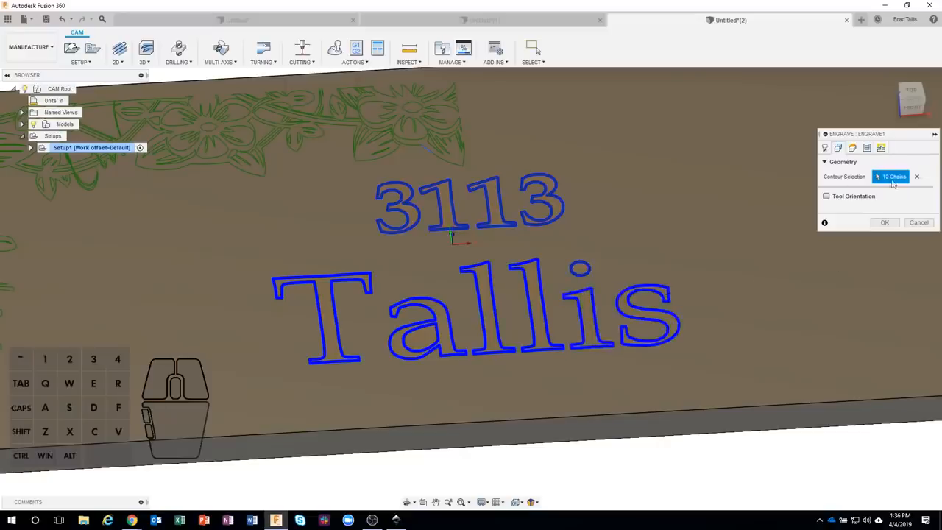
{"action": "left_click", "coordinate": [884, 222]}
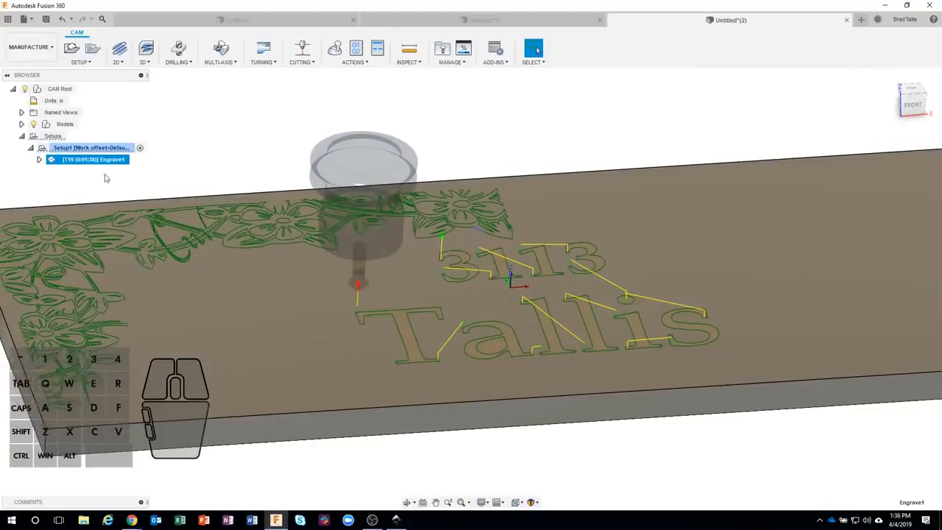
Step: Simulate the engraving operation with the stock displayed and run the cut through to its end
{"action": "right_click", "coordinate": [81, 159]}
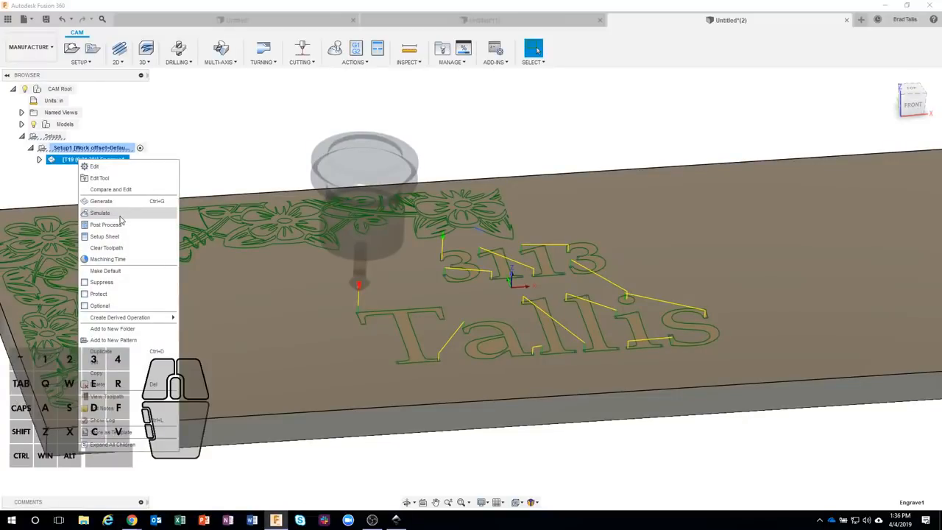
{"action": "left_click", "coordinate": [121, 215]}
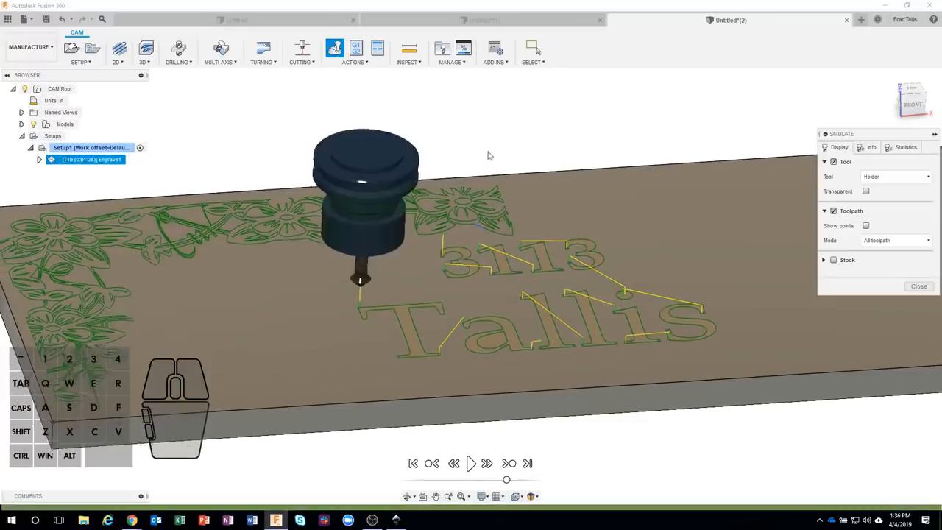
{"action": "left_click", "coordinate": [473, 465]}
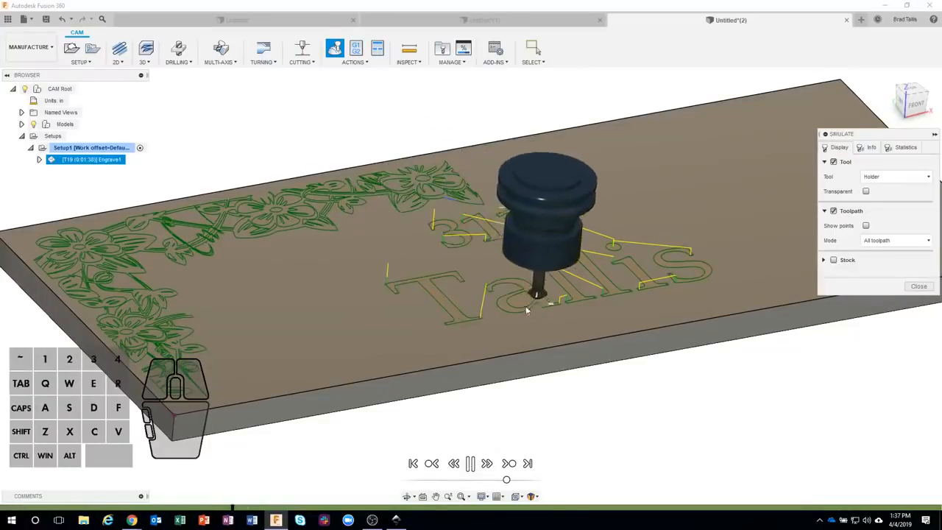
{"action": "left_click", "coordinate": [835, 261]}
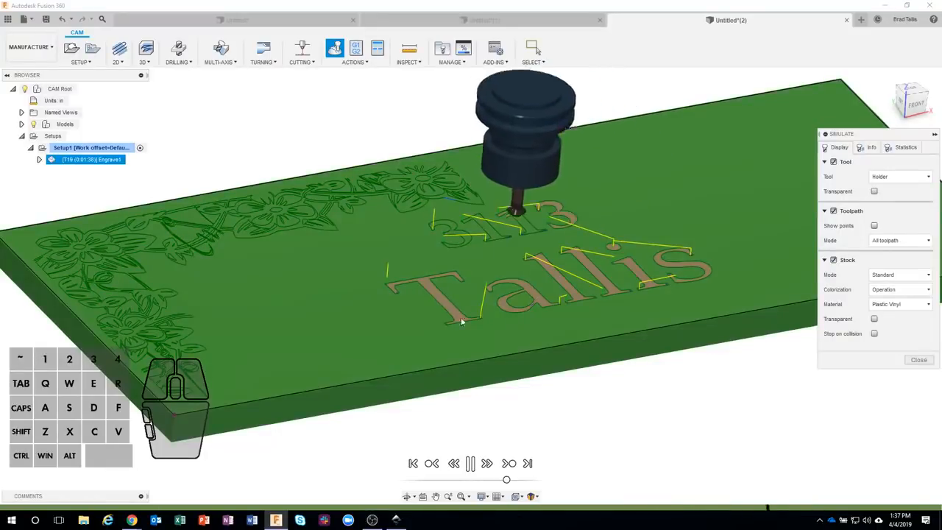
{"action": "middle_click_drag", "start_coordinate": [462, 322], "coordinate": [518, 338], "text": "shift"}
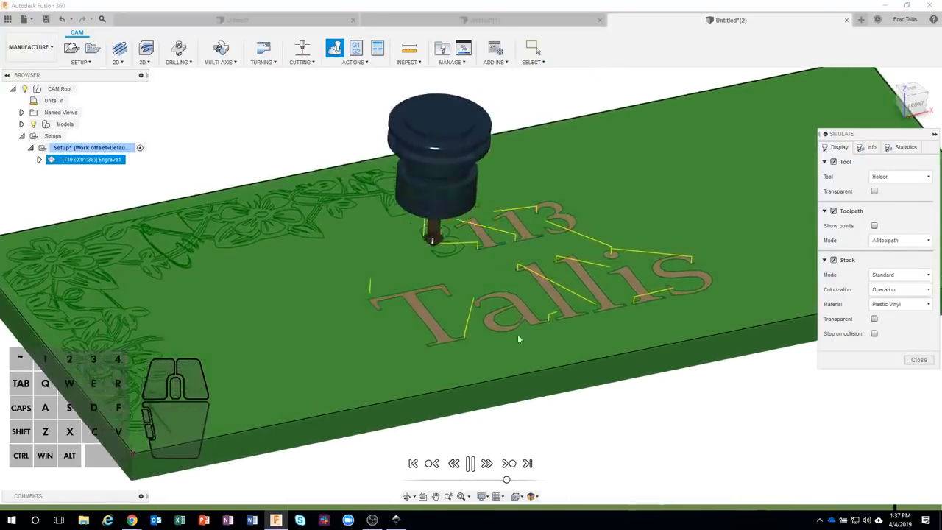
{"action": "left_click", "coordinate": [510, 462]}
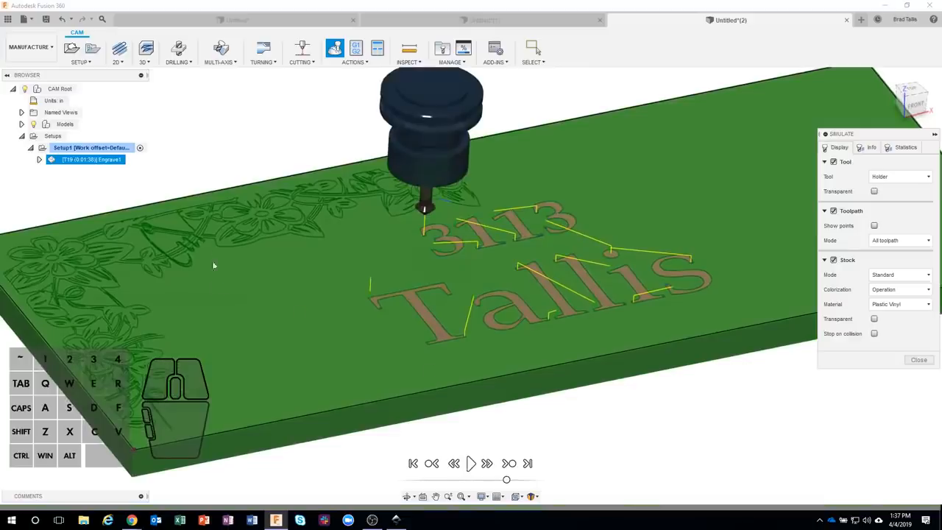
Step: Hide the models and examine the simulated V-shaped cuts in the surname and number up close
{"action": "left_click", "coordinate": [33, 125]}
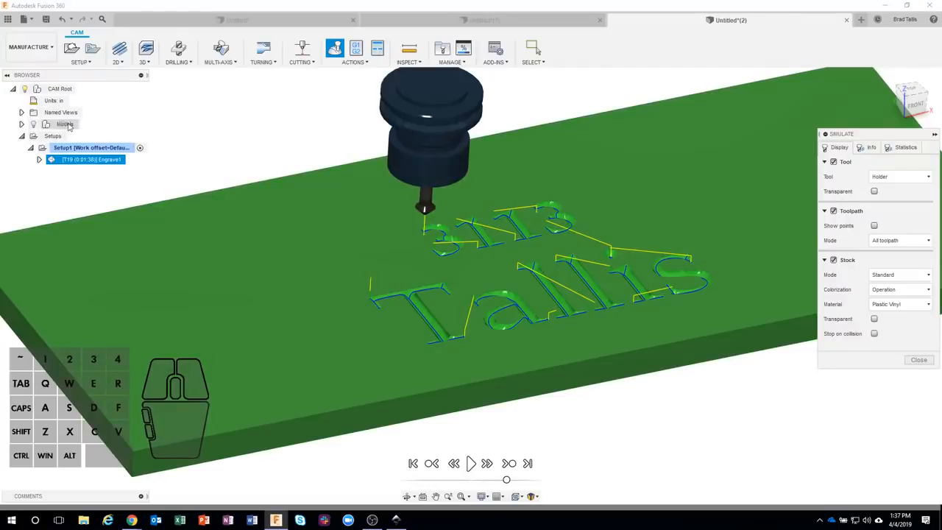
{"action": "left_click", "coordinate": [33, 125]}
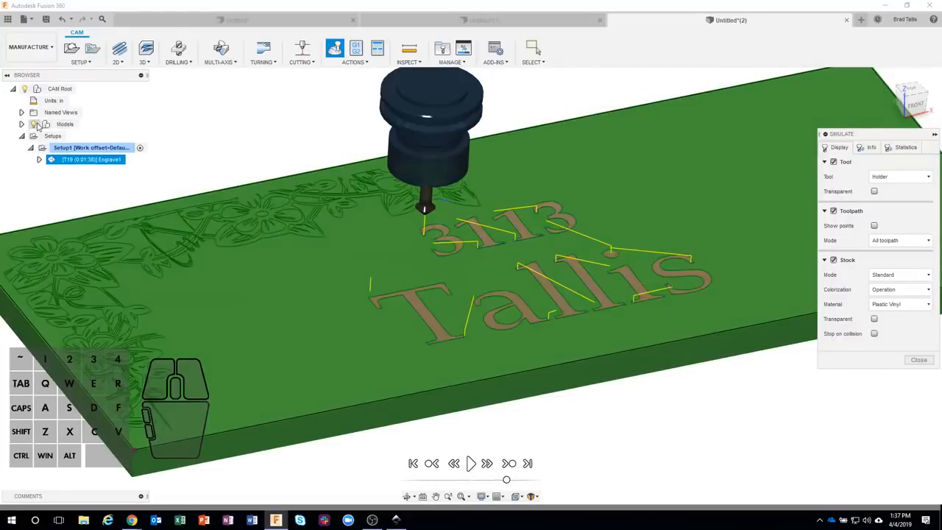
{"action": "left_click", "coordinate": [33, 125]}
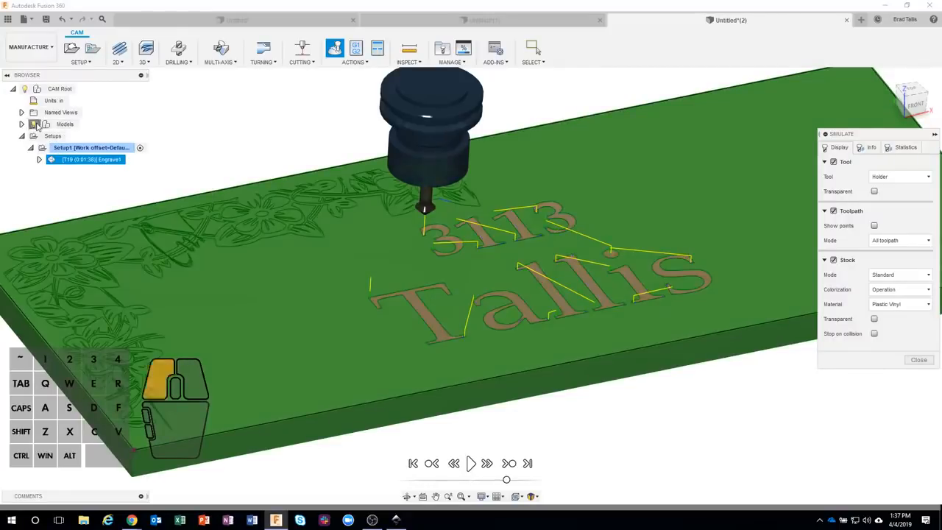
{"action": "middle_click_drag", "start_coordinate": [434, 214], "coordinate": [662, 147], "text": "shift"}
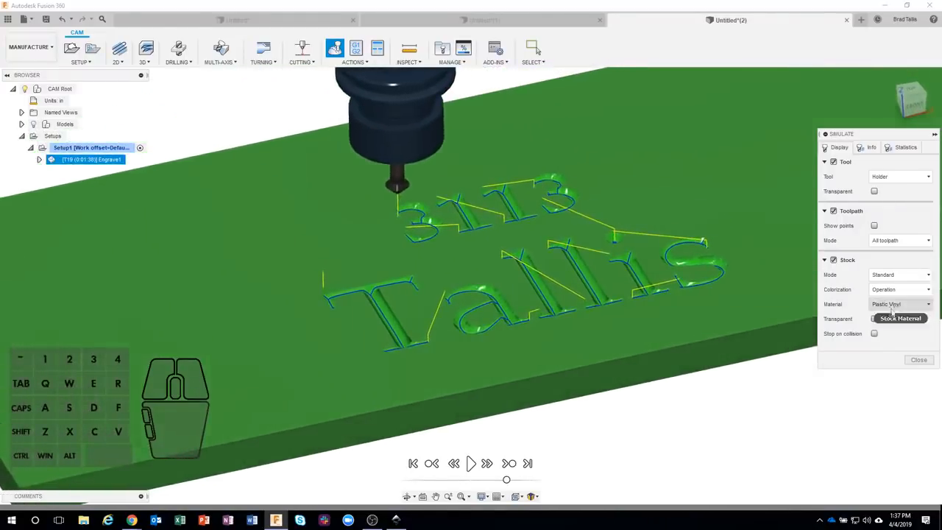
{"action": "middle_click_drag", "start_coordinate": [782, 362], "coordinate": [332, 248], "text": "shift"}
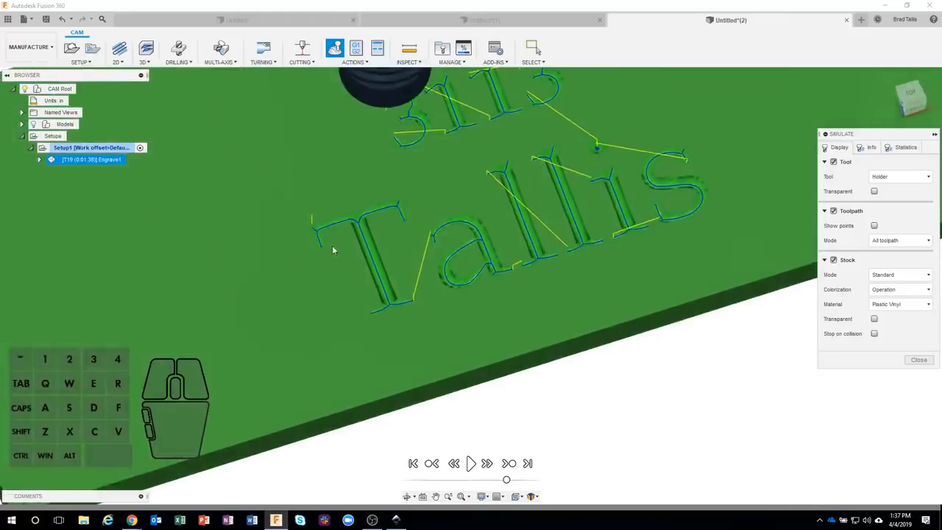
{"action": "scroll", "coordinate": [323, 253], "scroll_direction": "up", "scroll_amount": 3}
{"action": "scroll", "coordinate": [298, 291], "scroll_direction": "up", "scroll_amount": 2}
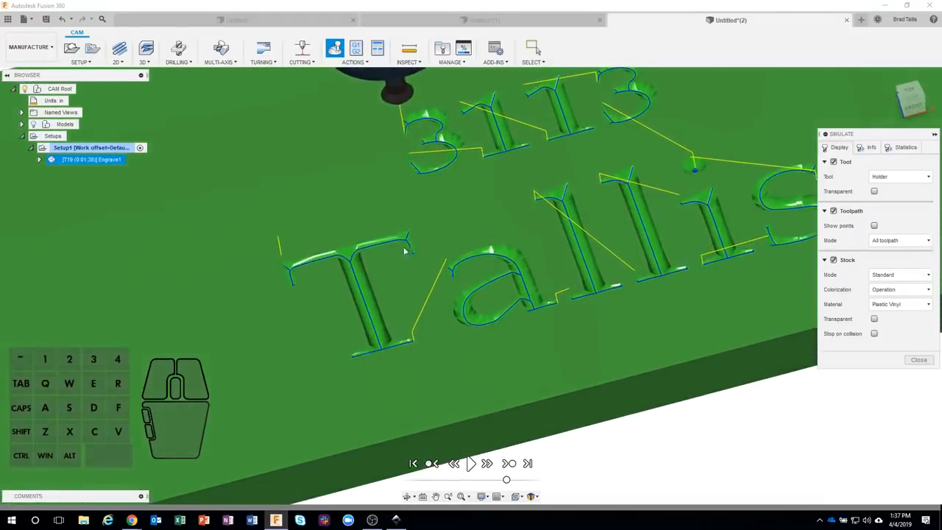
{"action": "left_click_drag", "start_coordinate": [377, 249], "coordinate": [264, 265]}
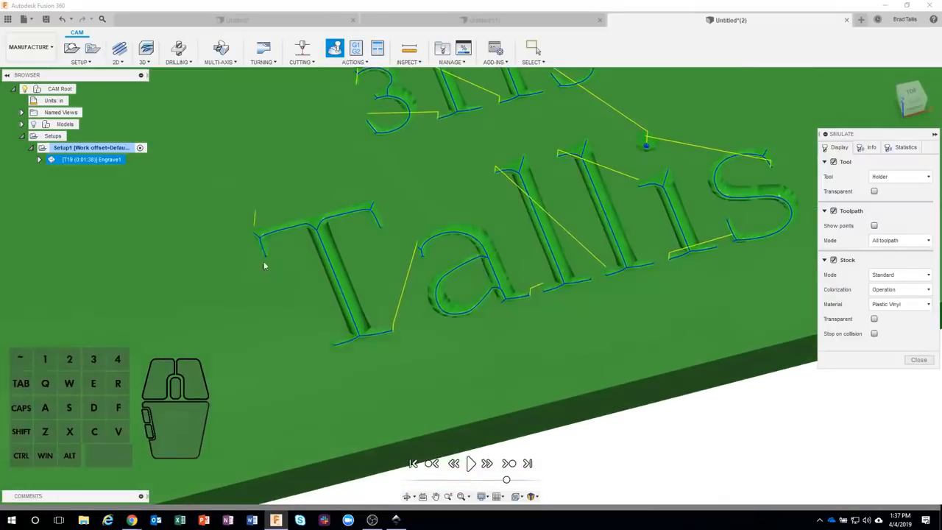
{"action": "scroll", "coordinate": [325, 264], "scroll_direction": "down", "scroll_amount": 5}
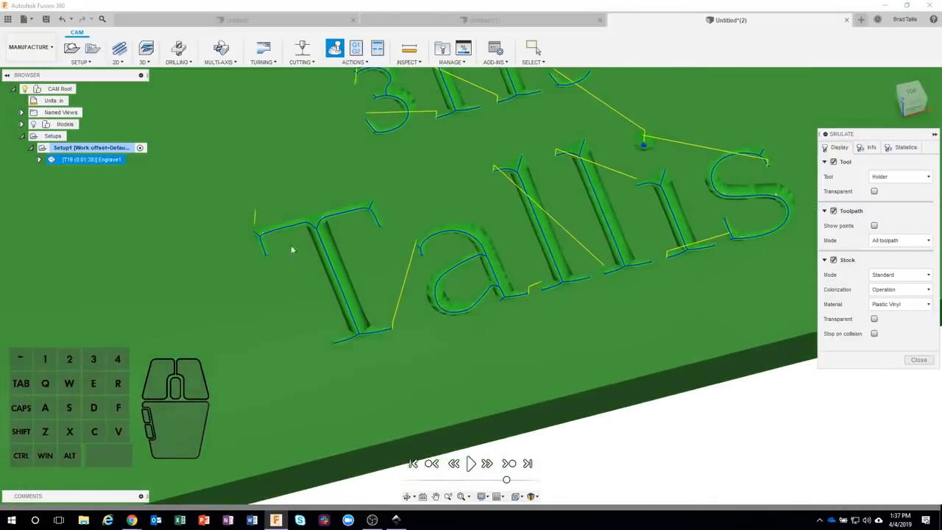
{"action": "scroll", "coordinate": [515, 213], "scroll_direction": "down", "scroll_amount": 2}
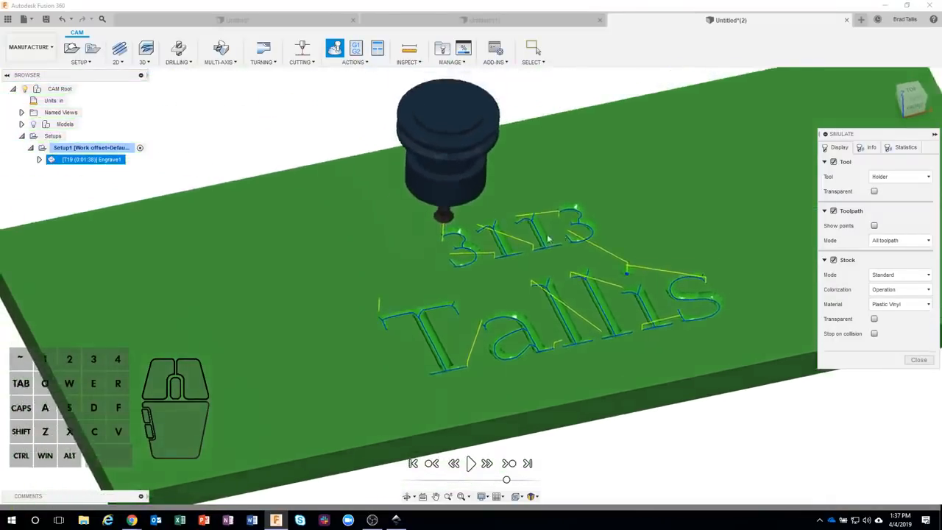
Step: Hide the simulated stock to examine the bare toolpath, display the stock again, and close the simulation
{"action": "left_click", "coordinate": [833, 260]}
{"action": "scroll", "coordinate": [419, 295], "scroll_direction": "up", "scroll_amount": 3}
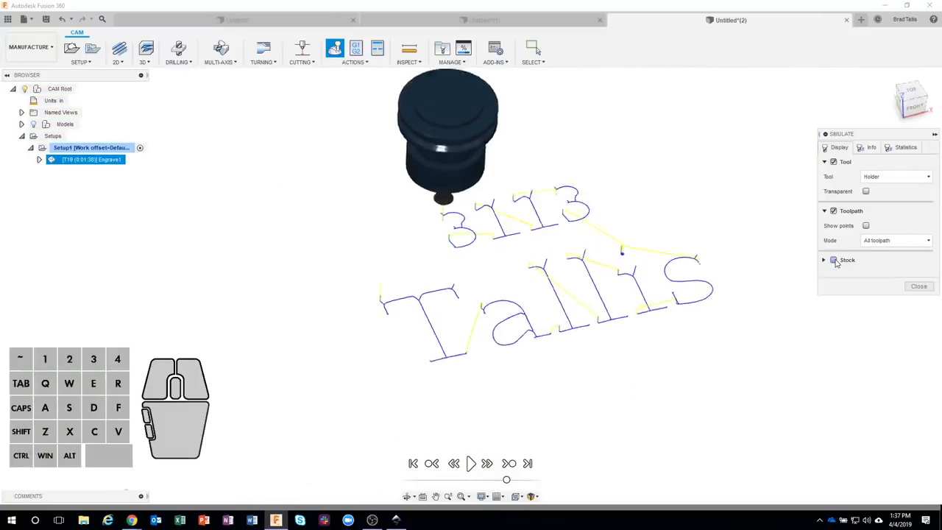
{"action": "scroll", "coordinate": [420, 294], "scroll_direction": "up", "scroll_amount": 4}
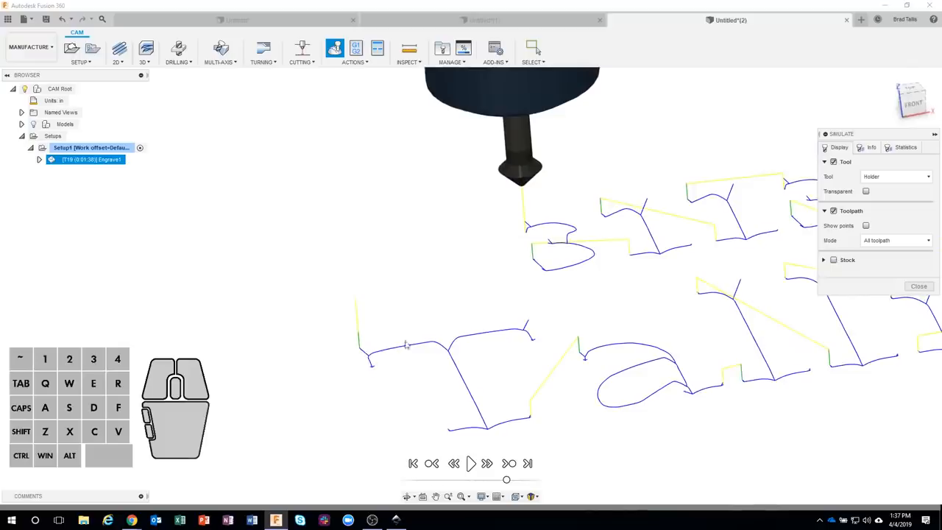
{"action": "scroll", "coordinate": [588, 294], "scroll_direction": "down", "scroll_amount": 5}
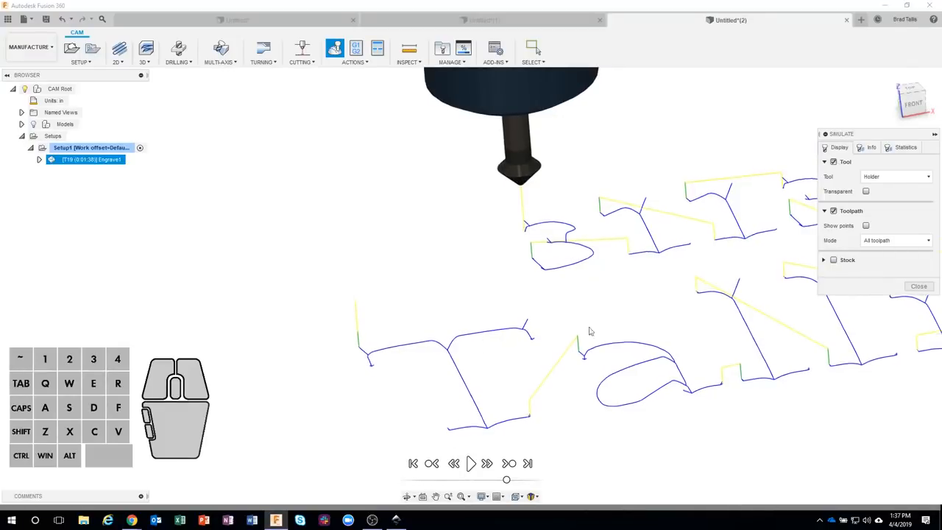
{"action": "left_click", "coordinate": [833, 260]}
{"action": "scroll", "coordinate": [637, 302], "scroll_direction": "down", "scroll_amount": 5}
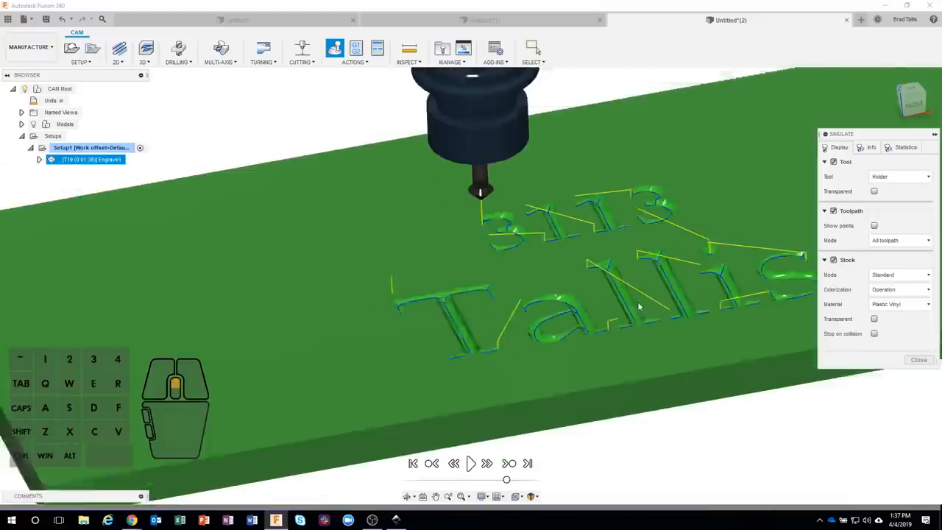
{"action": "scroll", "coordinate": [630, 411], "scroll_direction": "down", "scroll_amount": 1}
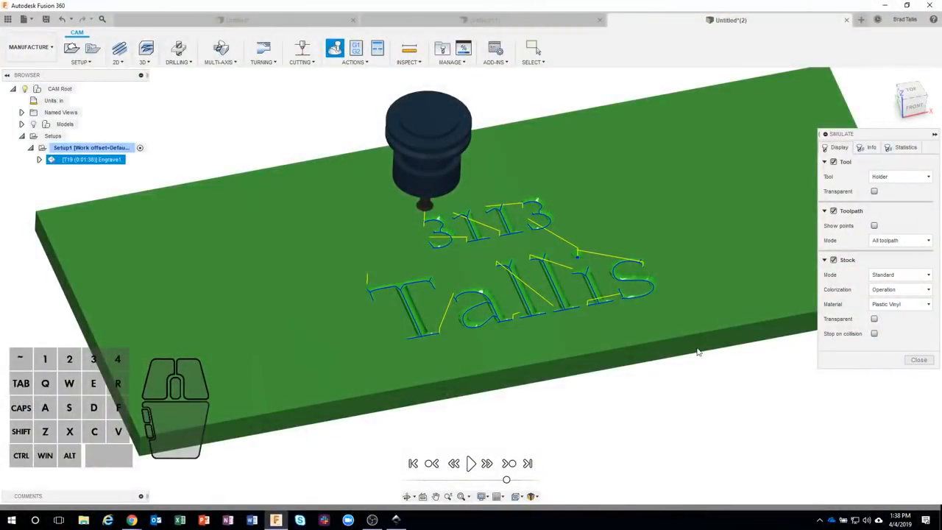
{"action": "middle_click_drag", "start_coordinate": [563, 209], "coordinate": [807, 172], "text": "shift"}
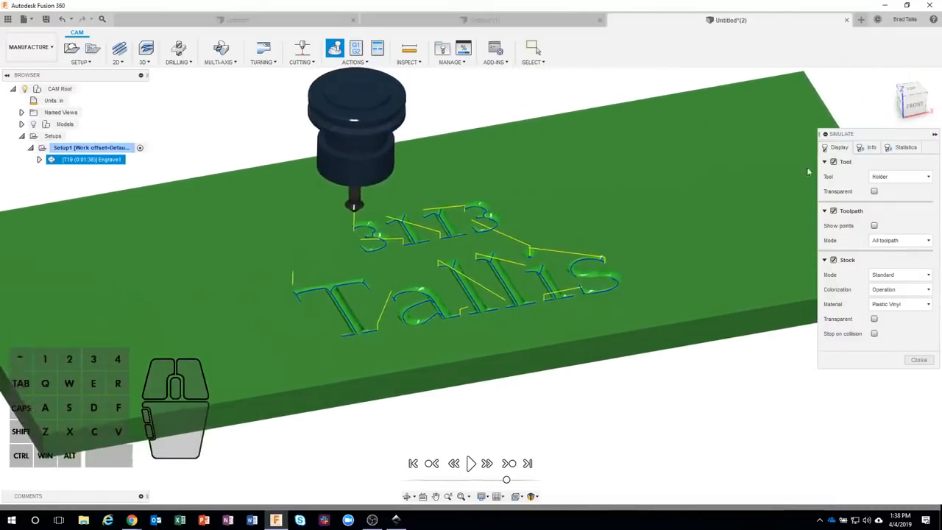
{"action": "left_click", "coordinate": [918, 359]}
Step: Reopen the engraving operation, review its sharp corner angle and linking settings, and cancel the edit
{"action": "right_click", "coordinate": [105, 161]}
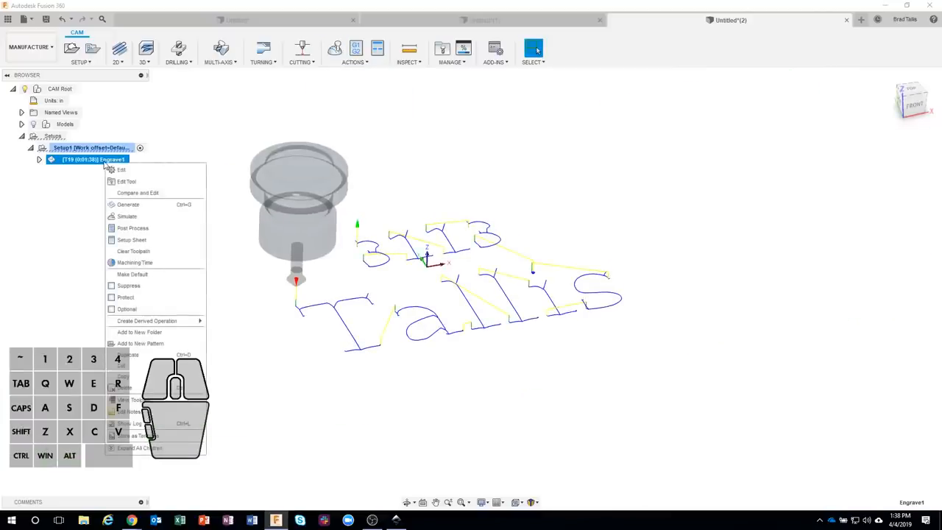
{"action": "left_click", "coordinate": [121, 171]}
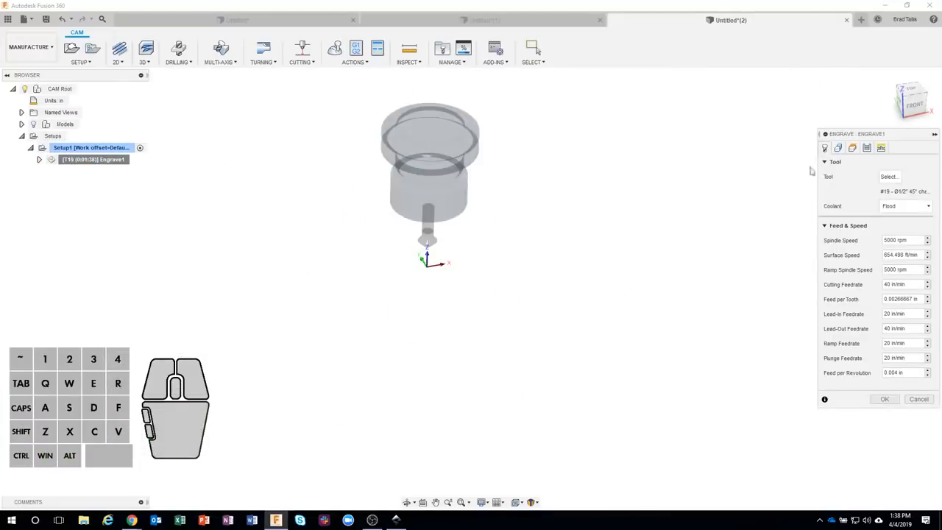
{"action": "left_click", "coordinate": [866, 148]}
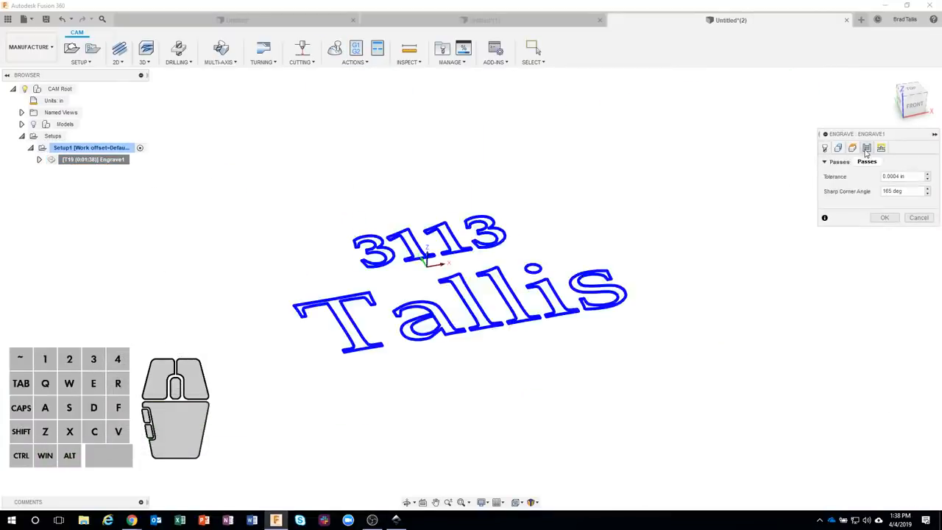
{"action": "double_click", "coordinate": [888, 191]}
{"action": "type", "text": "165"}
{"action": "left_click", "coordinate": [880, 149]}
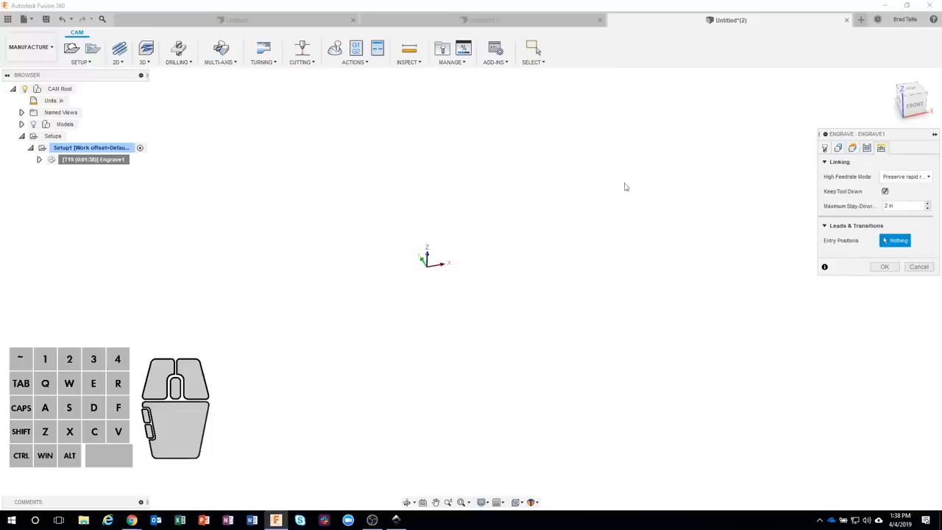
{"action": "left_click", "coordinate": [918, 267]}
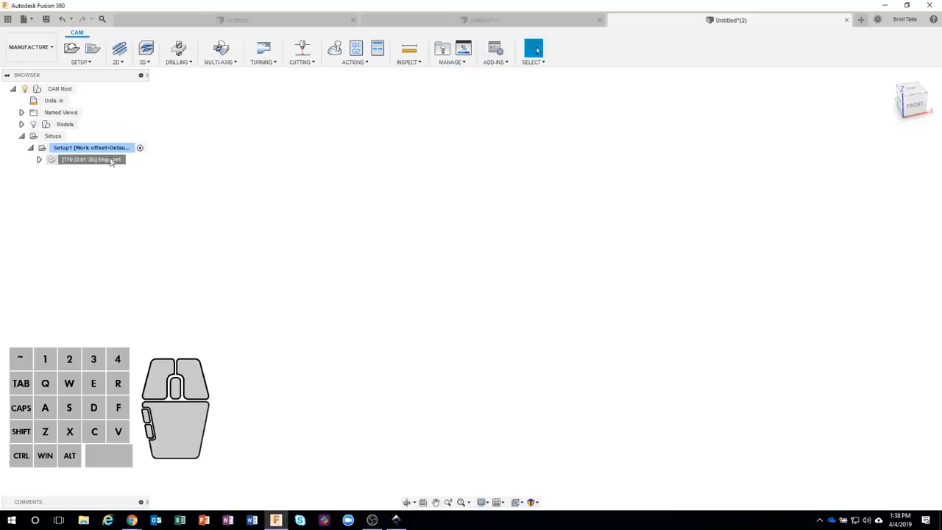
Step: Show the hidden models again
{"action": "left_click", "coordinate": [65, 125]}
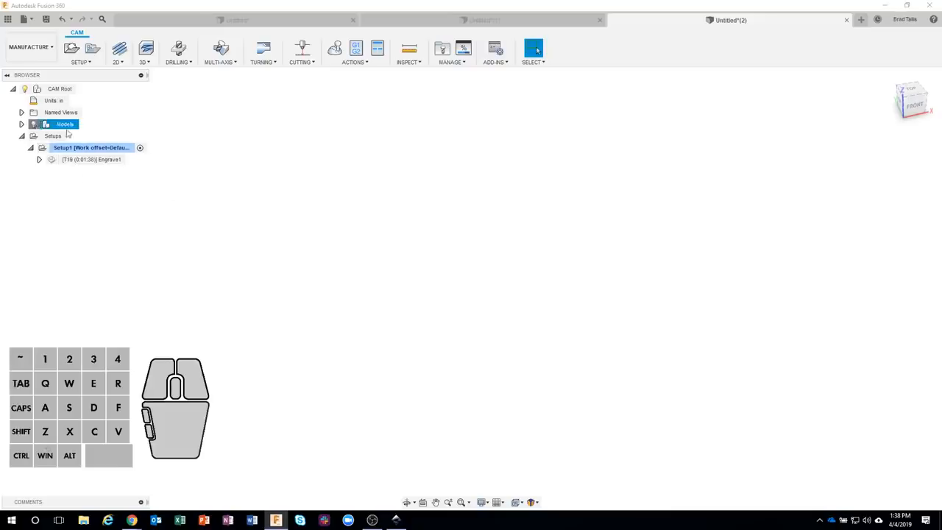
{"action": "key", "text": "v"}
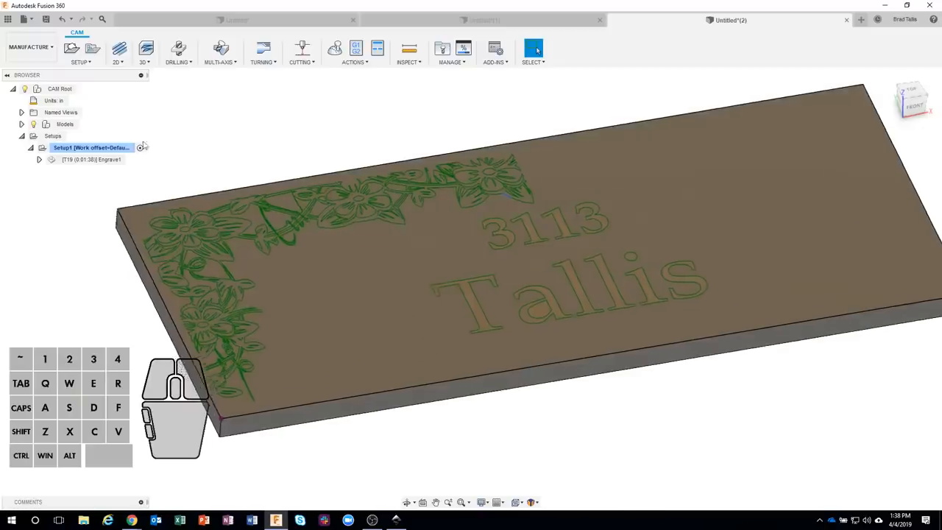
Step: Duplicate the engraving operation for the lettering and clear all contours selected in the copy
{"action": "right_click", "coordinate": [110, 163]}
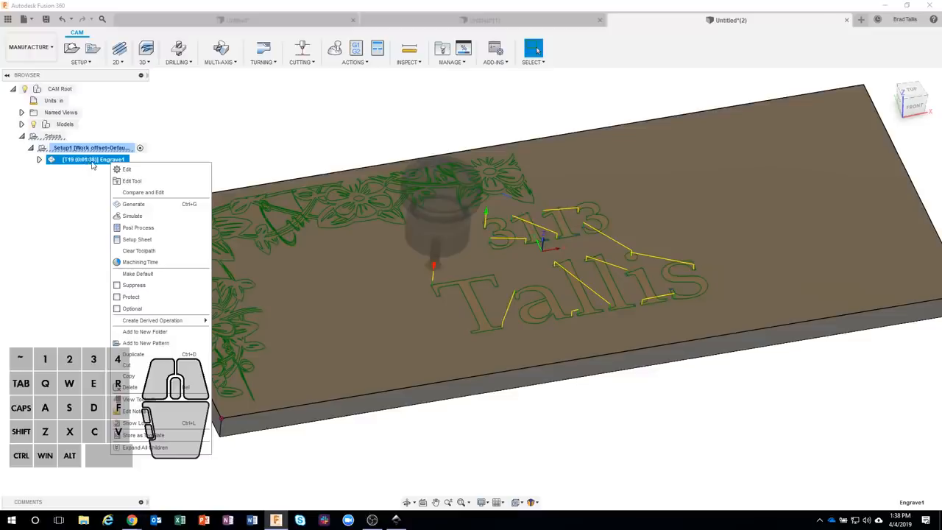
{"action": "left_click", "coordinate": [151, 360]}
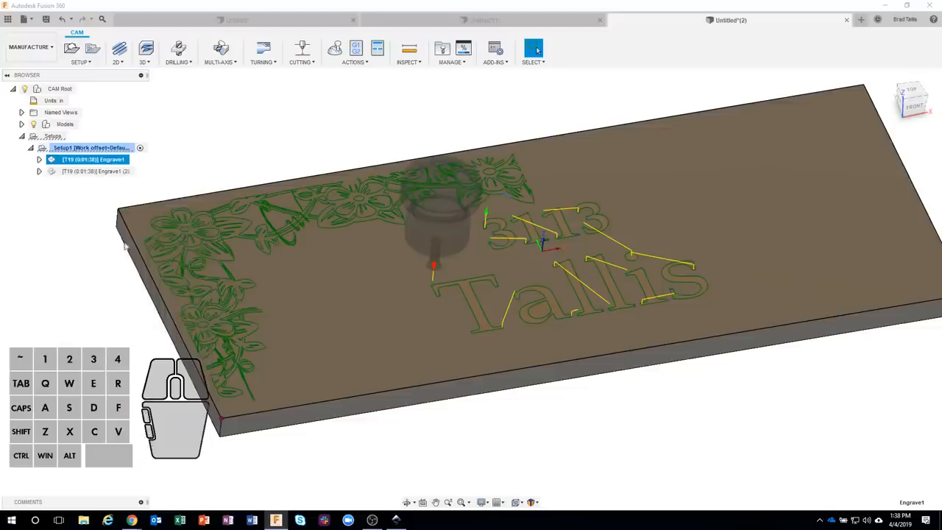
{"action": "left_click", "coordinate": [111, 176]}
{"action": "right_click", "coordinate": [112, 177]}
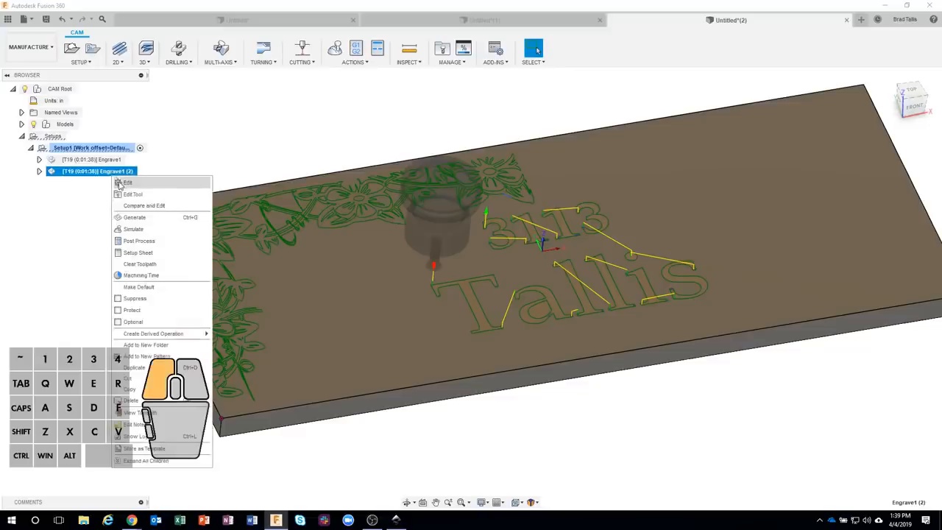
{"action": "left_click", "coordinate": [120, 184]}
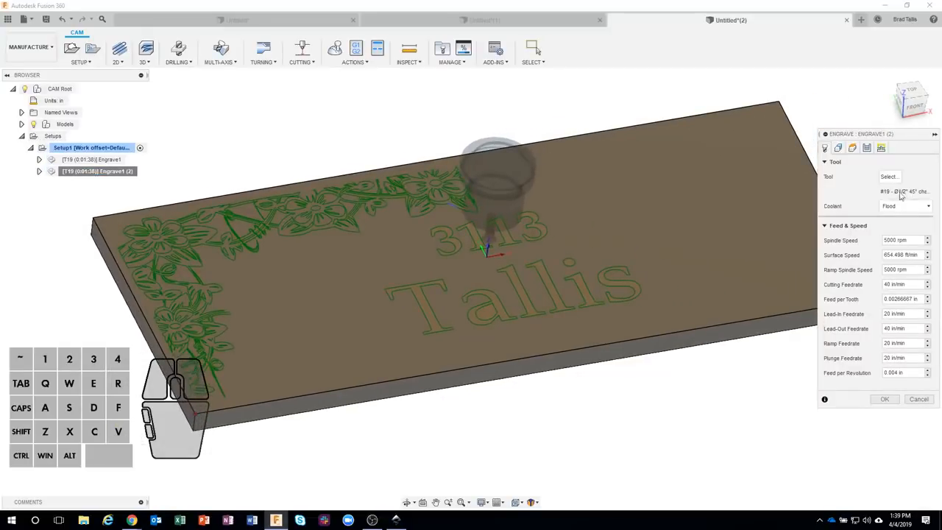
{"action": "left_click", "coordinate": [838, 147]}
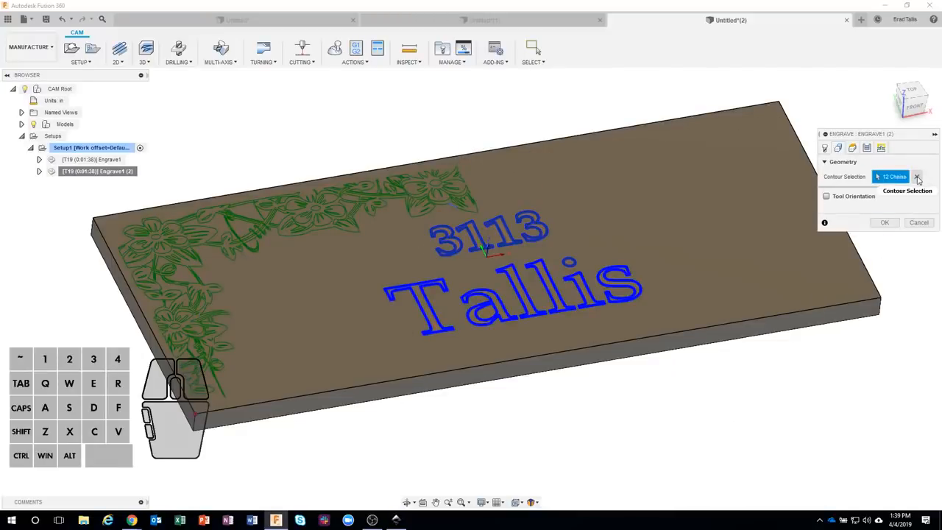
{"action": "left_click", "coordinate": [916, 177]}
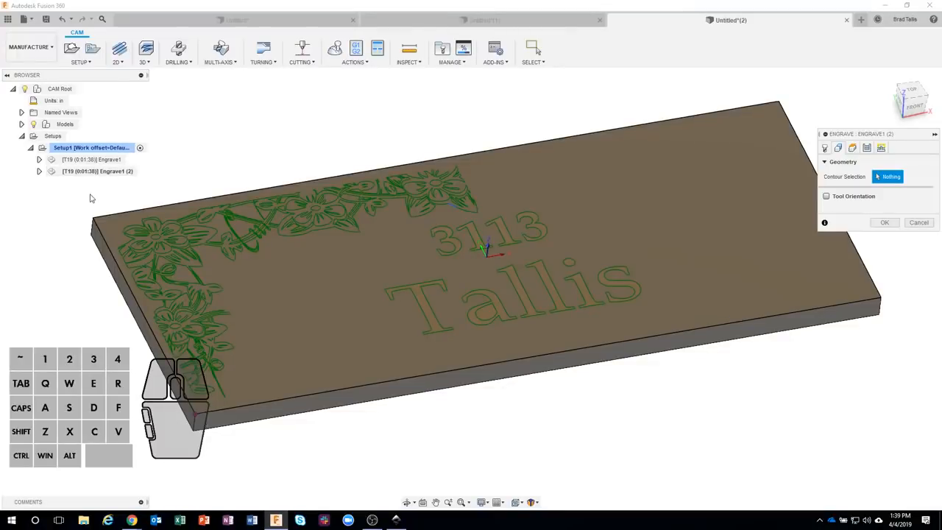
Step: Select the corner flower's petals and centre, the leaf veins beside it, and the border's outer outline as engraving contours
{"action": "middle_click_drag", "start_coordinate": [91, 198], "coordinate": [153, 186], "text": "shift"}
{"action": "scroll", "coordinate": [162, 187], "scroll_direction": "up", "scroll_amount": 5}
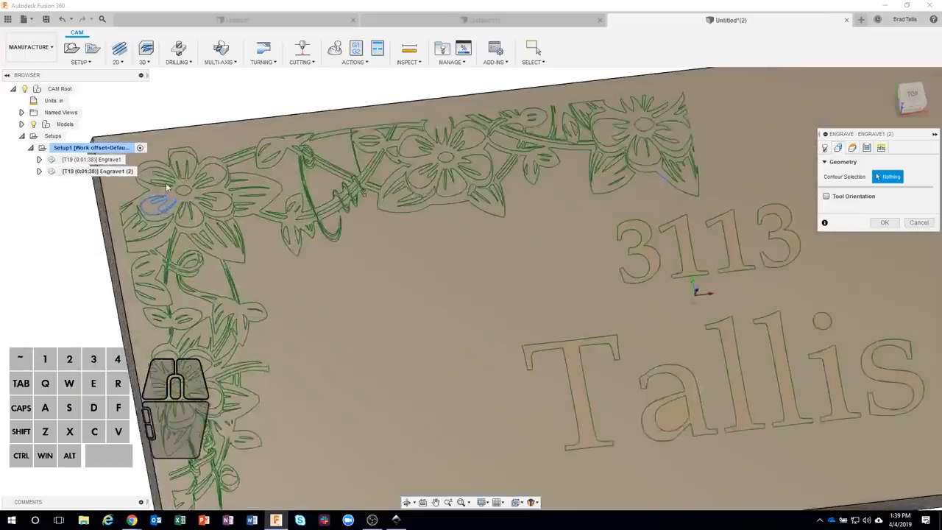
{"action": "scroll", "coordinate": [214, 148], "scroll_direction": "up", "scroll_amount": 3}
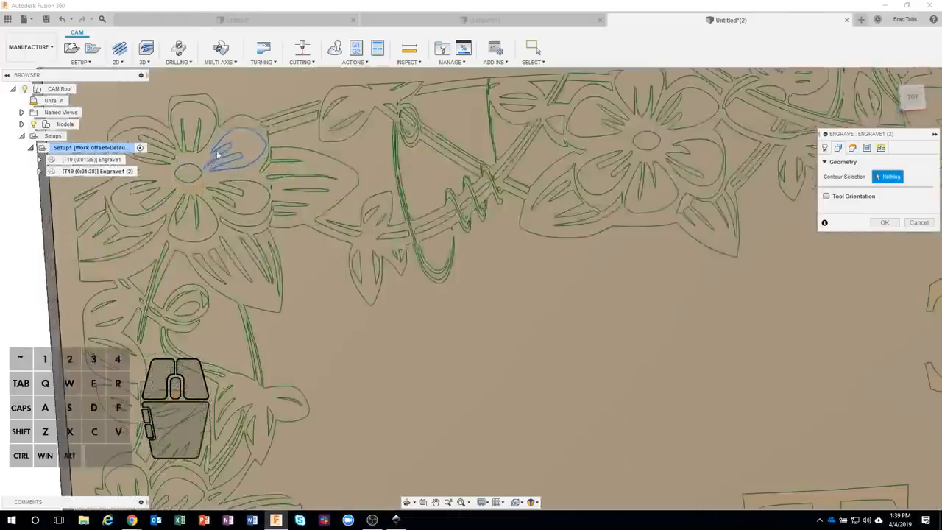
{"action": "left_click", "coordinate": [220, 139]}
{"action": "left_click", "coordinate": [213, 134], "text": "ctrl"}
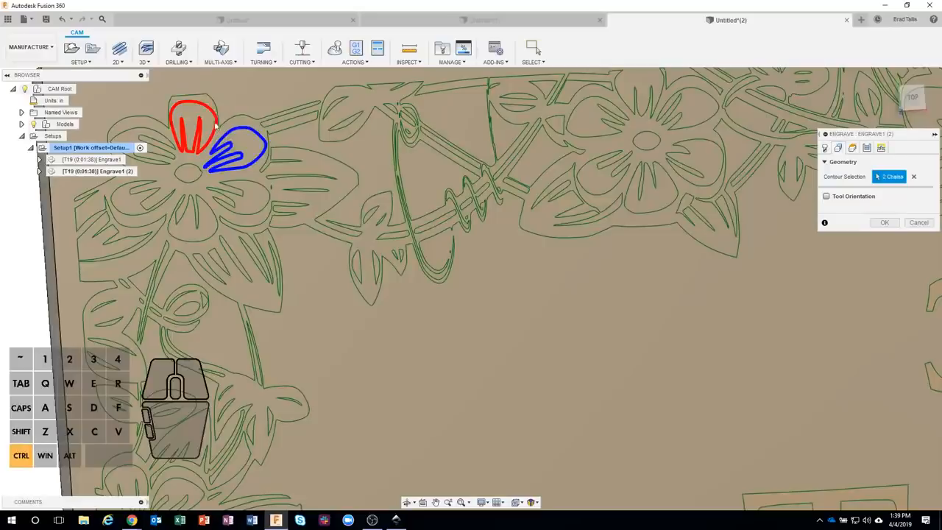
{"action": "left_click", "coordinate": [215, 105], "text": "ctrl"}
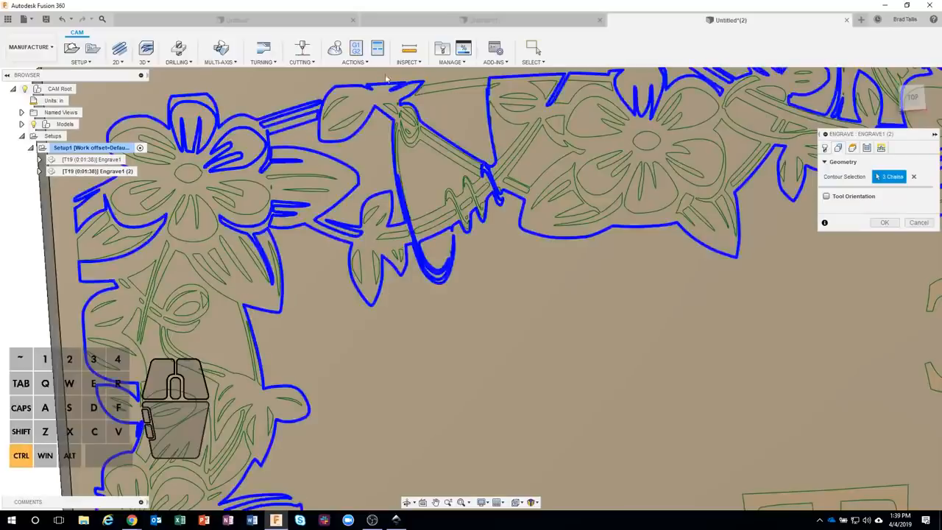
{"action": "left_click", "coordinate": [245, 181], "text": "ctrl"}
{"action": "left_click", "coordinate": [282, 175], "text": "ctrl"}
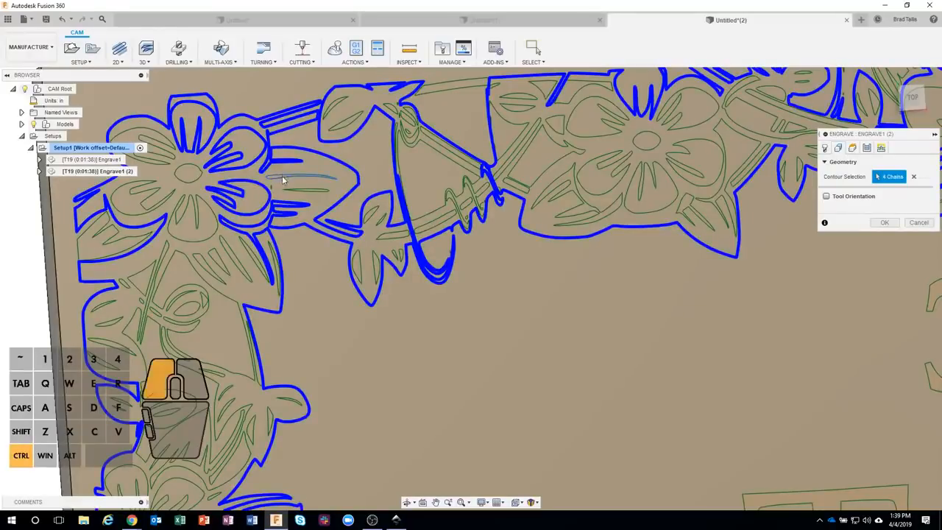
{"action": "scroll", "coordinate": [294, 192], "scroll_direction": "up", "scroll_amount": 5}
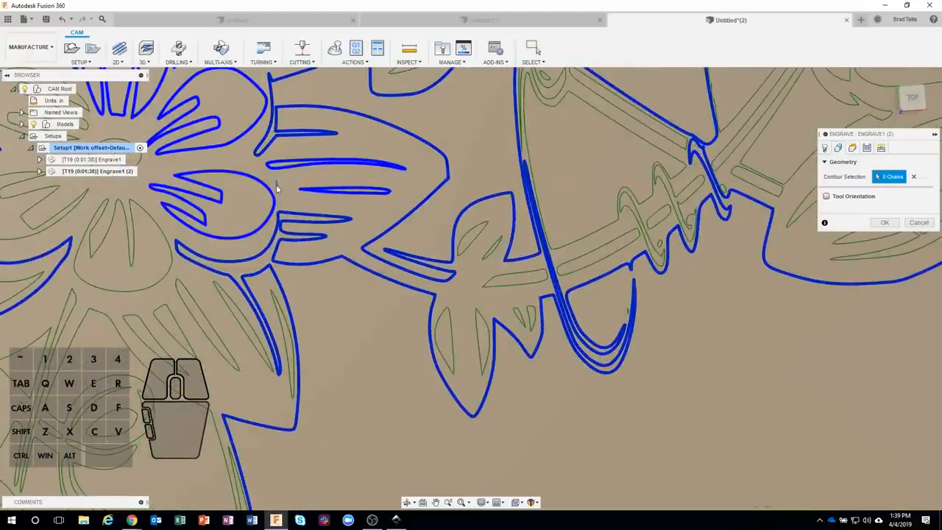
{"action": "scroll", "coordinate": [291, 241], "scroll_direction": "down", "scroll_amount": 4}
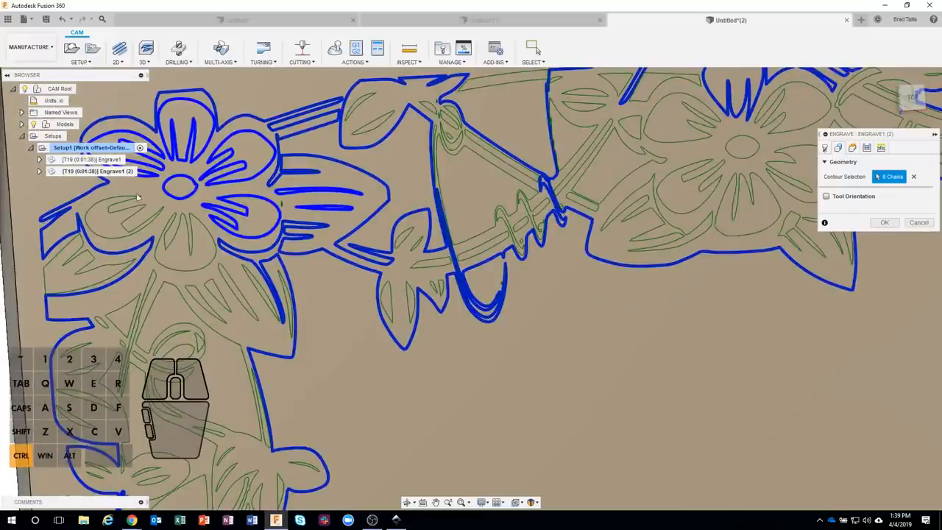
{"action": "left_click", "coordinate": [157, 224], "text": "ctrl"}
{"action": "left_click", "coordinate": [165, 229], "text": "ctrl"}
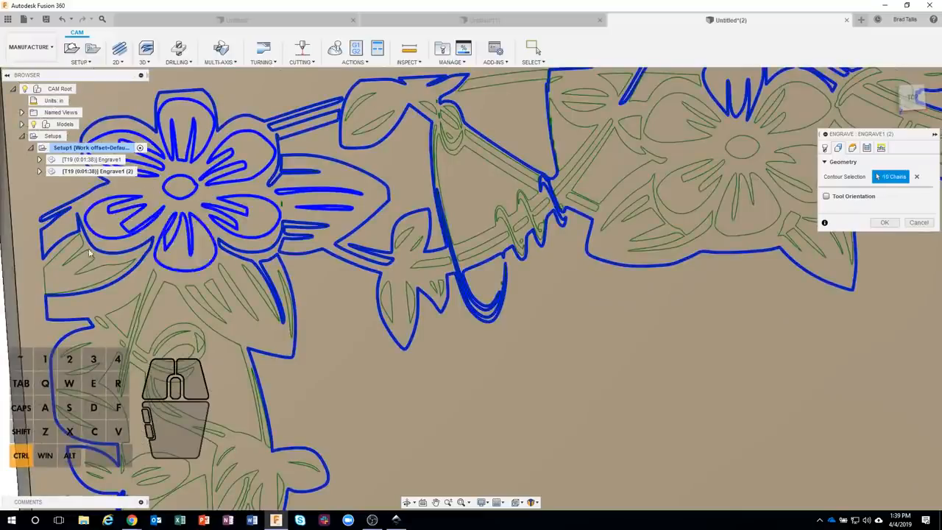
Step: Add the leaf and stem contours below the corner flower, and confirm the operation to generate its toolpath
{"action": "left_click", "coordinate": [108, 272], "text": "ctrl"}
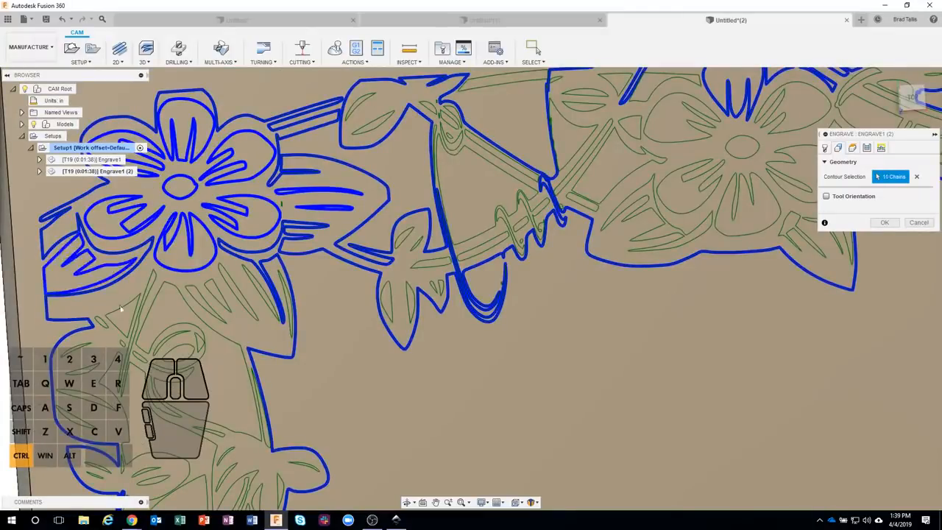
{"action": "left_click", "coordinate": [179, 294], "text": "ctrl"}
{"action": "left_click", "coordinate": [210, 293], "text": "ctrl"}
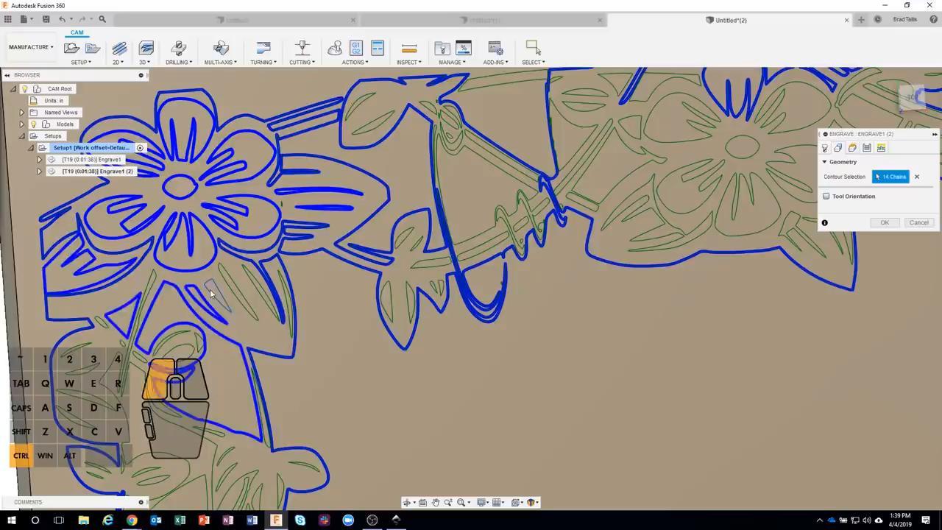
{"action": "left_click", "coordinate": [230, 286], "text": "ctrl"}
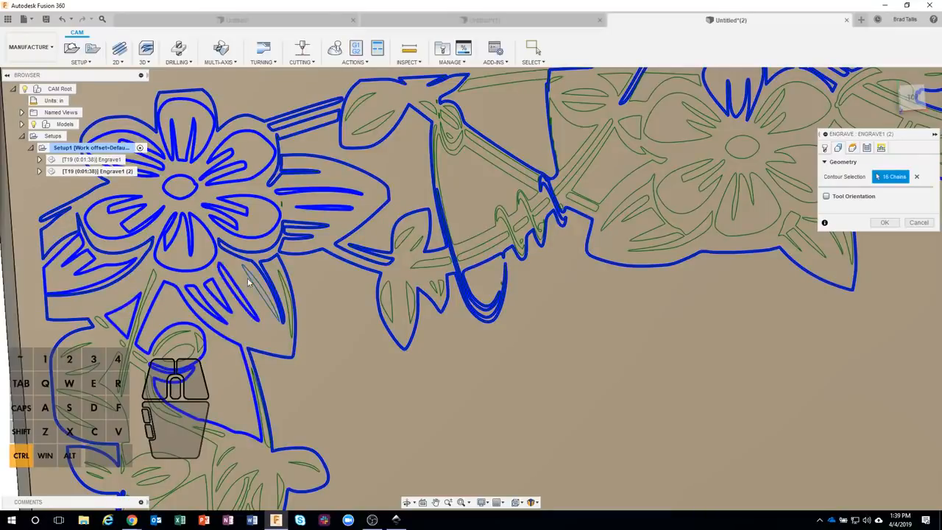
{"action": "left_click", "coordinate": [248, 282], "text": "ctrl"}
{"action": "left_click", "coordinate": [281, 279], "text": "ctrl"}
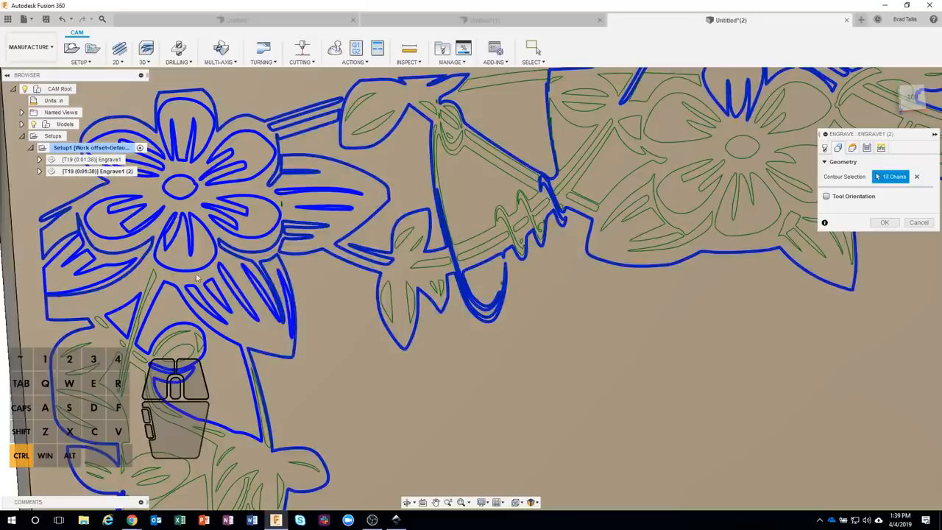
{"action": "scroll", "coordinate": [153, 279], "scroll_direction": "down", "scroll_amount": 2}
{"action": "left_click", "coordinate": [588, 253], "text": "ctrl"}
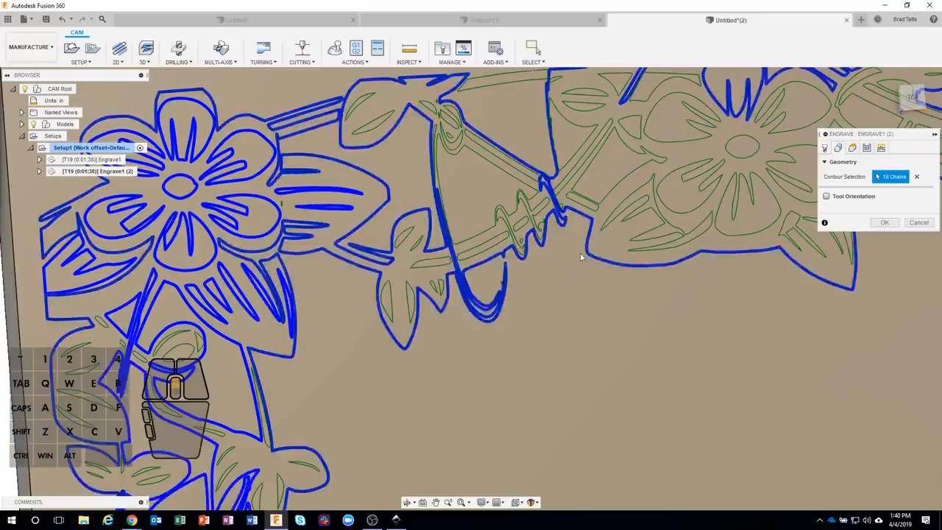
{"action": "scroll", "coordinate": [581, 254], "scroll_direction": "down", "scroll_amount": 2}
{"action": "scroll", "coordinate": [849, 231], "scroll_direction": "down", "scroll_amount": 2}
{"action": "left_click", "coordinate": [884, 222]}
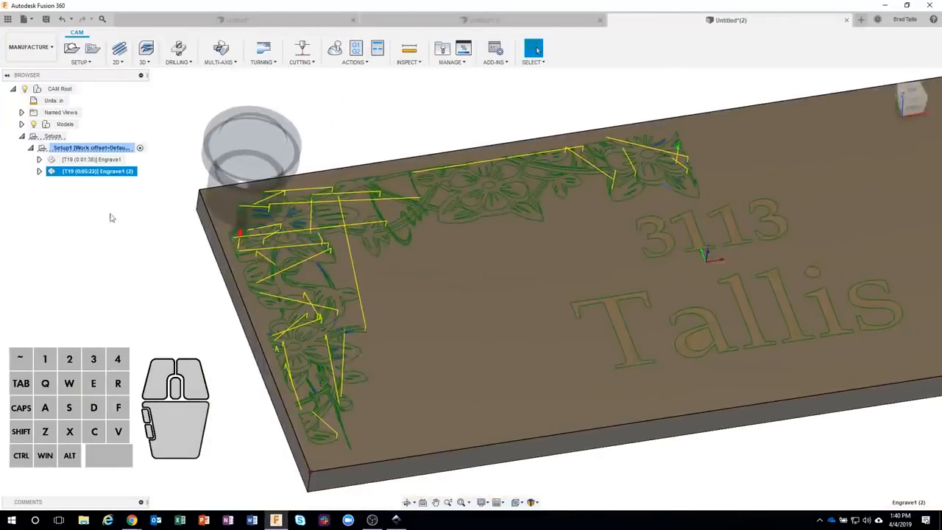
Step: Hide the models and simulate the floral border engraving at a faster playback speed
{"action": "left_click", "coordinate": [34, 124]}
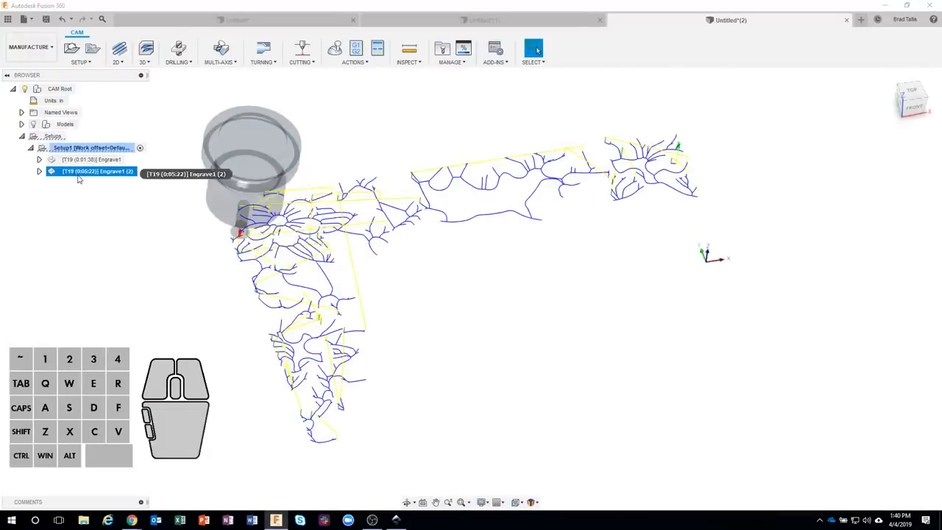
{"action": "right_click", "coordinate": [78, 176]}
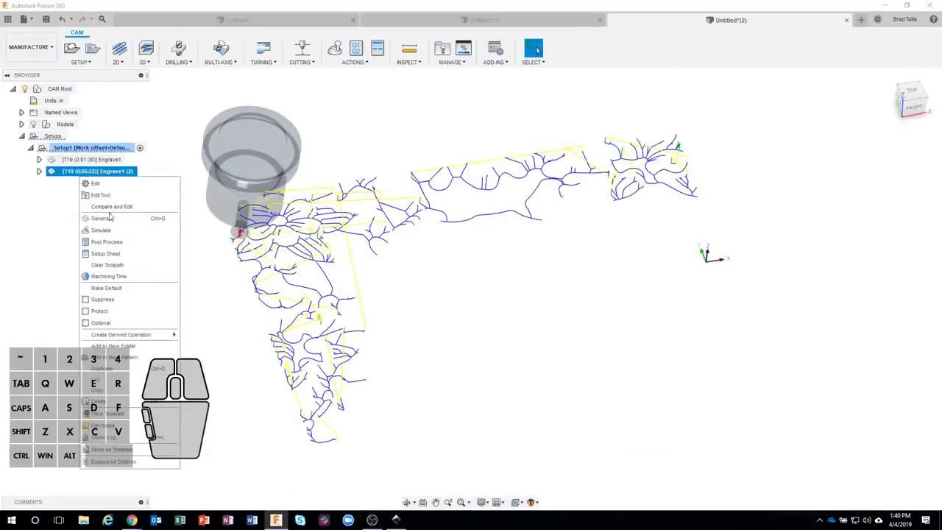
{"action": "left_click", "coordinate": [129, 232]}
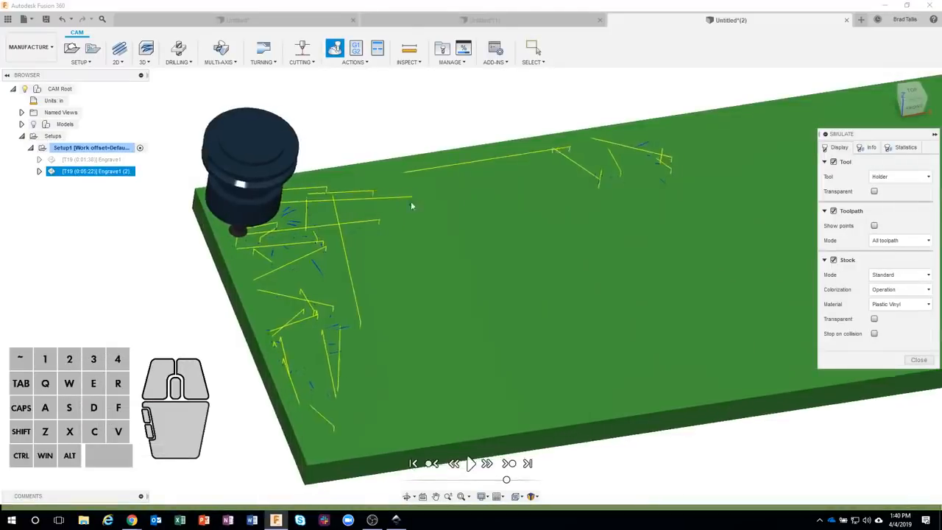
{"action": "left_click", "coordinate": [470, 464]}
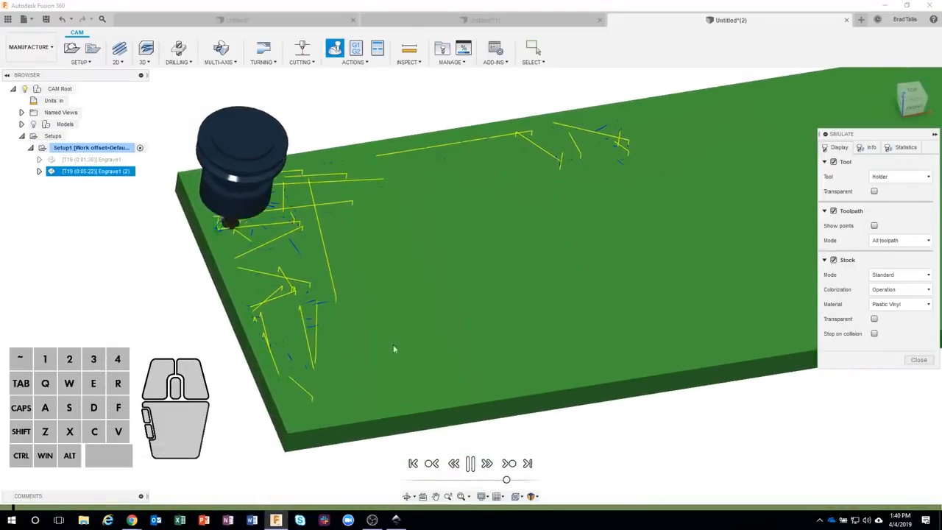
{"action": "scroll", "coordinate": [225, 220], "scroll_direction": "up", "scroll_amount": 3}
{"action": "scroll", "coordinate": [213, 217], "scroll_direction": "up", "scroll_amount": 3}
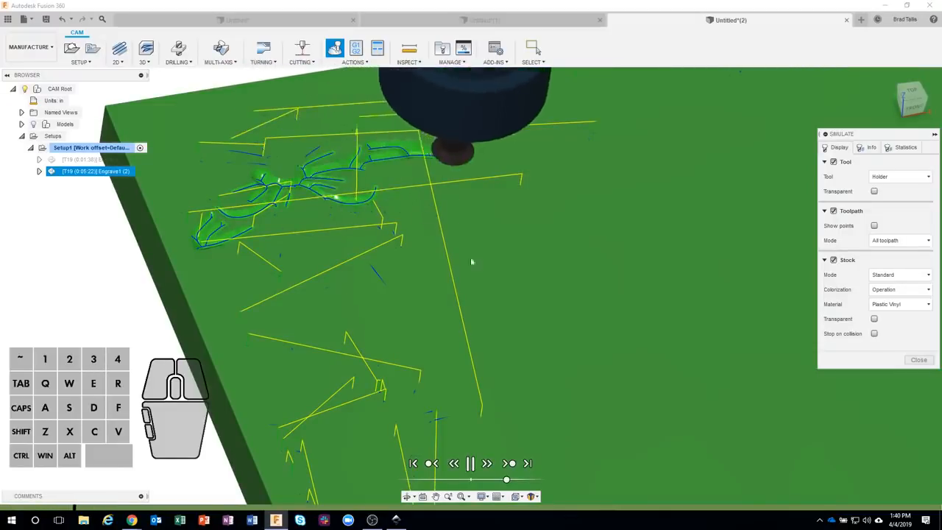
{"action": "left_click", "coordinate": [506, 480]}
{"action": "left_click_drag", "start_coordinate": [506, 480], "coordinate": [529, 479]}
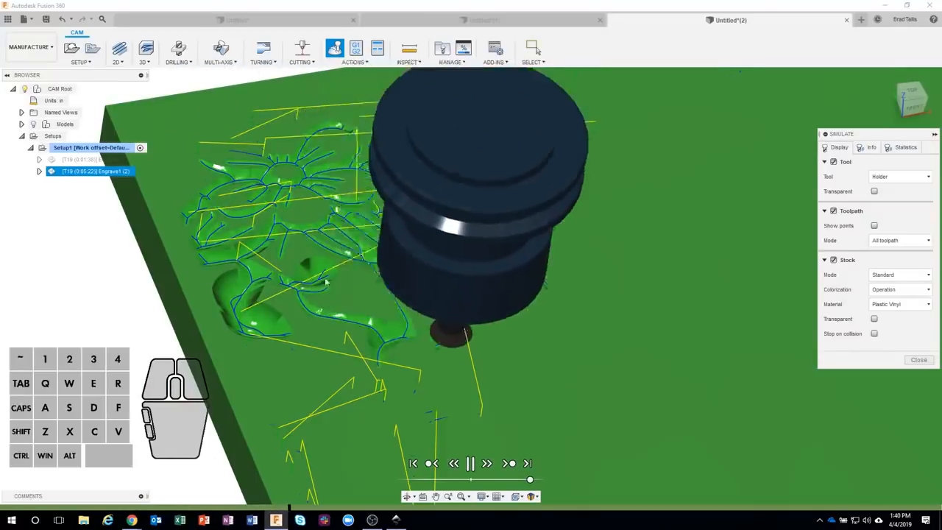
Step: Hide the simulated toolpath lines and examine the floral border cuts through to the end of the simulation
{"action": "middle_click_drag", "start_coordinate": [387, 266], "coordinate": [380, 231], "text": "shift"}
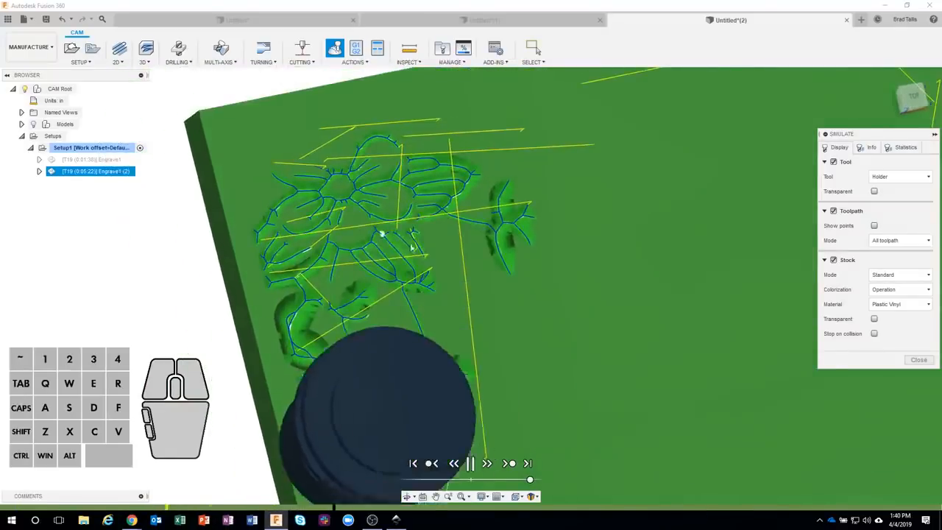
{"action": "left_click", "coordinate": [833, 212]}
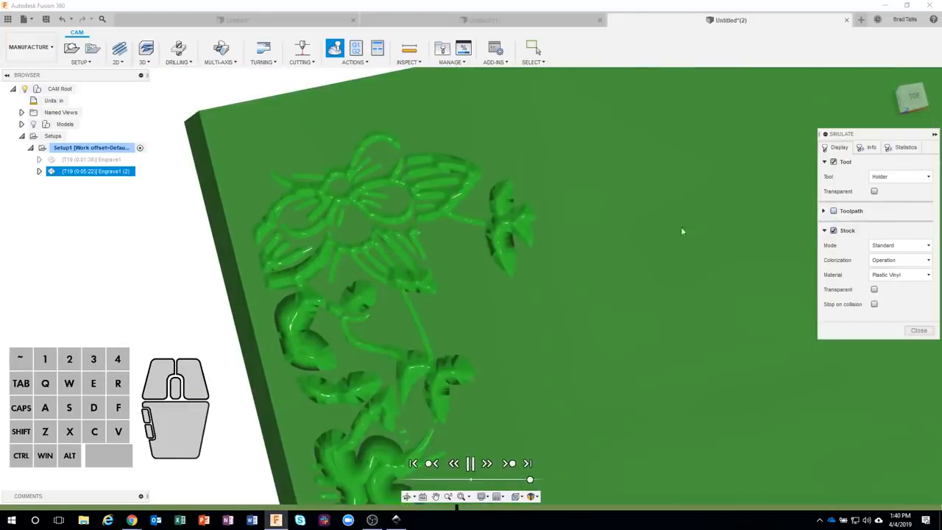
{"action": "middle_click_drag", "start_coordinate": [427, 215], "coordinate": [314, 198], "text": "shift"}
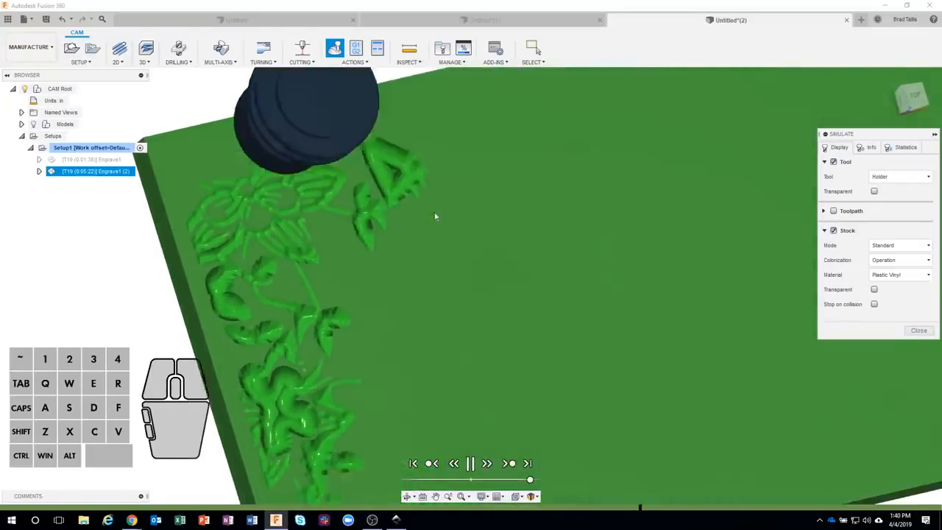
{"action": "left_click", "coordinate": [528, 463]}
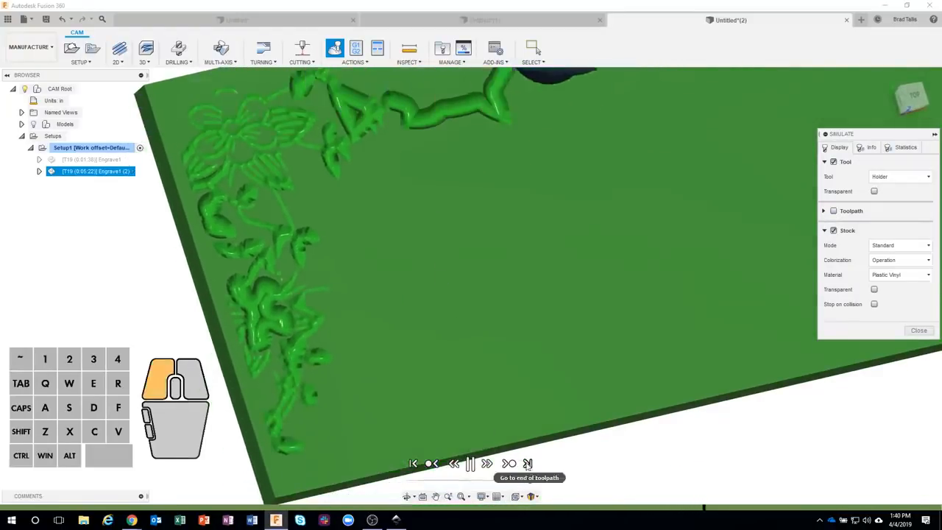
{"action": "middle_click_drag", "start_coordinate": [455, 278], "coordinate": [403, 140], "text": "shift"}
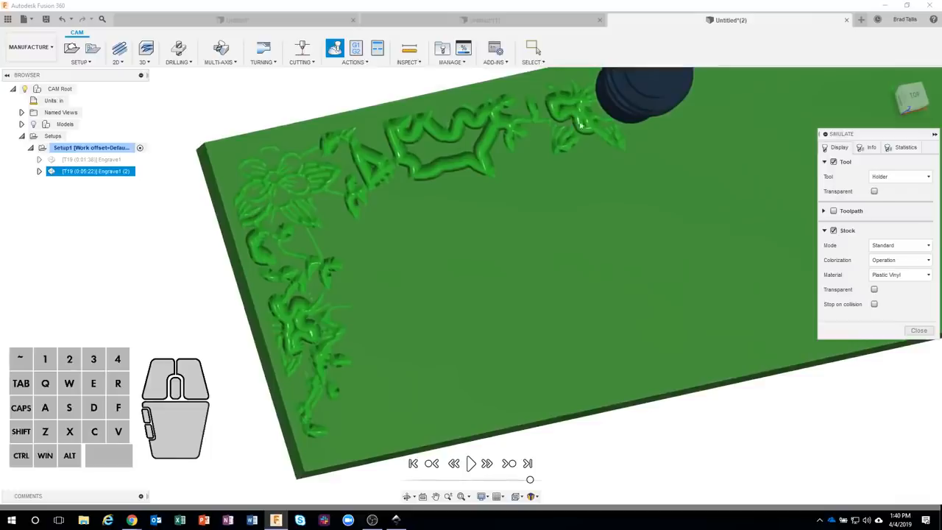
{"action": "middle_click_drag", "start_coordinate": [582, 125], "coordinate": [273, 184], "text": "shift"}
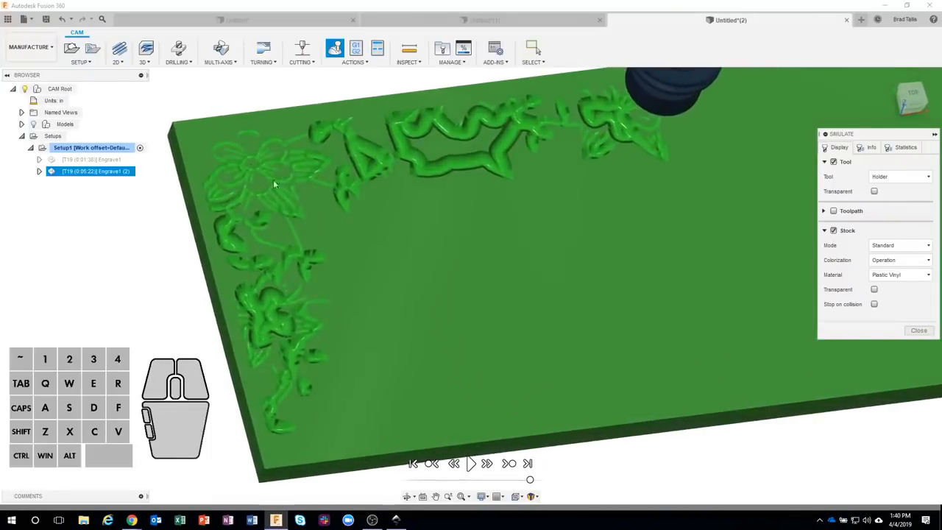
Step: Close the simulation, show the hidden models again, and deselect the border engraving operation
{"action": "left_click", "coordinate": [916, 331]}
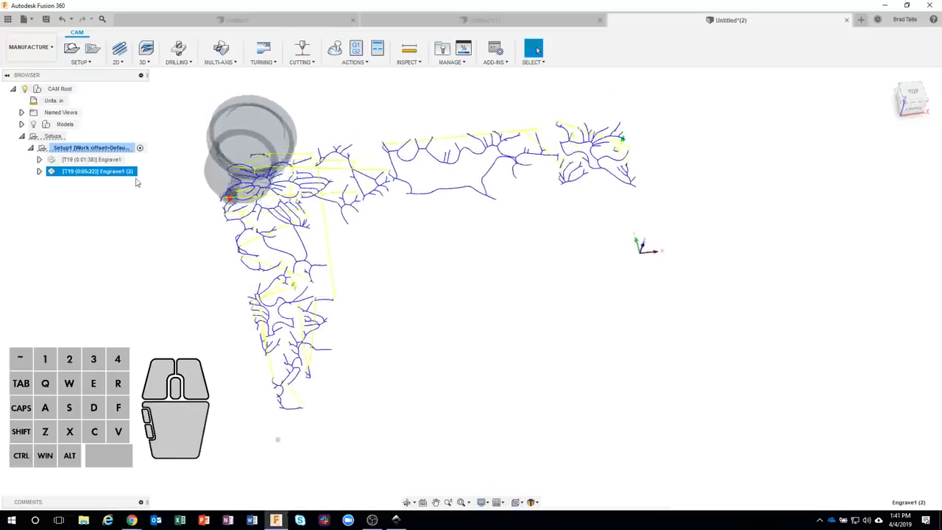
{"action": "left_click", "coordinate": [33, 124]}
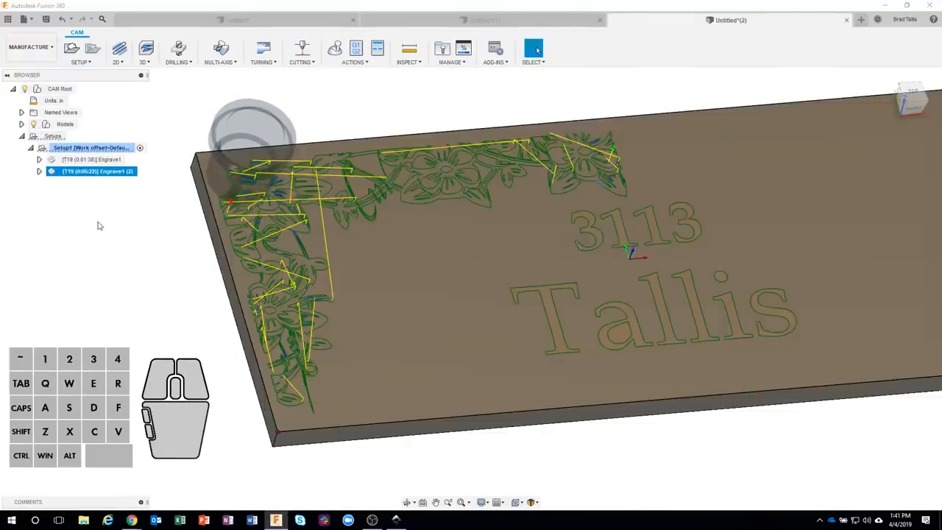
{"action": "left_click", "coordinate": [101, 234]}
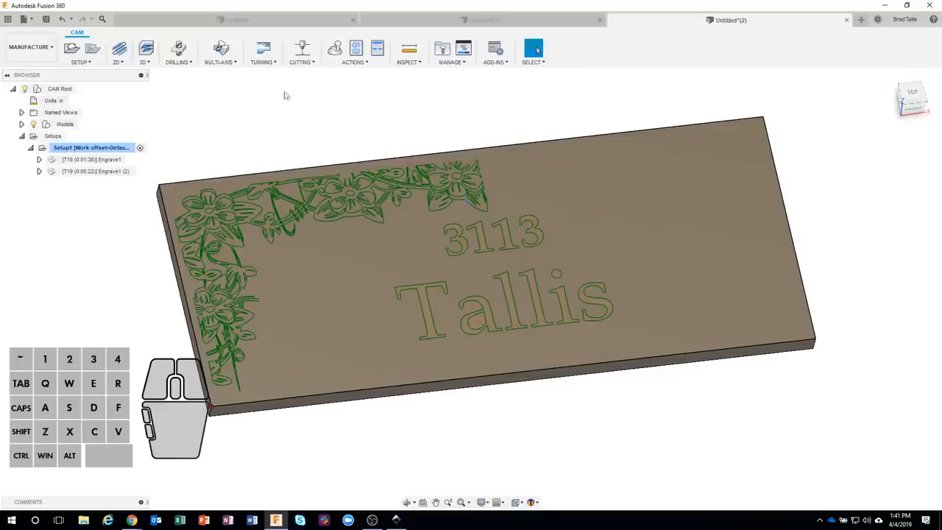
Step: Switch to the Design workspace and construct a midplane between the board's two short end faces
{"action": "left_click", "coordinate": [30, 47]}
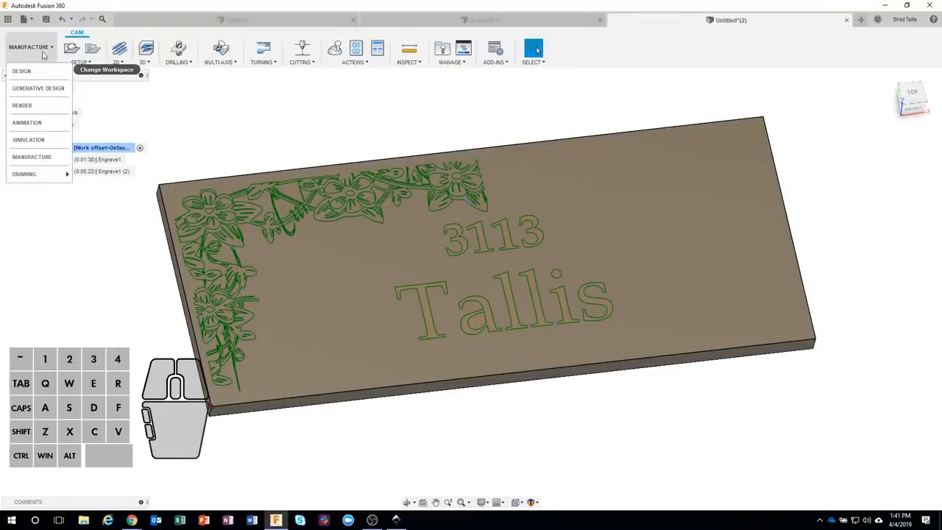
{"action": "left_click", "coordinate": [21, 71]}
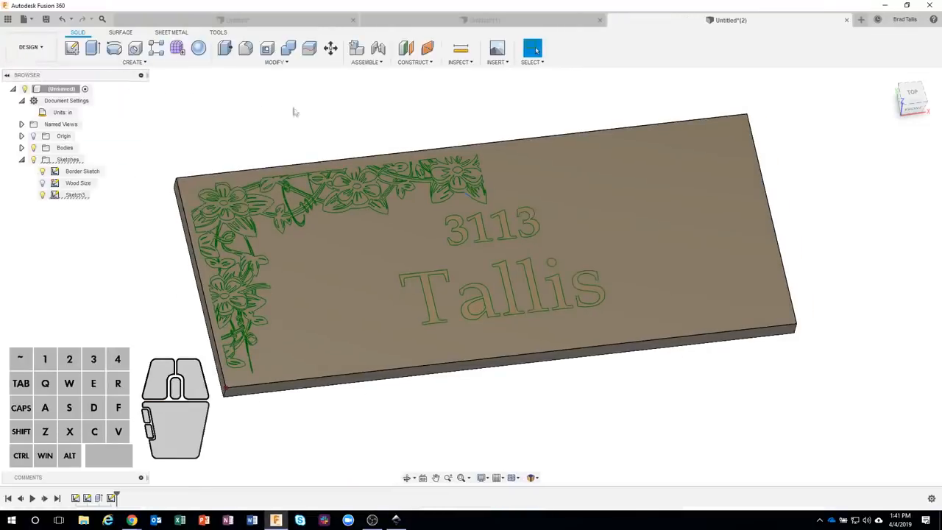
{"action": "left_click", "coordinate": [414, 62]}
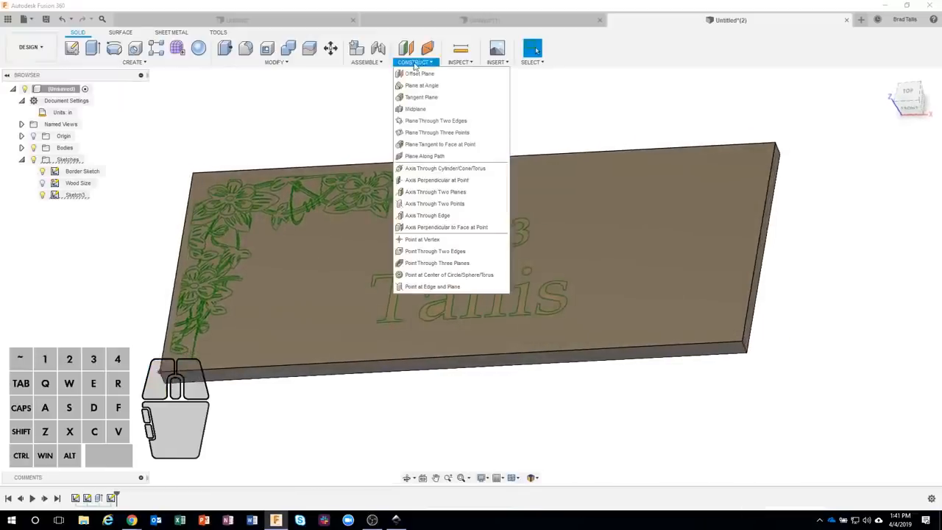
{"action": "left_click", "coordinate": [428, 110]}
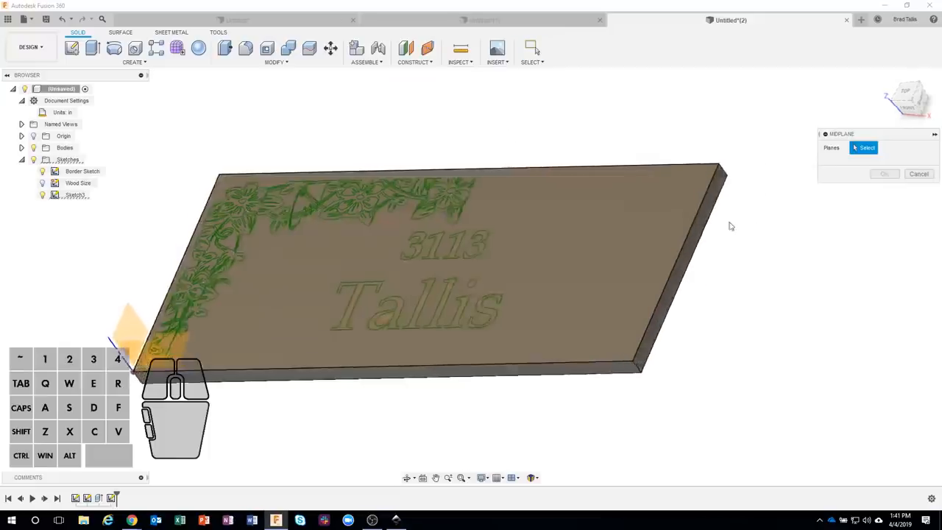
{"action": "left_click", "coordinate": [701, 226]}
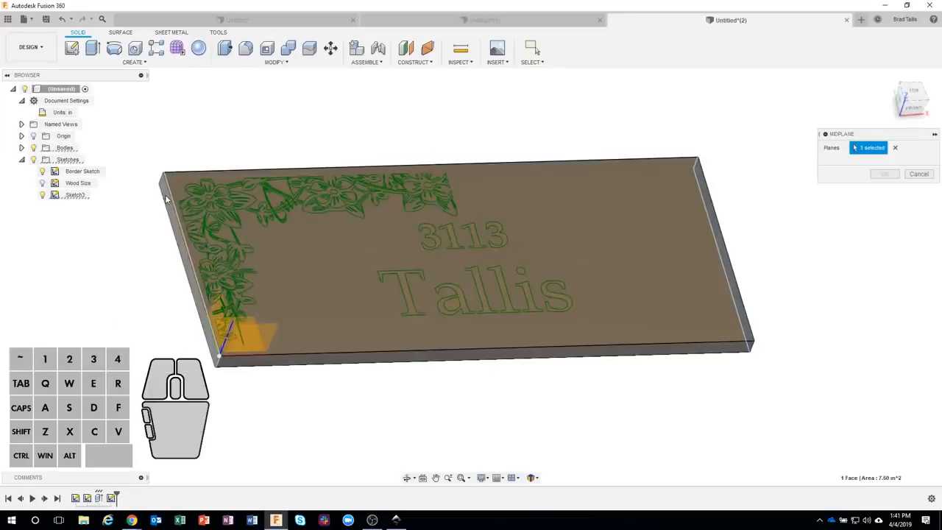
{"action": "left_click", "coordinate": [180, 213]}
{"action": "middle_click_drag", "start_coordinate": [180, 213], "coordinate": [411, 251], "text": "shift"}
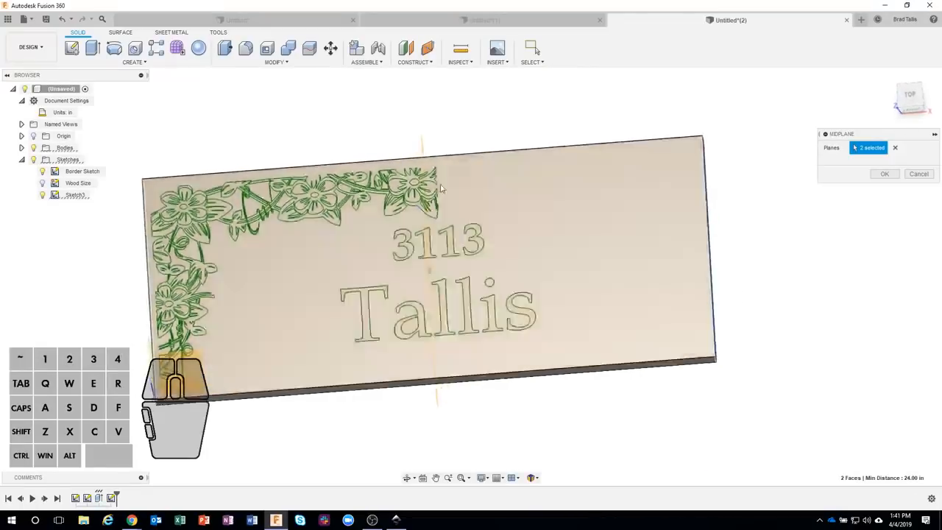
{"action": "mouse_move", "coordinate": [446, 149]}
{"action": "middle_mouse_down", "text": "shift"}
{"action": "mouse_move", "coordinate": [430, 167]}
{"action": "mouse_move", "coordinate": [471, 184]}
{"action": "mouse_move", "coordinate": [726, 163]}
{"action": "mouse_move", "coordinate": [882, 175]}
{"action": "middle_mouse_up", "text": "shift"}
{"action": "left_click", "coordinate": [882, 174]}
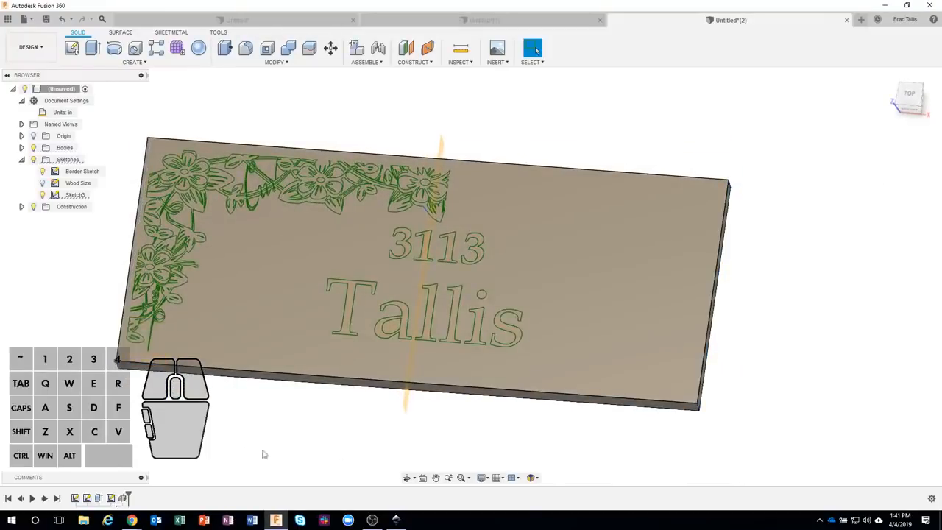
Step: Check the board outline's long and short edge lengths in the Wood Size sketch, and examine the new midplane across the board
{"action": "double_click", "coordinate": [86, 498]}
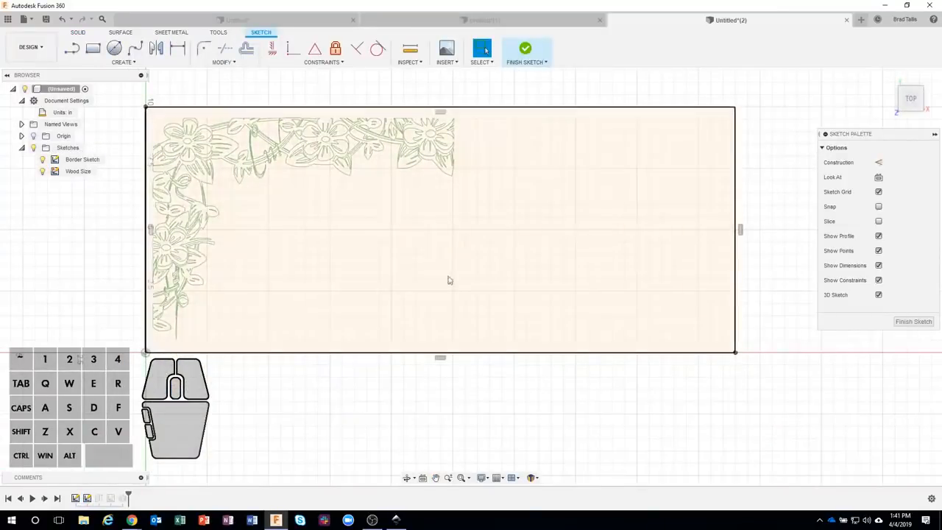
{"action": "key", "text": "d"}
{"action": "left_click", "coordinate": [456, 353]}
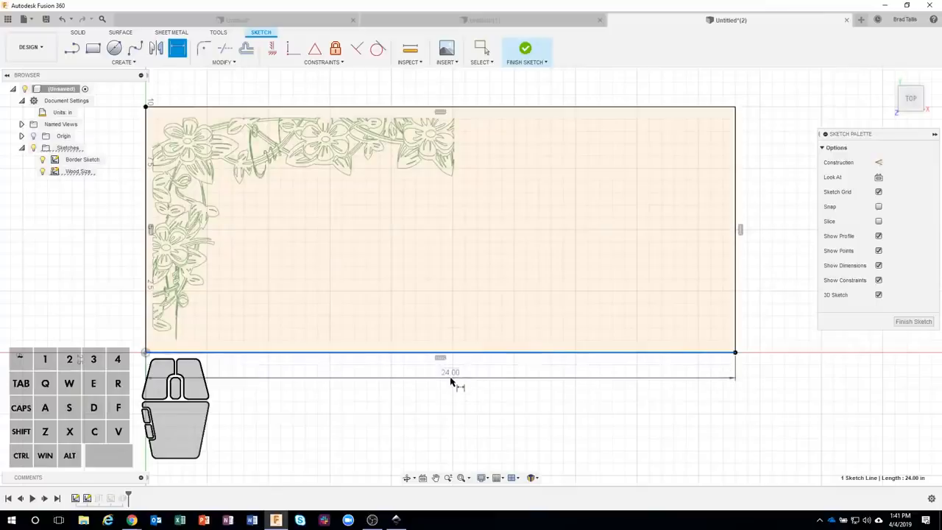
{"action": "left_click", "coordinate": [451, 380]}
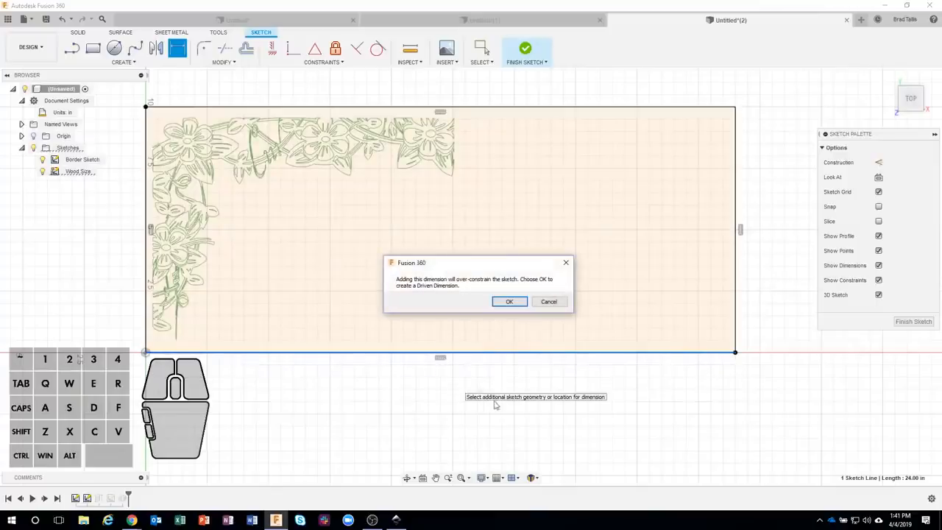
{"action": "left_click", "coordinate": [549, 303]}
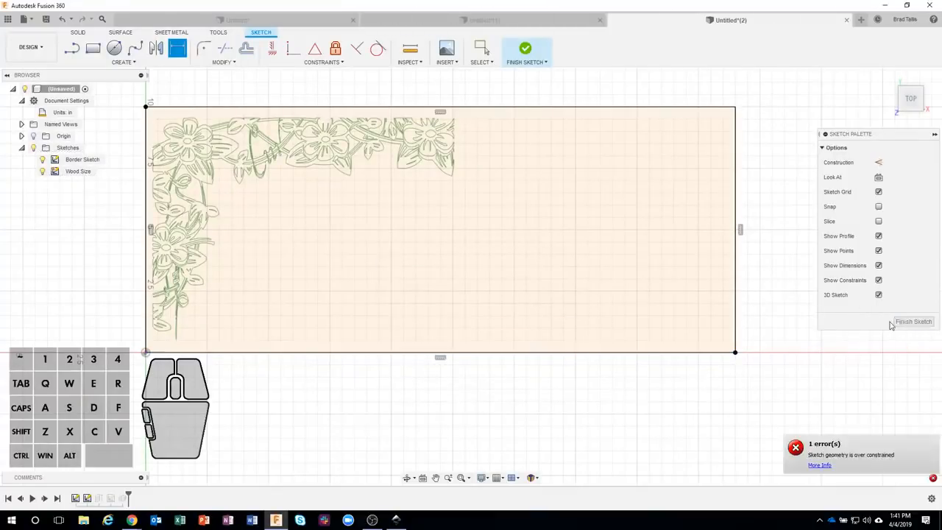
{"action": "key", "text": "Escape"}
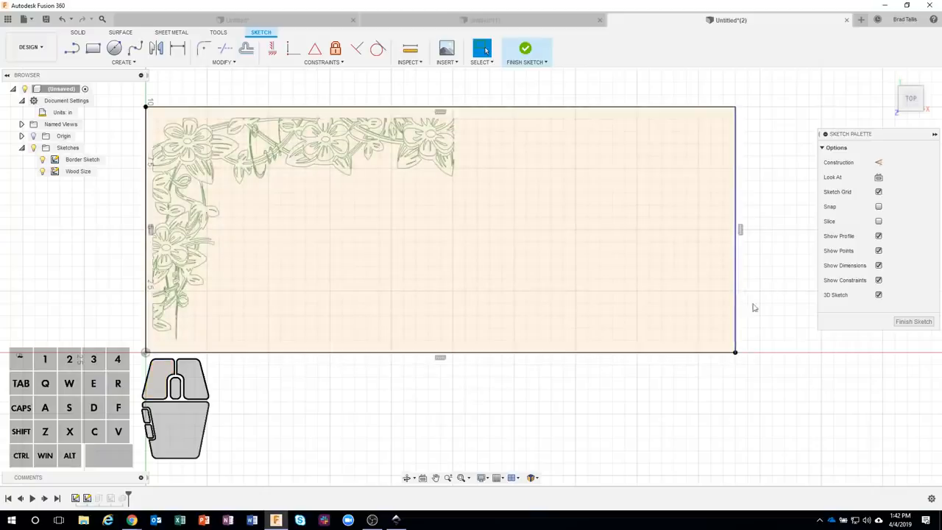
{"action": "left_click", "coordinate": [725, 219]}
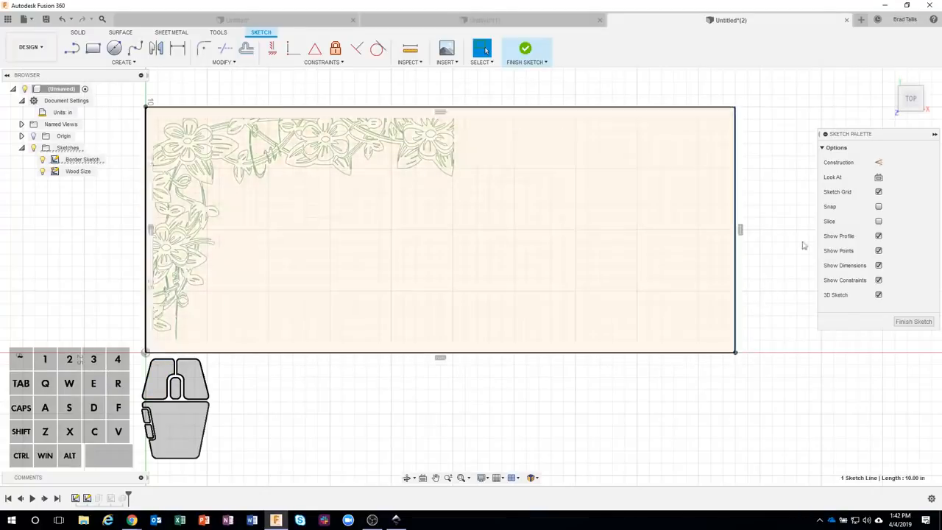
{"action": "middle_click_drag", "start_coordinate": [788, 310], "coordinate": [904, 322], "text": "shift"}
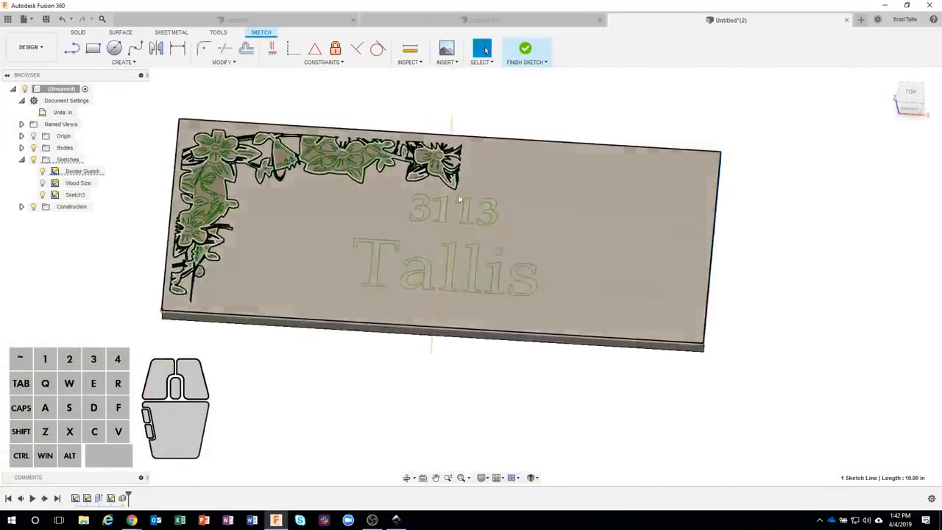
{"action": "middle_click_drag", "start_coordinate": [471, 139], "coordinate": [456, 137], "text": "shift"}
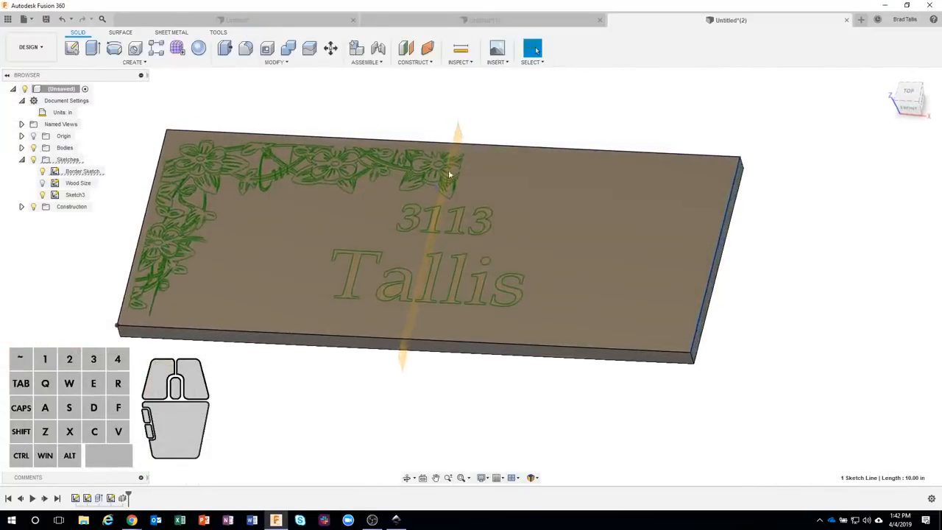
{"action": "mouse_move", "coordinate": [410, 309]}
{"action": "middle_mouse_down", "text": "shift"}
{"action": "mouse_move", "coordinate": [403, 345]}
{"action": "mouse_move", "coordinate": [407, 319]}
{"action": "middle_mouse_up", "text": "shift"}
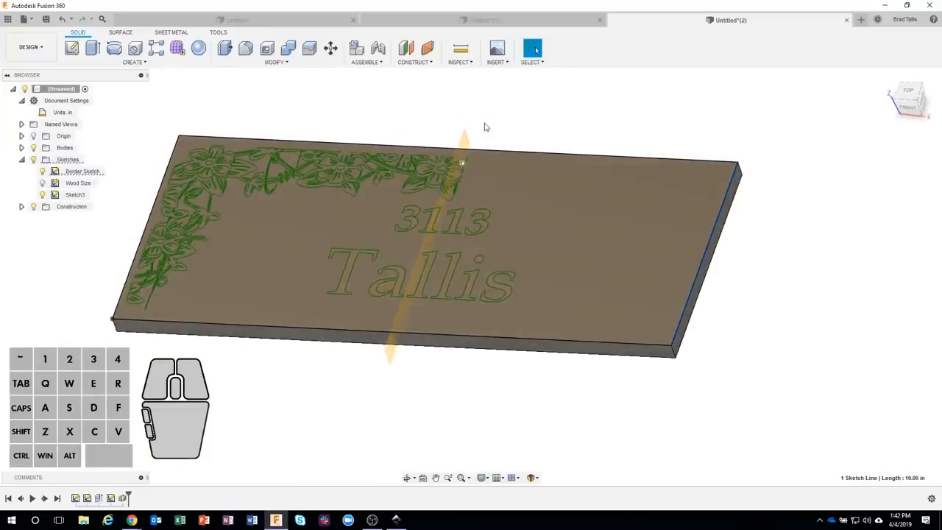
{"action": "middle_click_drag", "start_coordinate": [454, 197], "coordinate": [330, 110], "text": "shift"}
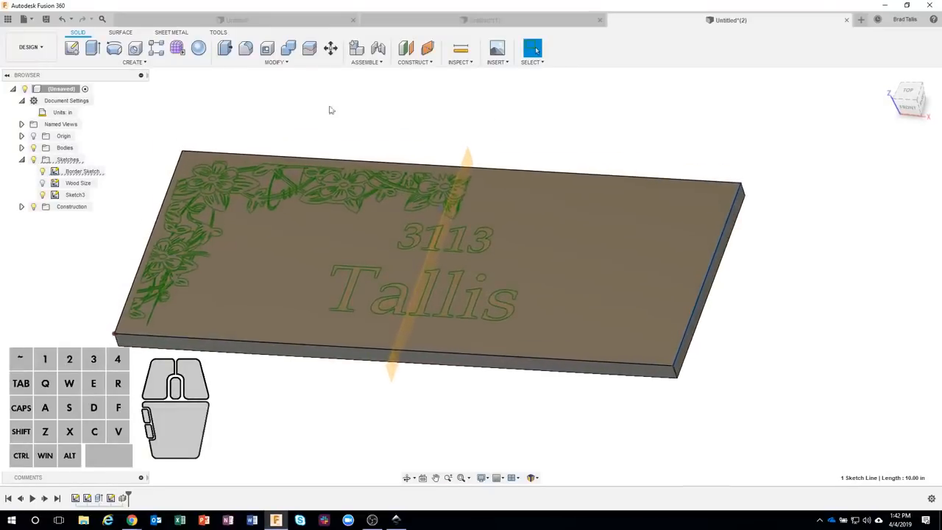
Step: Return to the Manufacture workspace and regenerate the toolpaths of both engraving operations
{"action": "left_click", "coordinate": [30, 46]}
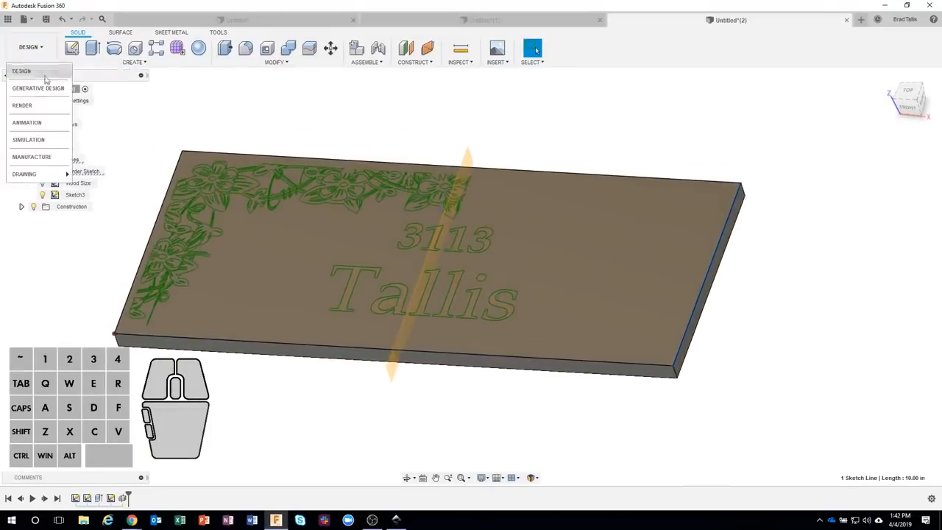
{"action": "left_click", "coordinate": [39, 163]}
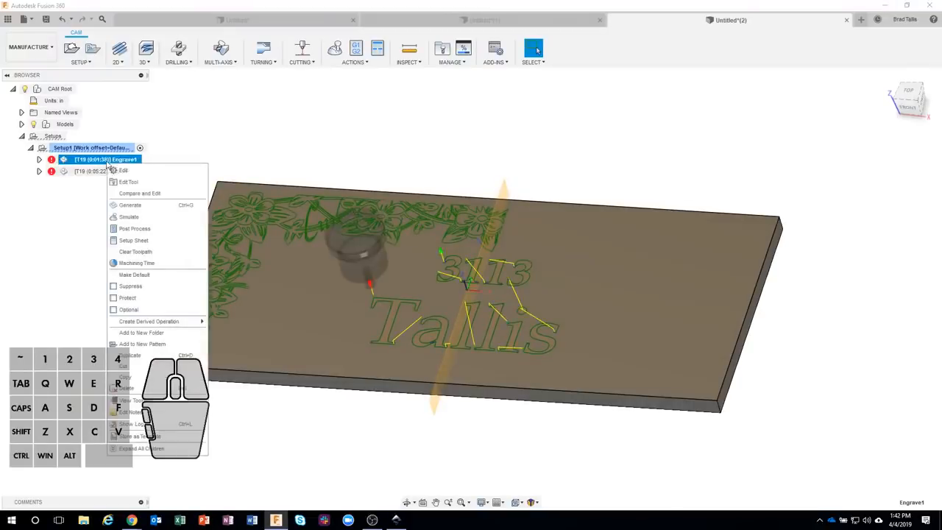
{"action": "left_click", "coordinate": [131, 206]}
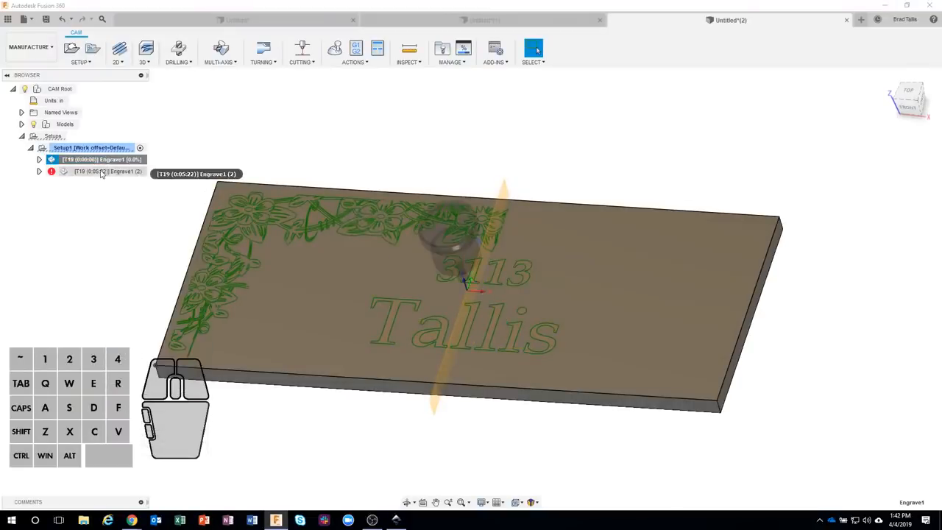
{"action": "right_click", "coordinate": [101, 173]}
{"action": "left_click", "coordinate": [121, 211]}
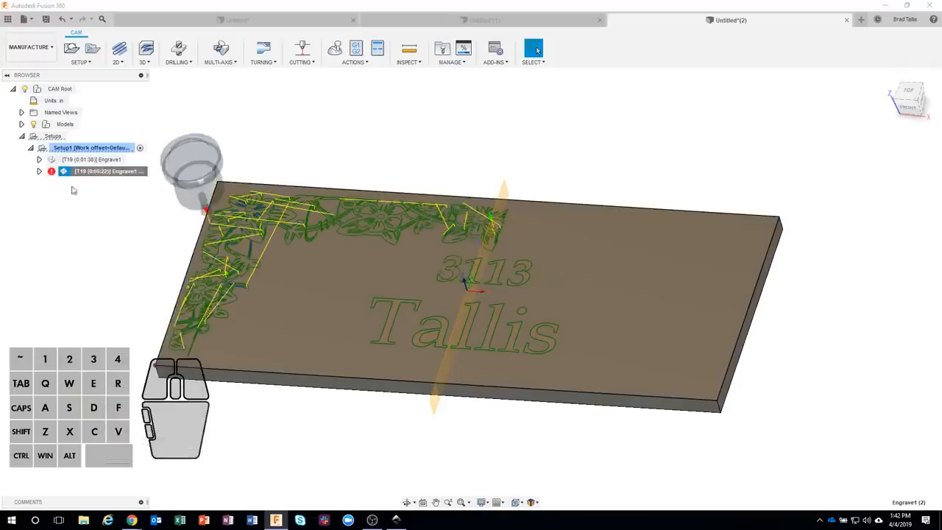
{"action": "left_click", "coordinate": [95, 232]}
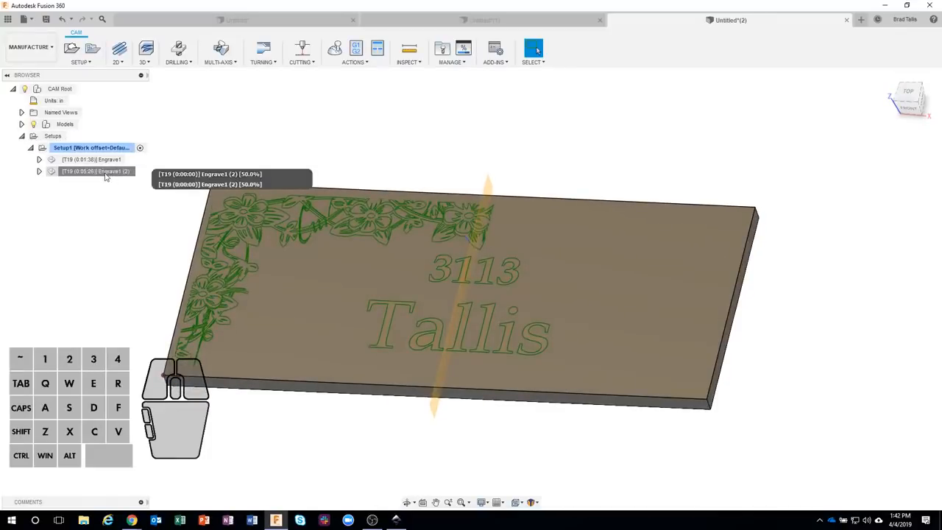
Step: Create a mirror toolpath pattern in the setup, using the board's midplane as the mirror plane and keeping the original
{"action": "left_click", "coordinate": [91, 63]}
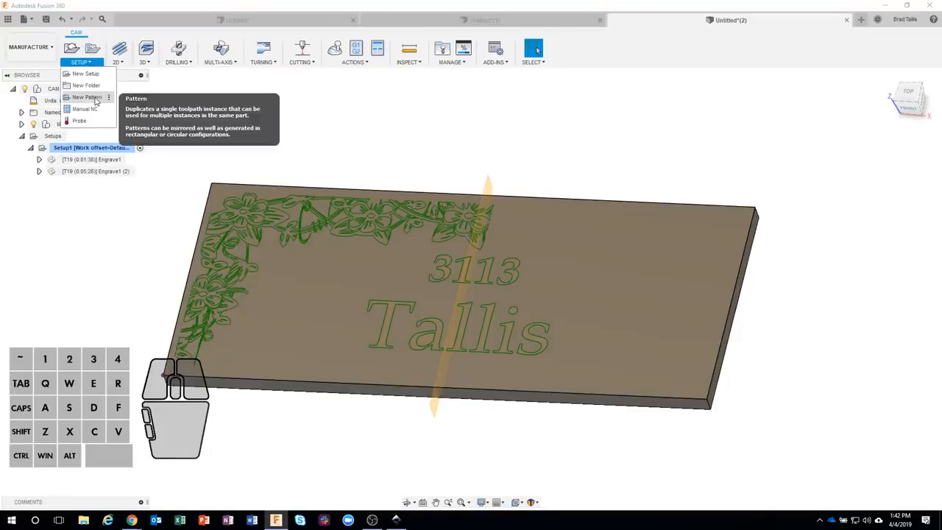
{"action": "left_click", "coordinate": [87, 97]}
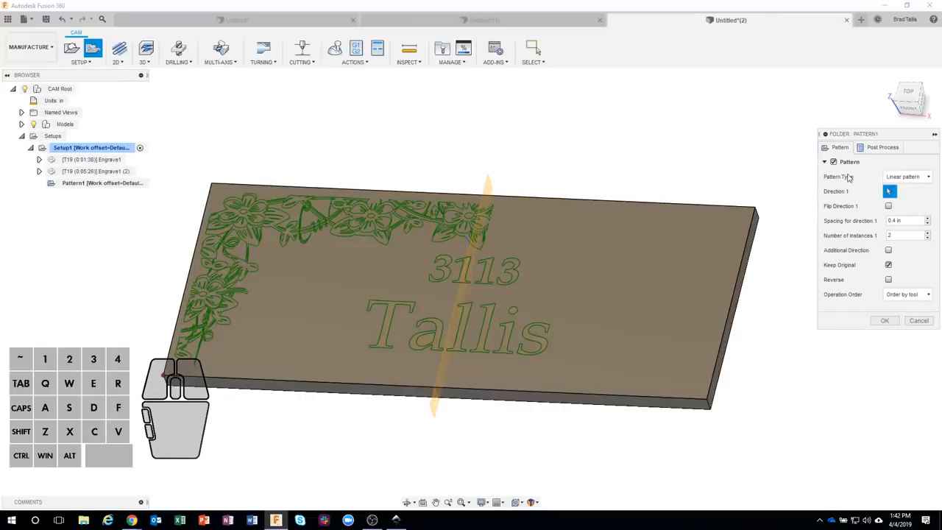
{"action": "left_click", "coordinate": [918, 178]}
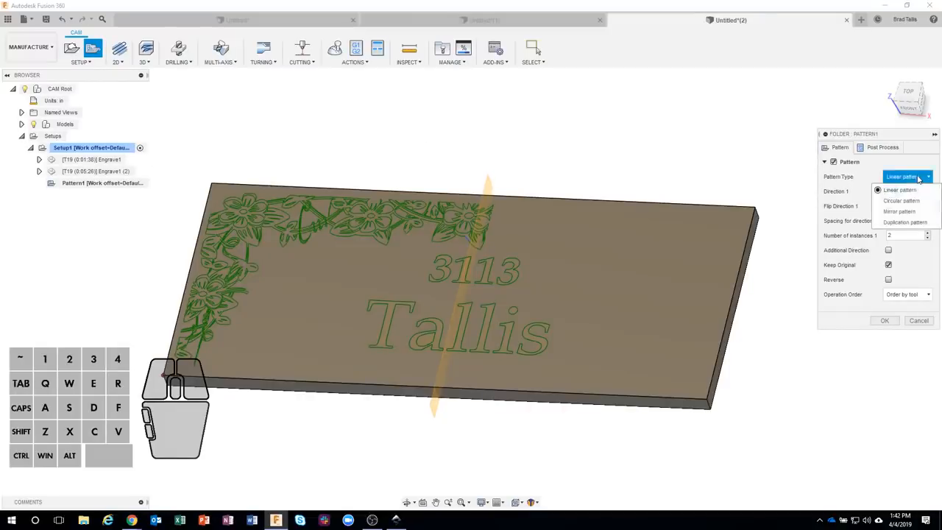
{"action": "left_click", "coordinate": [904, 215]}
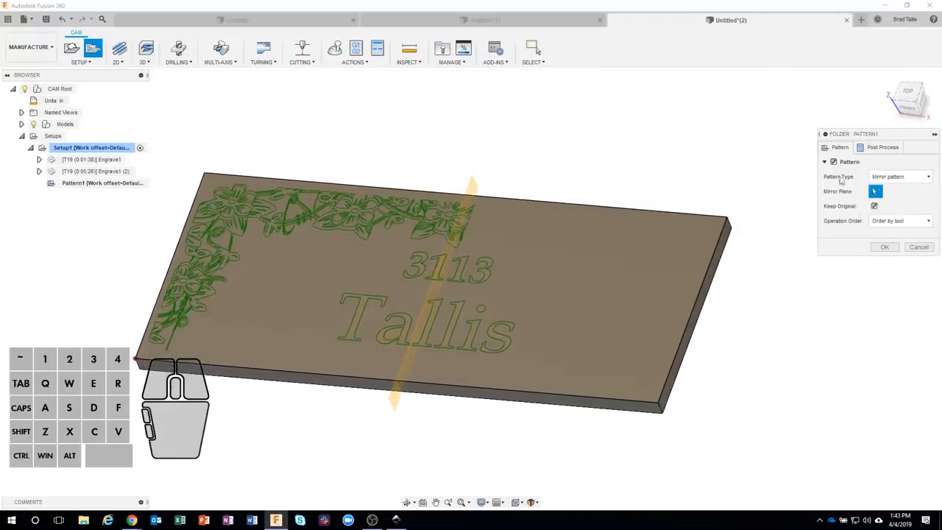
{"action": "left_click", "coordinate": [877, 193]}
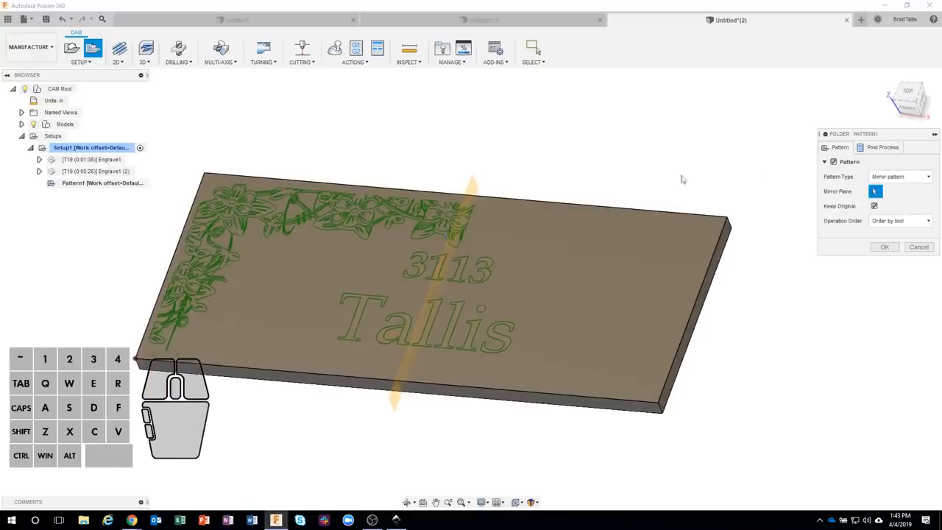
{"action": "left_click", "coordinate": [473, 193]}
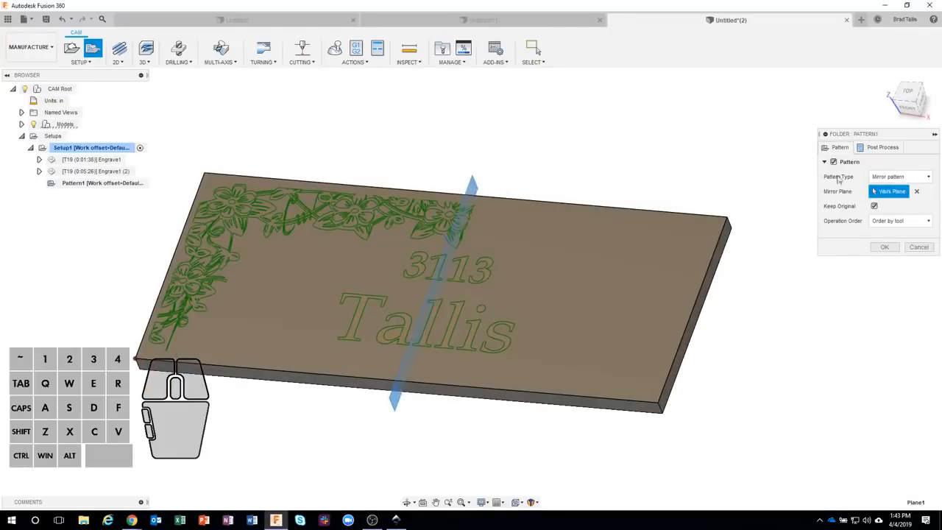
{"action": "left_click", "coordinate": [881, 247]}
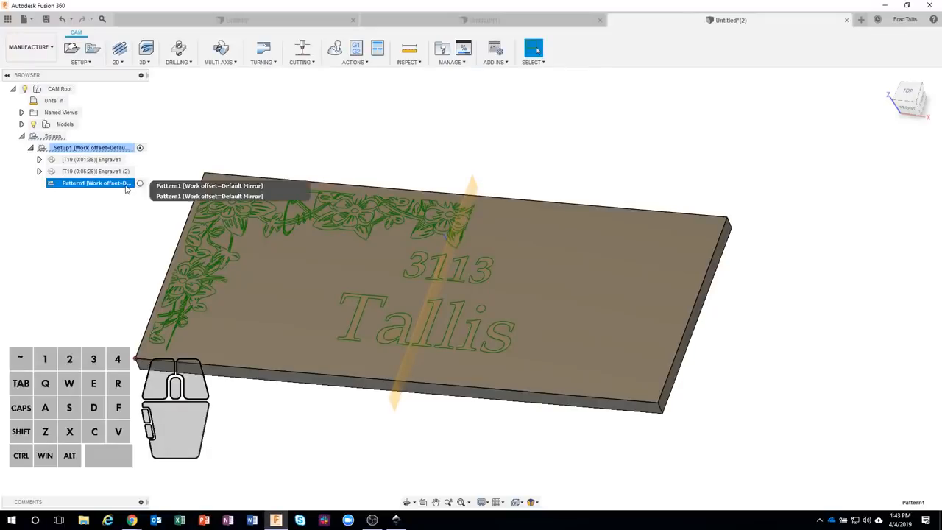
{"action": "left_click", "coordinate": [305, 129]}
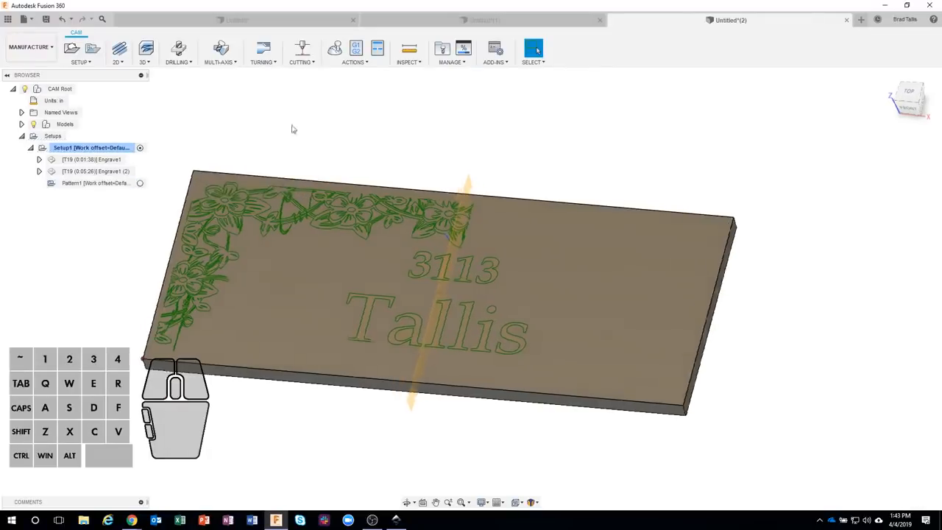
Step: Activate the mirror pattern in the setup and examine whether it holds any toolpath, comparing it with the border engraving's toolpath
{"action": "left_click", "coordinate": [103, 171]}
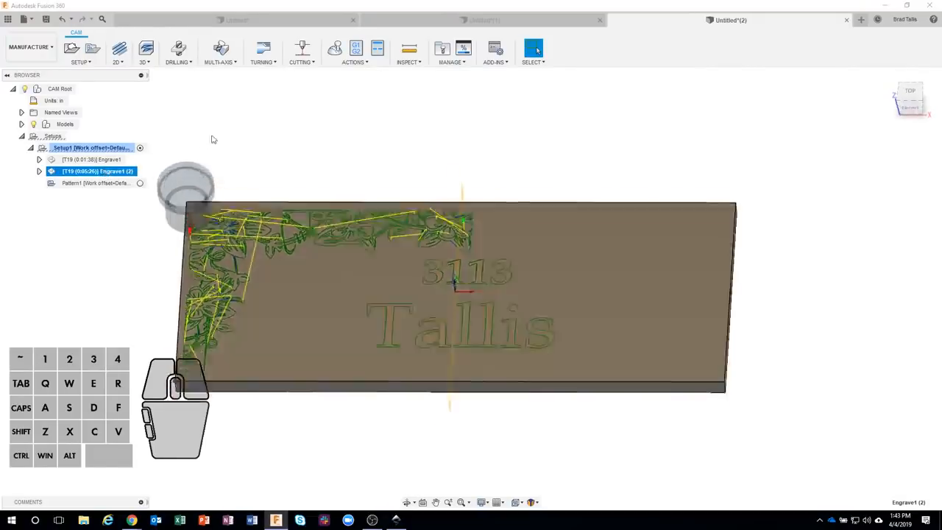
{"action": "left_click", "coordinate": [221, 132]}
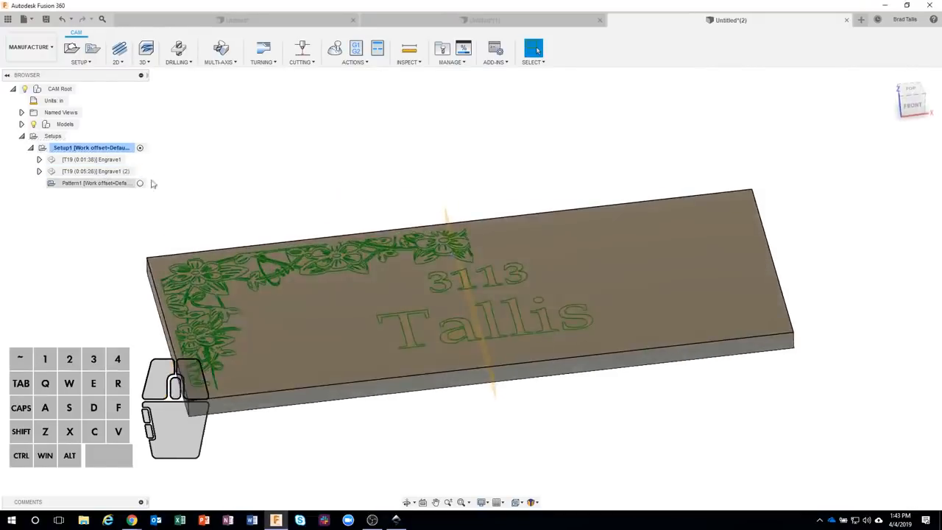
{"action": "left_click", "coordinate": [75, 184]}
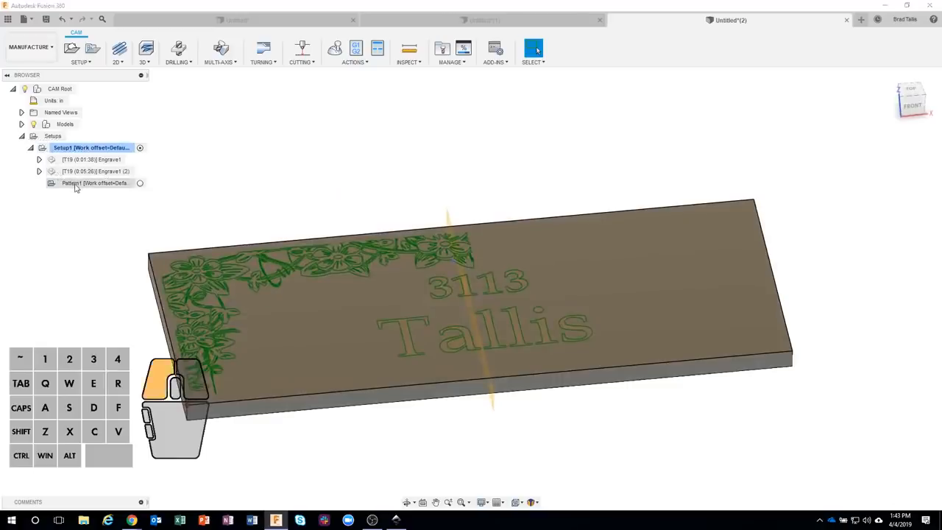
{"action": "left_click", "coordinate": [231, 162]}
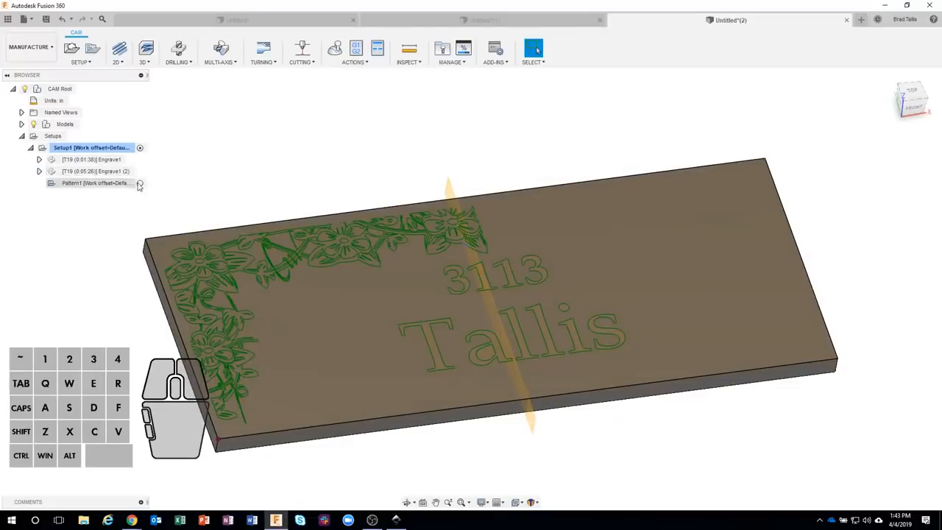
{"action": "left_click", "coordinate": [92, 182]}
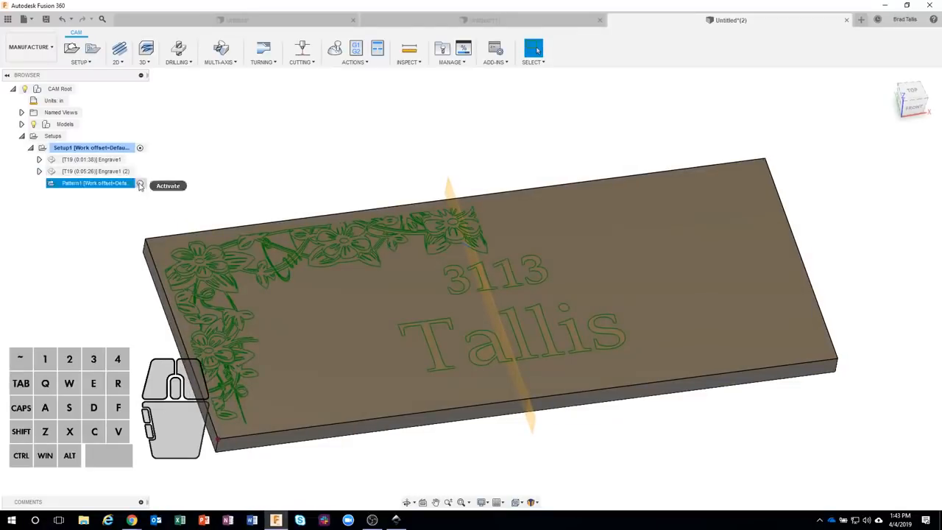
{"action": "left_click", "coordinate": [39, 171]}
{"action": "left_click", "coordinate": [106, 173]}
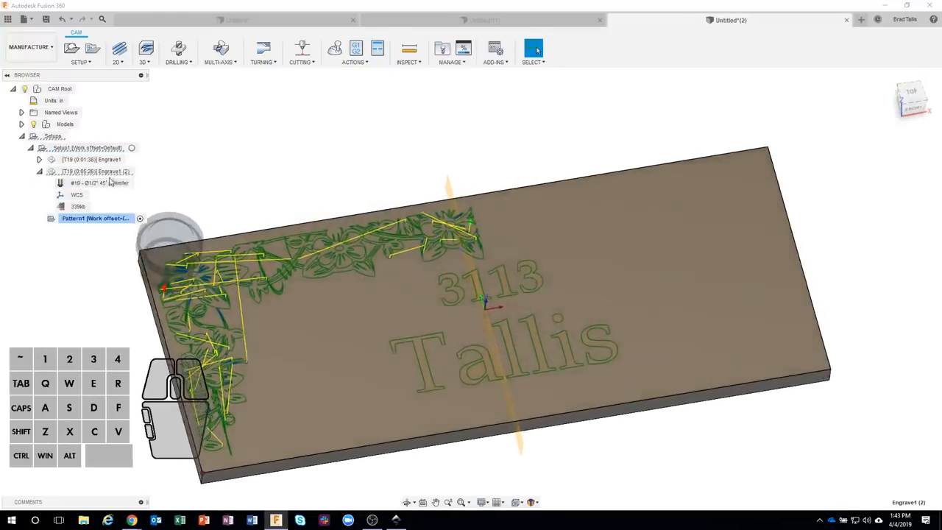
{"action": "left_click", "coordinate": [56, 219]}
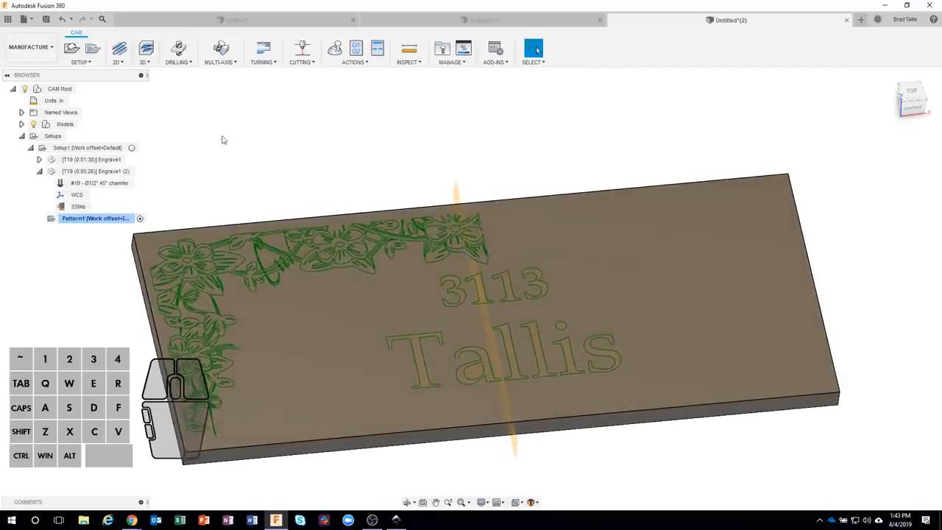
Step: Undo the creation of the setup's mirror pattern while keeping the border engraving's toolpath regenerated
{"action": "left_click", "coordinate": [63, 20]}
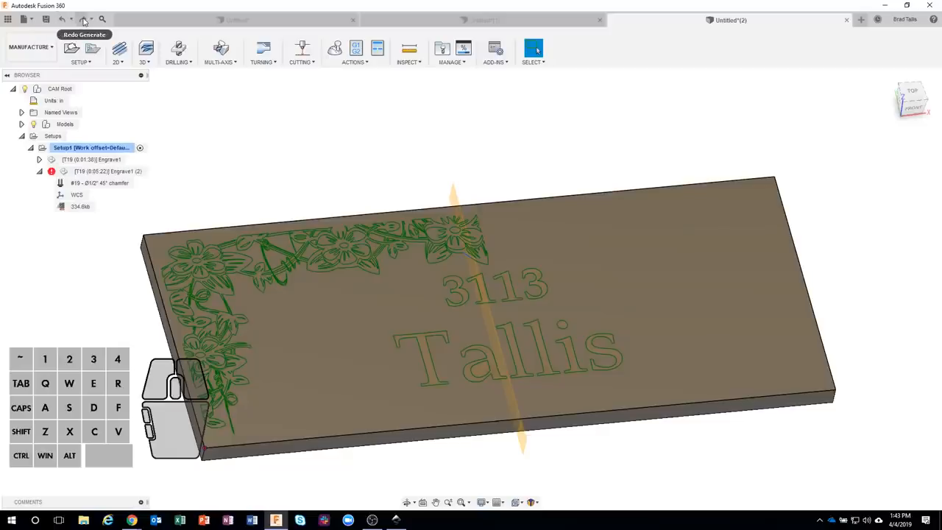
{"action": "left_click", "coordinate": [83, 20]}
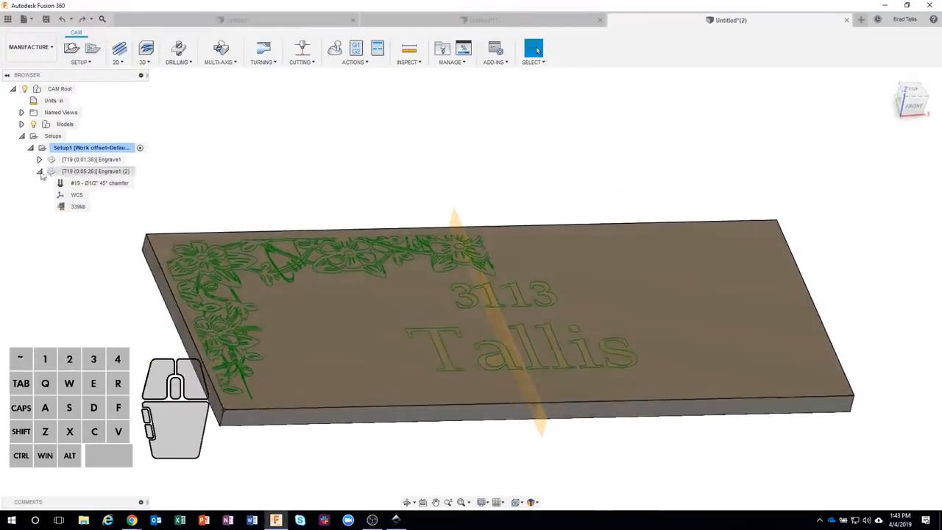
{"action": "left_click", "coordinate": [40, 175]}
{"action": "right_click", "coordinate": [99, 171]}
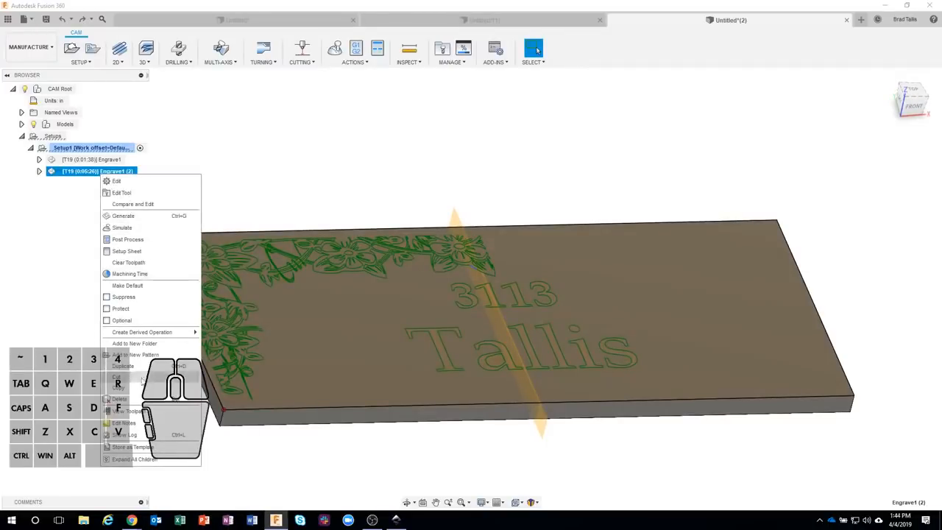
{"action": "left_click", "coordinate": [288, 161]}
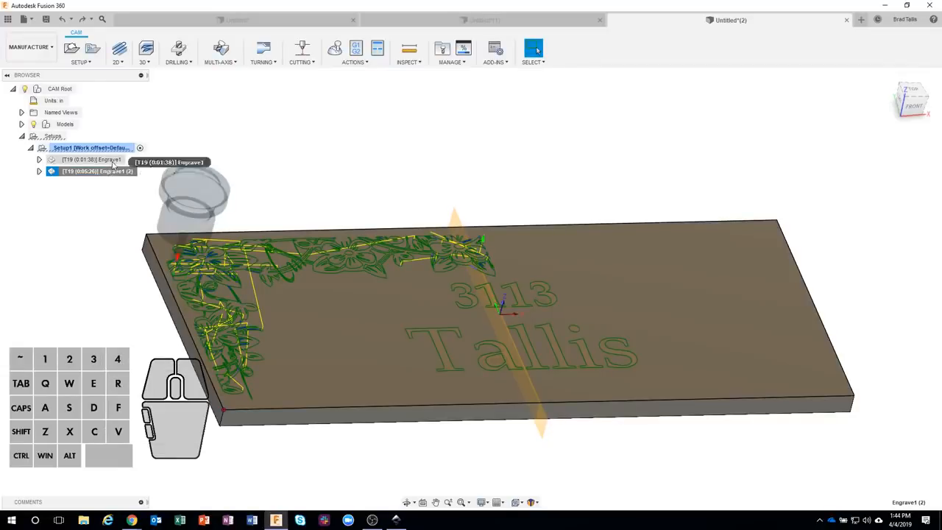
{"action": "left_click", "coordinate": [167, 114]}
Step: Create a mirror pattern from the border engraving operation, using the board's midplane as the mirror plane and keeping the original
{"action": "left_click", "coordinate": [95, 170]}
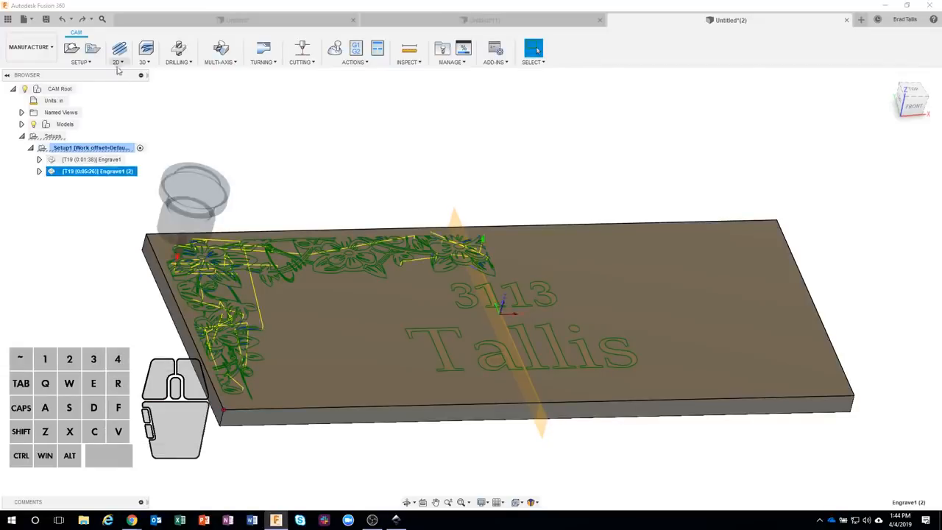
{"action": "left_click", "coordinate": [81, 62]}
{"action": "left_click", "coordinate": [90, 97]}
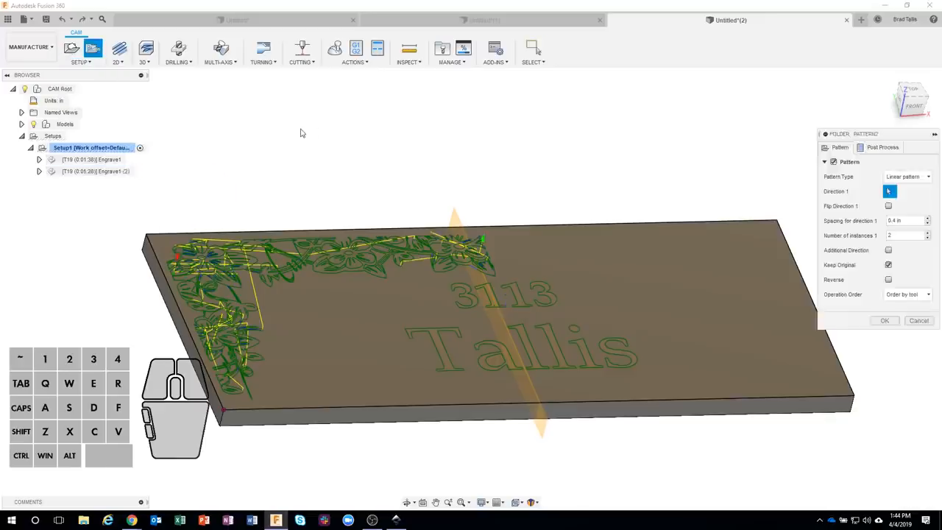
{"action": "left_click", "coordinate": [912, 183]}
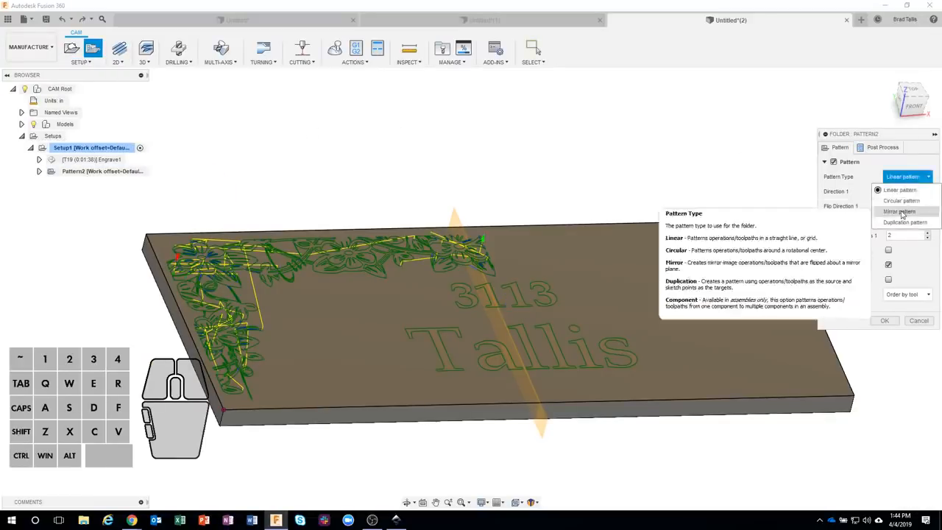
{"action": "left_click", "coordinate": [901, 207]}
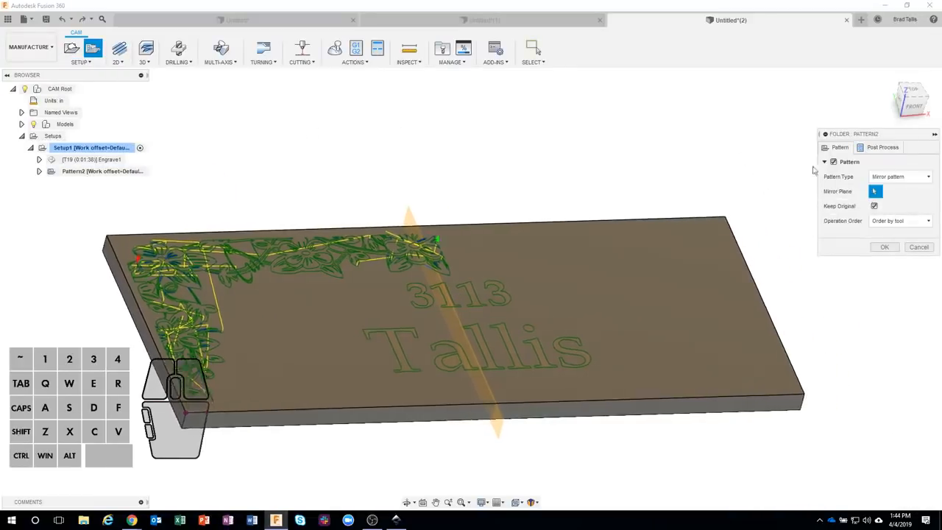
{"action": "left_click", "coordinate": [868, 195]}
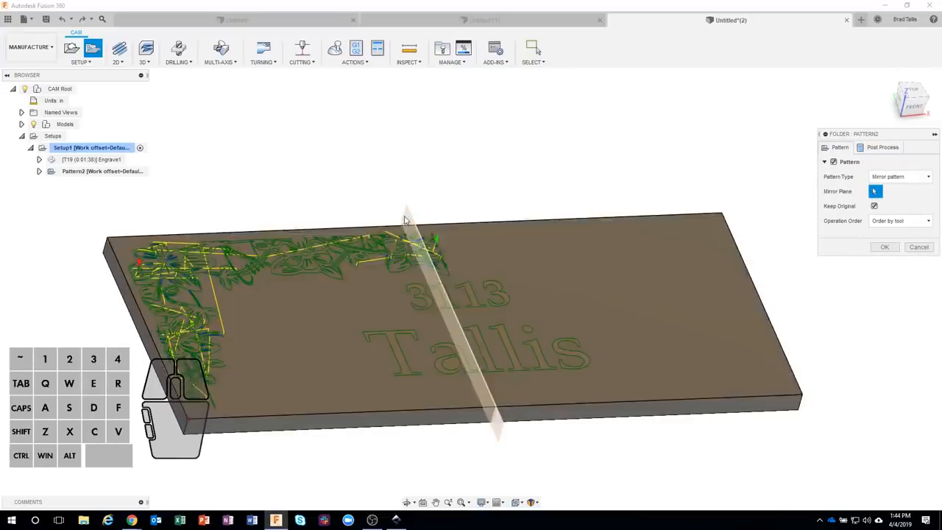
{"action": "left_click", "coordinate": [409, 221]}
{"action": "middle_click_drag", "start_coordinate": [559, 227], "coordinate": [660, 207], "text": "shift"}
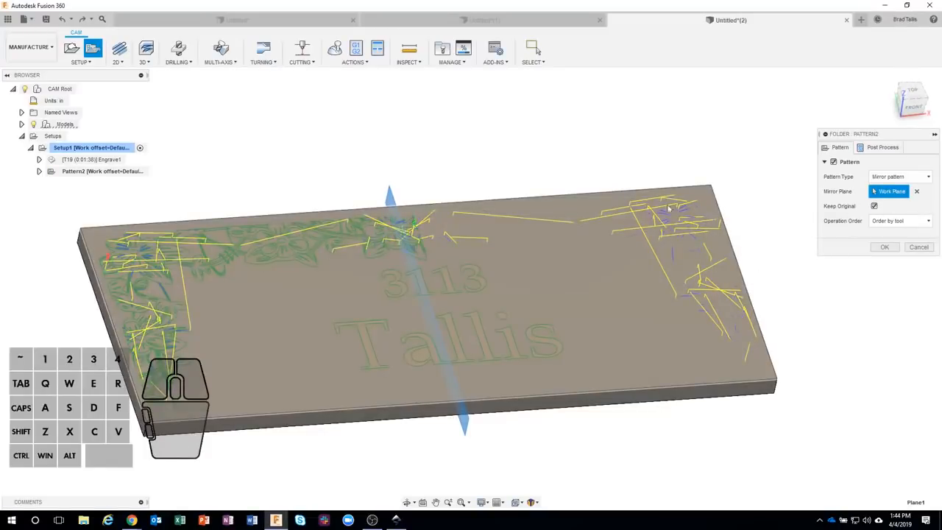
{"action": "left_click", "coordinate": [885, 248]}
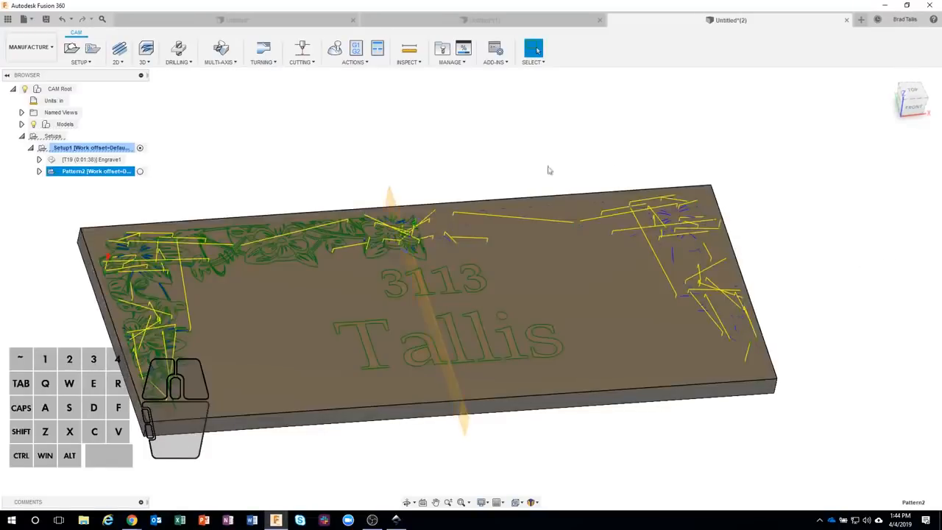
Step: Hide the model to examine the original and mirrored border toolpaths, and show it again
{"action": "left_click", "coordinate": [34, 124]}
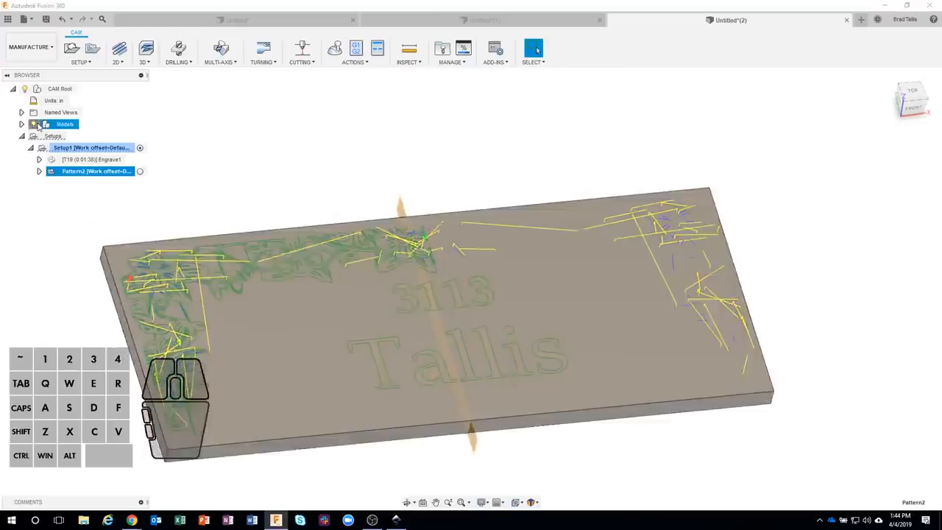
{"action": "mouse_move", "coordinate": [149, 147]}
{"action": "middle_mouse_down", "text": "shift"}
{"action": "mouse_move", "coordinate": [191, 250]}
{"action": "mouse_move", "coordinate": [200, 256]}
{"action": "mouse_move", "coordinate": [249, 228]}
{"action": "mouse_move", "coordinate": [253, 243]}
{"action": "middle_mouse_up", "text": "shift"}
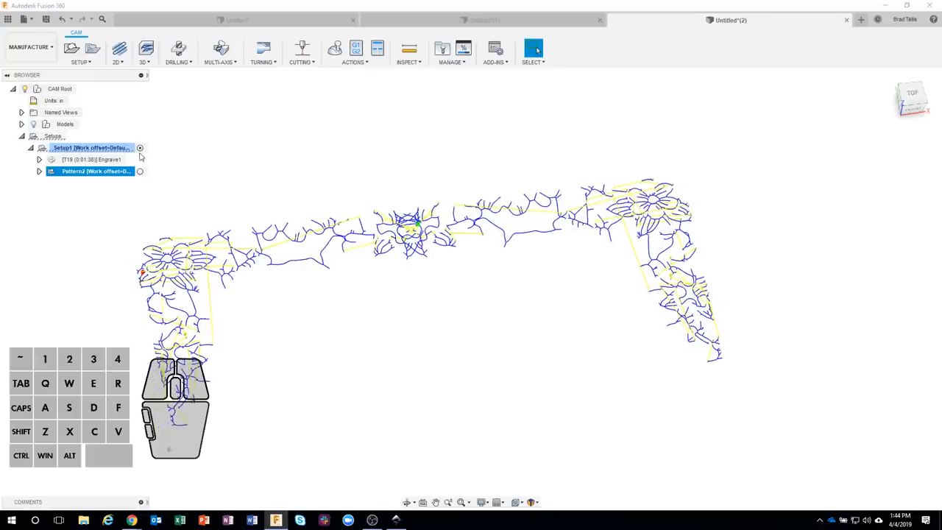
{"action": "left_click", "coordinate": [33, 125]}
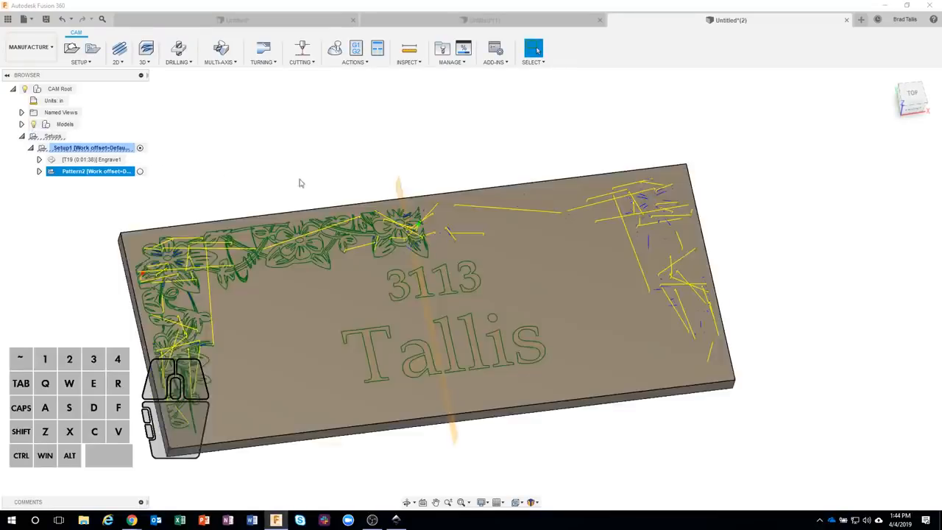
{"action": "middle_click_drag", "start_coordinate": [300, 181], "coordinate": [144, 169], "text": "shift"}
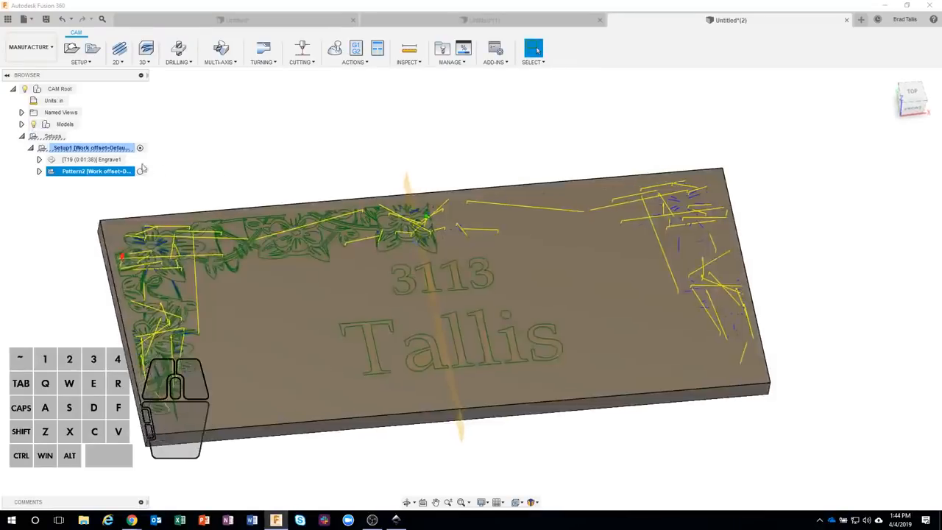
Step: Simulate the whole setup at a faster playback speed, and hide the model to inspect the carved lettering and mirrored border
{"action": "right_click", "coordinate": [88, 148]}
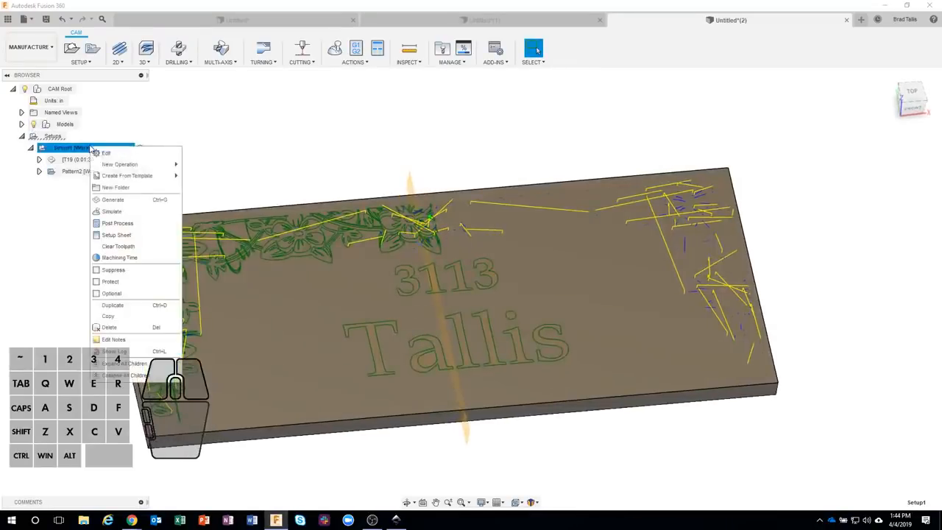
{"action": "left_click", "coordinate": [114, 211]}
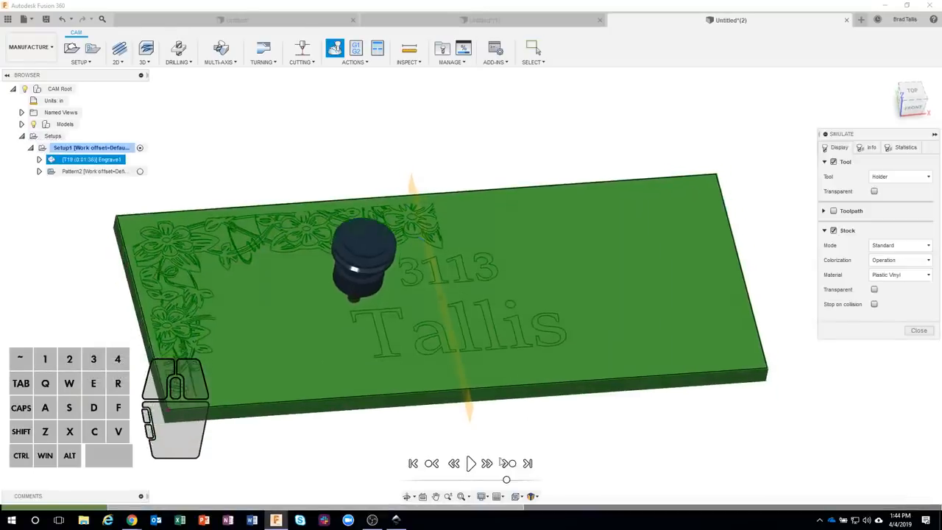
{"action": "left_click", "coordinate": [471, 463]}
{"action": "left_click_drag", "start_coordinate": [506, 480], "coordinate": [541, 480]}
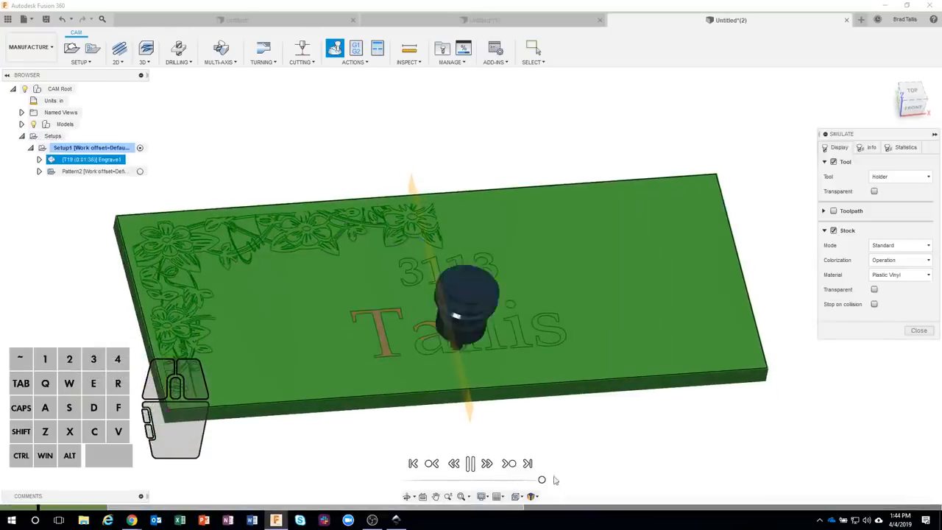
{"action": "left_click", "coordinate": [33, 124]}
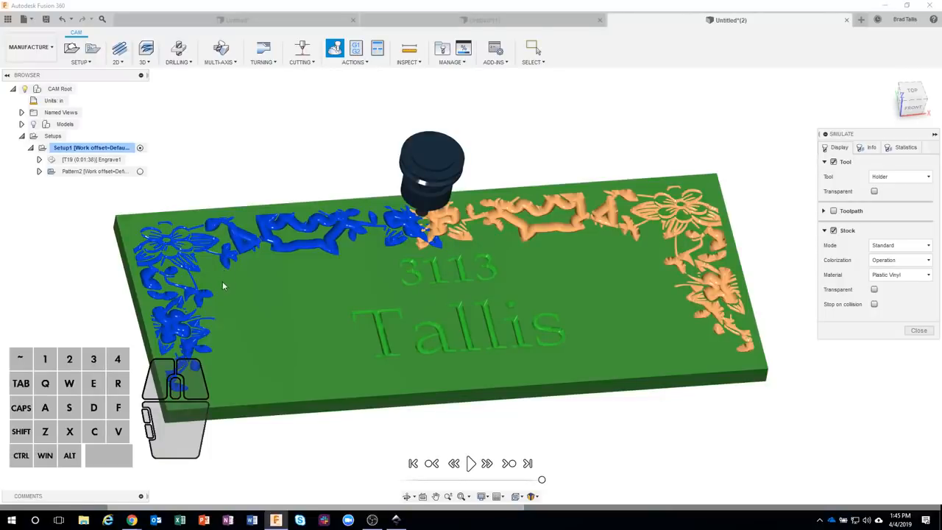
{"action": "left_click", "coordinate": [82, 62]}
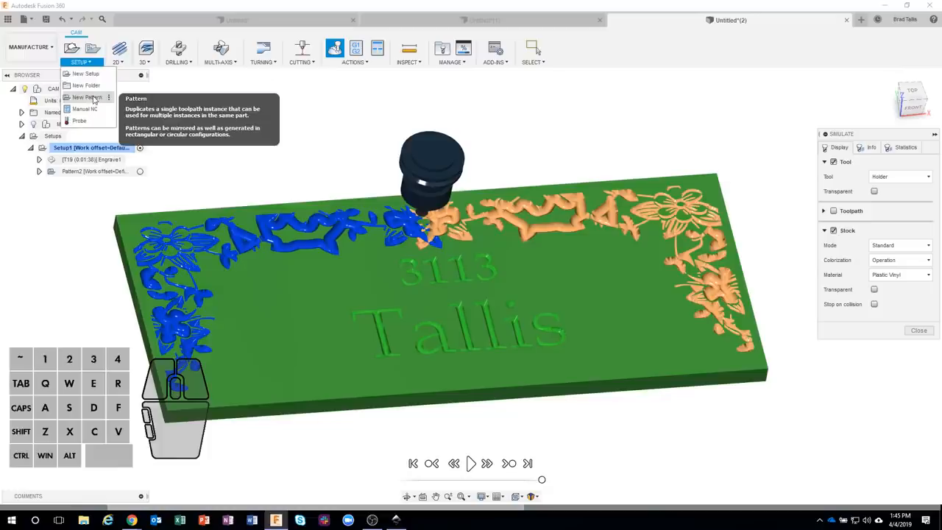
{"action": "left_click", "coordinate": [270, 103]}
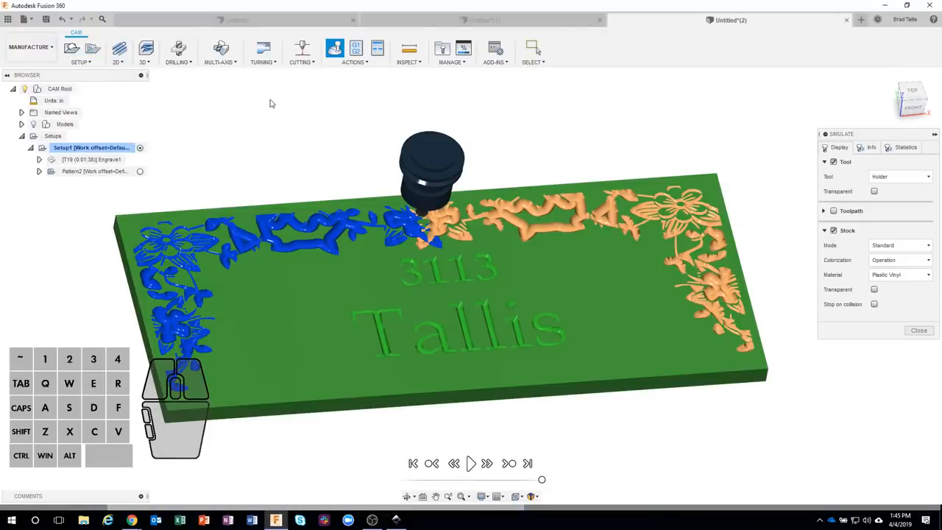